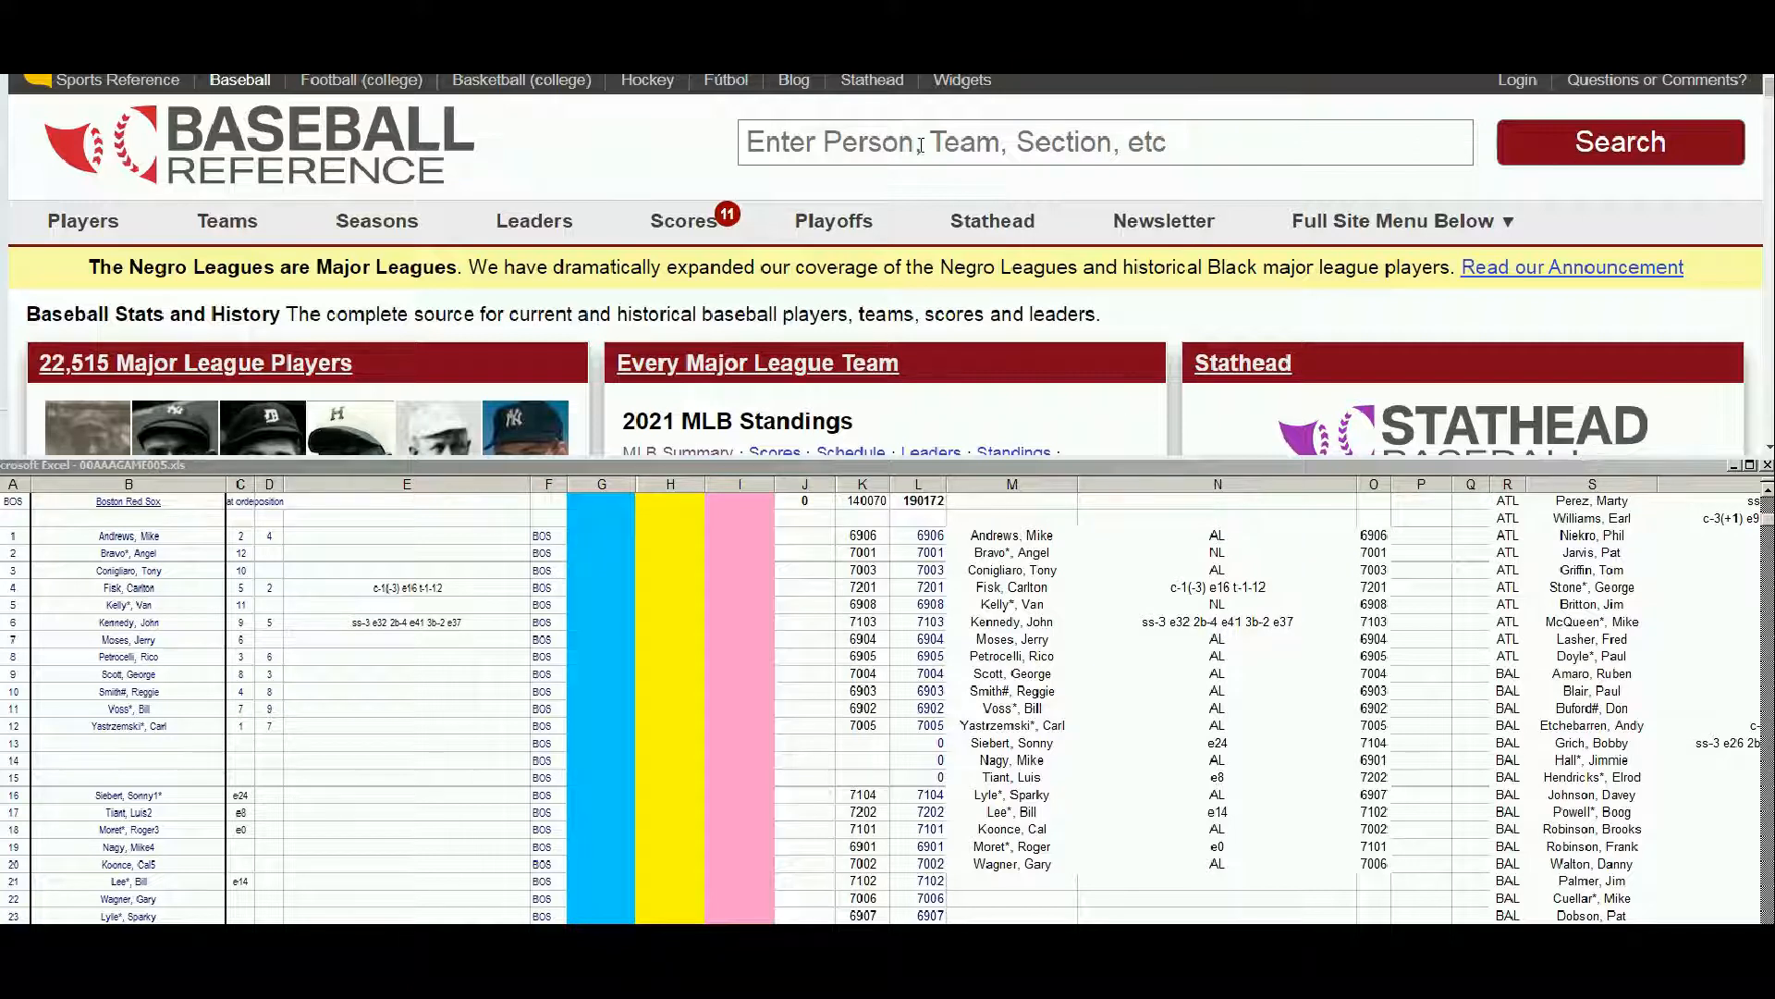
{"action": "left_click", "coordinate": [846, 134]}
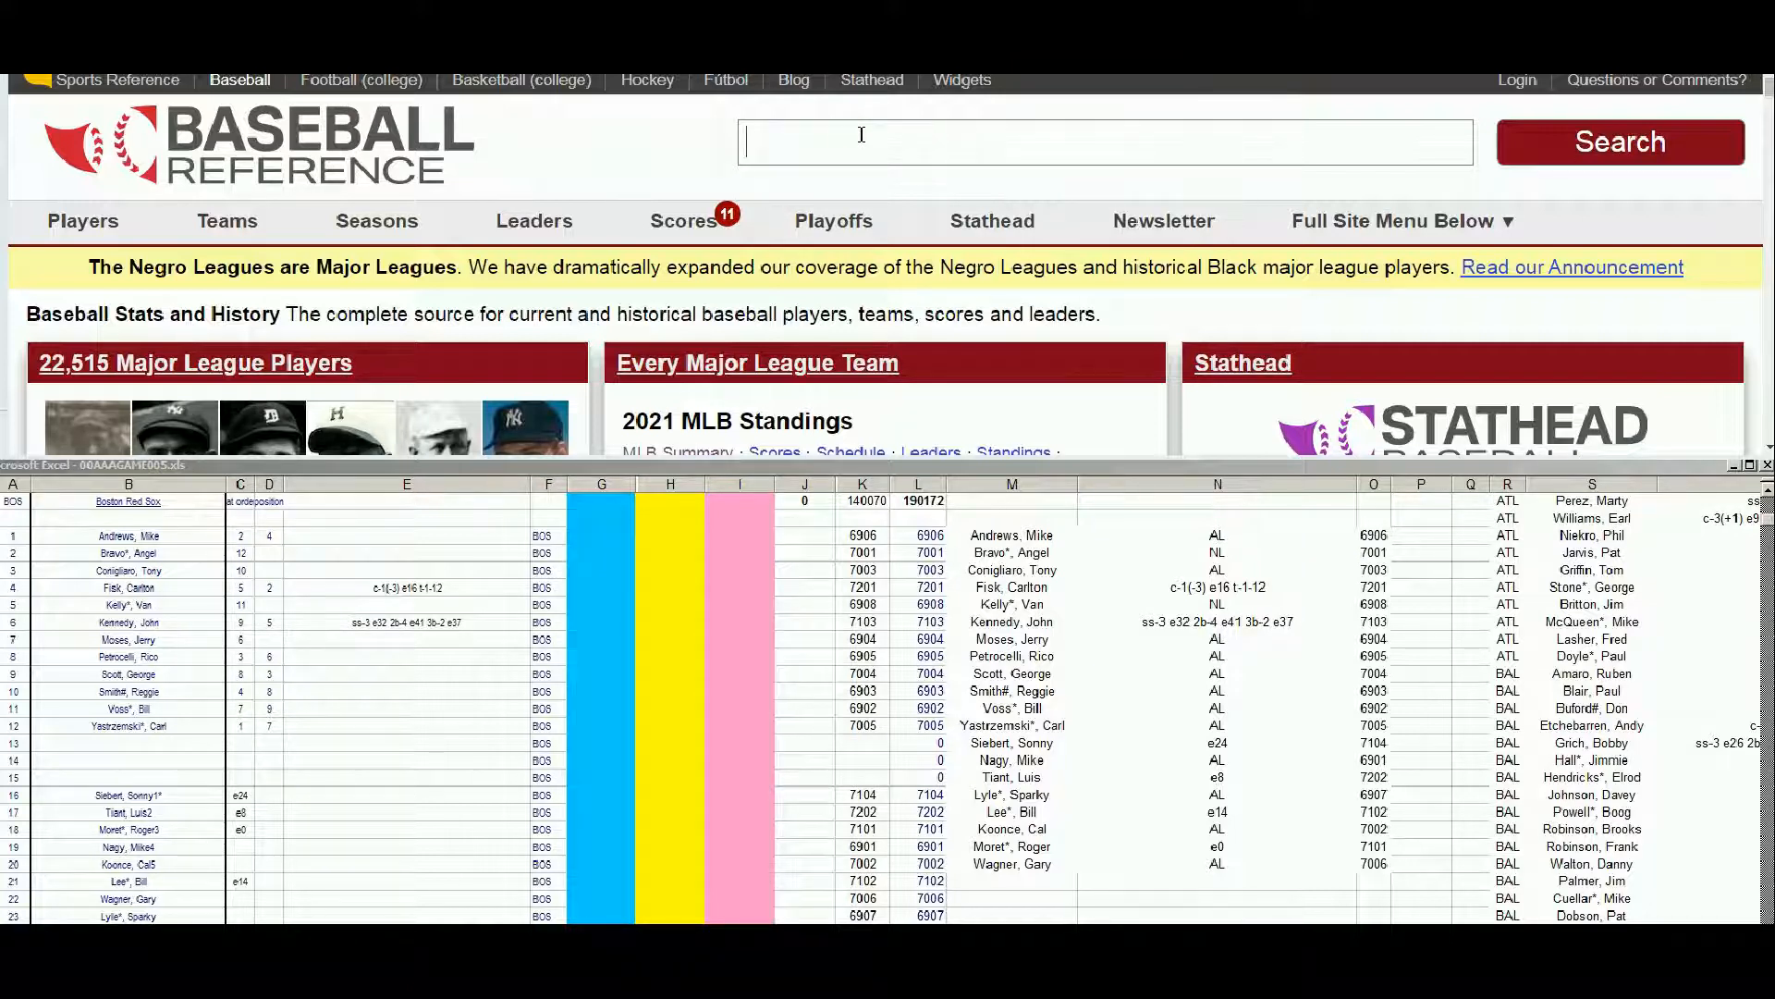
{"action": "type", "text": "mike"}
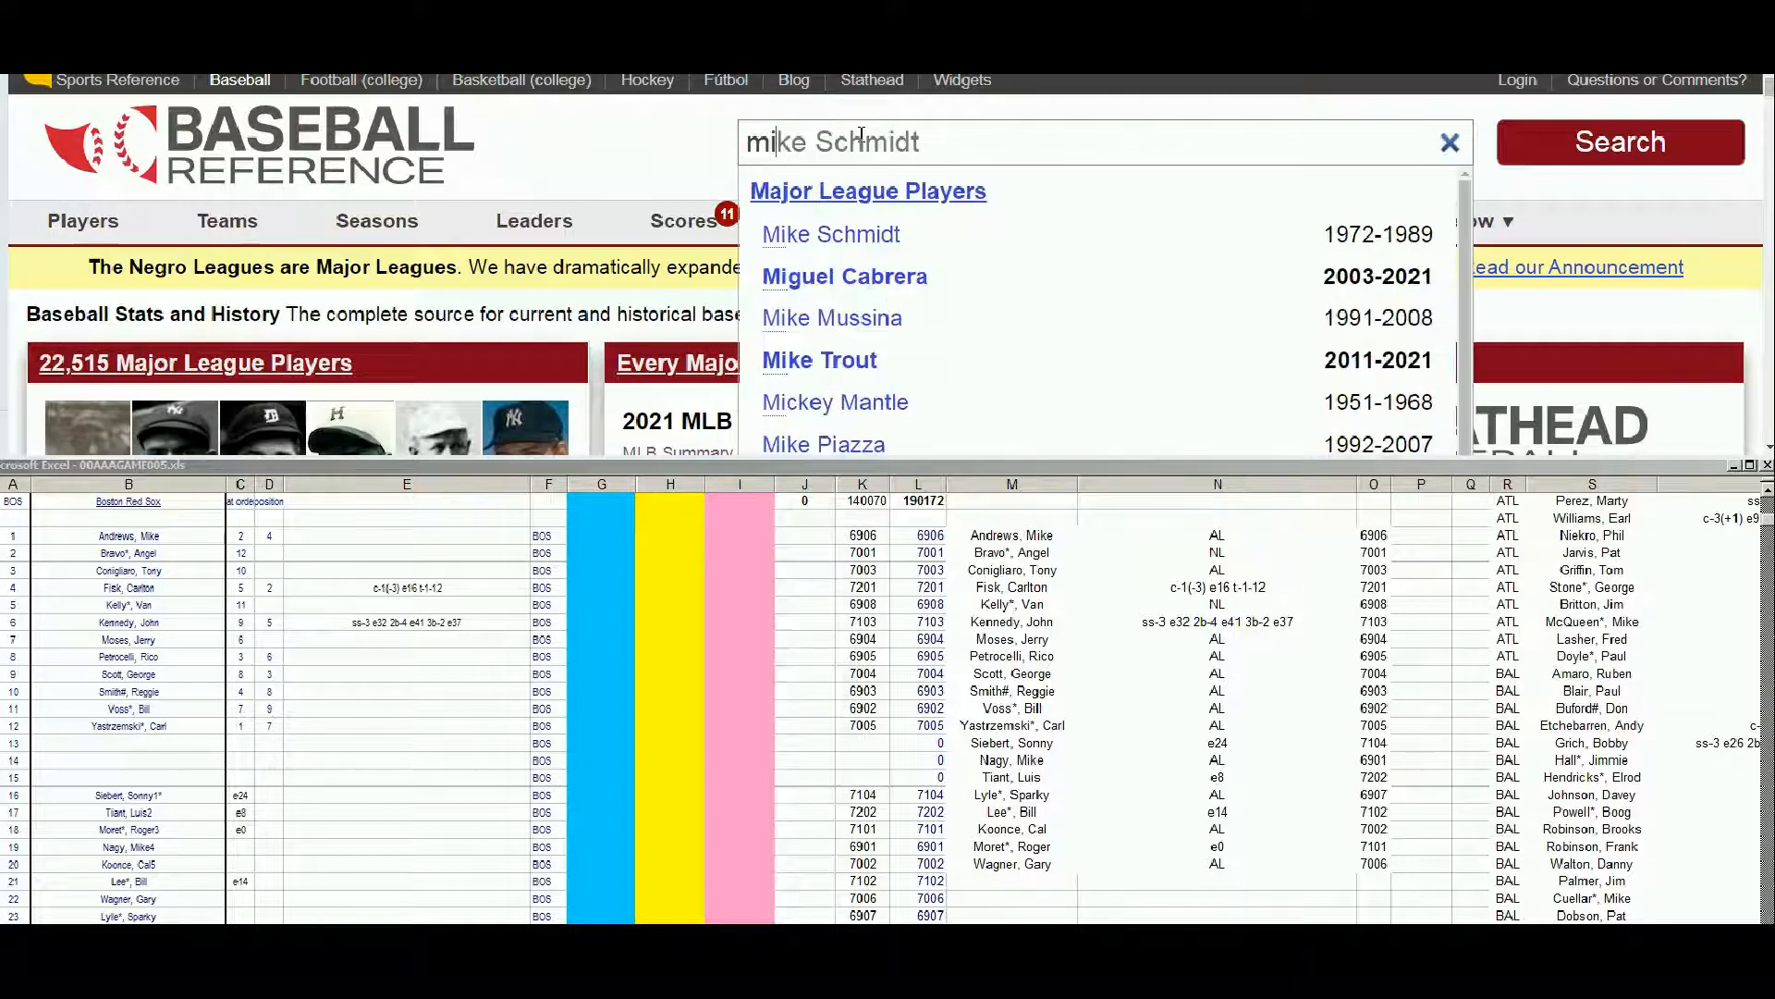
{"action": "type", "text": " andrews"}
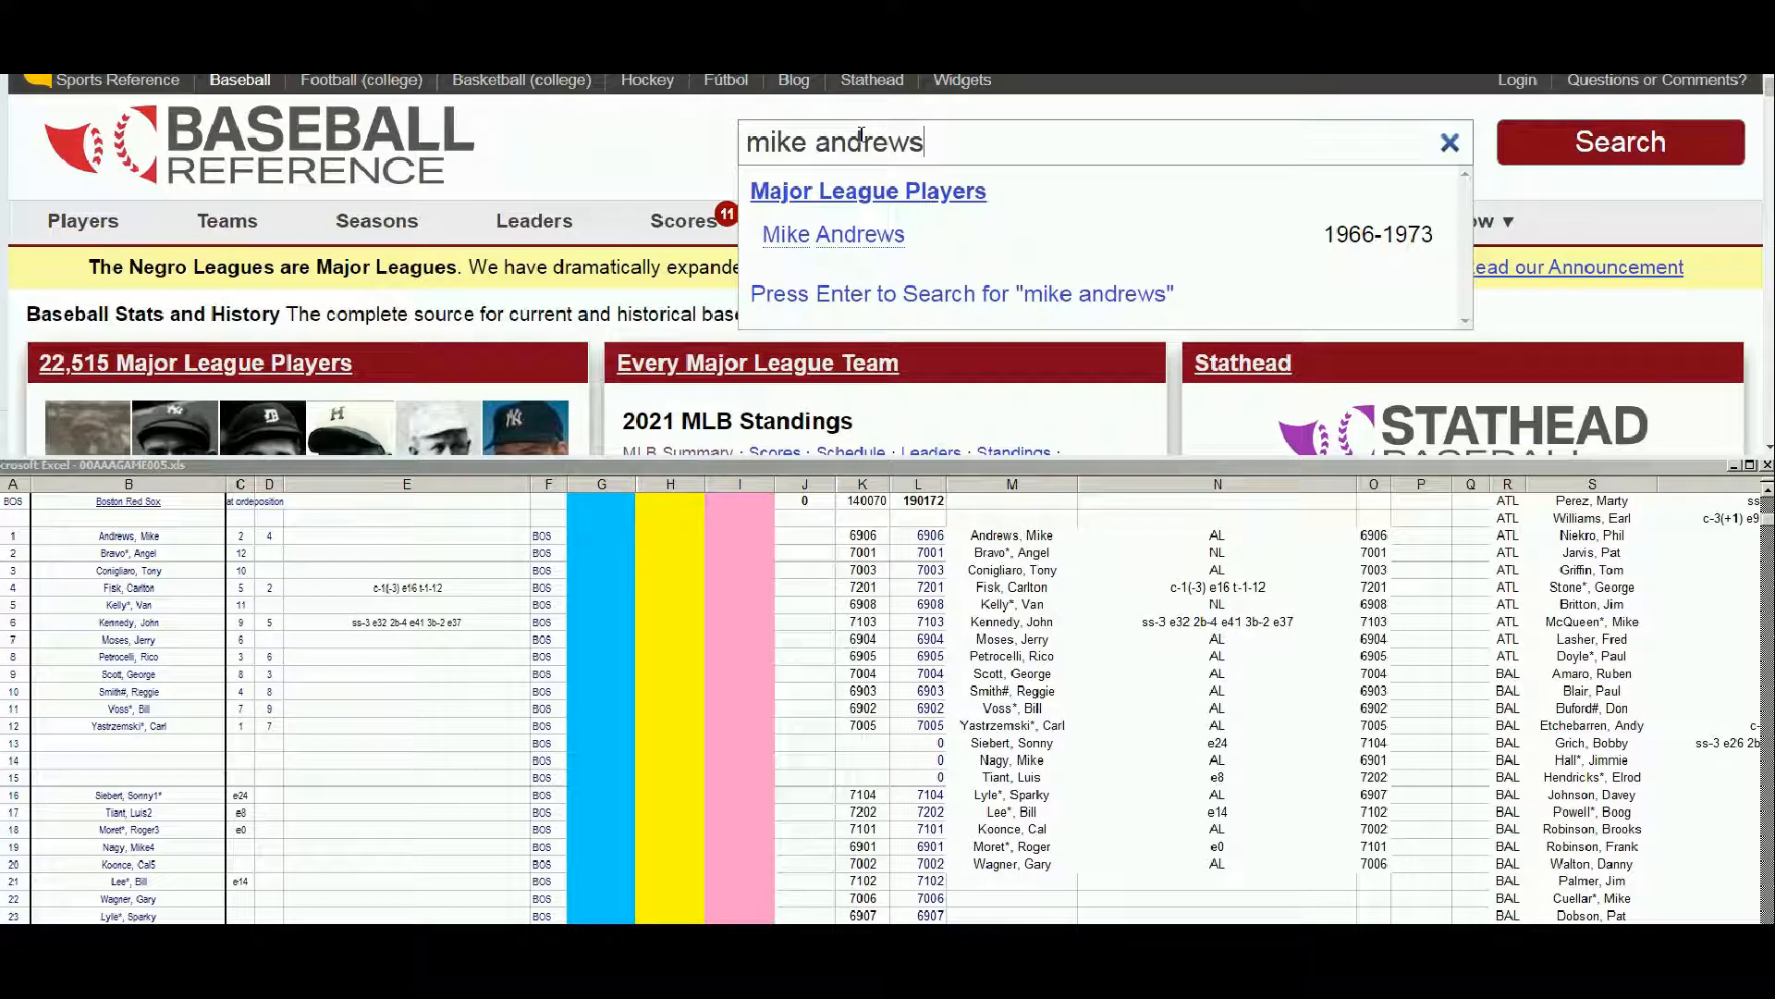
{"action": "left_click", "coordinate": [669, 118]}
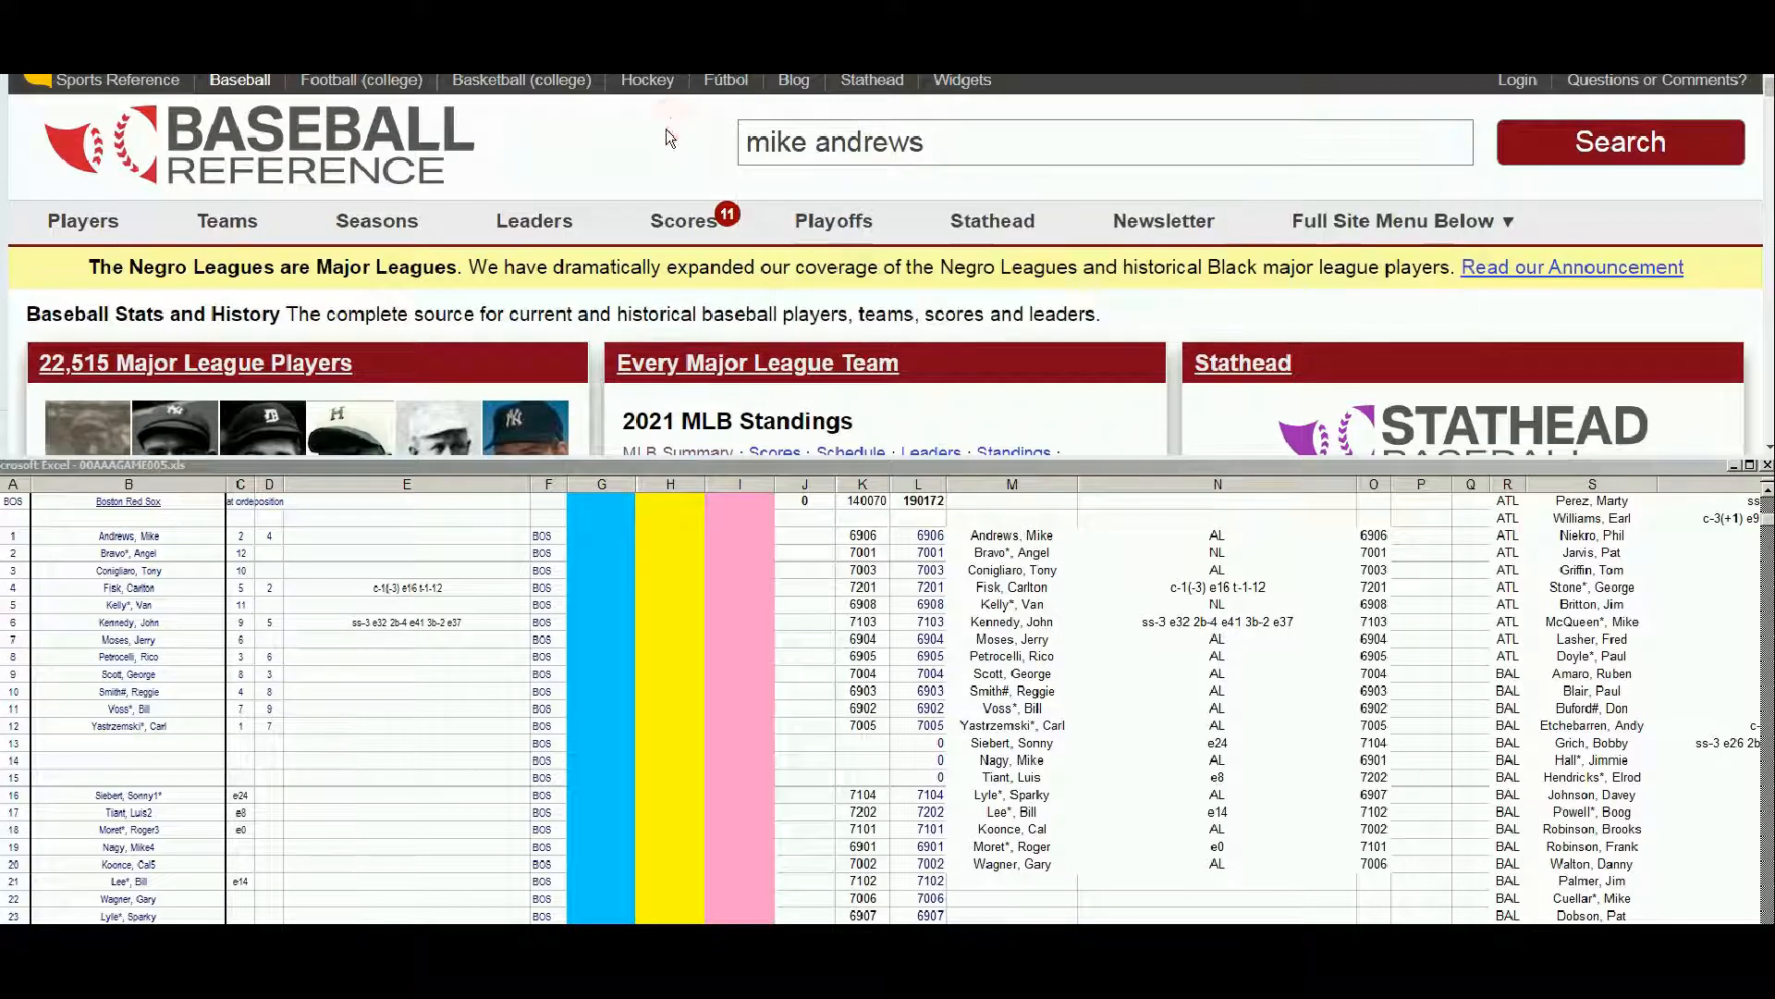
- Open the Boston Red Sox team page from the 2021 standings and go to the franchise history pages
{"action": "scroll", "coordinate": [726, 324], "scroll_direction": "down", "scroll_amount": 2}
{"action": "scroll", "coordinate": [725, 324], "scroll_direction": "down", "scroll_amount": 3}
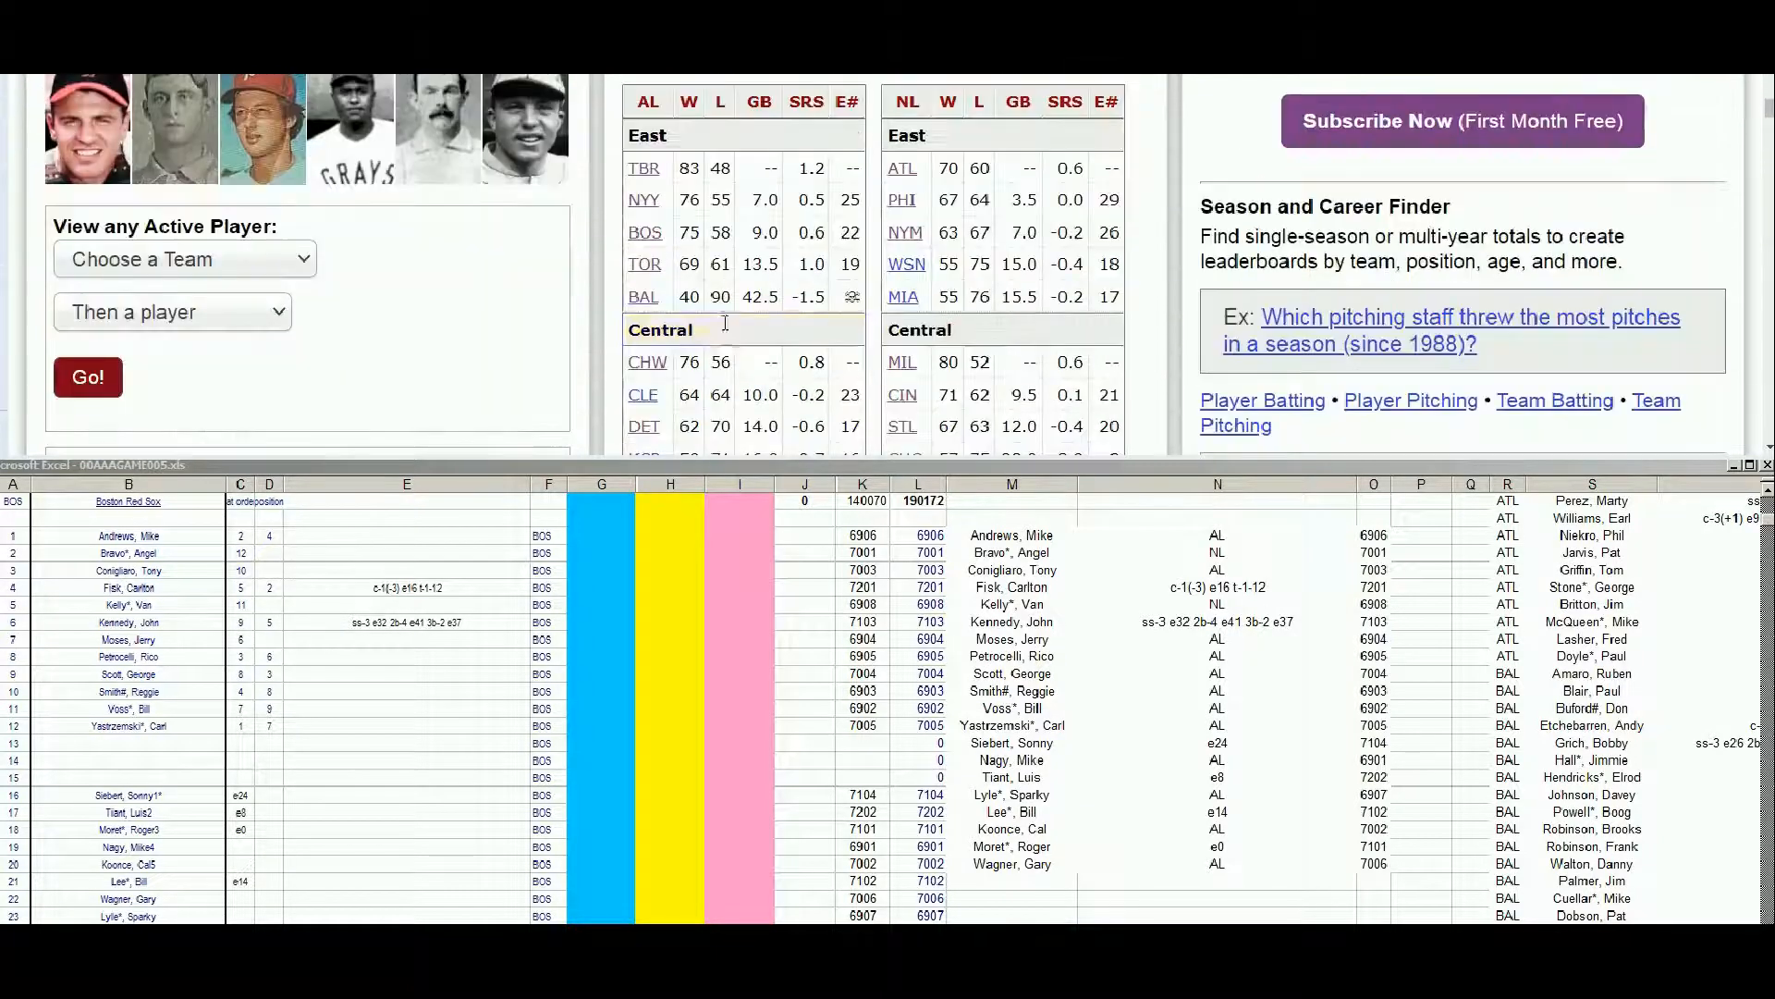
{"action": "left_click", "coordinate": [647, 235]}
{"action": "scroll", "coordinate": [305, 203], "scroll_direction": "down", "scroll_amount": 9}
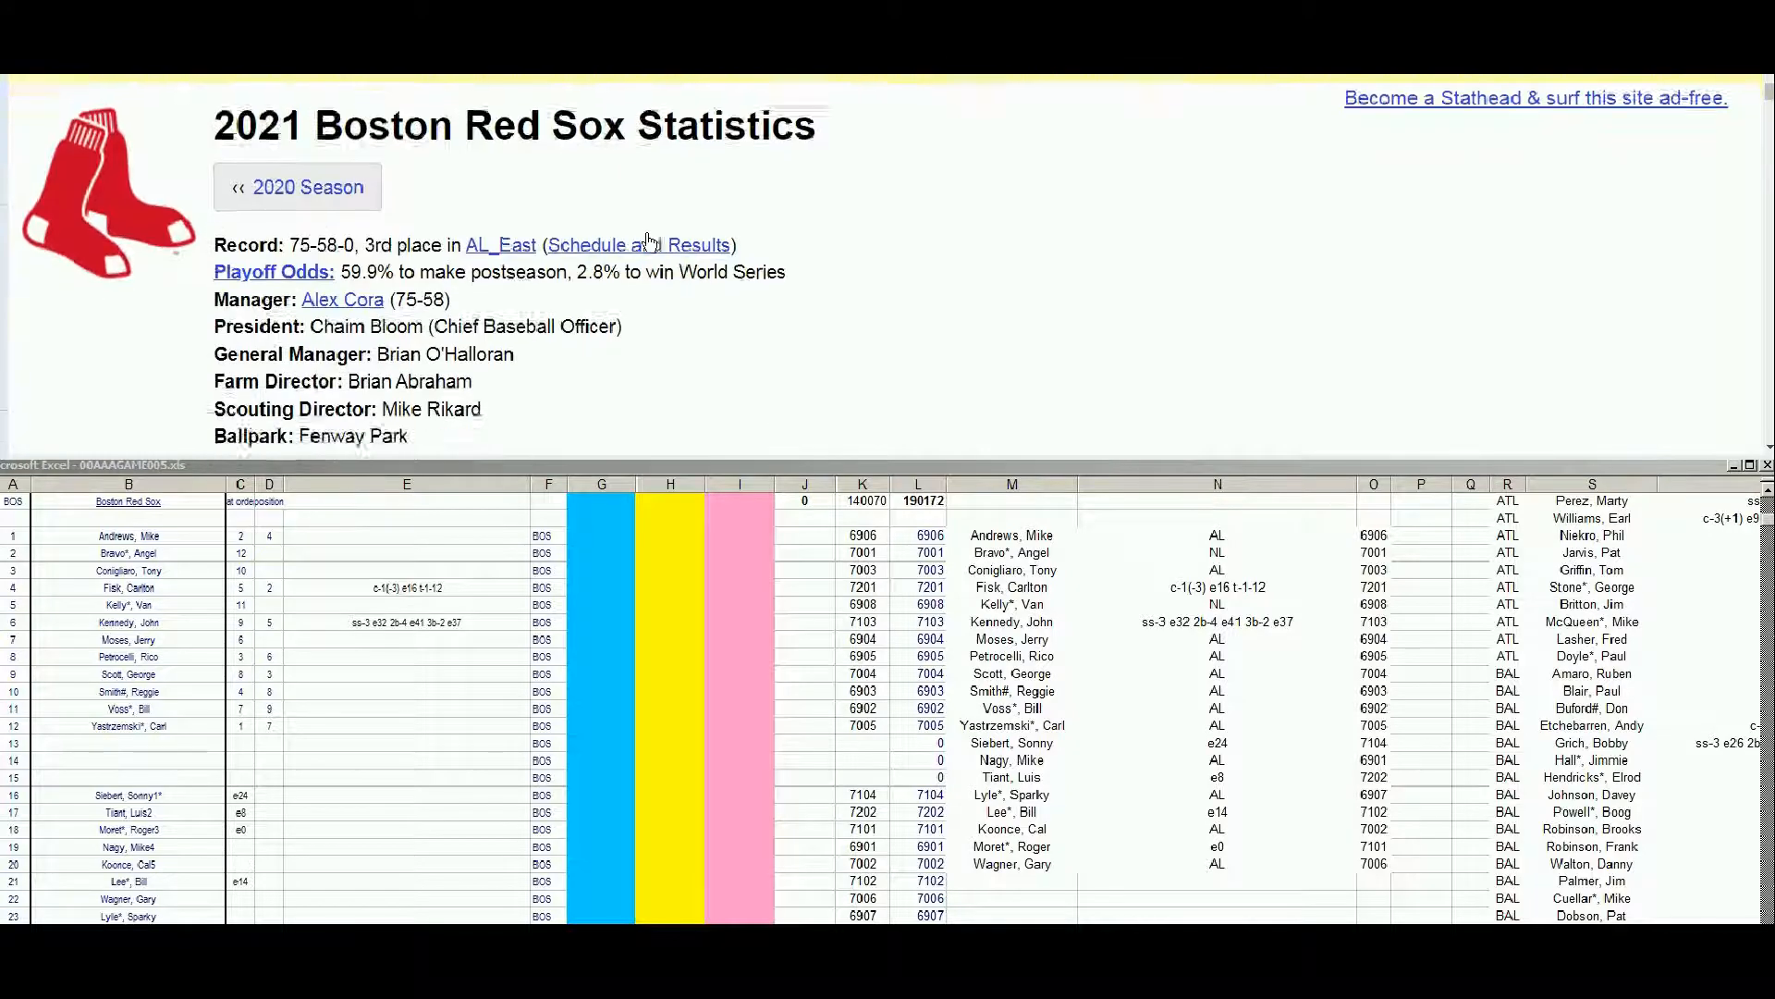
{"action": "left_click", "coordinate": [305, 200]}
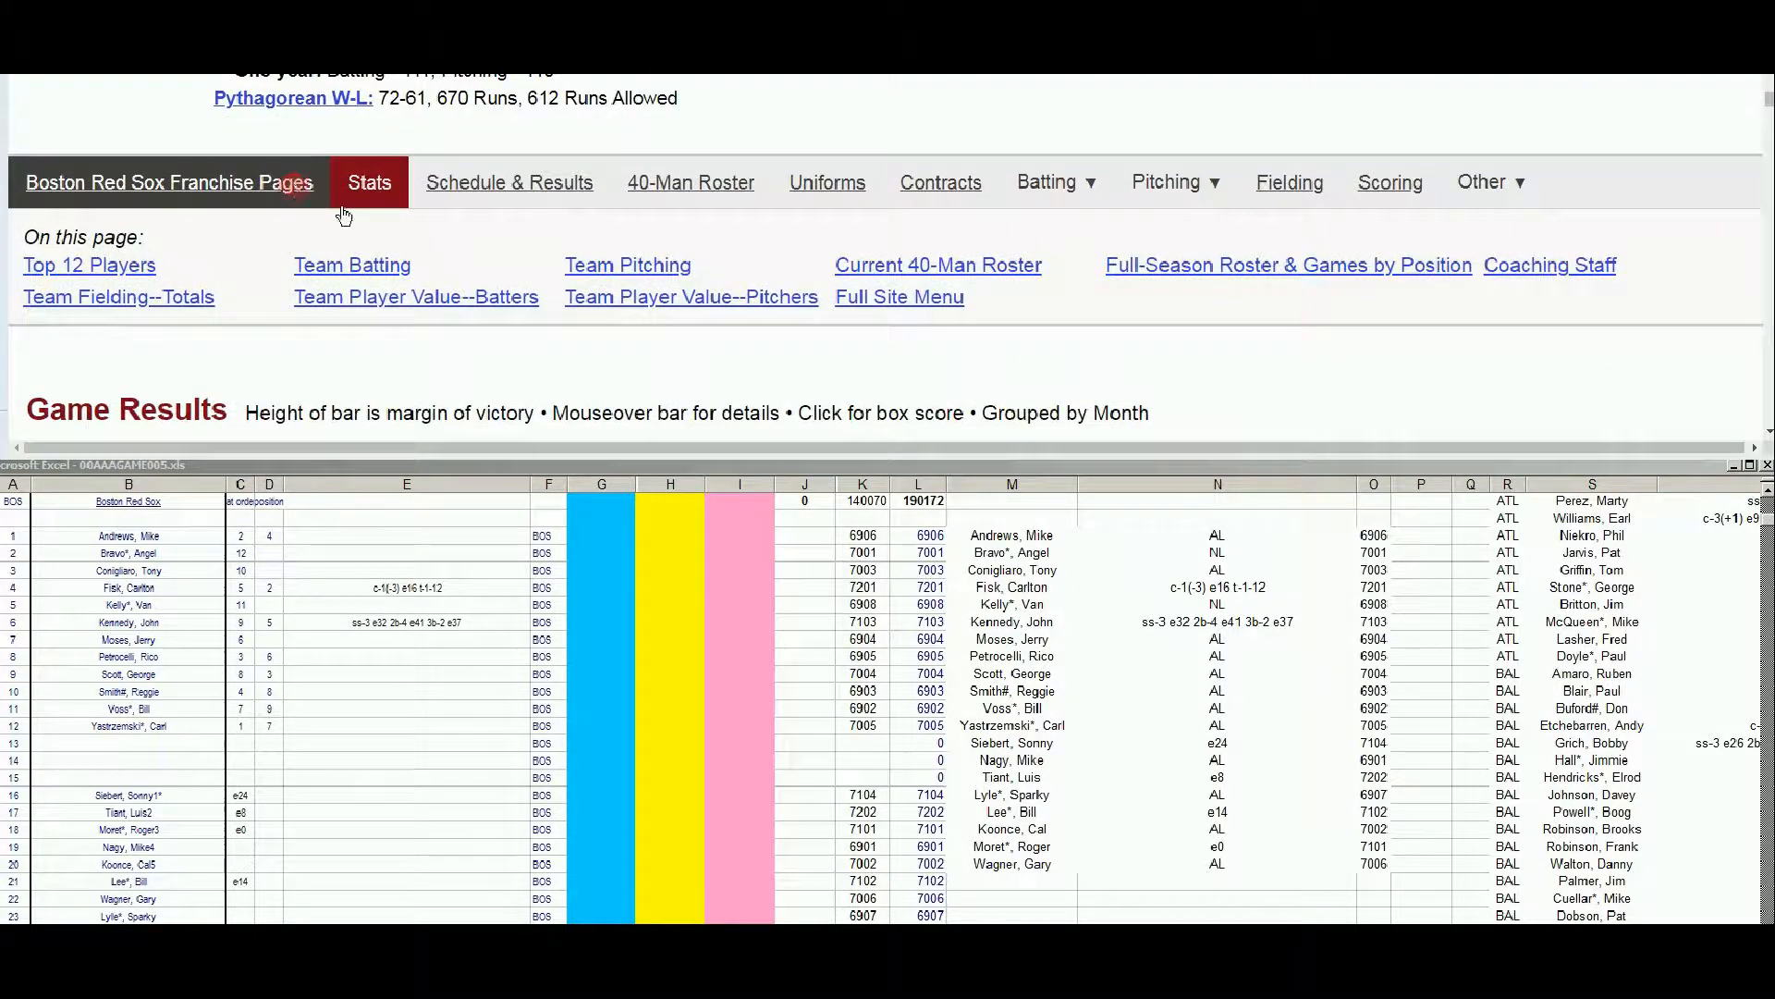
- Examine the Red Sox year-by-year records for the late 1960s and early 1970s seasons
{"action": "scroll", "coordinate": [745, 284], "scroll_direction": "down", "scroll_amount": 5}
{"action": "scroll", "coordinate": [745, 284], "scroll_direction": "down", "scroll_amount": 12}
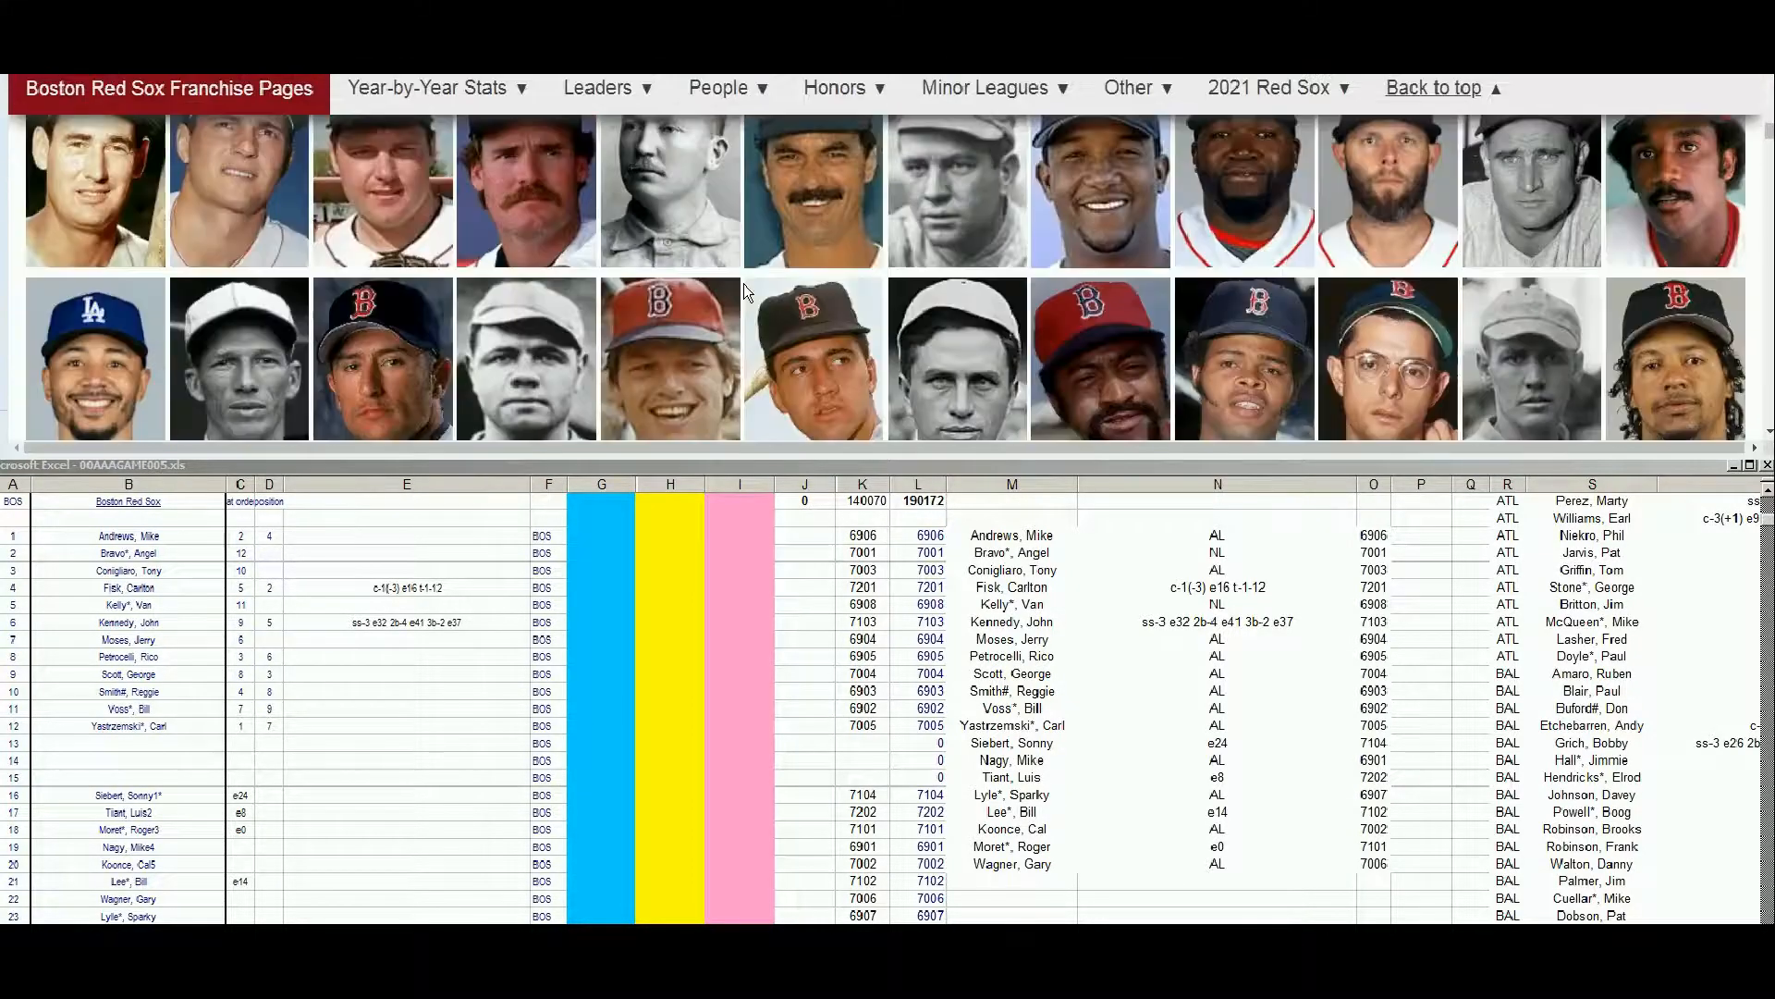
{"action": "scroll", "coordinate": [745, 292], "scroll_direction": "down", "scroll_amount": 7}
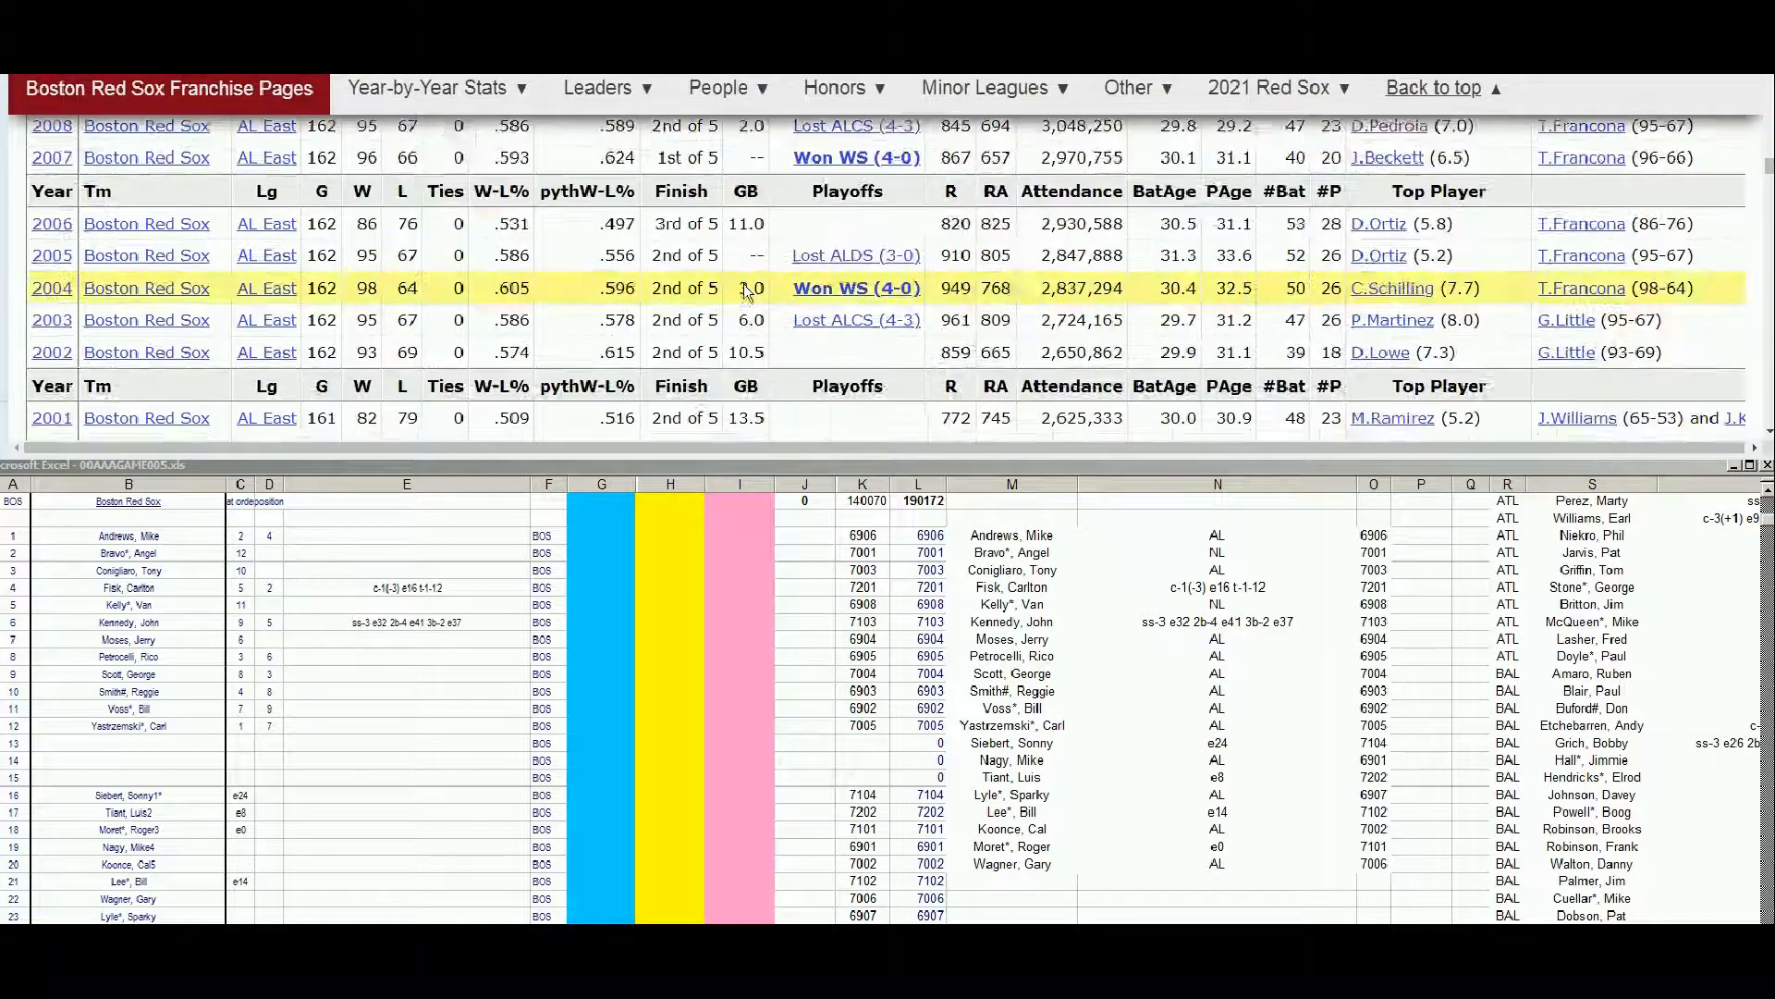
{"action": "scroll", "coordinate": [745, 292], "scroll_direction": "down", "scroll_amount": 10}
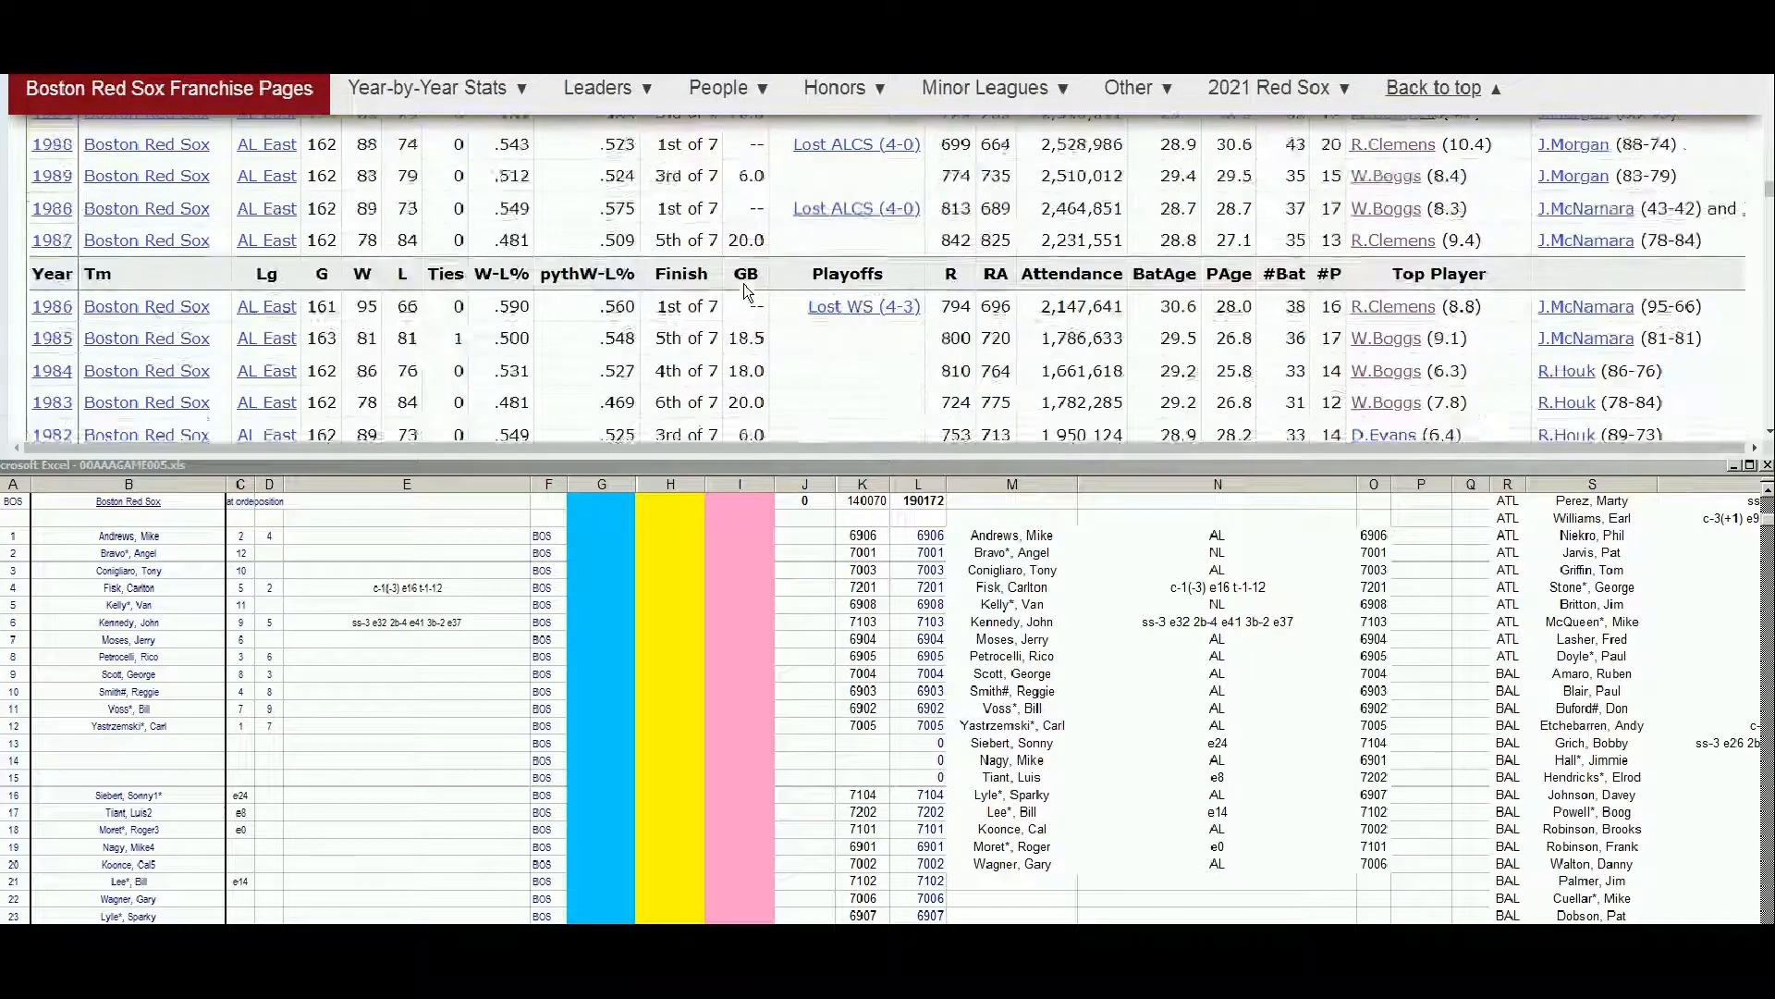
{"action": "scroll", "coordinate": [746, 292], "scroll_direction": "down", "scroll_amount": 9}
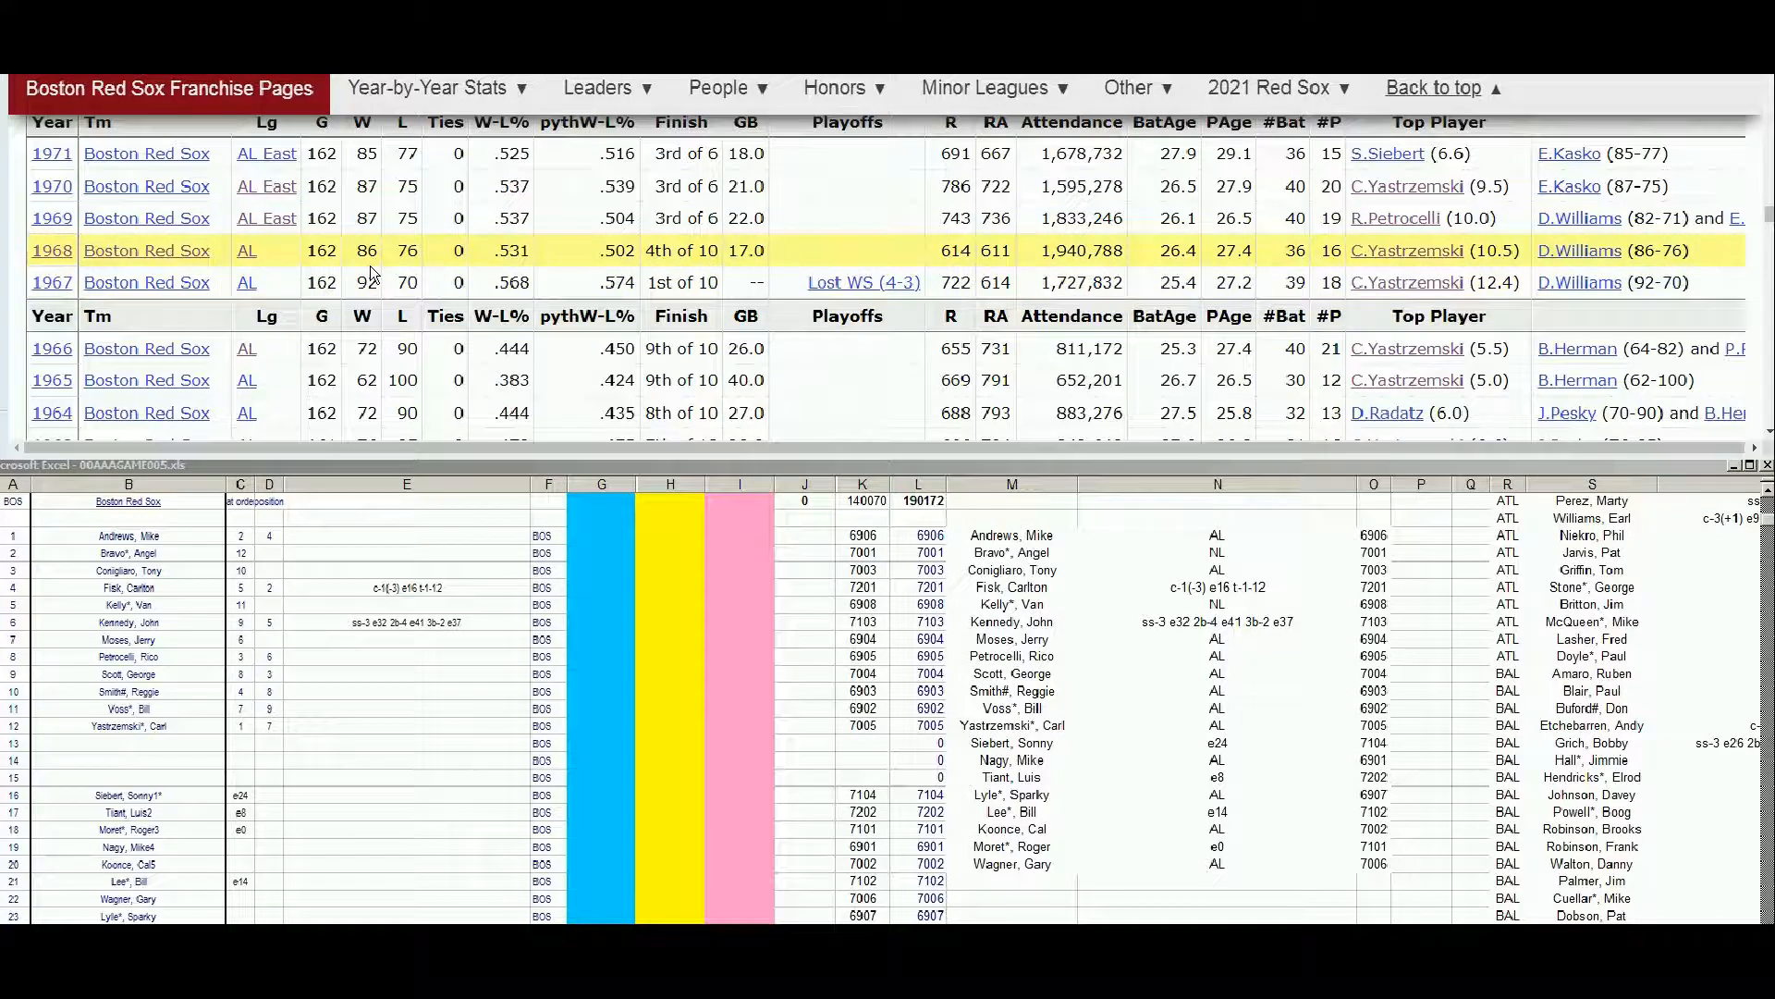
{"action": "scroll", "coordinate": [381, 278], "scroll_direction": "up", "scroll_amount": 1}
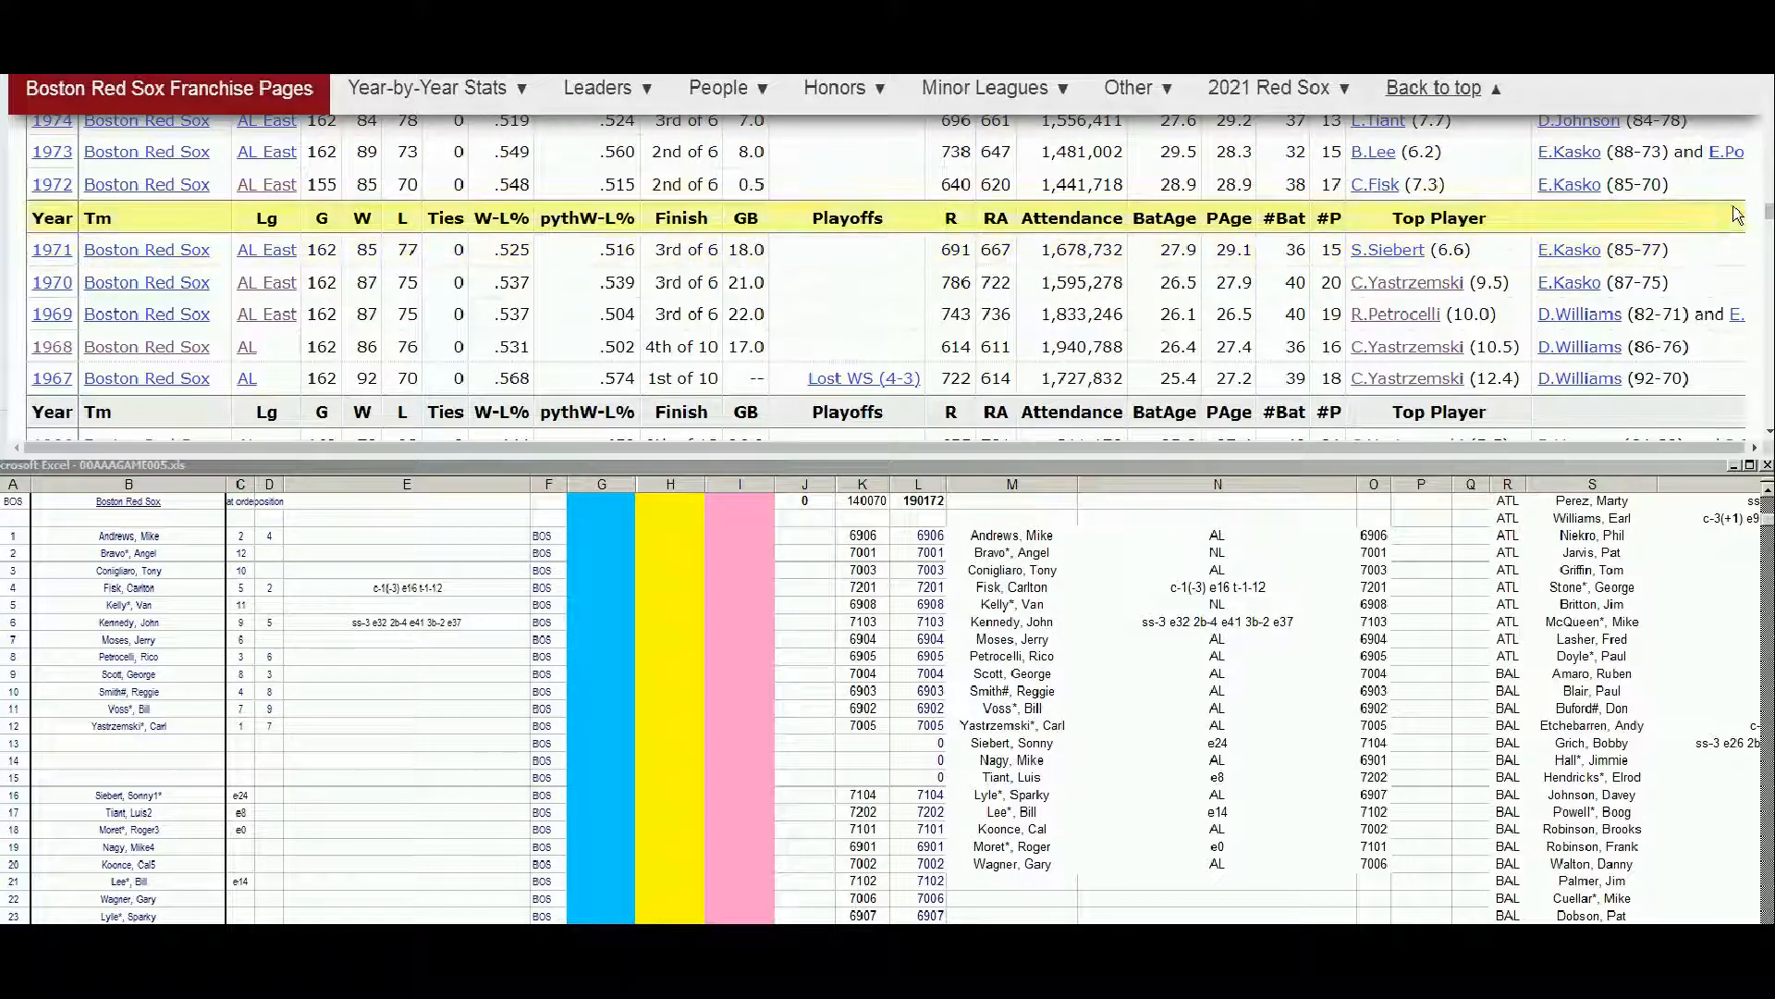
- Look up Mike Andrews on Baseball Reference and review his season-by-season Standard Batting table
{"action": "left_click_drag", "start_coordinate": [1769, 216], "coordinate": [1769, 88]}
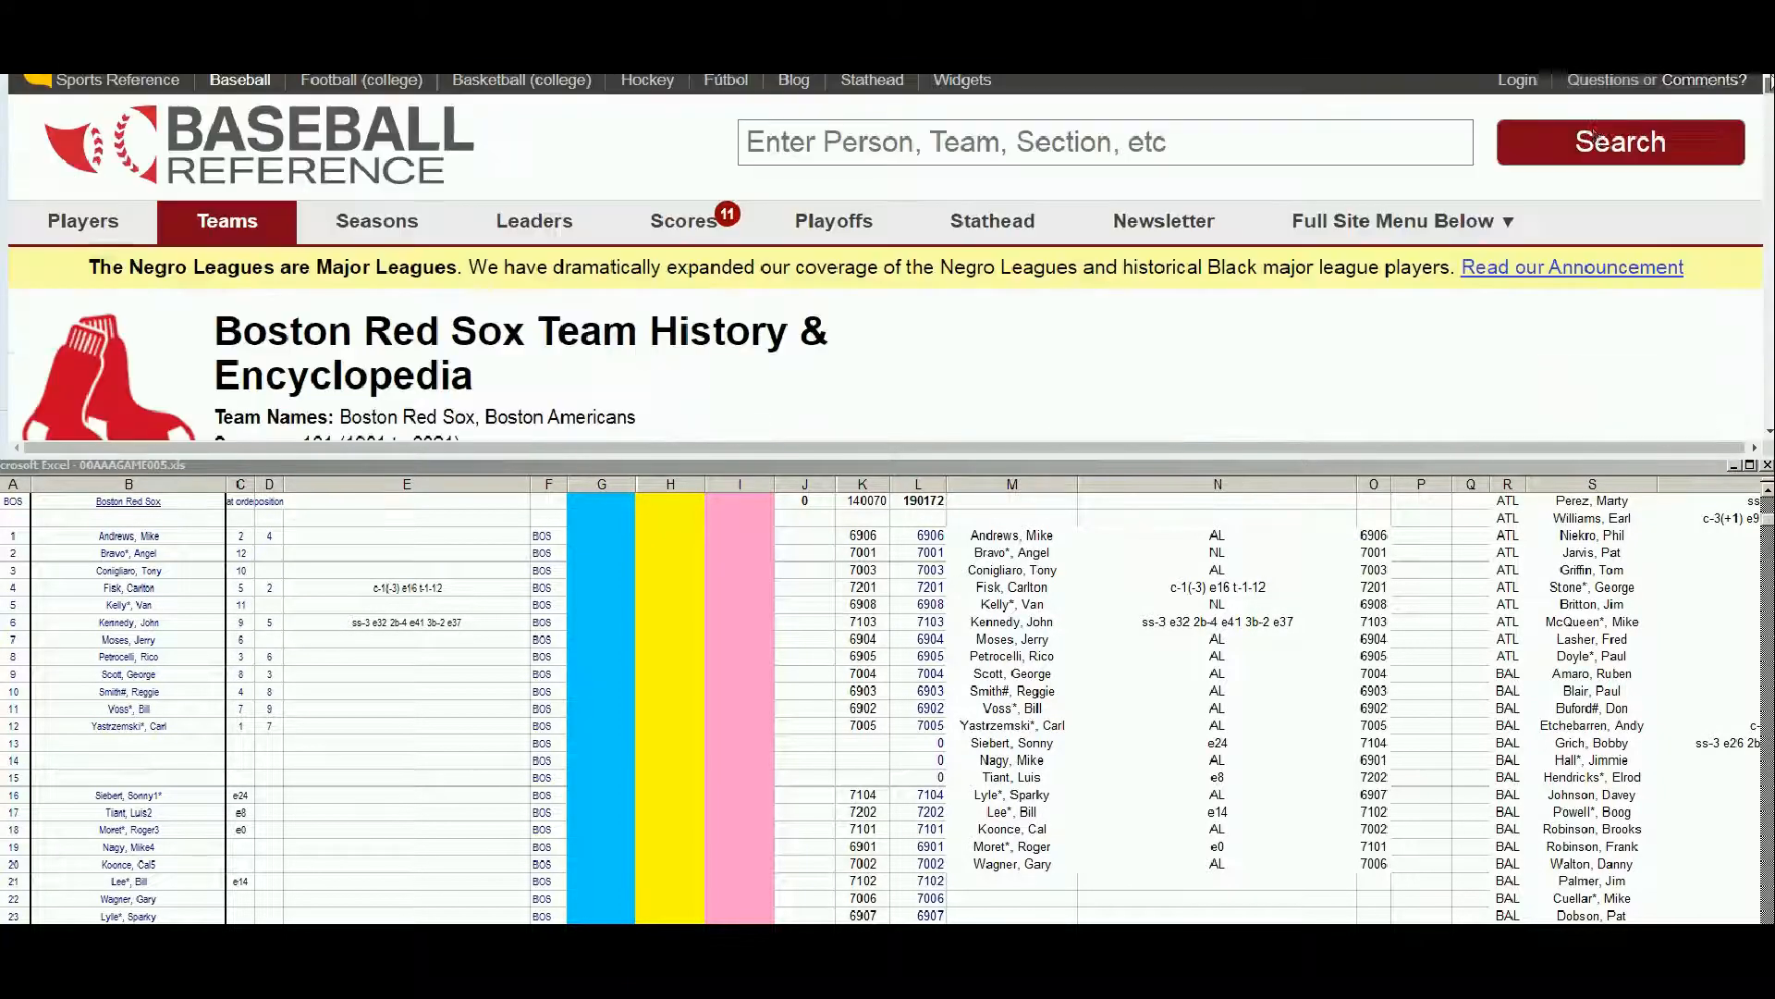
{"action": "left_click", "coordinate": [1129, 148]}
{"action": "type", "text": "m"}
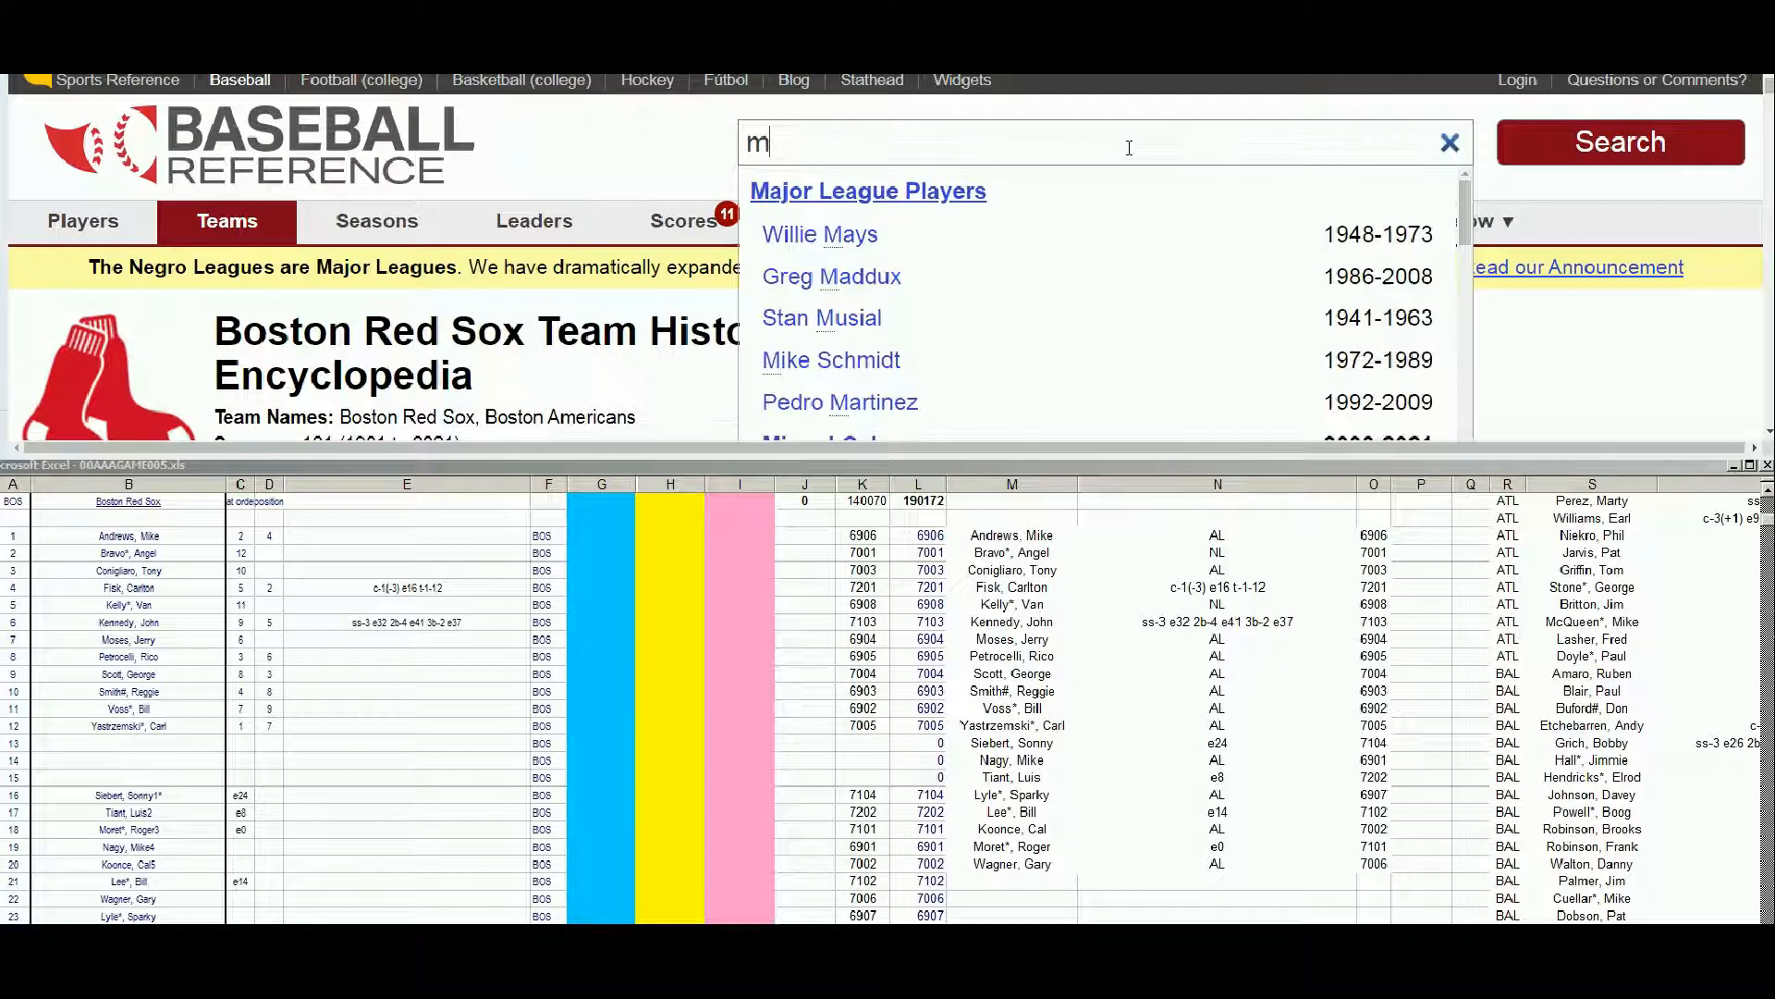
{"action": "type", "text": "ike an"}
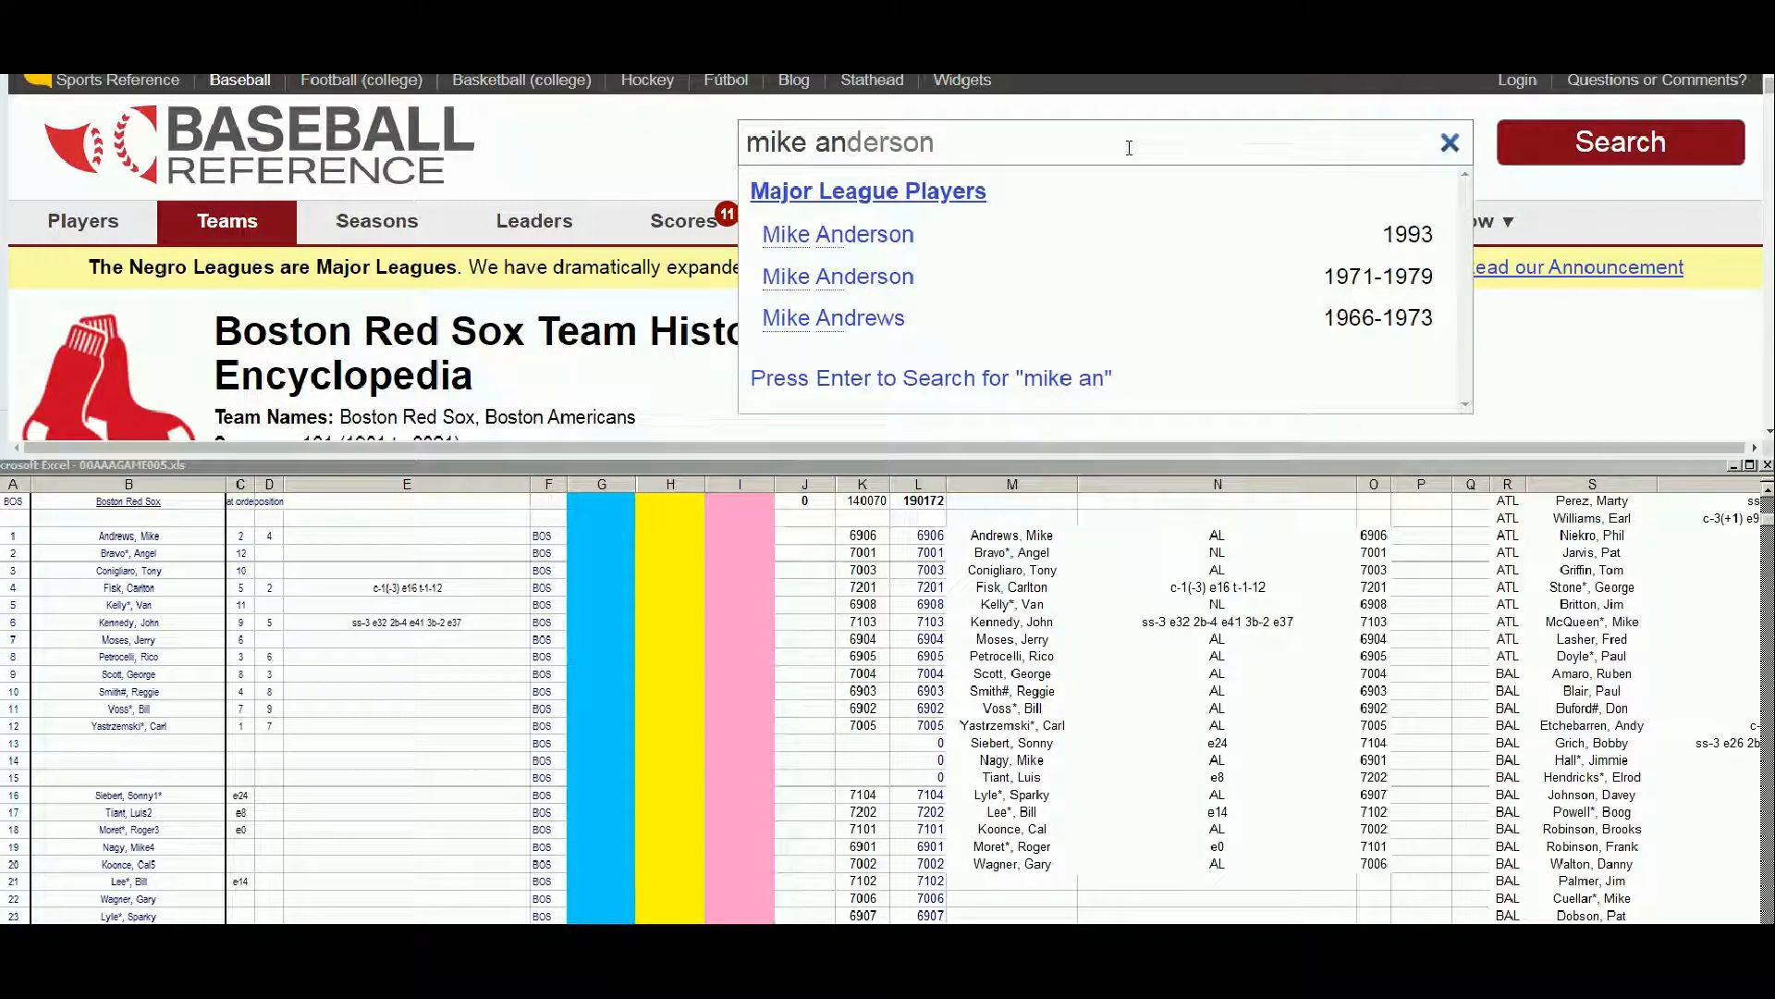
{"action": "left_click", "coordinate": [814, 317]}
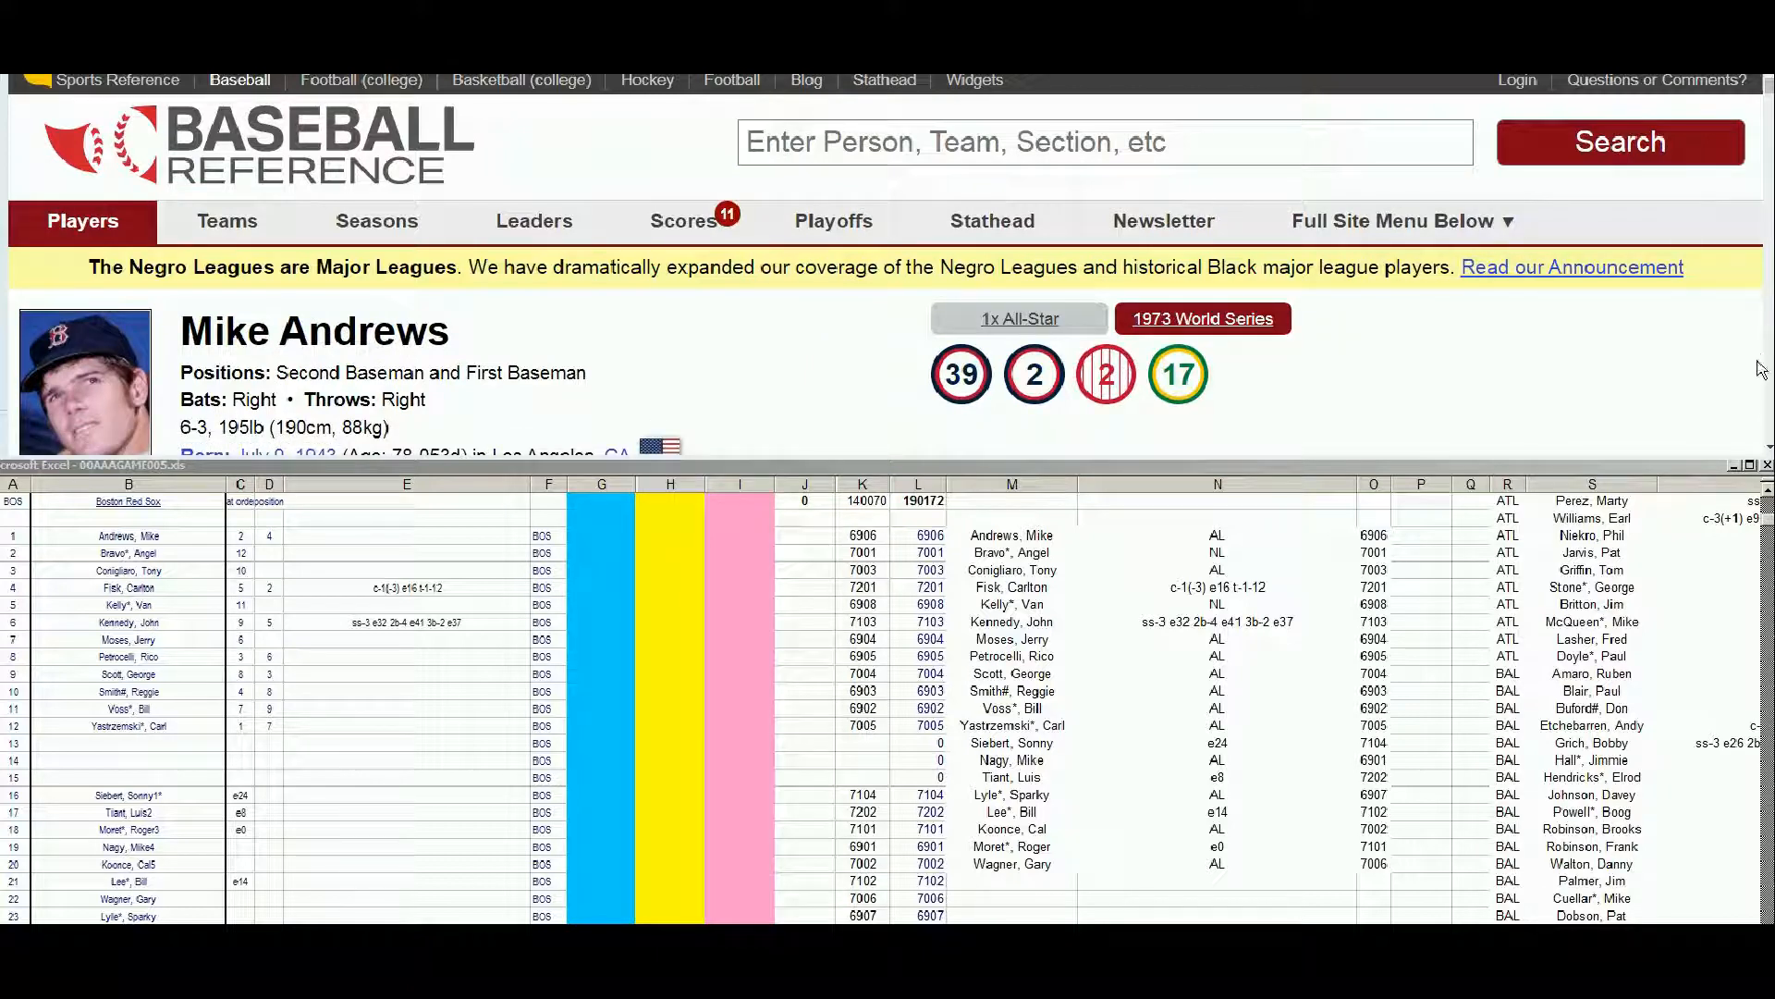
{"action": "left_click", "coordinate": [1768, 448]}
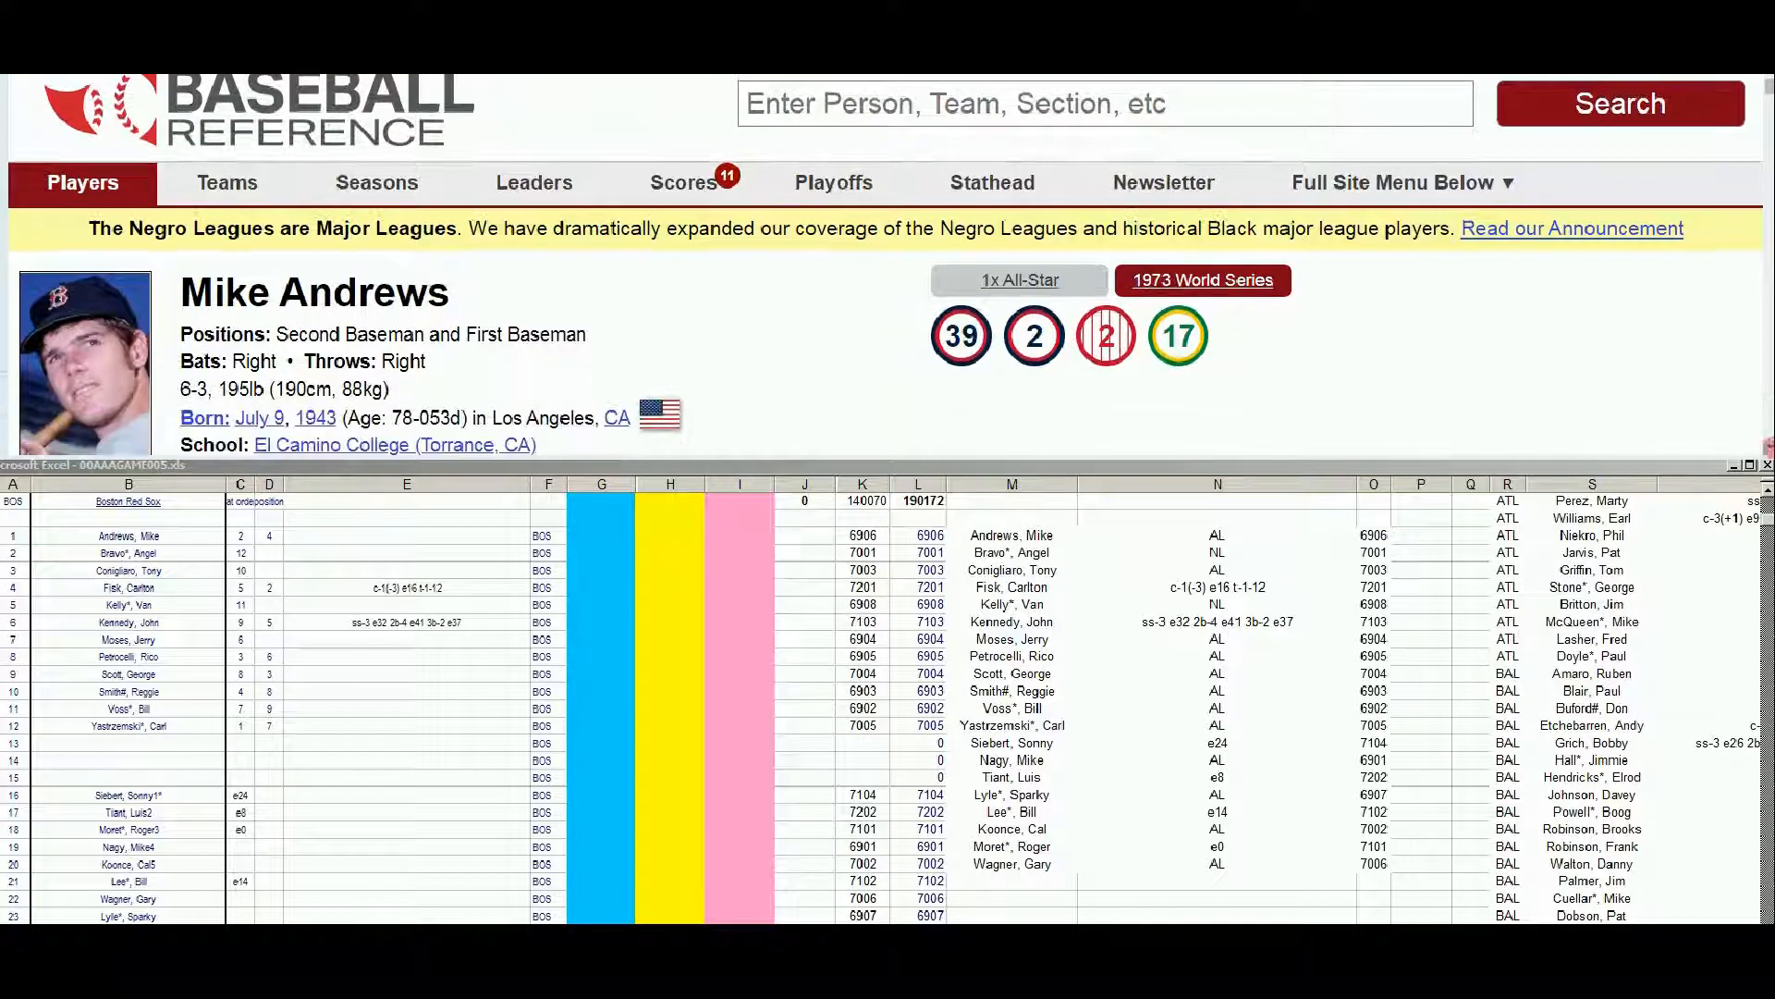
{"action": "left_click", "coordinate": [1768, 448]}
{"action": "left_click", "coordinate": [1768, 448]}
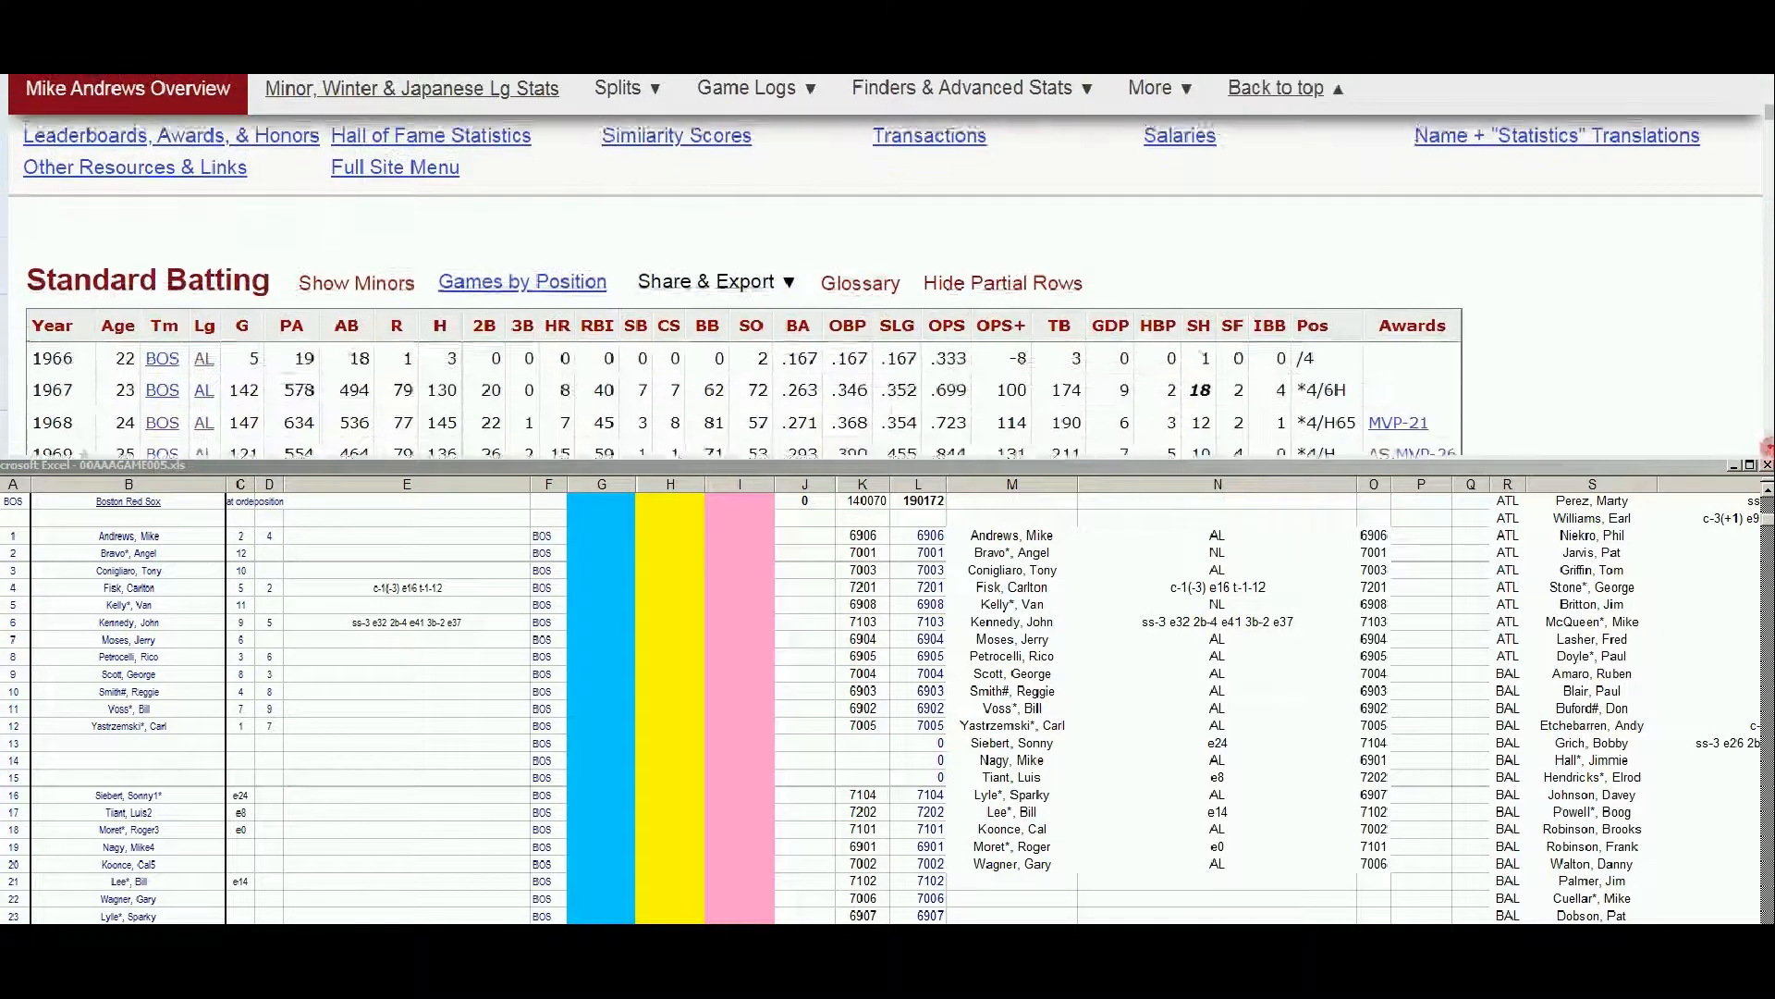
{"action": "left_click", "coordinate": [1769, 448]}
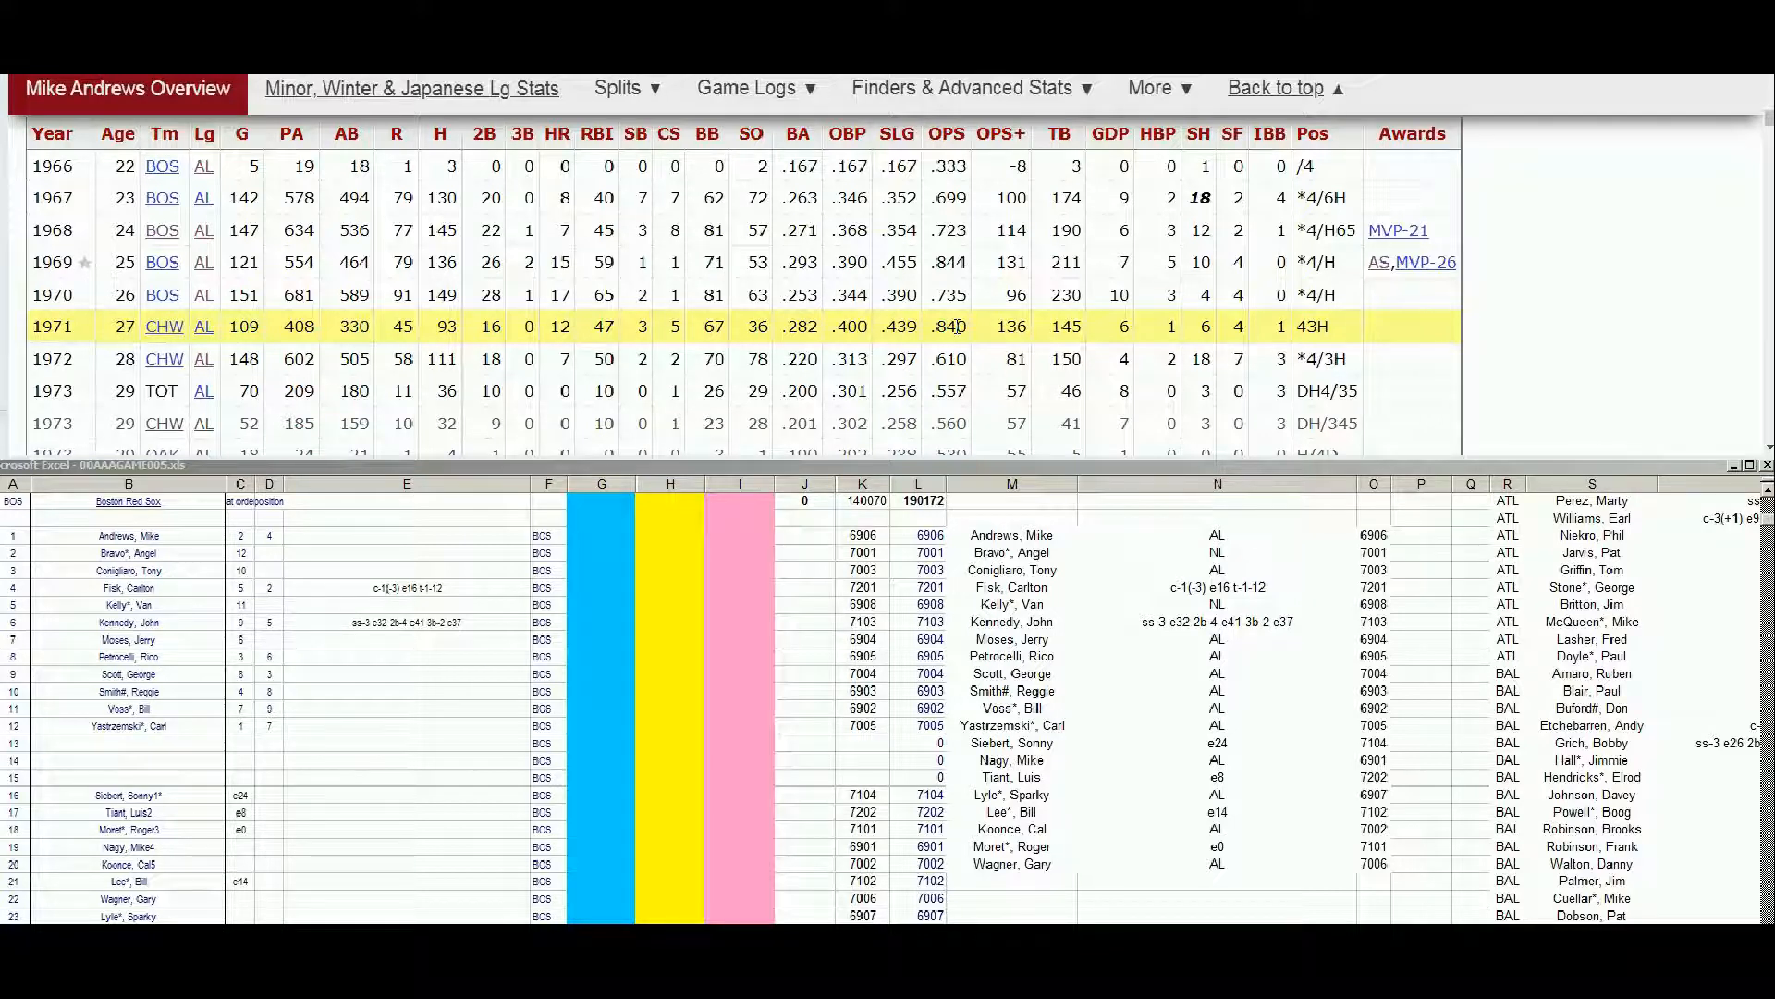
- In the spreadsheet row for Andrews, enter 10000 in the blue column G and the note "trade?" in column J
{"action": "left_click", "coordinate": [590, 538]}
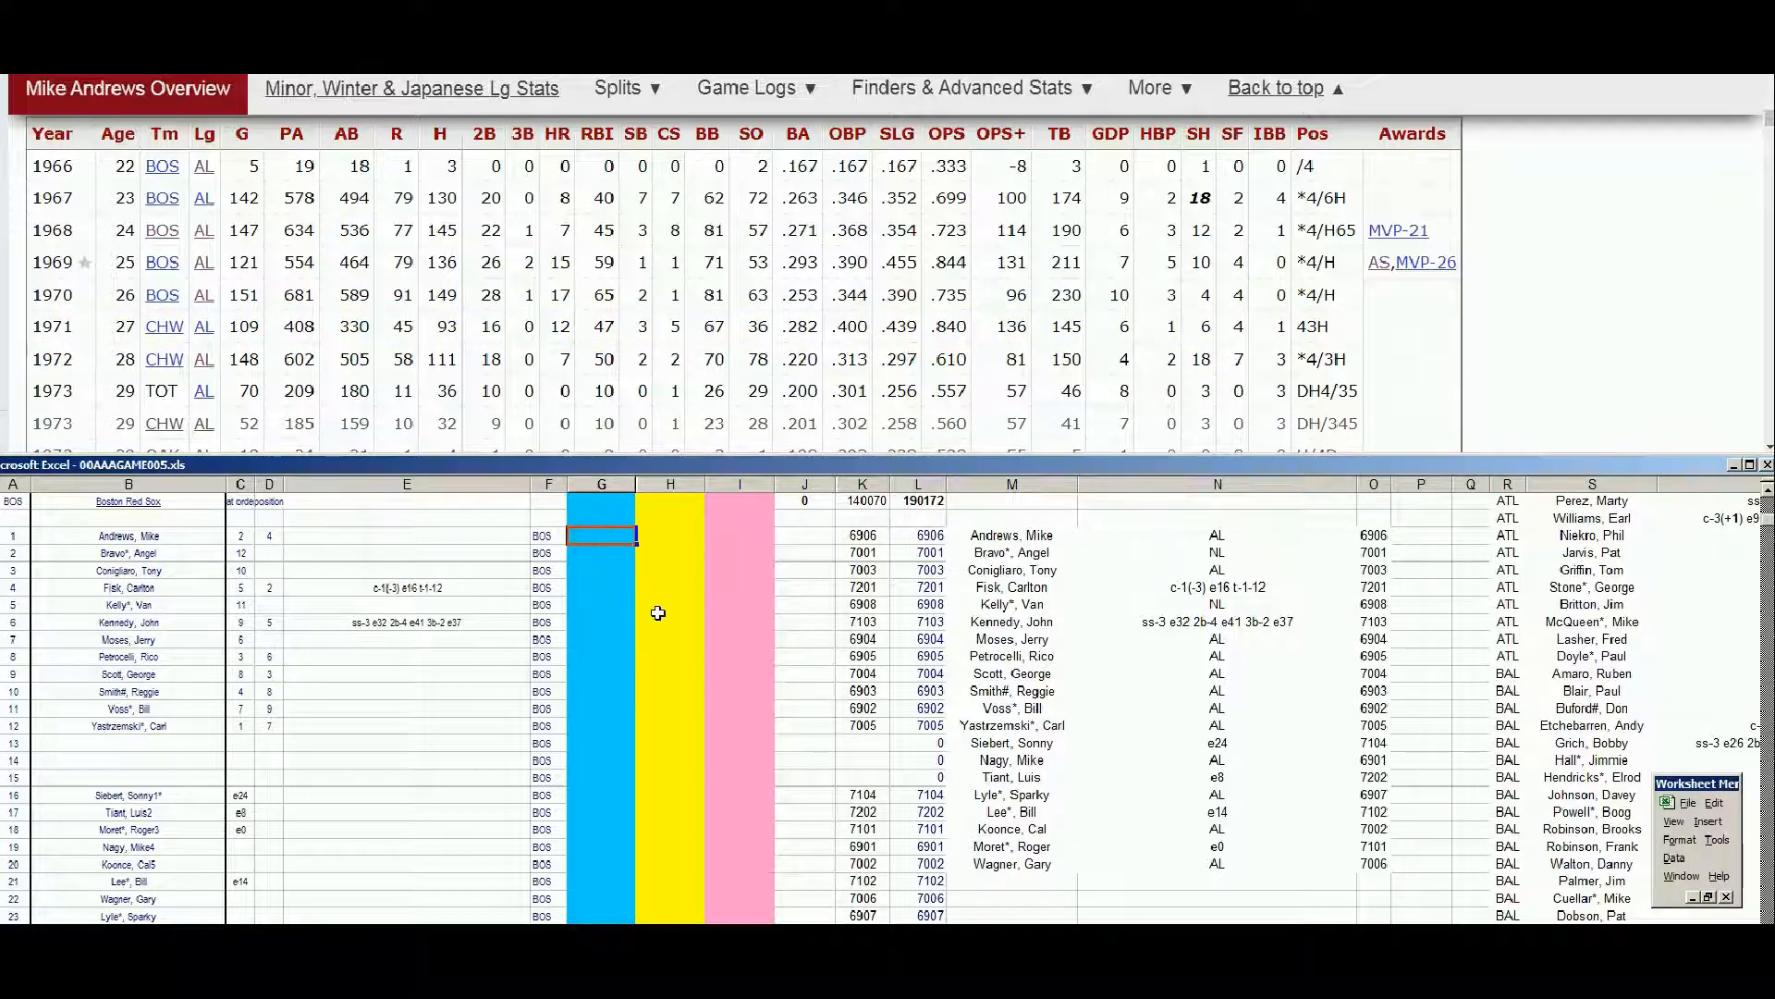
{"action": "type", "text": "10000"}
{"action": "key", "text": "Tab"}
{"action": "key", "text": "Tab"}
{"action": "key", "text": "Tab"}
{"action": "type", "text": "trade?"}
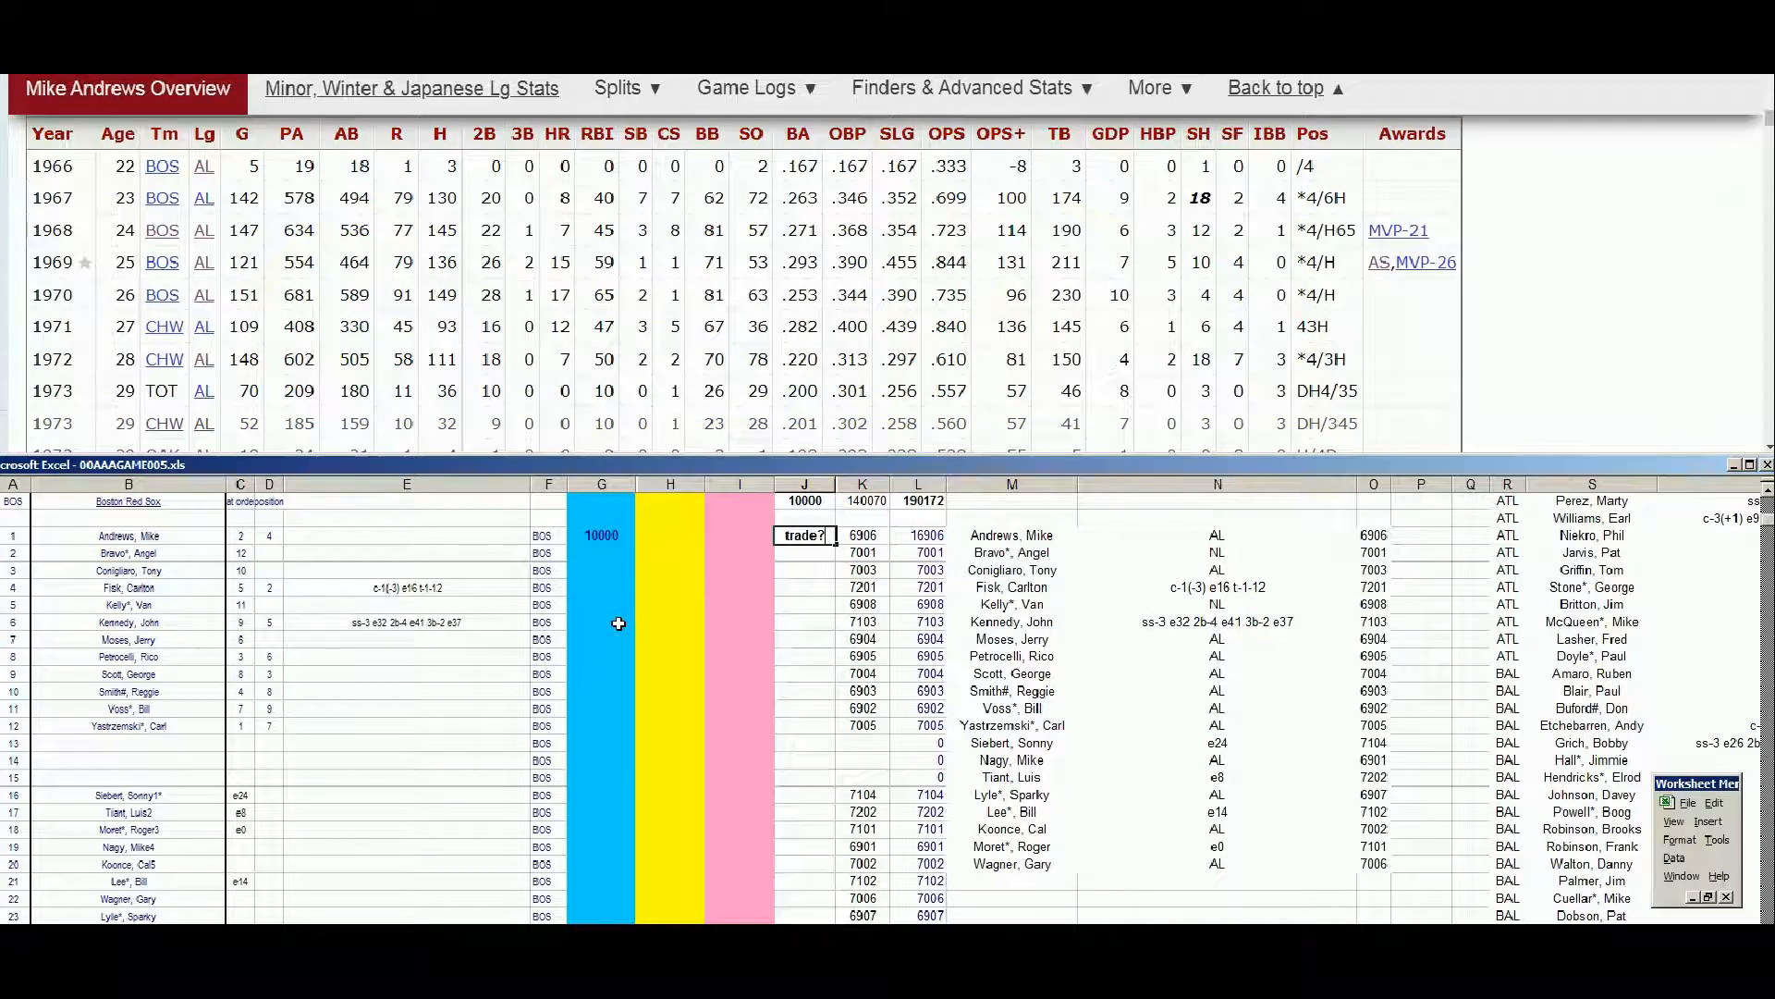
- Look up Van Kelly on Baseball Reference and review his Standard Batting table
{"action": "left_click", "coordinate": [1430, 146]}
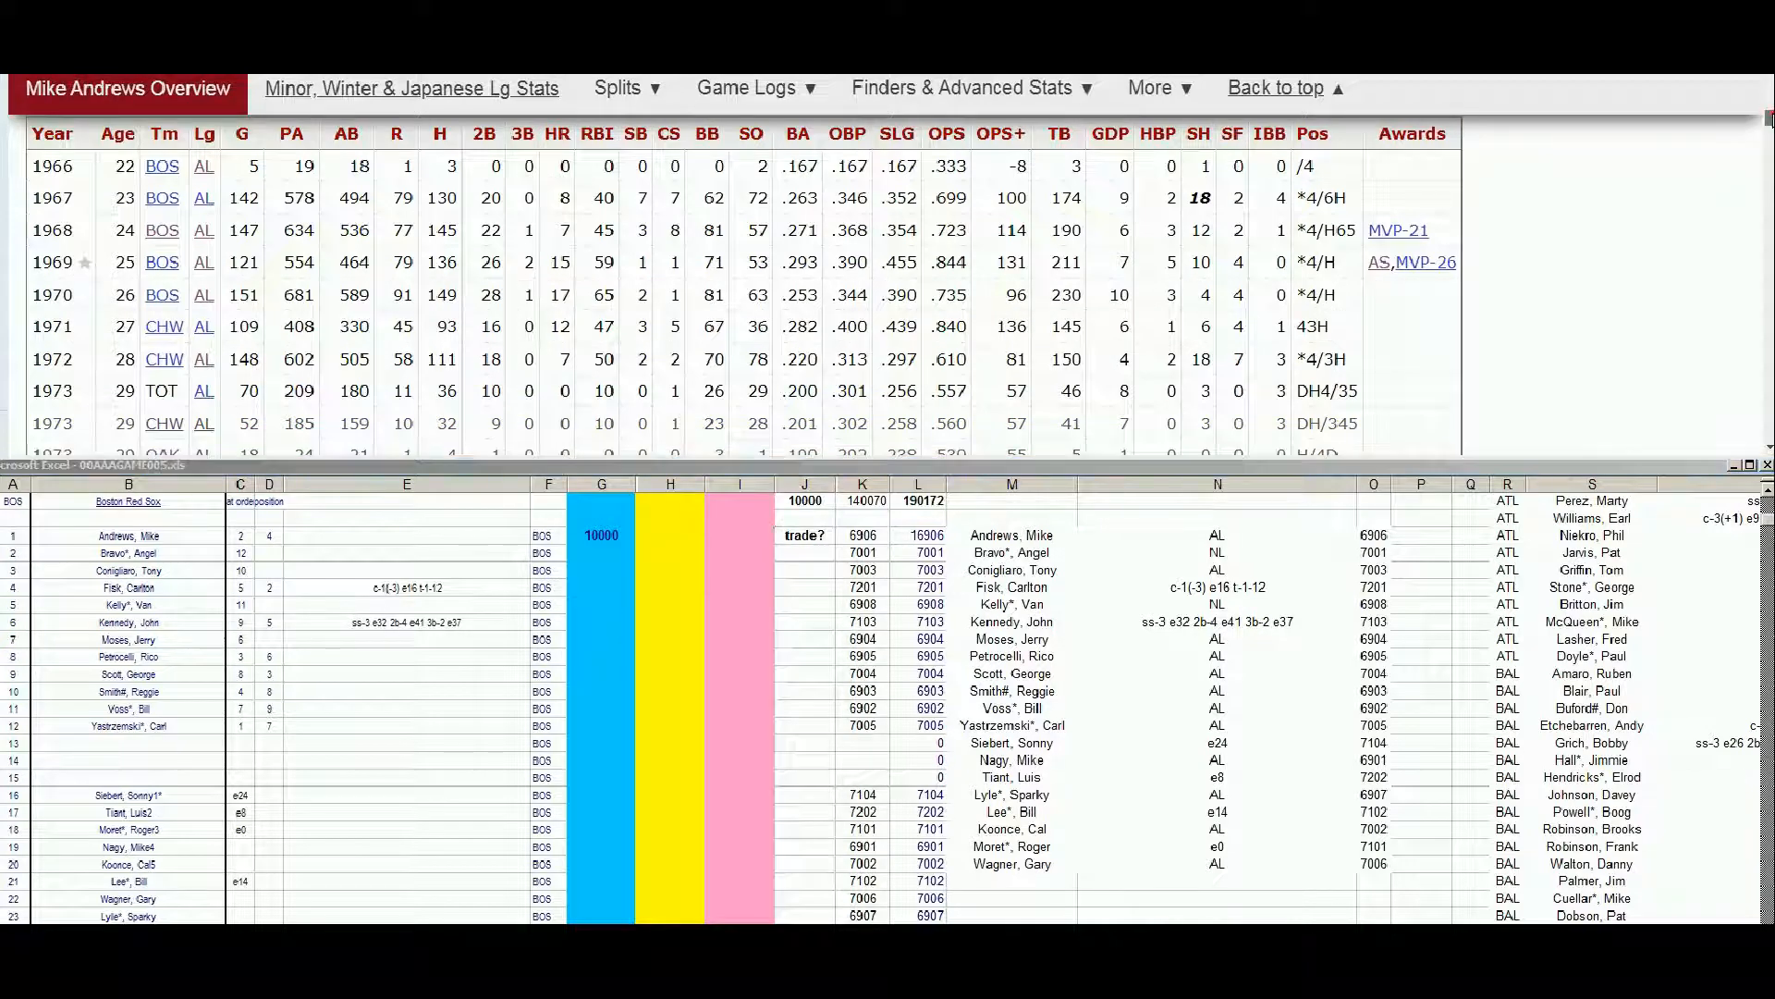
{"action": "scroll", "coordinate": [1430, 146], "scroll_direction": "up", "scroll_amount": 10}
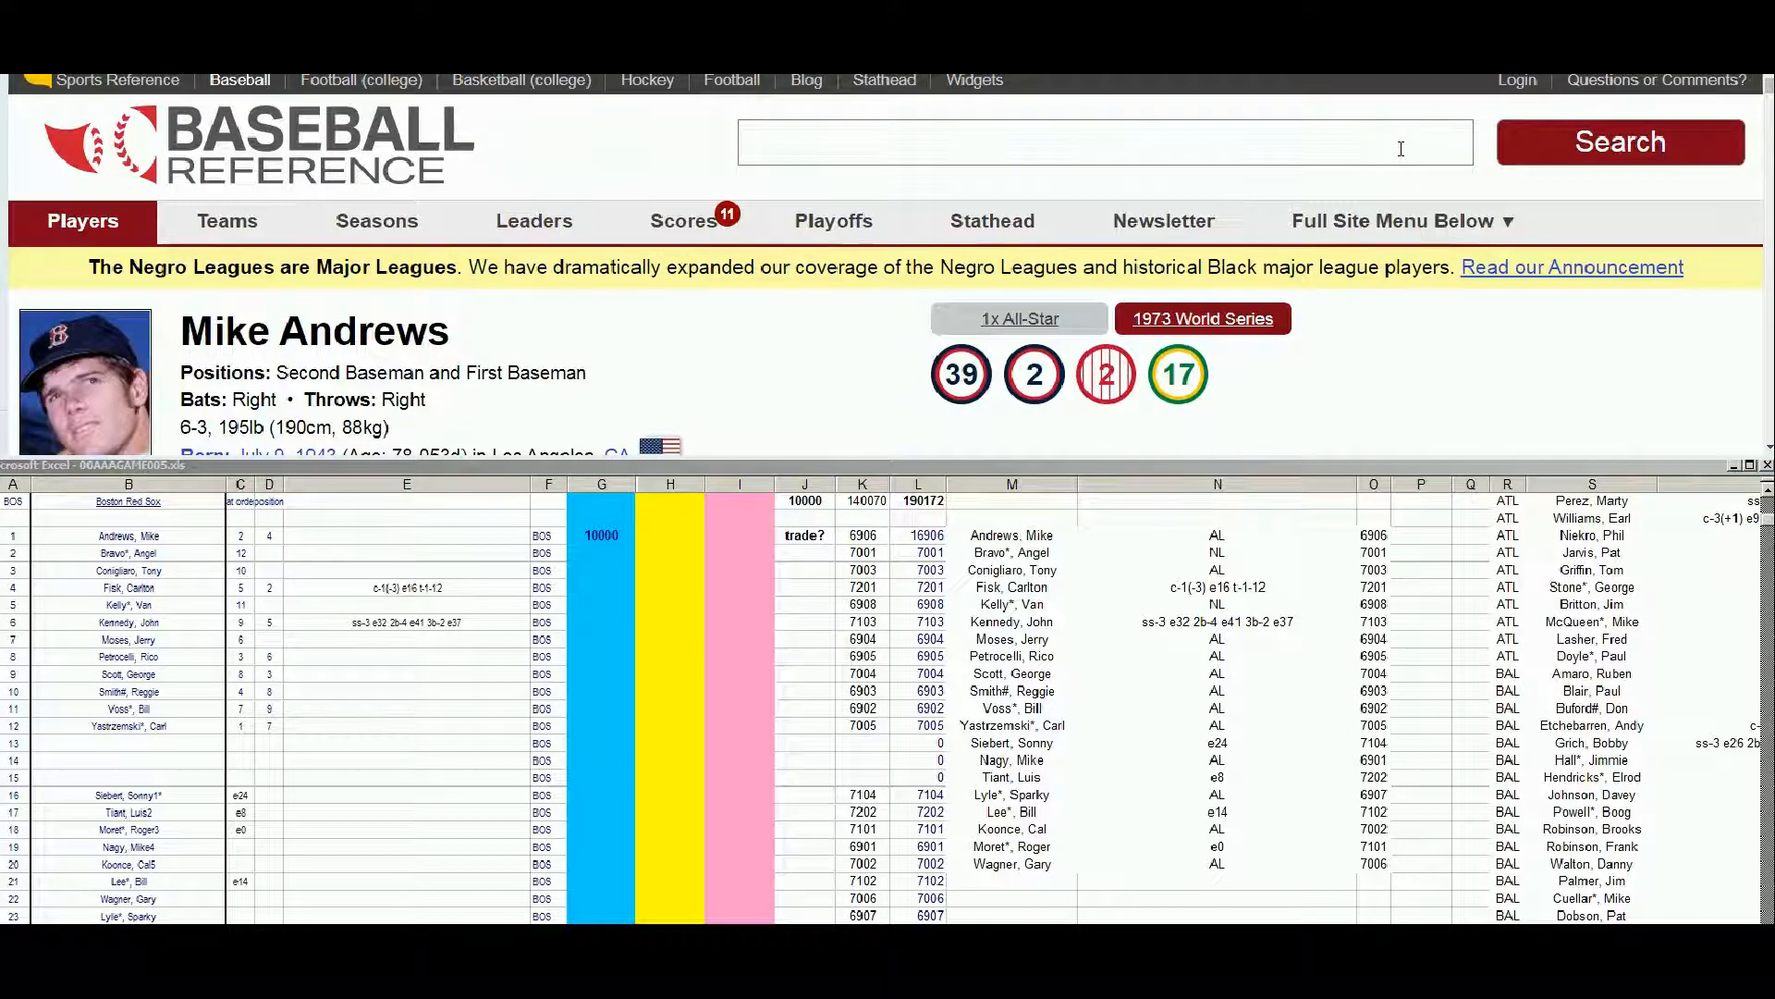
{"action": "type", "text": "van ke"}
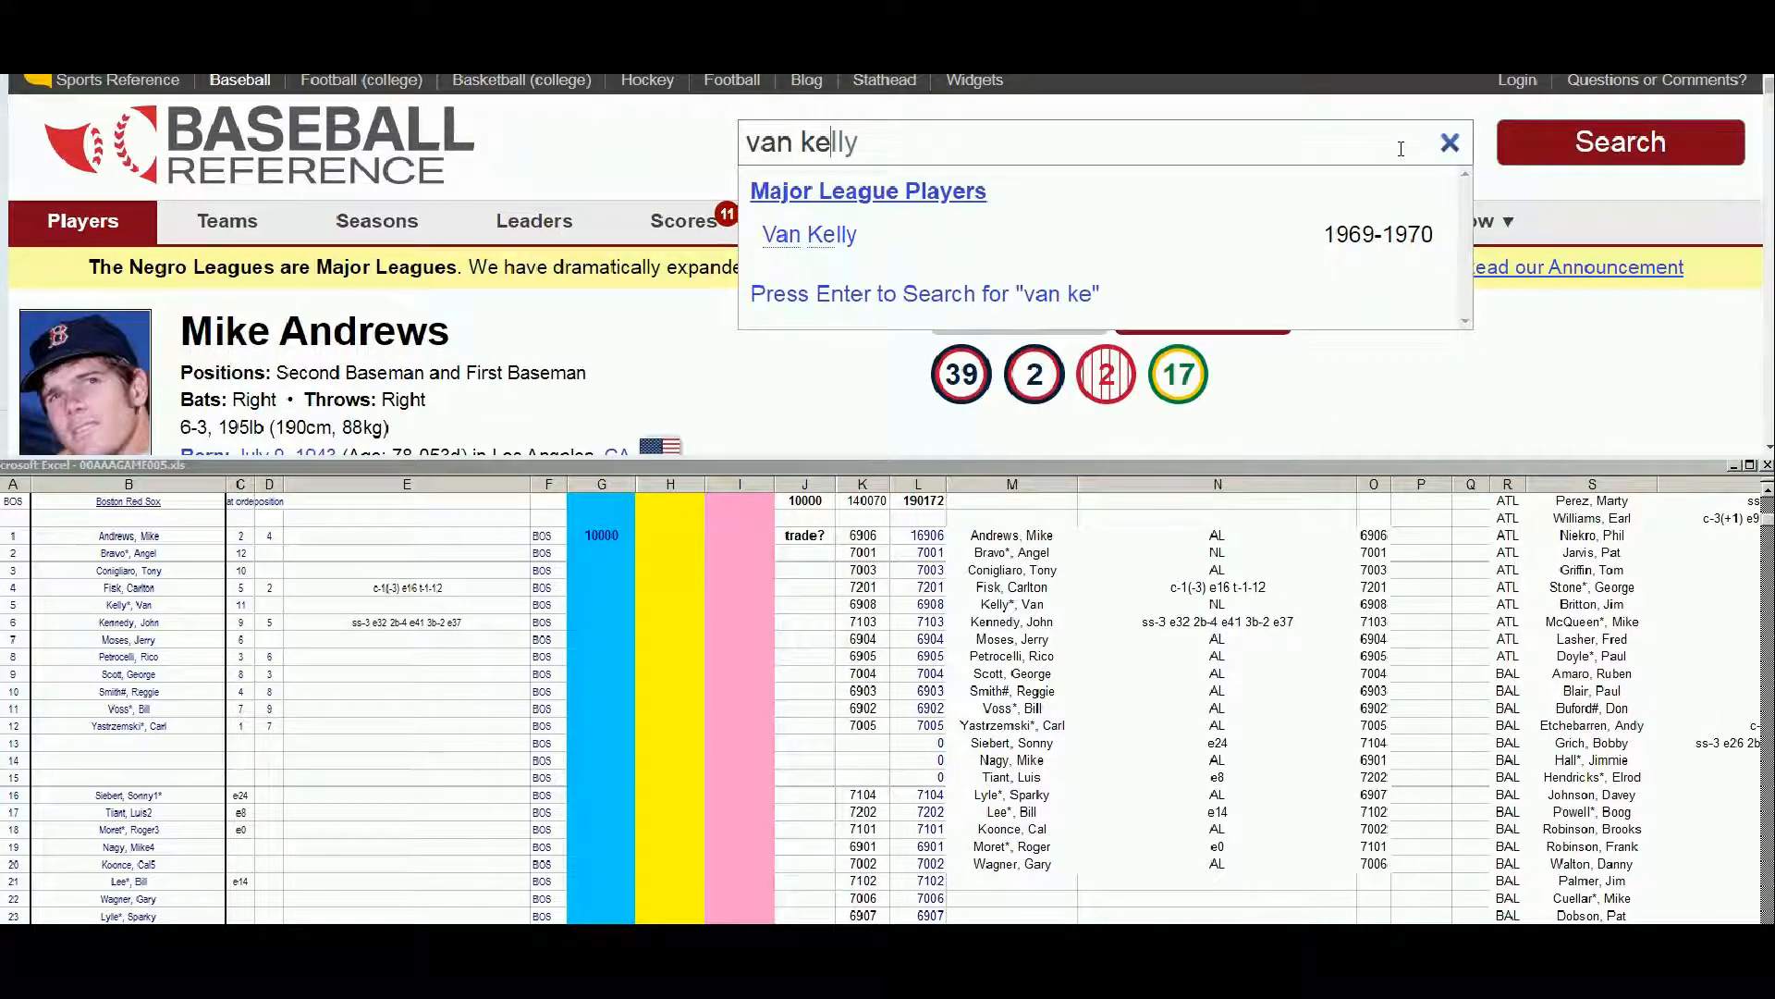
{"action": "left_click", "coordinate": [823, 237]}
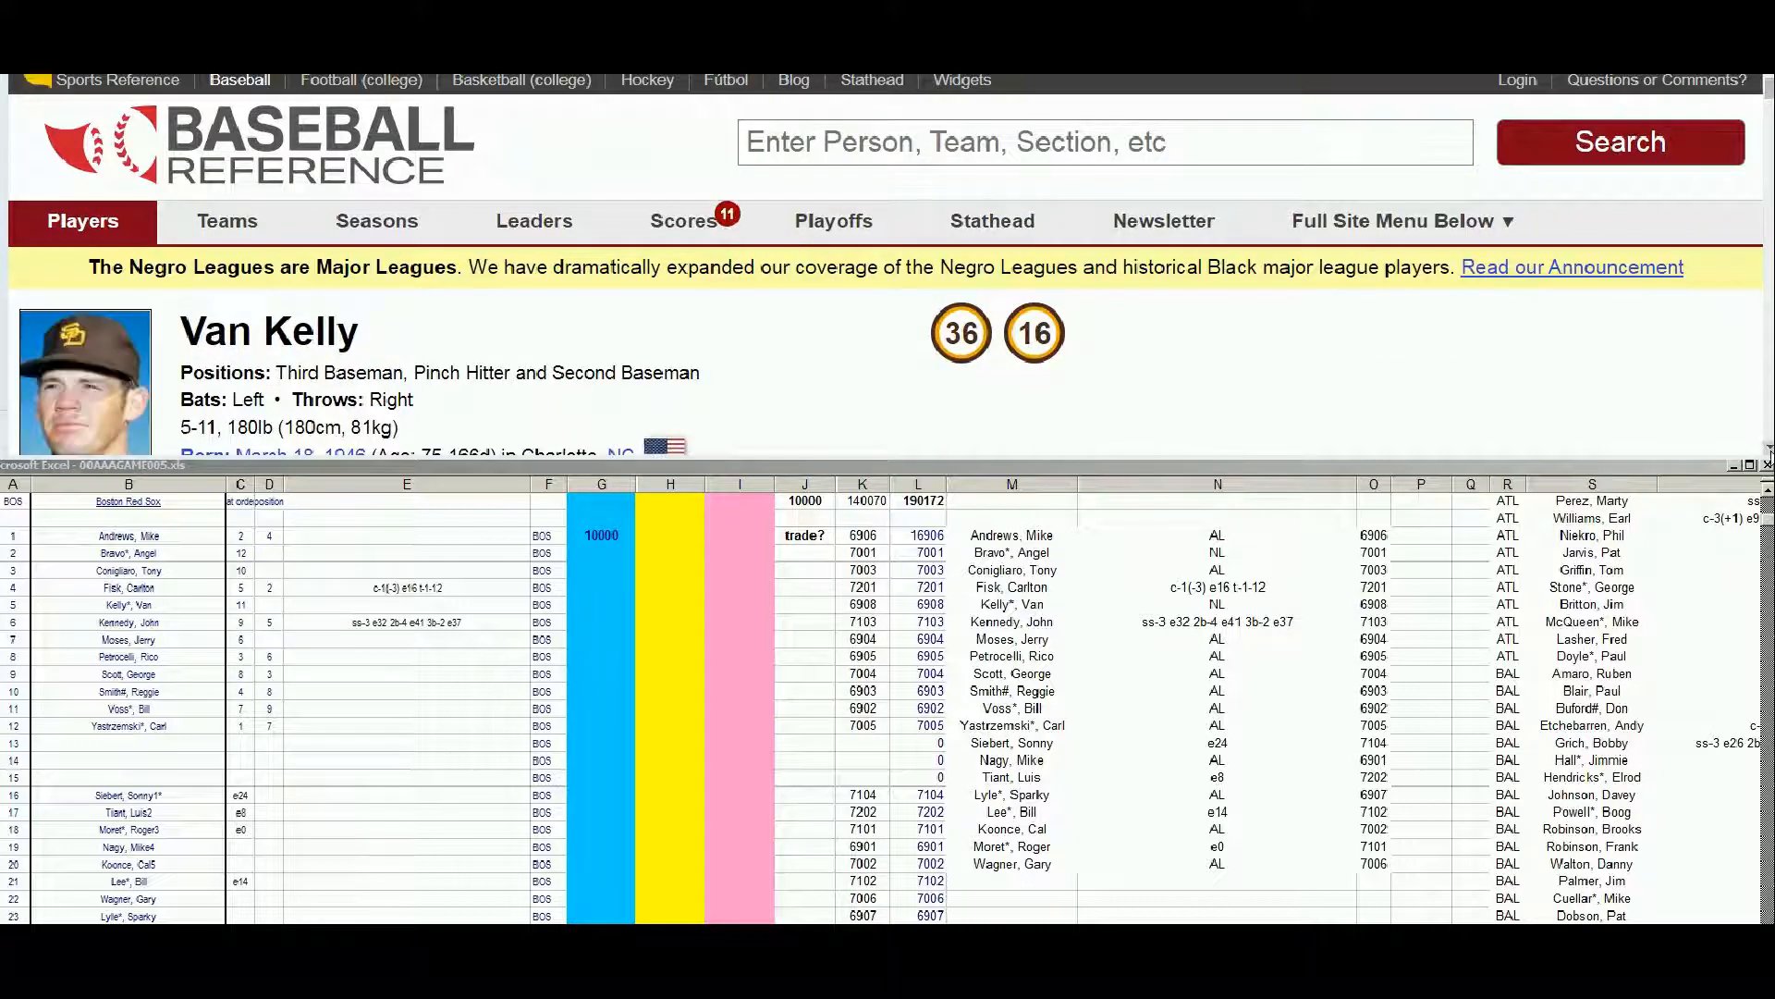
{"action": "scroll", "coordinate": [1769, 452], "scroll_direction": "down", "scroll_amount": 4}
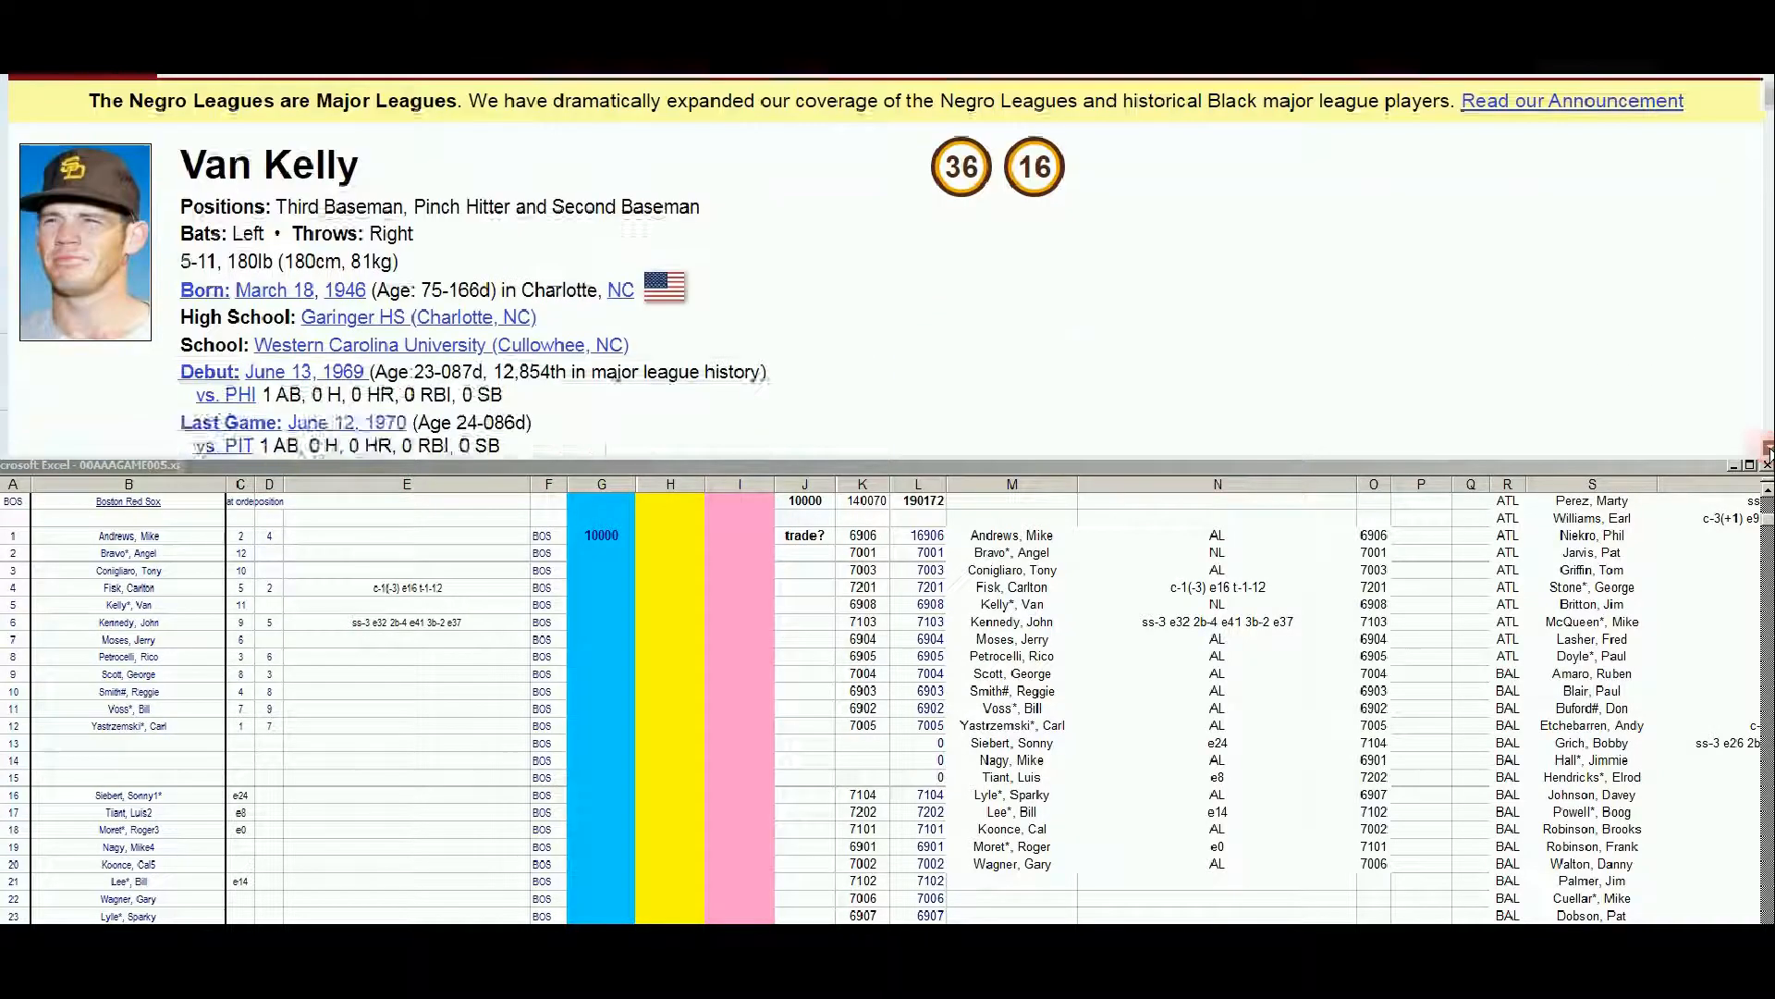
{"action": "scroll", "coordinate": [1769, 452], "scroll_direction": "down", "scroll_amount": 6}
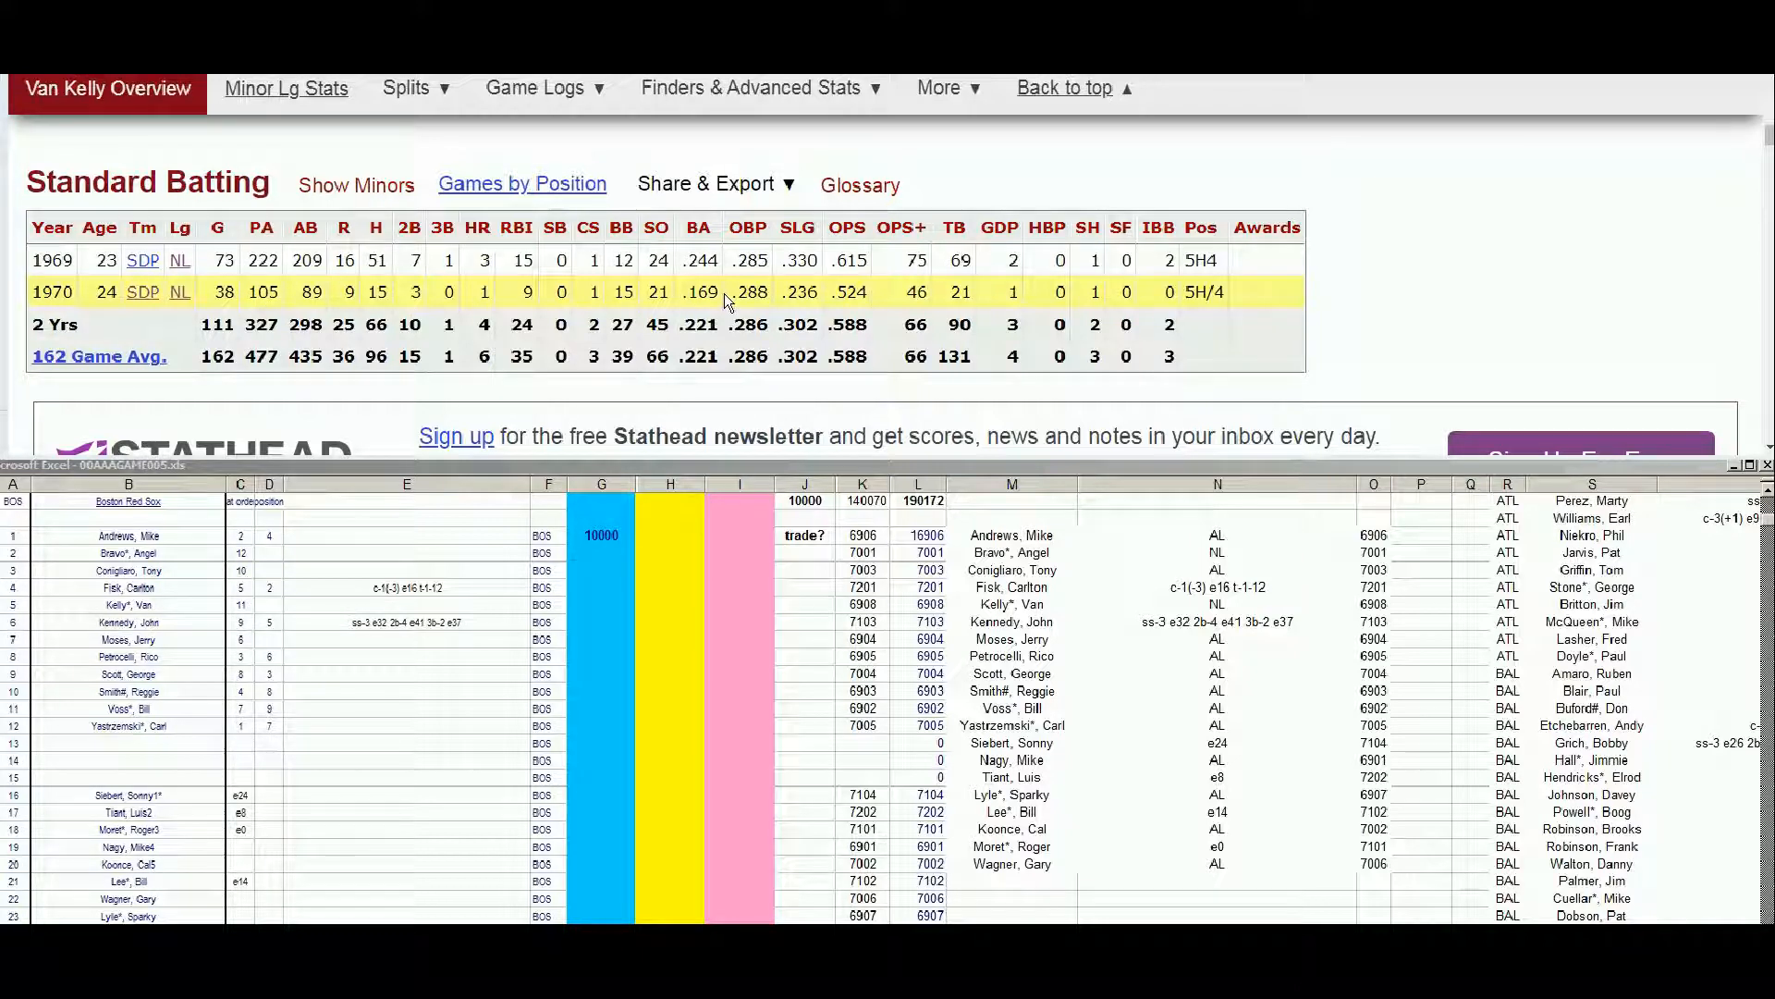
{"action": "left_click", "coordinate": [658, 537]}
{"action": "left_click", "coordinate": [683, 585]}
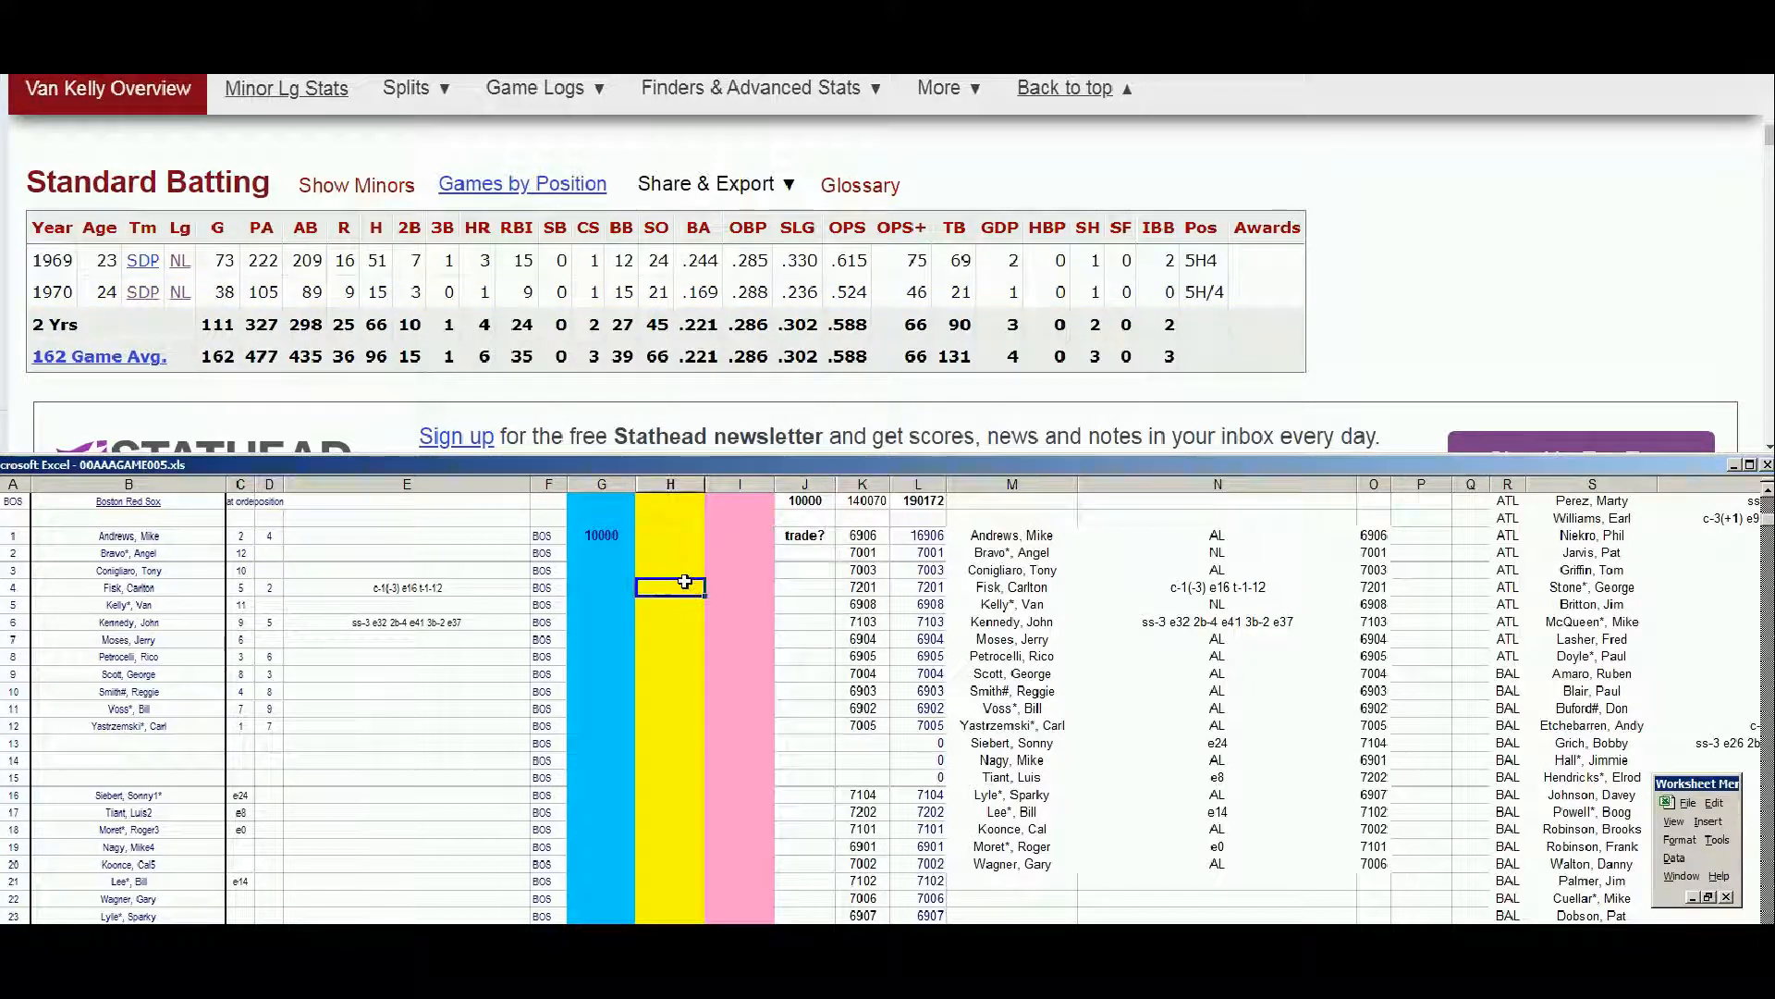
{"action": "key", "text": "Down"}
{"action": "key", "text": "Right"}
{"action": "type", "text": "1"}
{"action": "key", "text": "Return"}
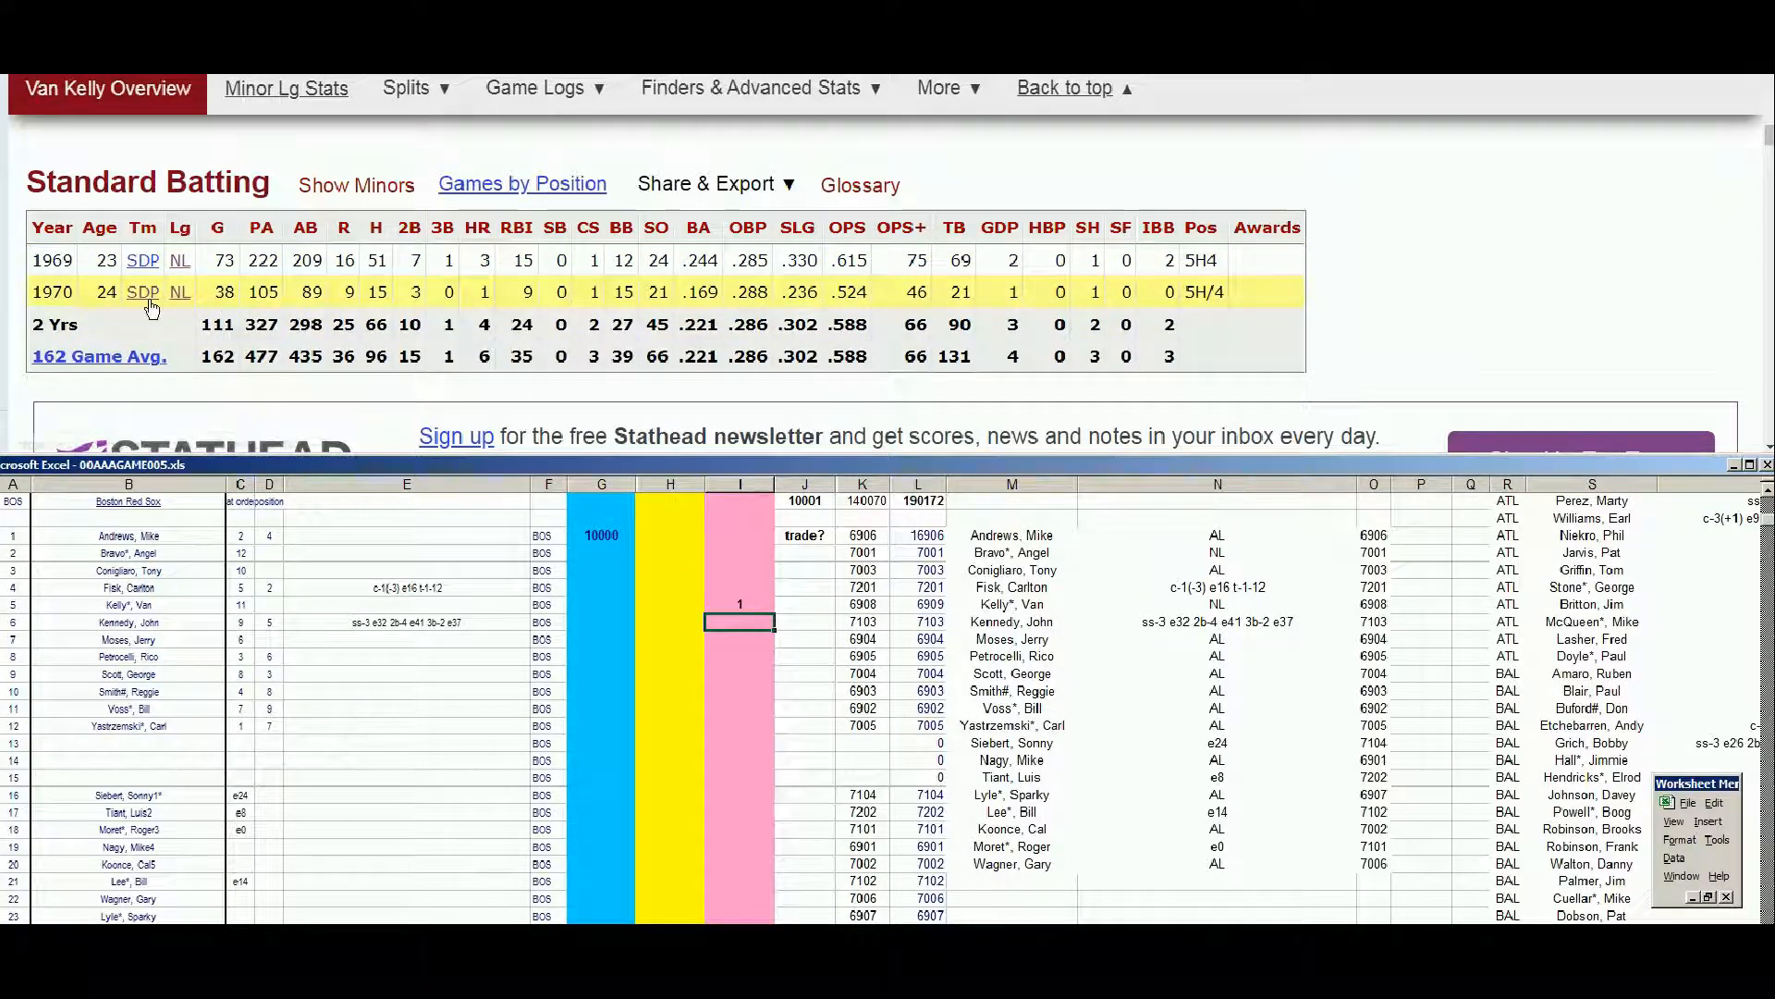
- Open the 1970 roster sheet 1970_bbr_r.pdf from Gary's Strat-O-Matic roster page and check the San Diego Padres roster on page 2
{"action": "key", "text": "alt+Tab"}
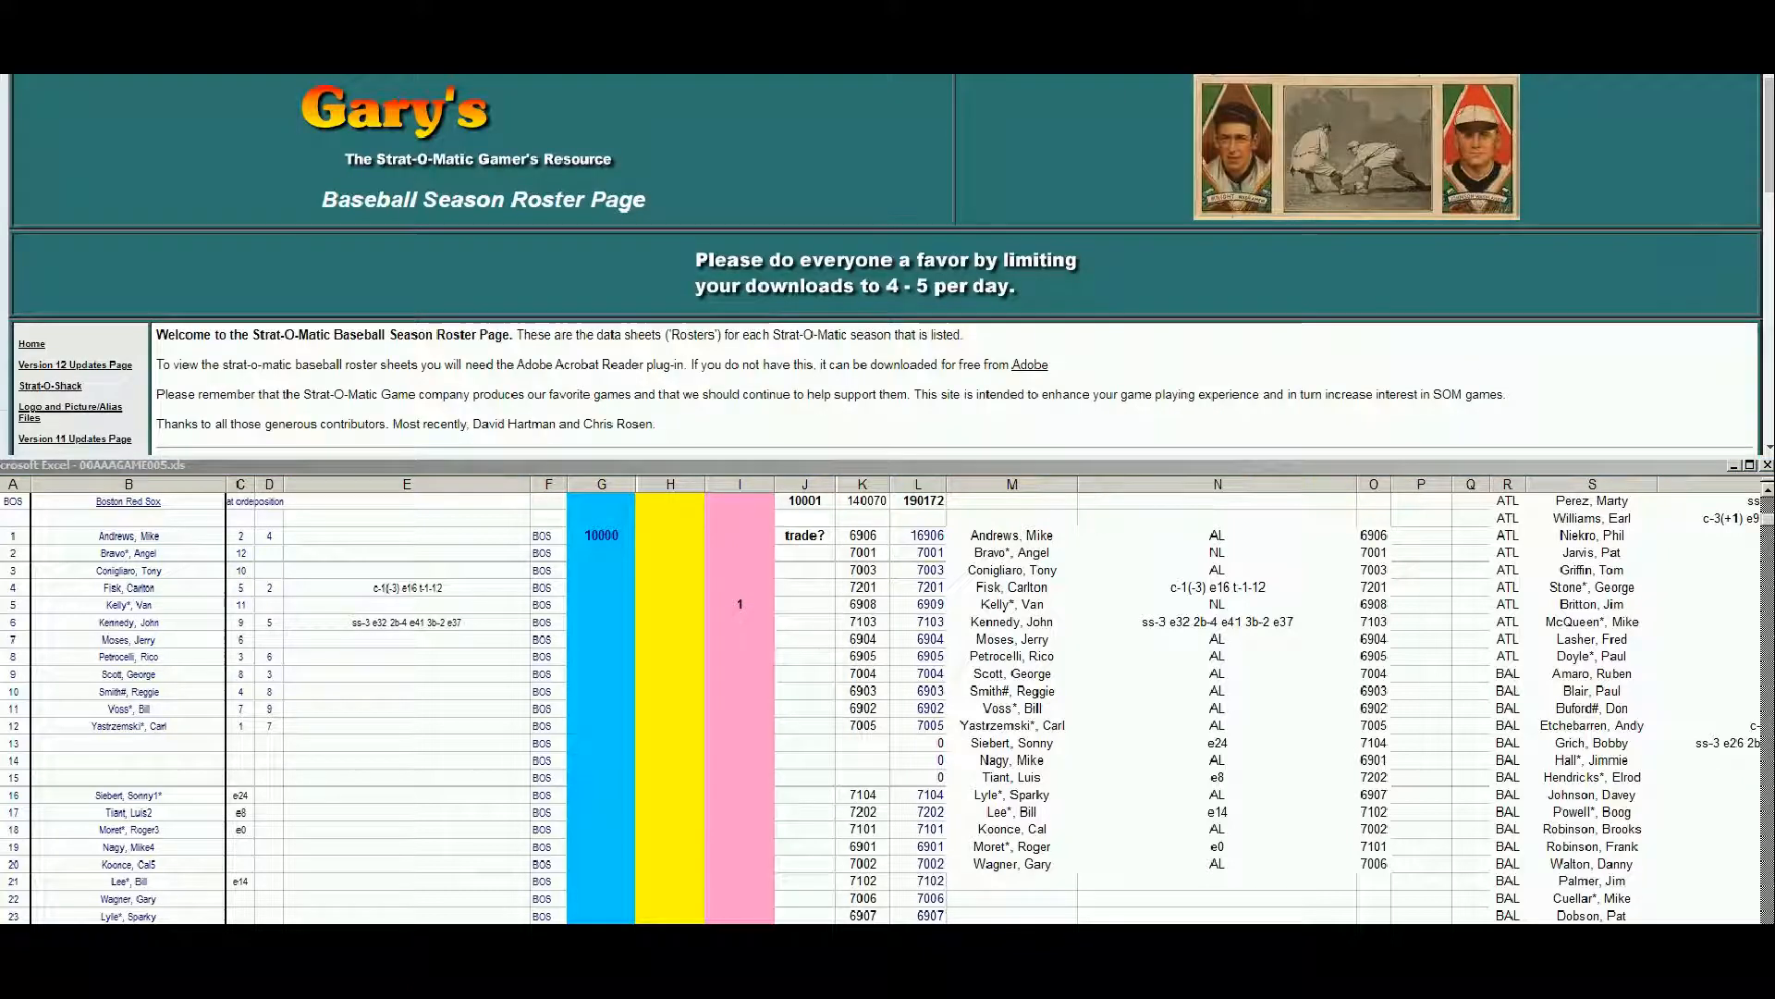
{"action": "scroll", "coordinate": [1768, 146], "scroll_direction": "down", "scroll_amount": 1}
{"action": "scroll", "coordinate": [1768, 146], "scroll_direction": "down", "scroll_amount": 7}
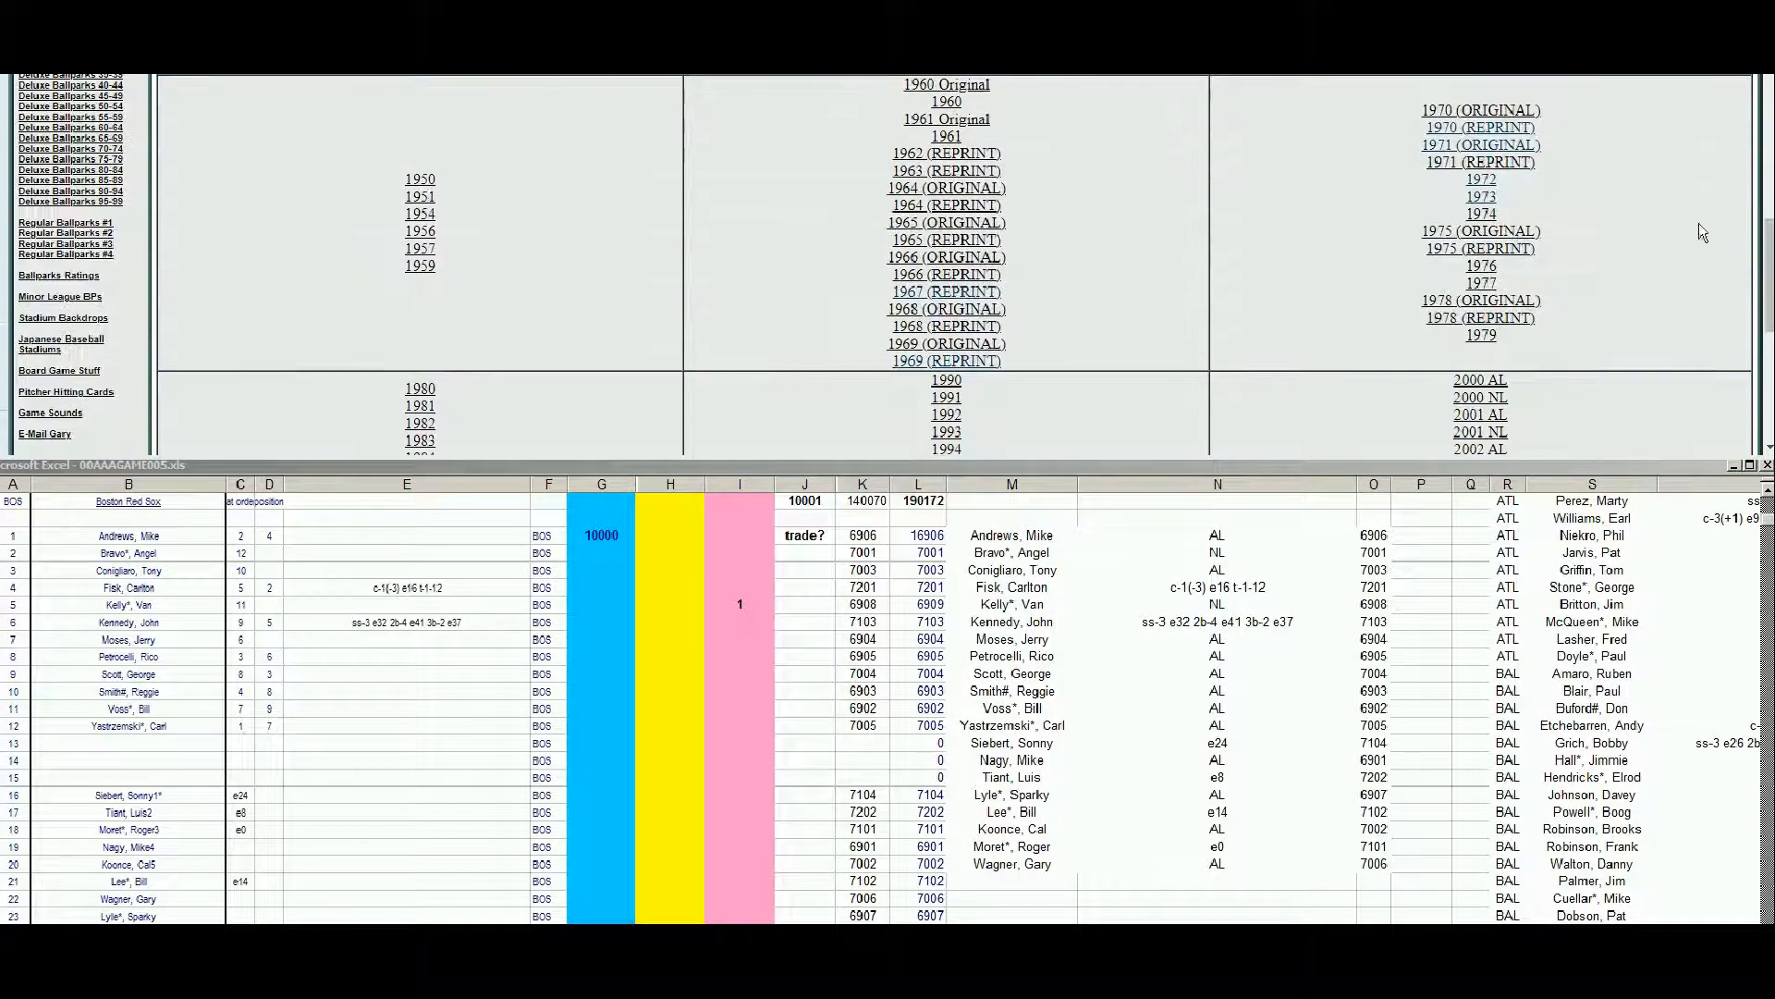
{"action": "scroll", "coordinate": [1768, 148], "scroll_direction": "up", "scroll_amount": 4}
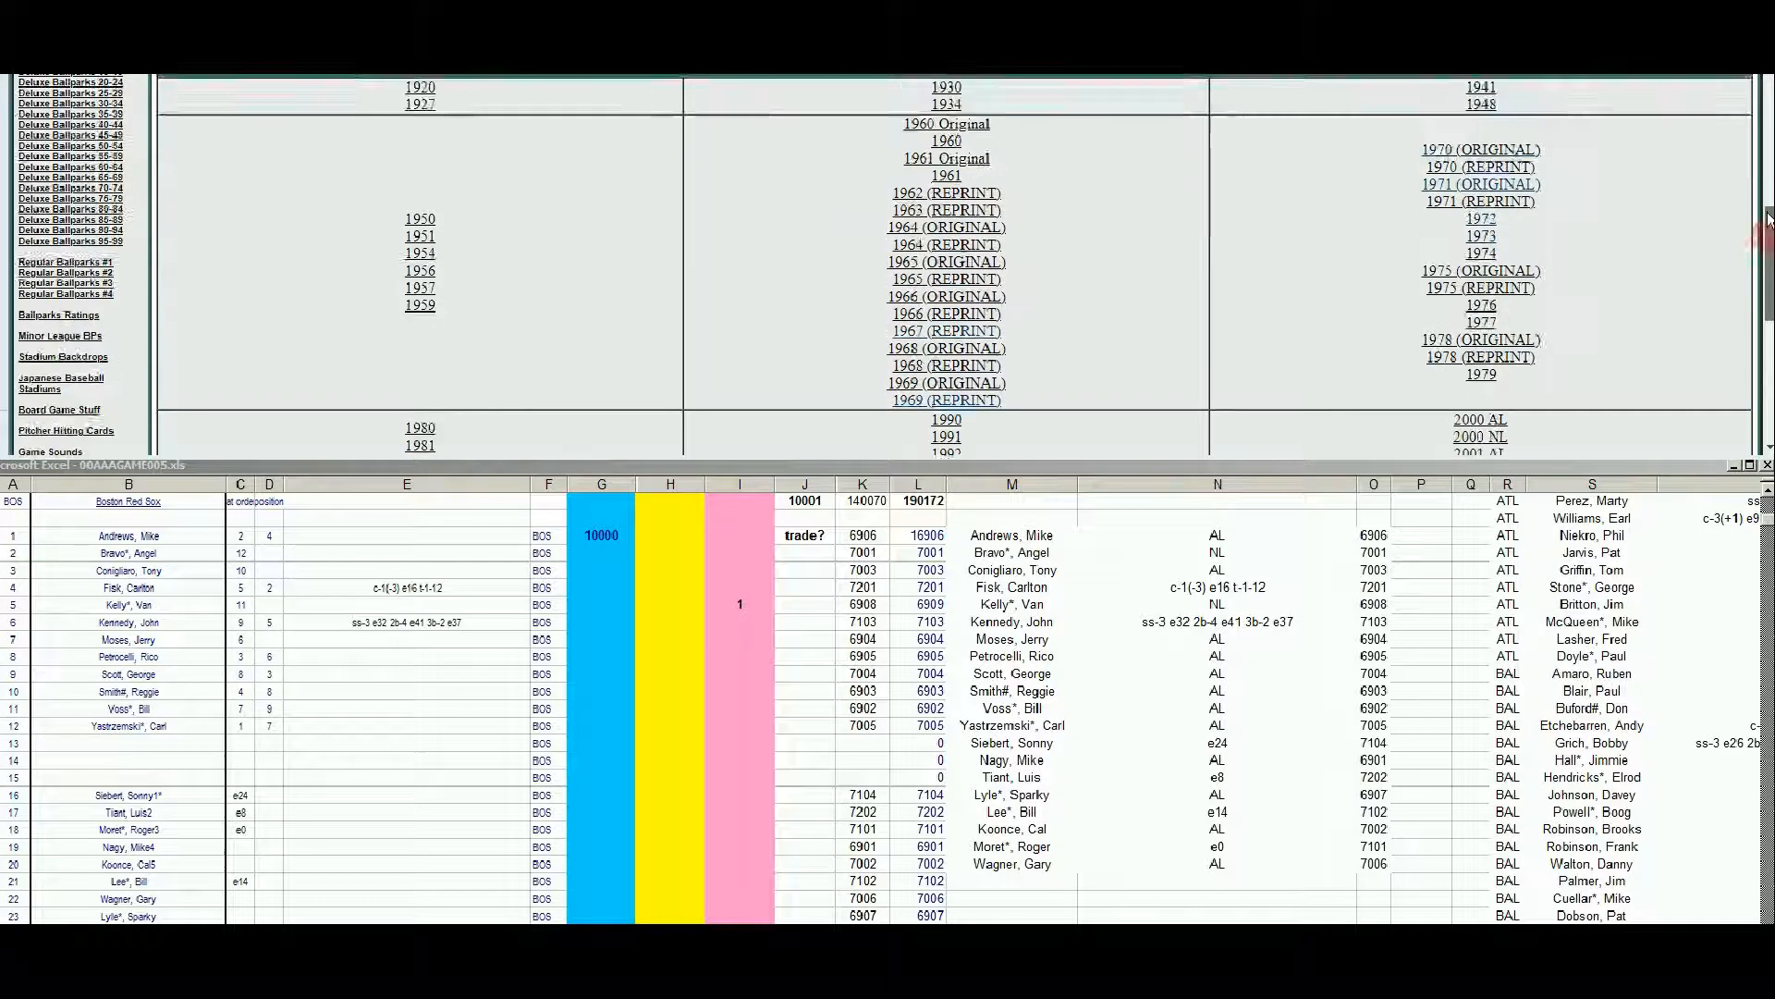
{"action": "left_click_drag", "start_coordinate": [1768, 148], "coordinate": [1768, 99]}
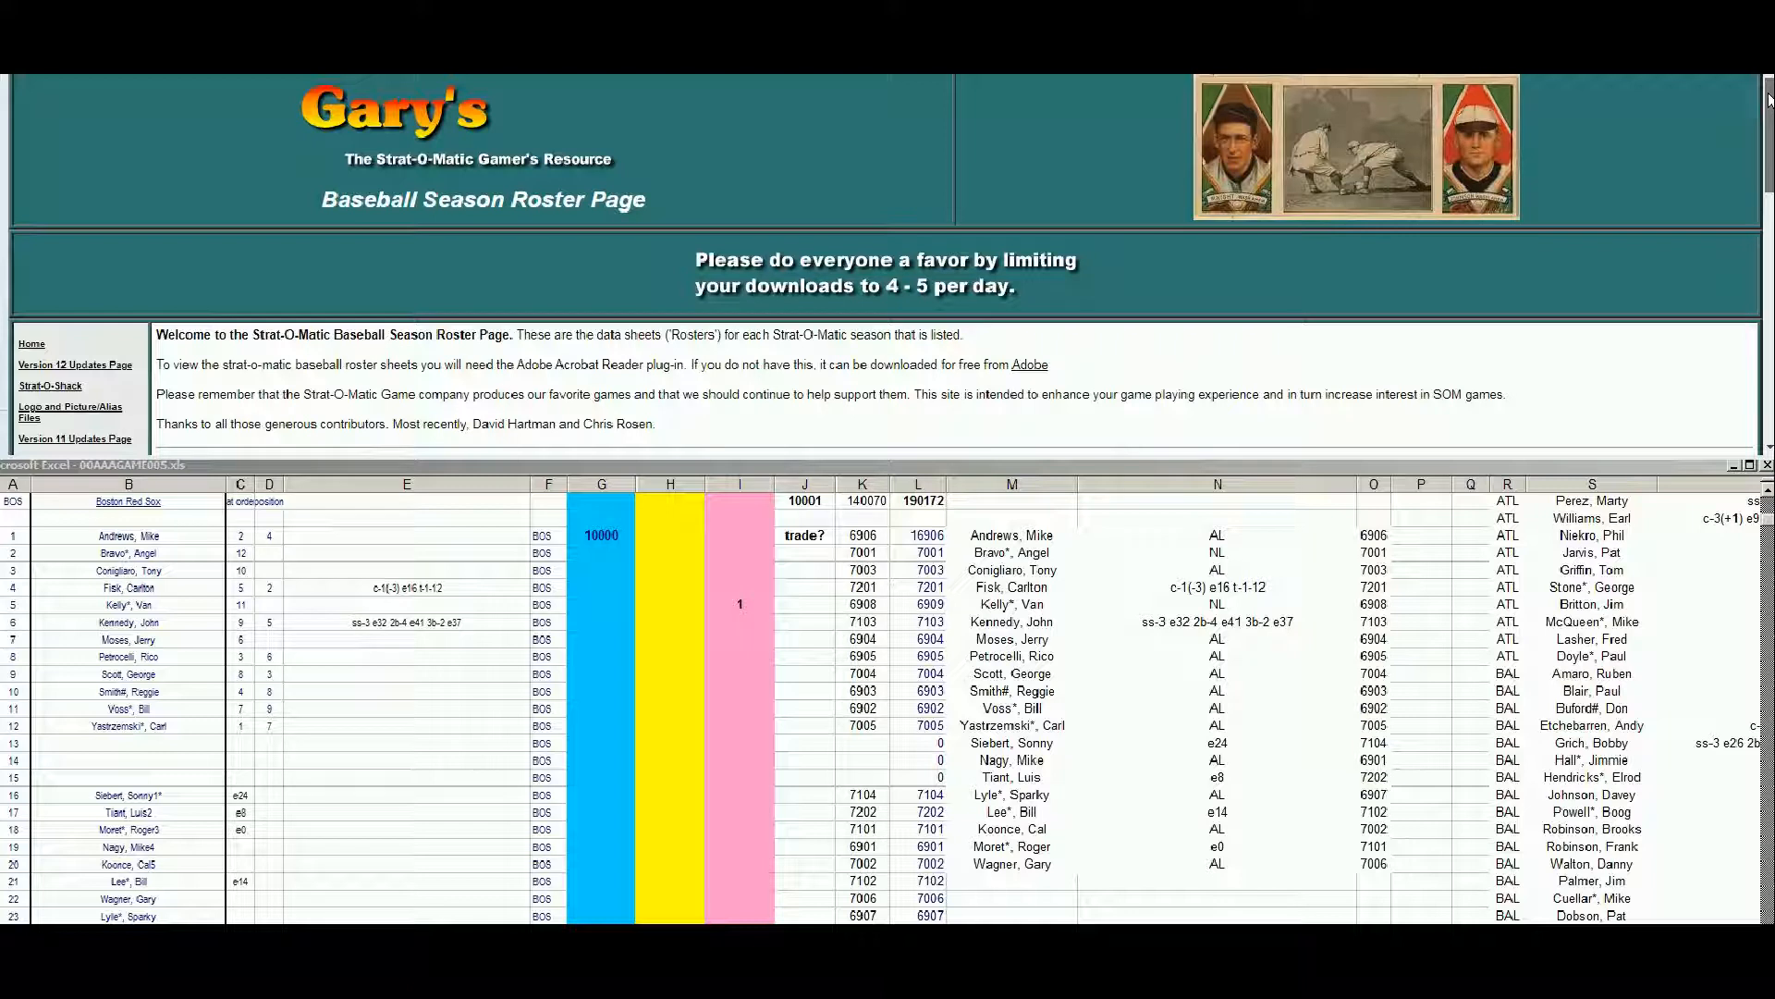
{"action": "left_click_drag", "start_coordinate": [1770, 100], "coordinate": [1770, 198]}
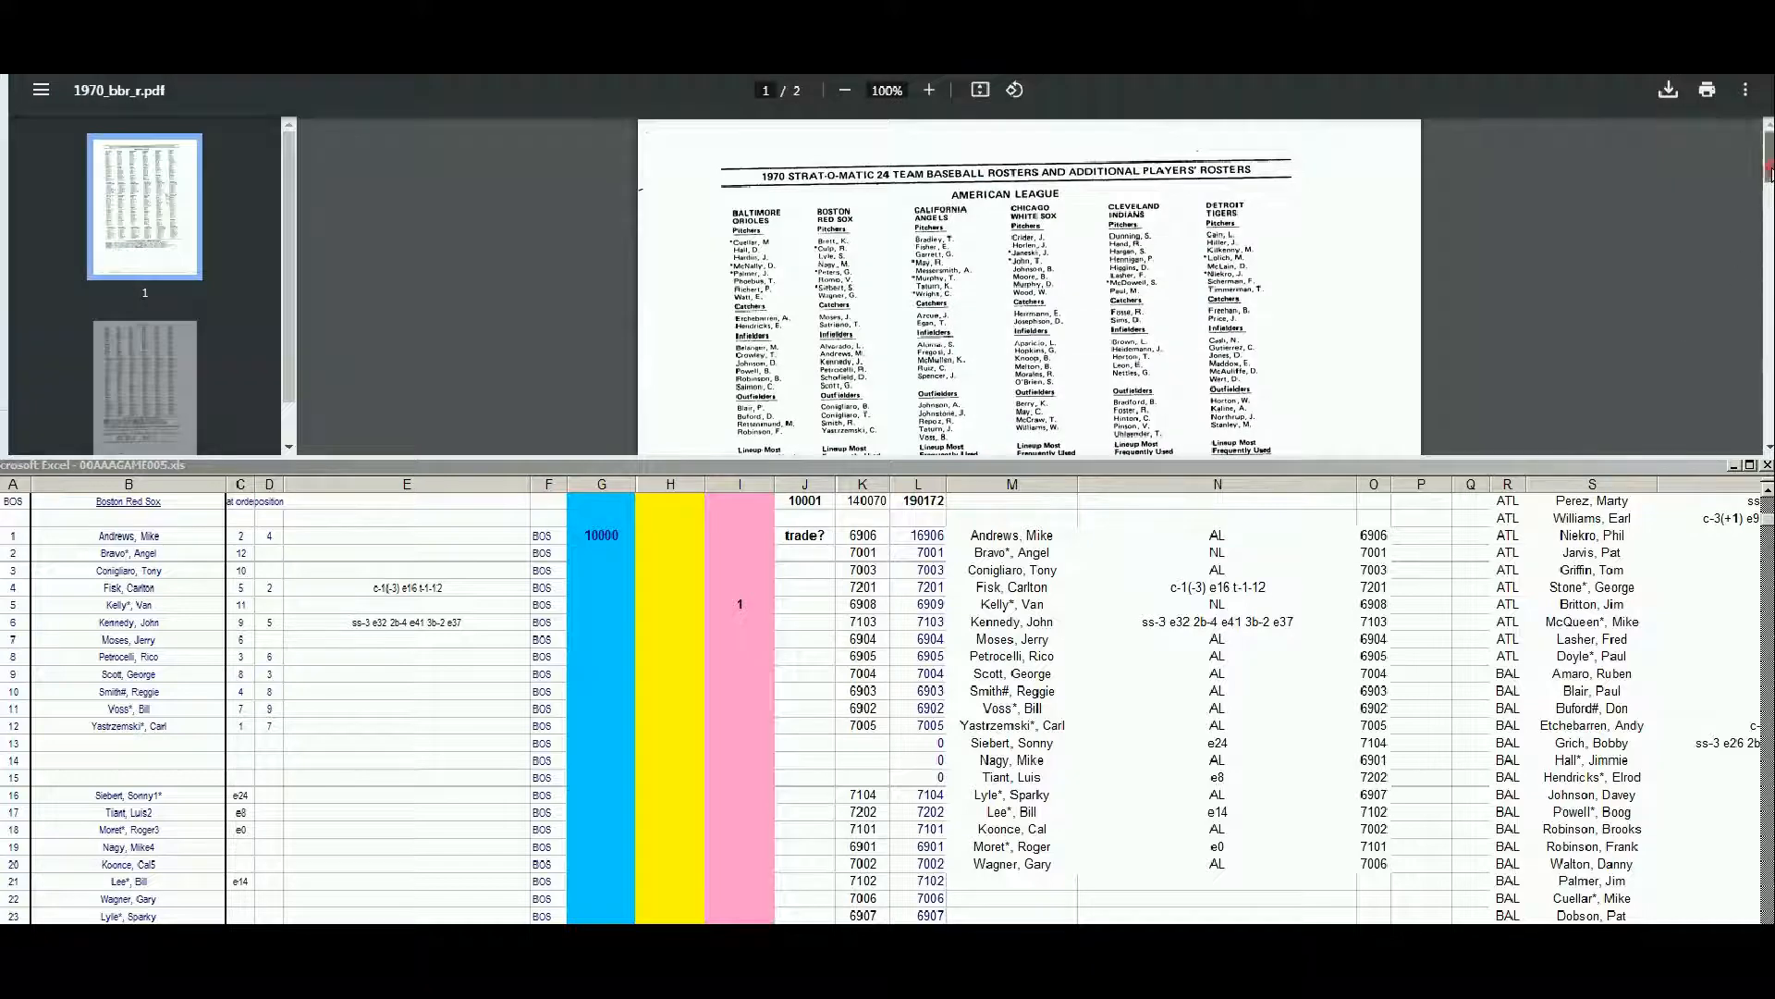
{"action": "left_click", "coordinate": [1765, 239]}
{"action": "left_click_drag", "start_coordinate": [1766, 255], "coordinate": [1761, 385]}
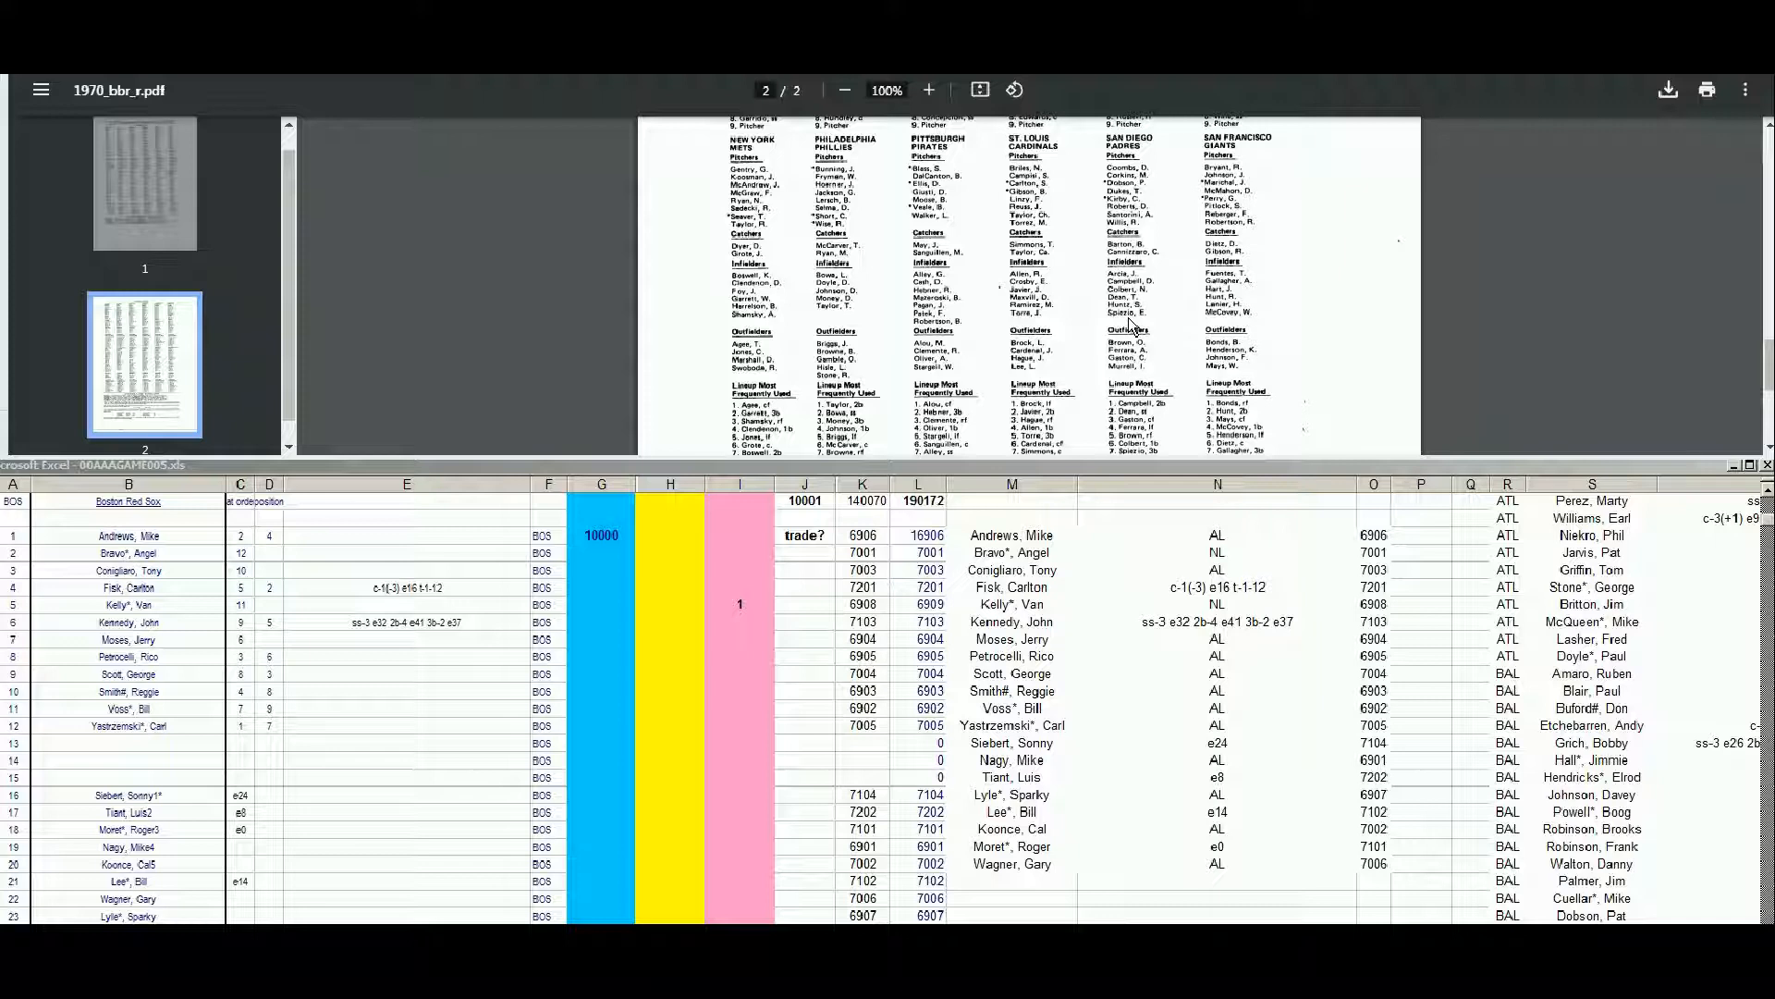
- Check the list of additional National League players at the end of the 1970 roster sheet against Kelly's spreadsheet entry
{"action": "scroll", "coordinate": [1768, 451], "scroll_direction": "down", "scroll_amount": 4}
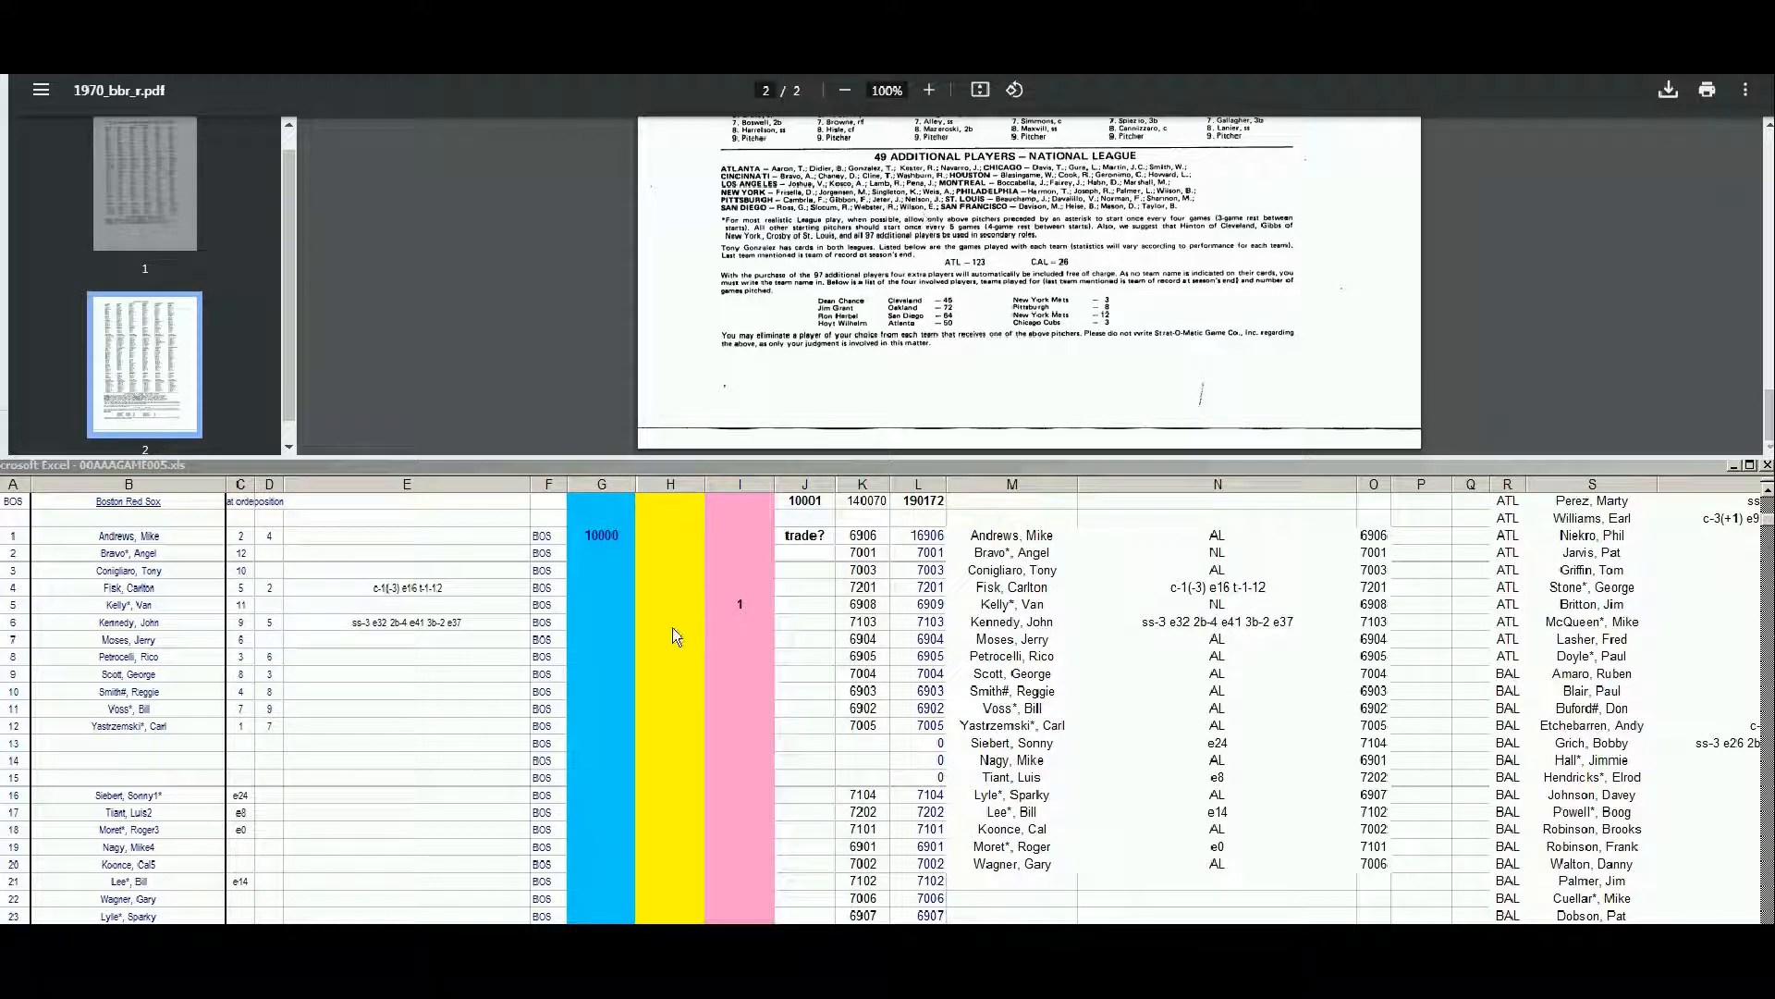
{"action": "left_click", "coordinate": [740, 621]}
{"action": "left_click", "coordinate": [749, 605]}
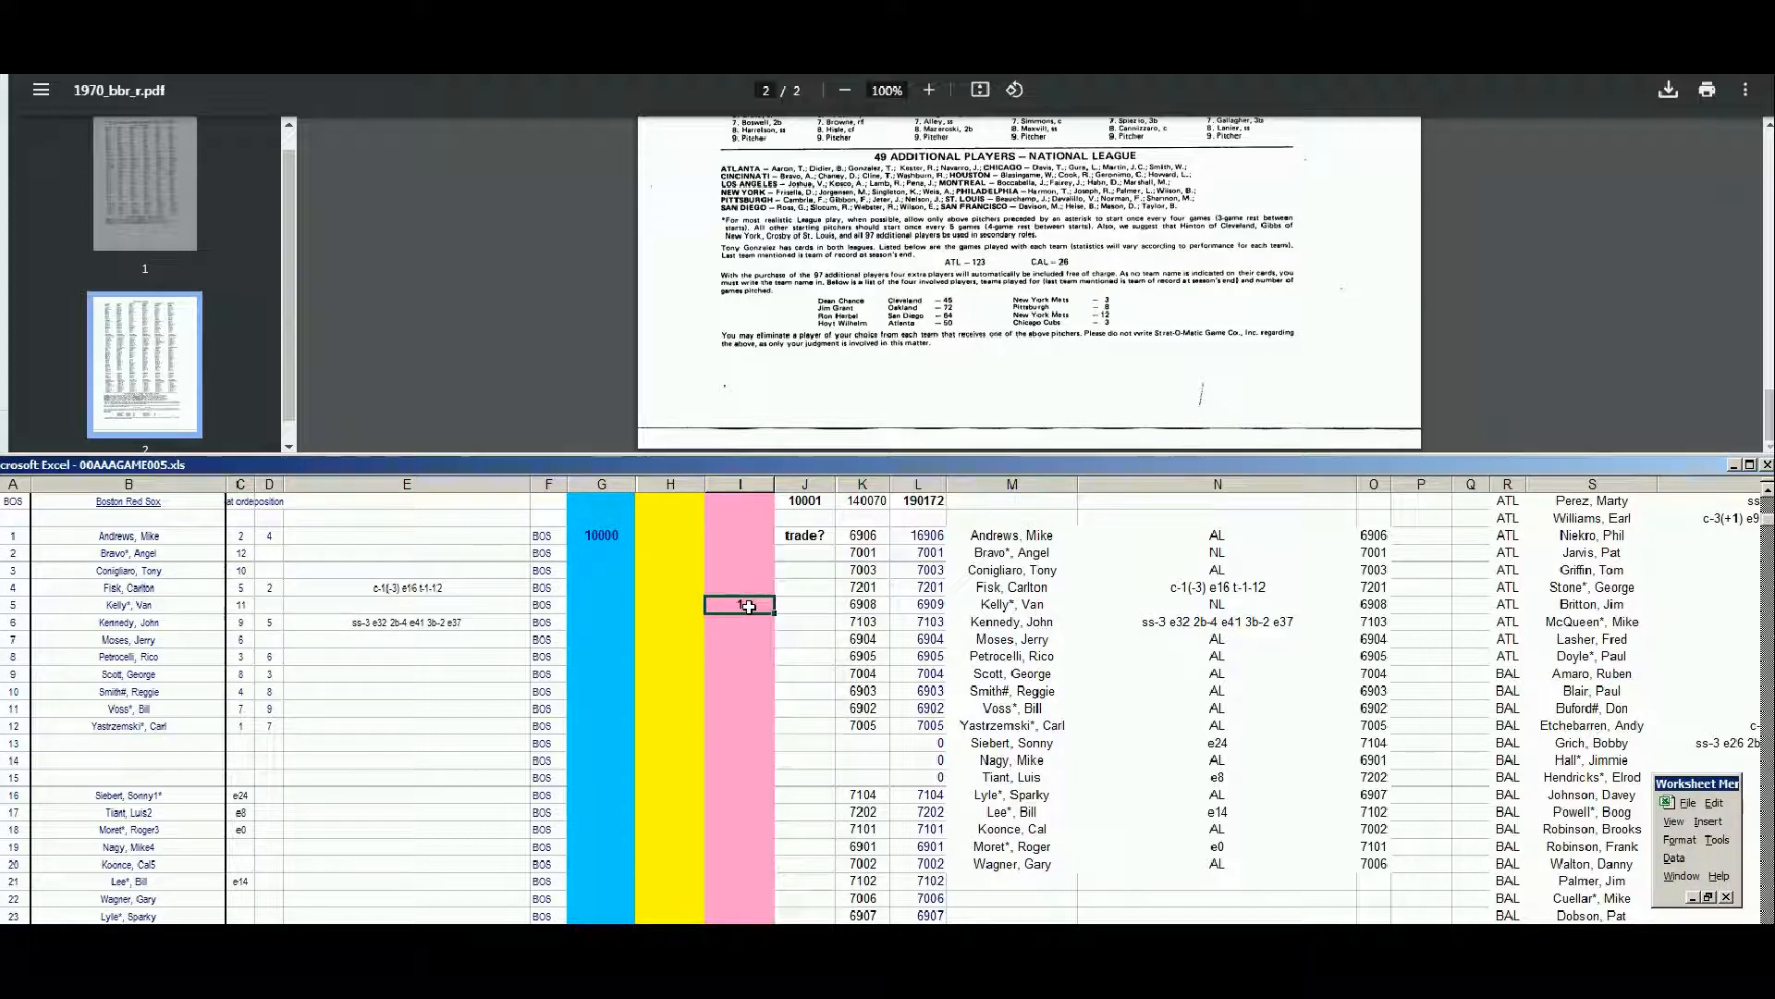
- Look up Jerry Moses on Baseball Reference and review his Standard Batting table
{"action": "key", "text": "alt+Tab"}
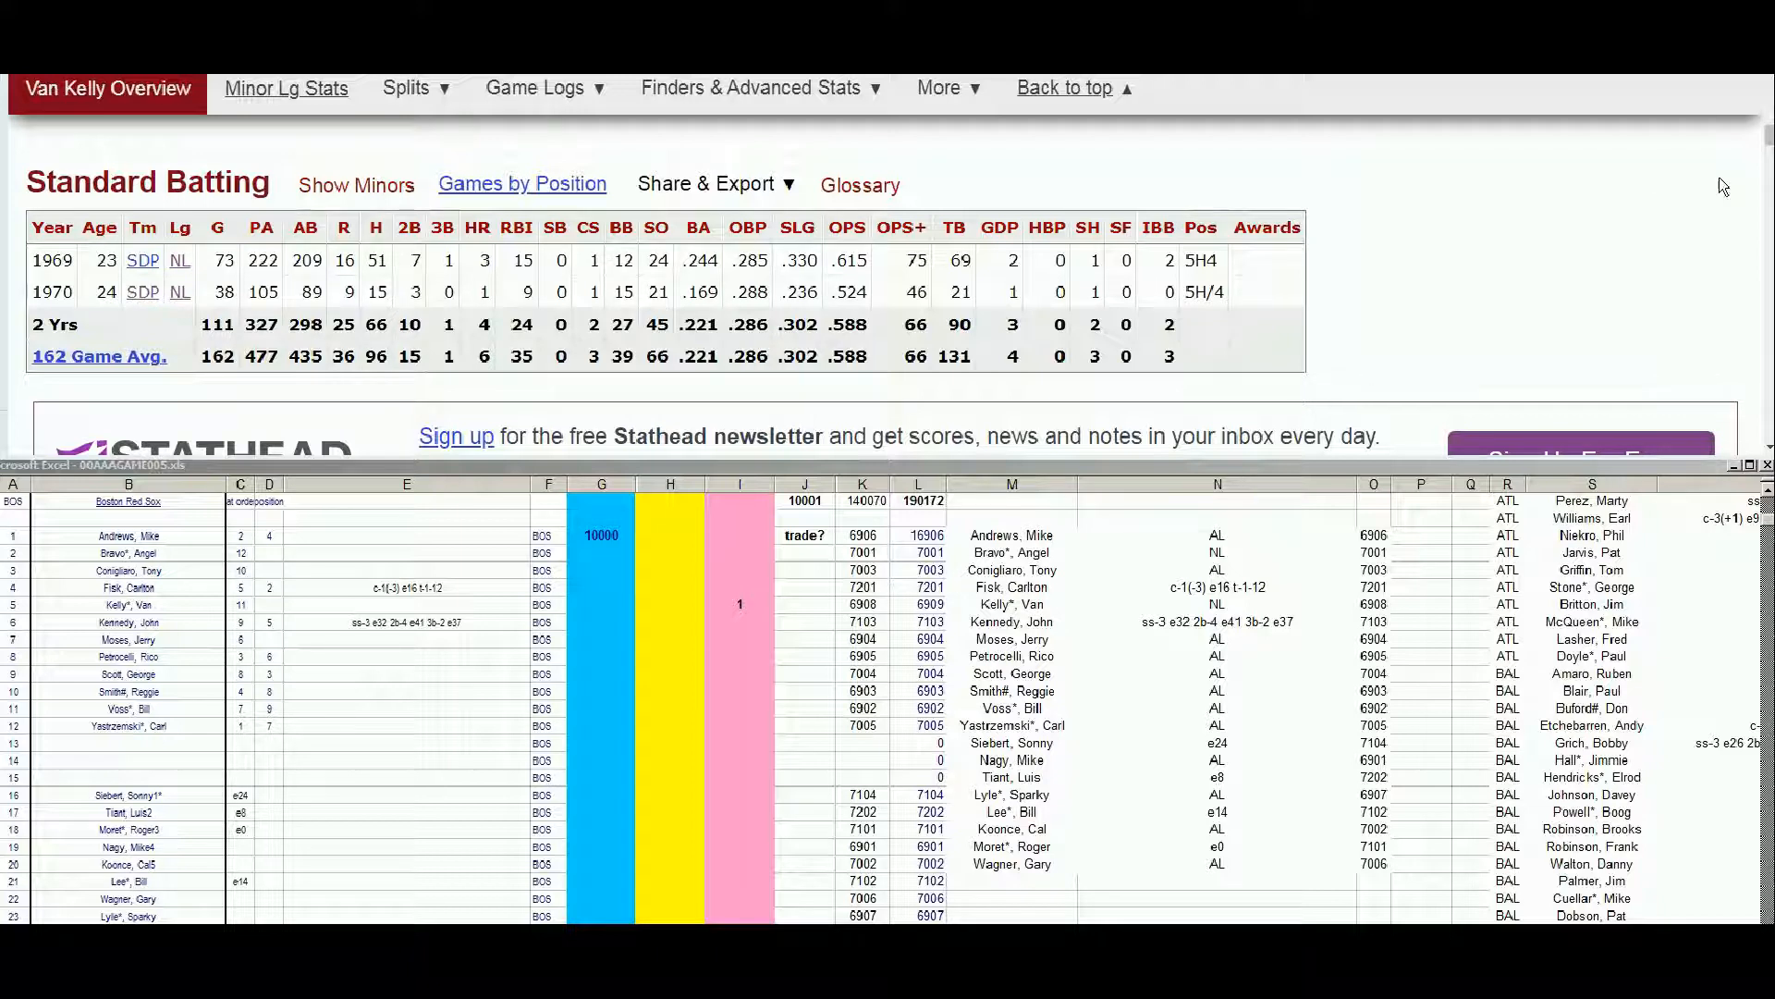
{"action": "left_click_drag", "start_coordinate": [1769, 136], "coordinate": [1769, 84]}
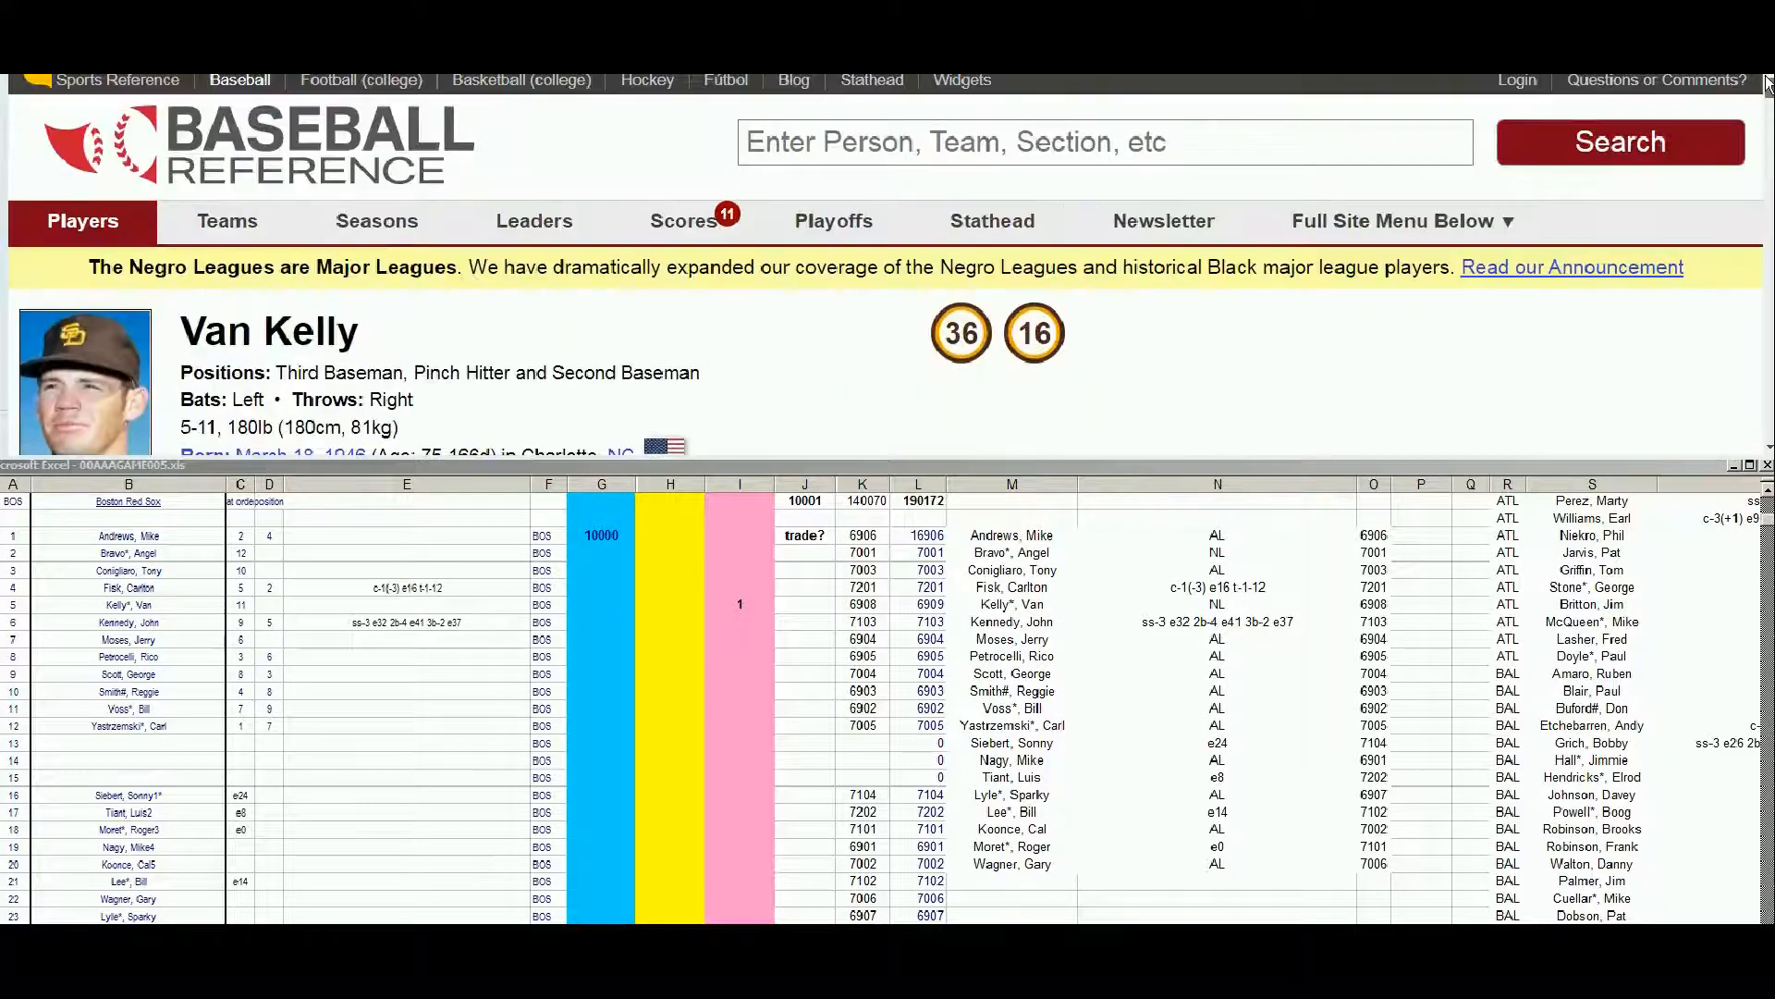
{"action": "left_click", "coordinate": [1178, 132]}
{"action": "type", "text": "jerrr"}
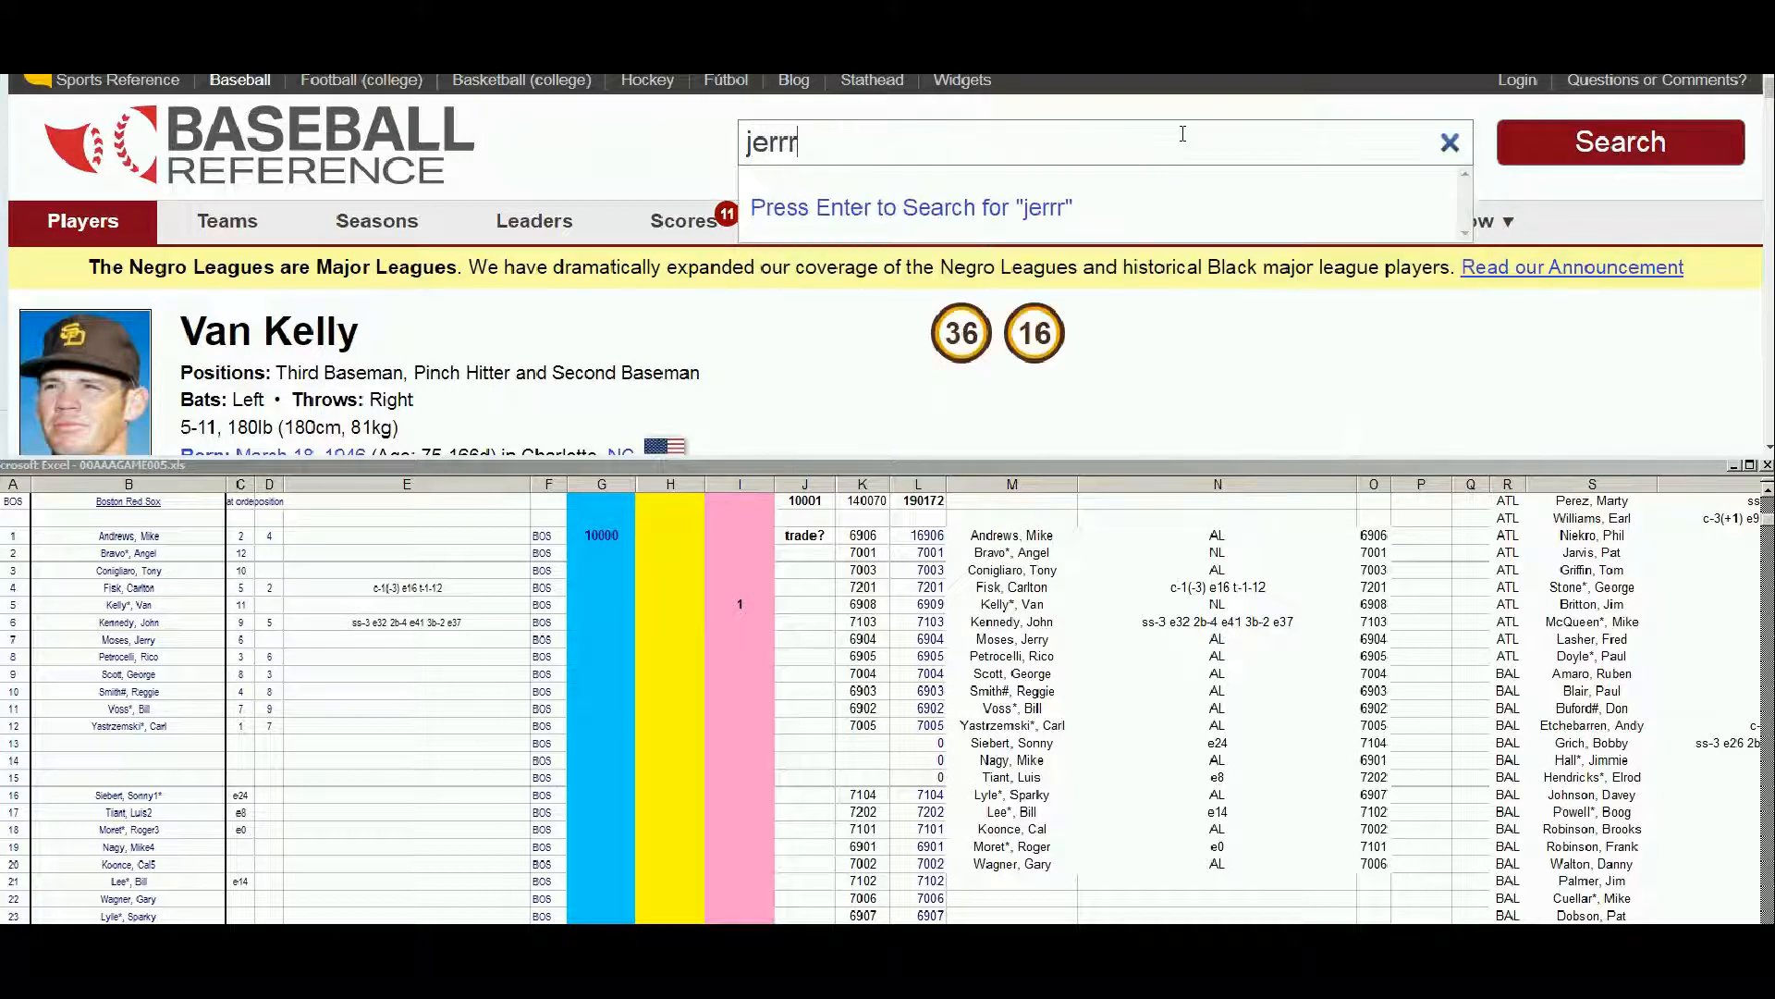
{"action": "key", "text": "BackSpace"}
{"action": "type", "text": "y"}
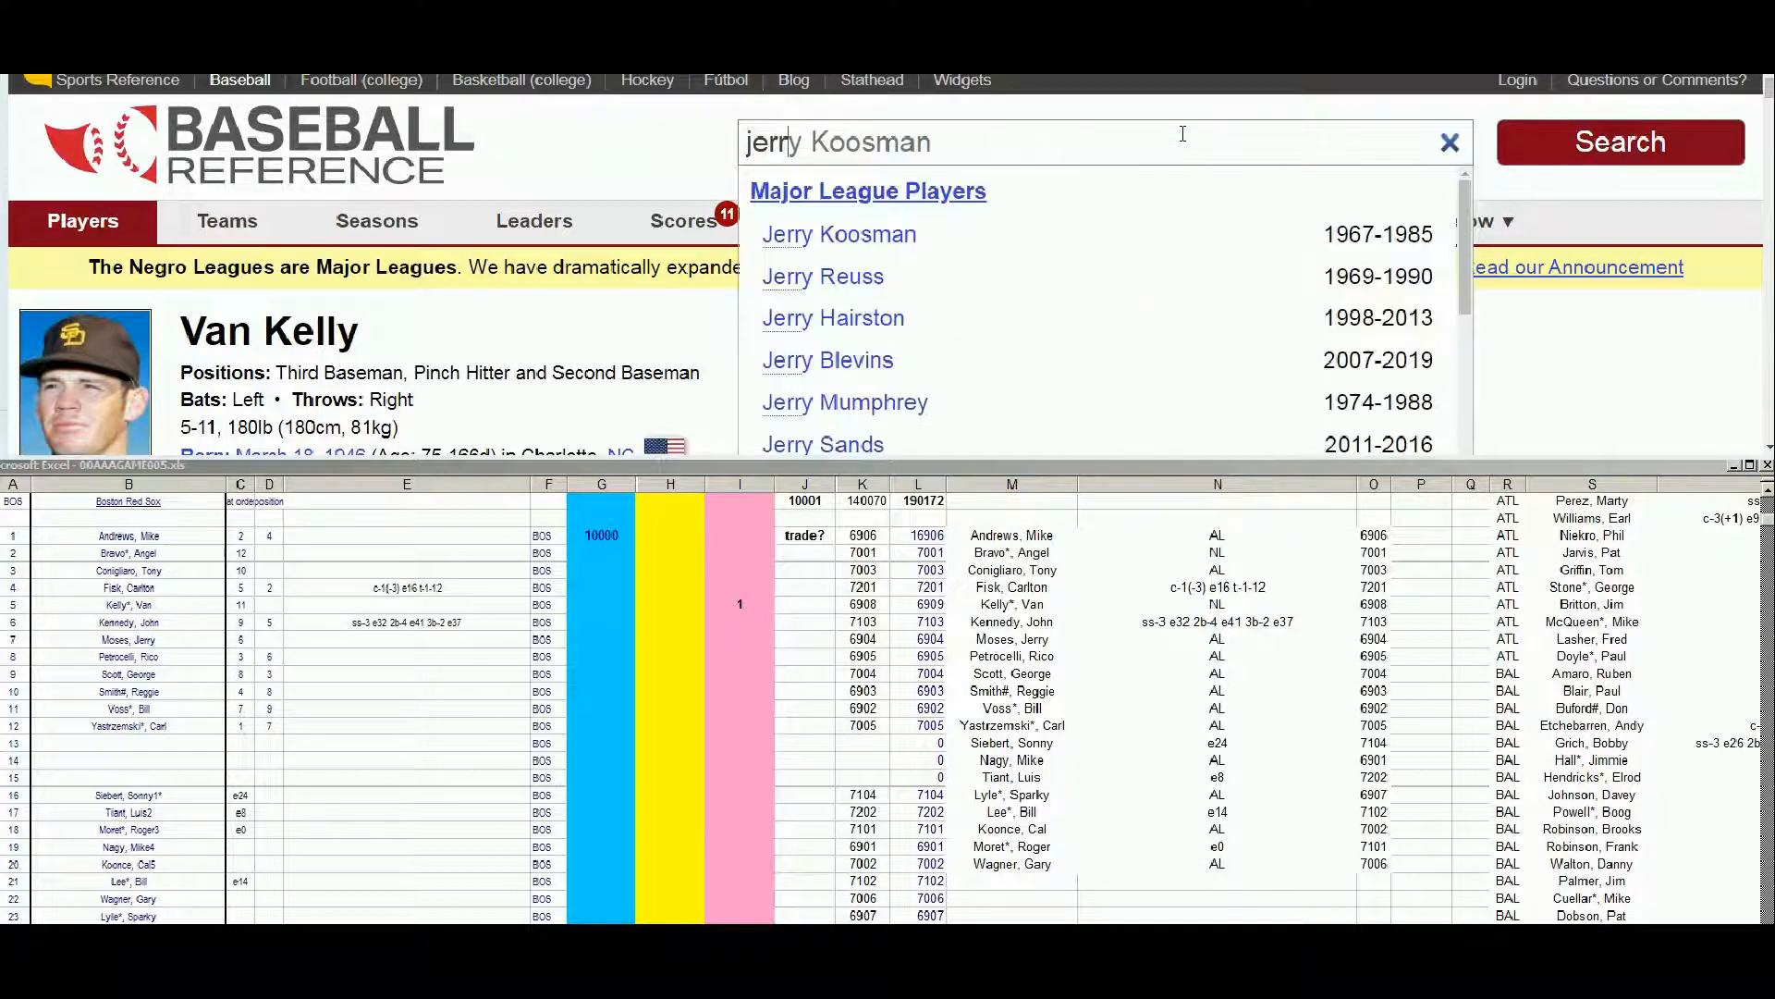
{"action": "type", "text": " moses"}
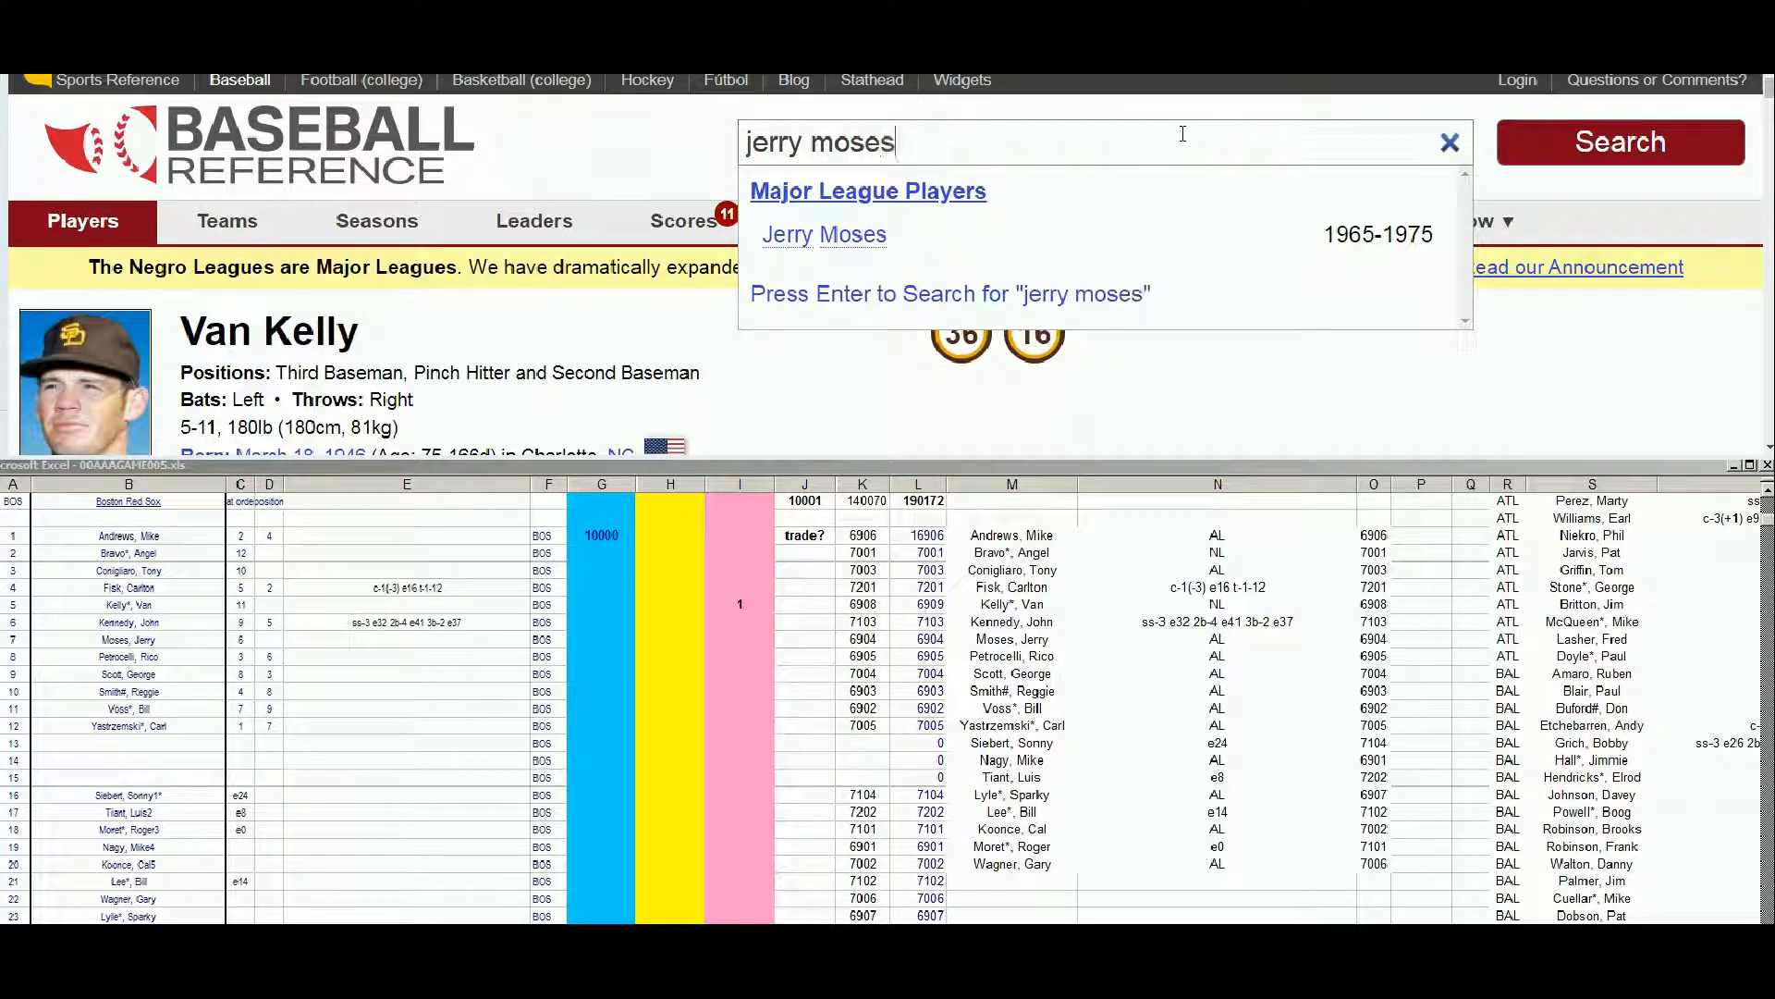
{"action": "left_click", "coordinate": [849, 237]}
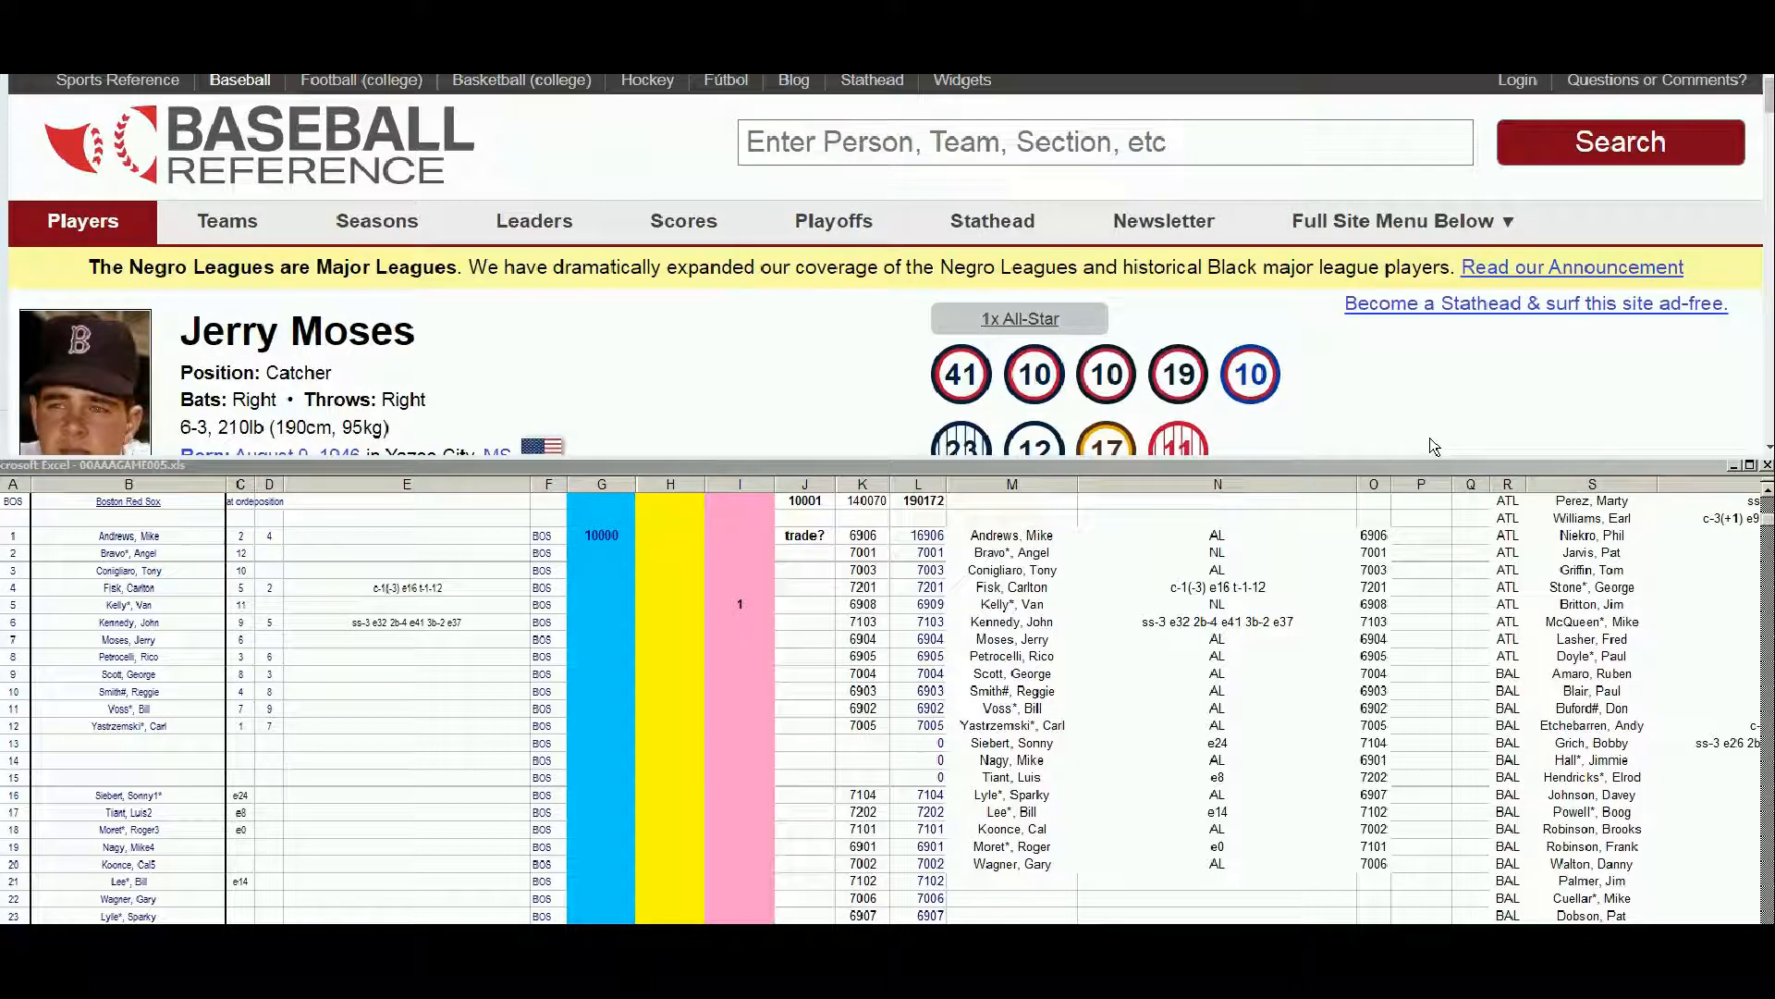
{"action": "scroll", "coordinate": [1768, 451], "scroll_direction": "down", "scroll_amount": 3}
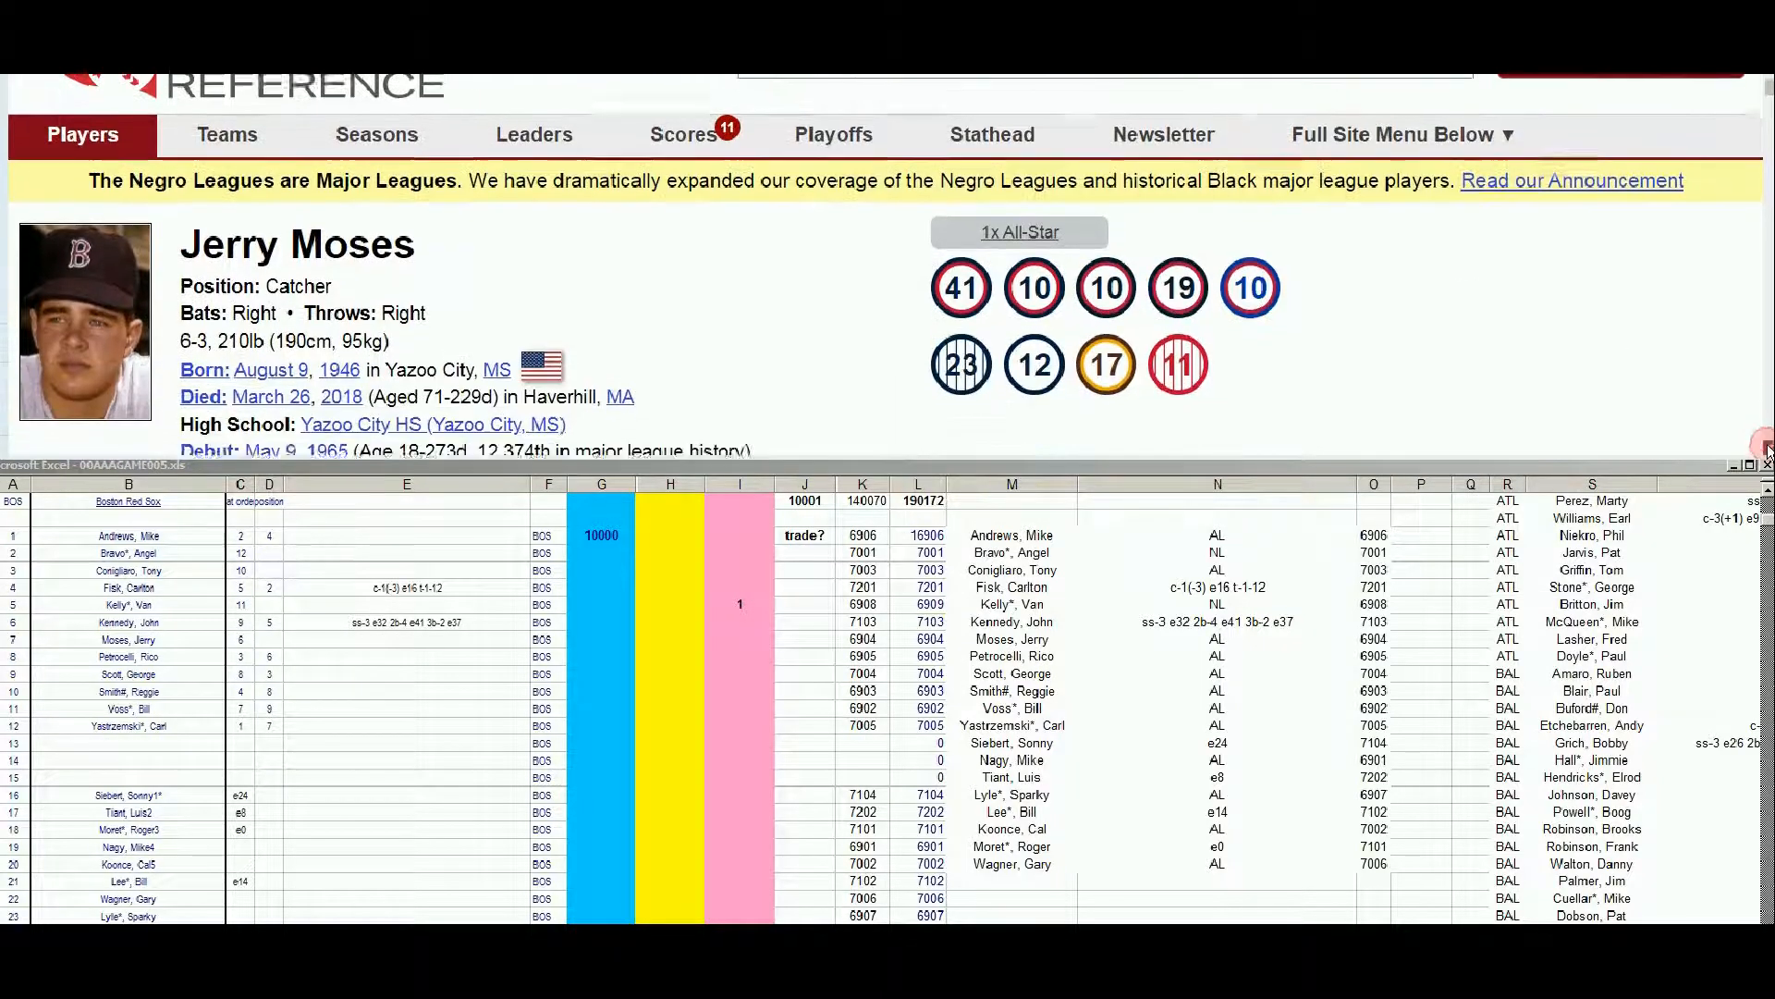
{"action": "scroll", "coordinate": [1768, 451], "scroll_direction": "down", "scroll_amount": 10}
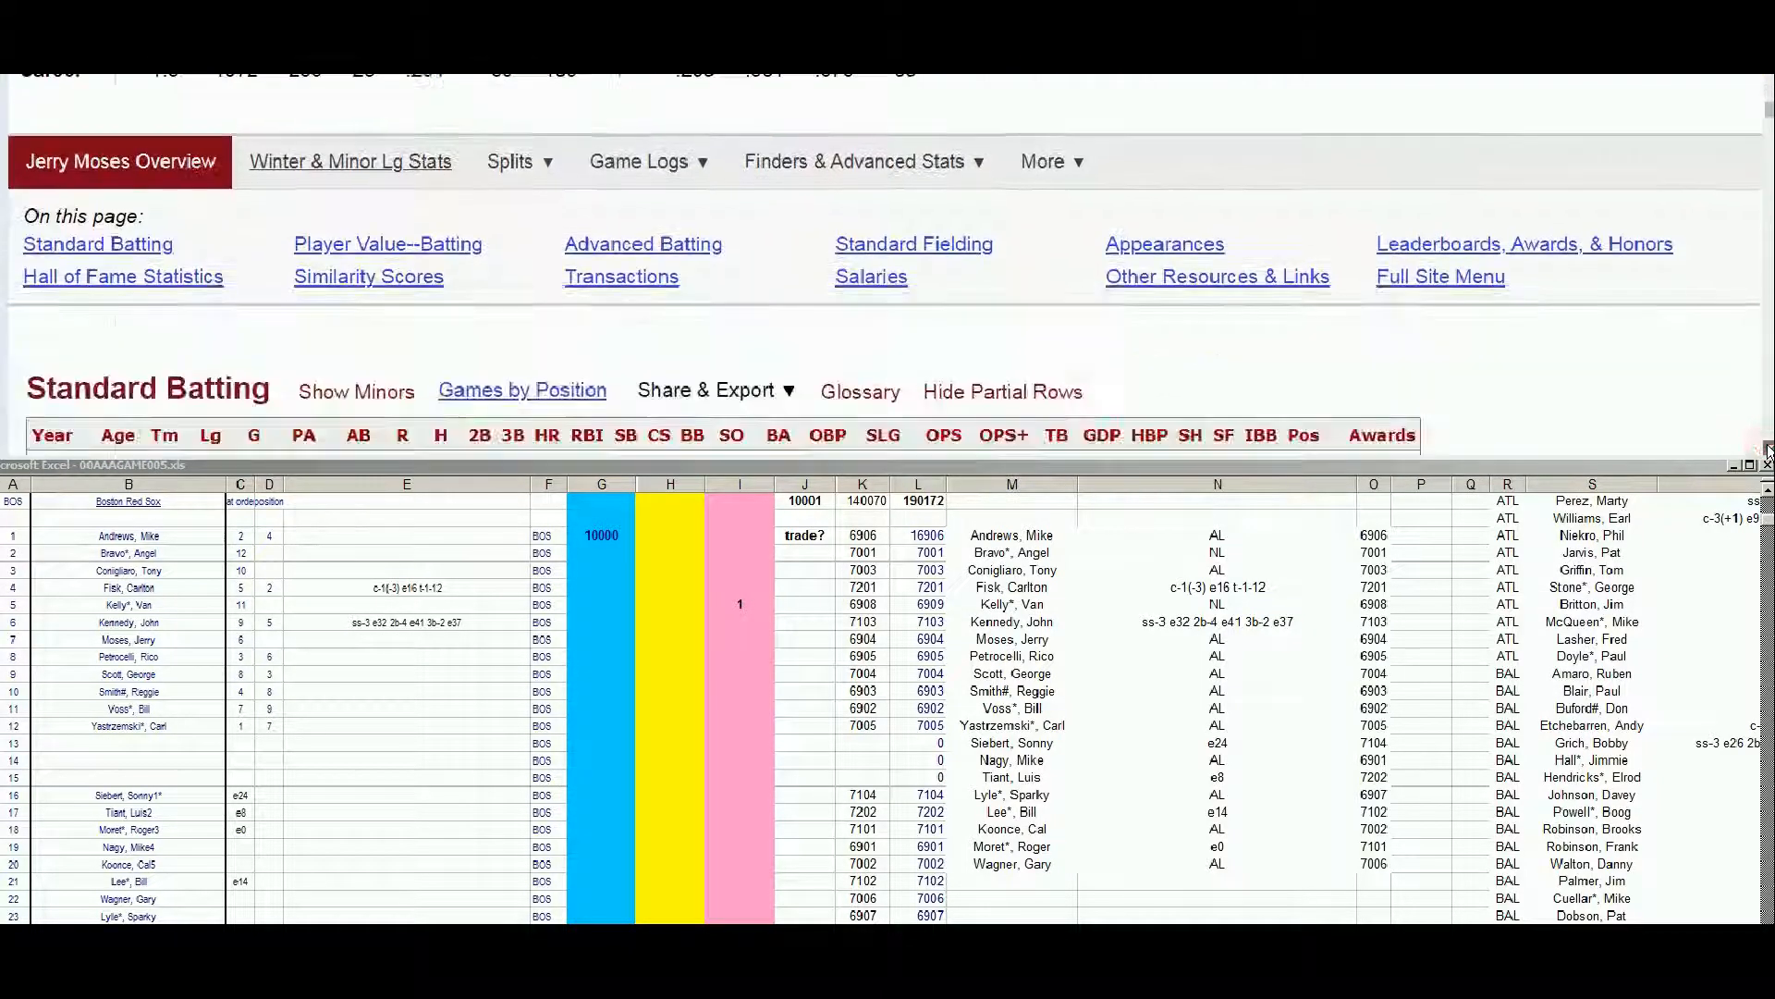
{"action": "scroll", "coordinate": [1768, 451], "scroll_direction": "down", "scroll_amount": 2}
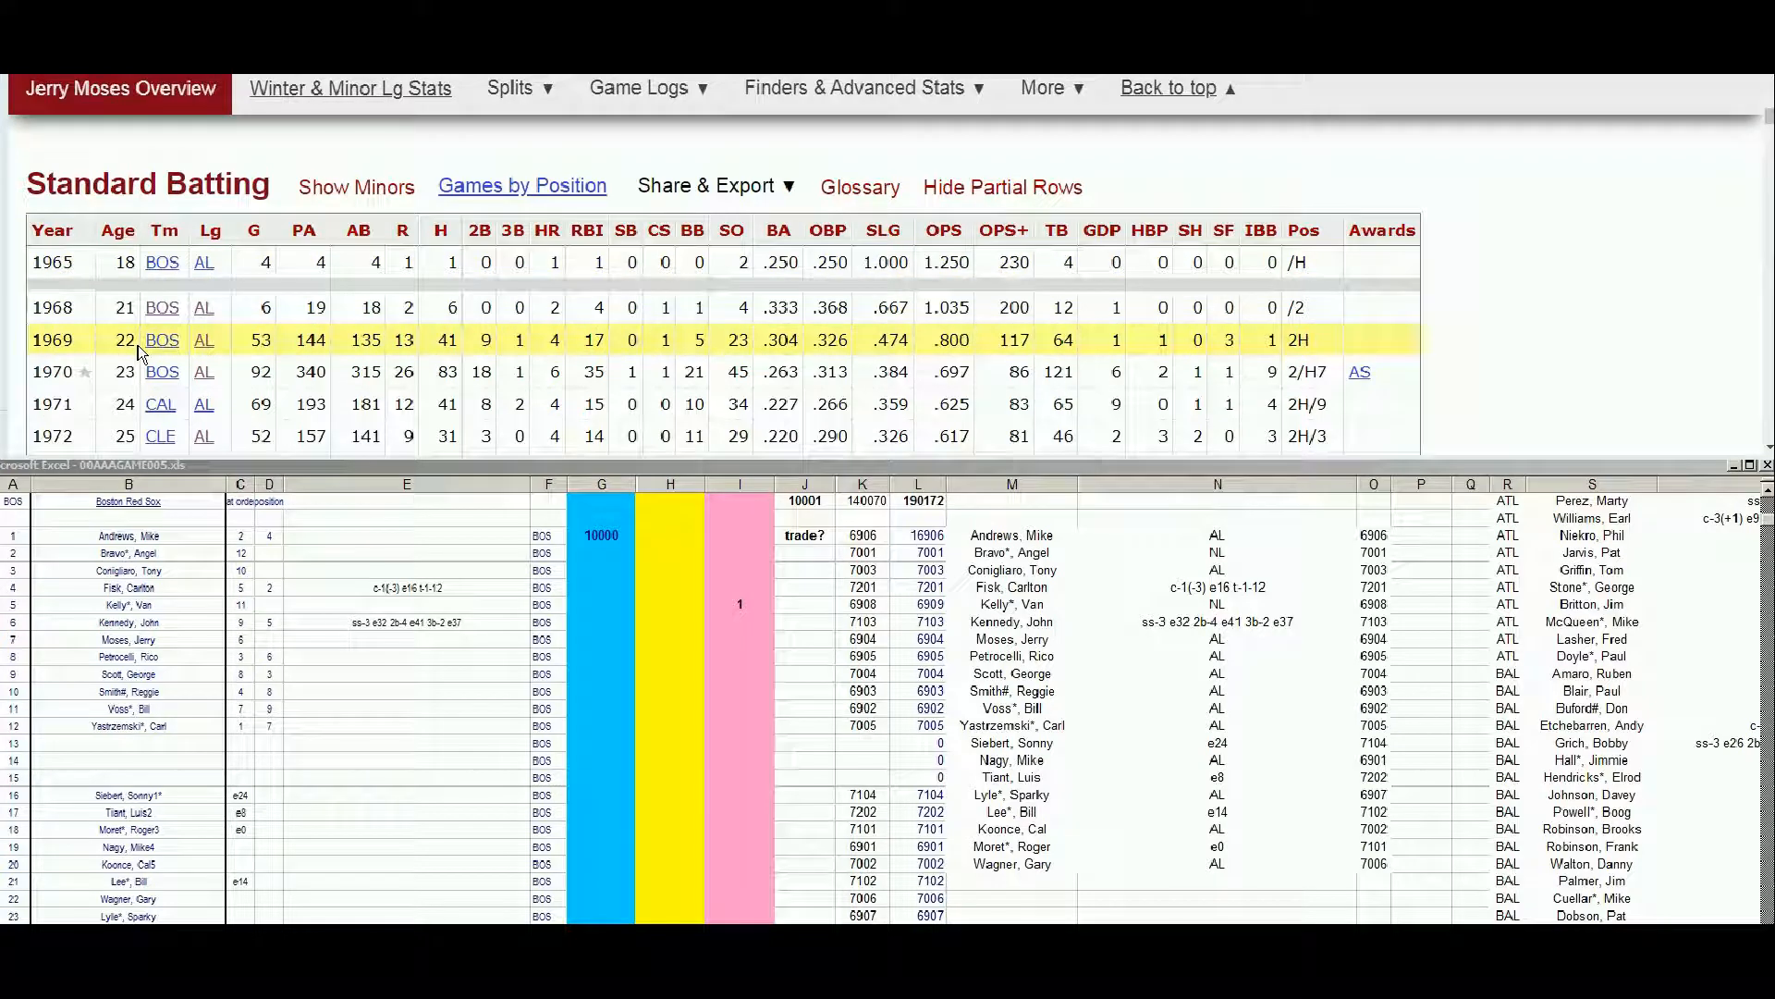
{"action": "left_click", "coordinate": [1768, 447]}
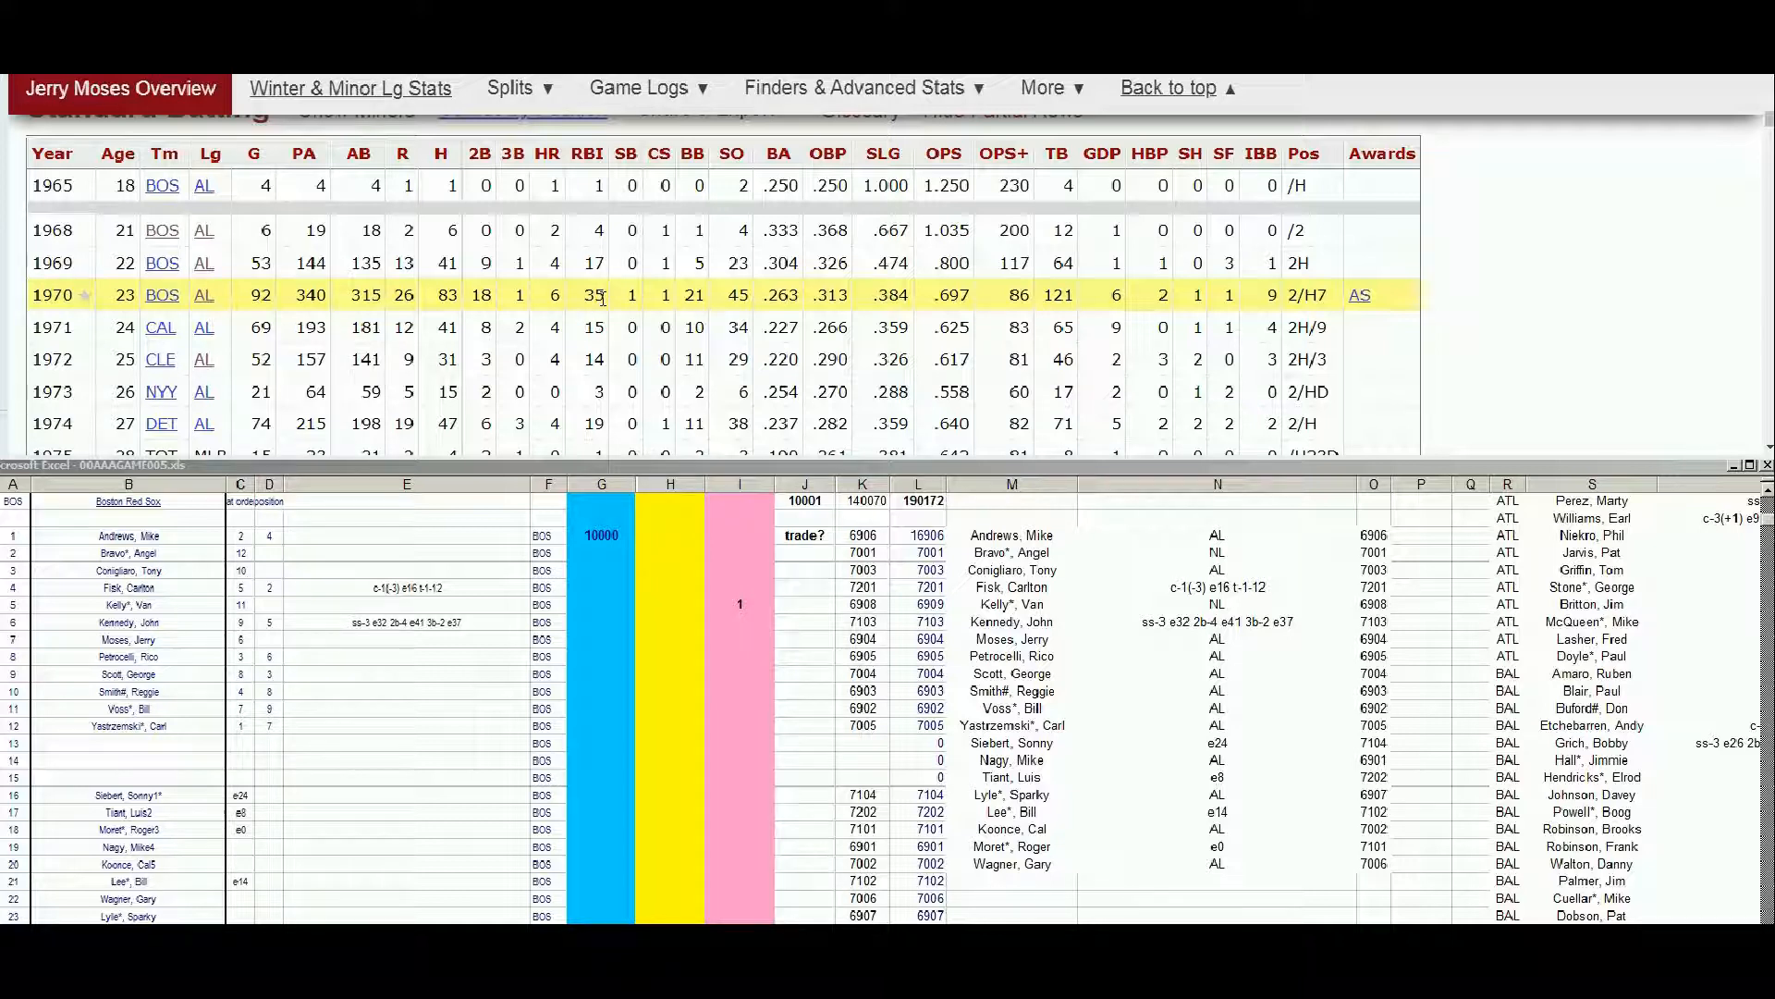
{"action": "left_click", "coordinate": [607, 555]}
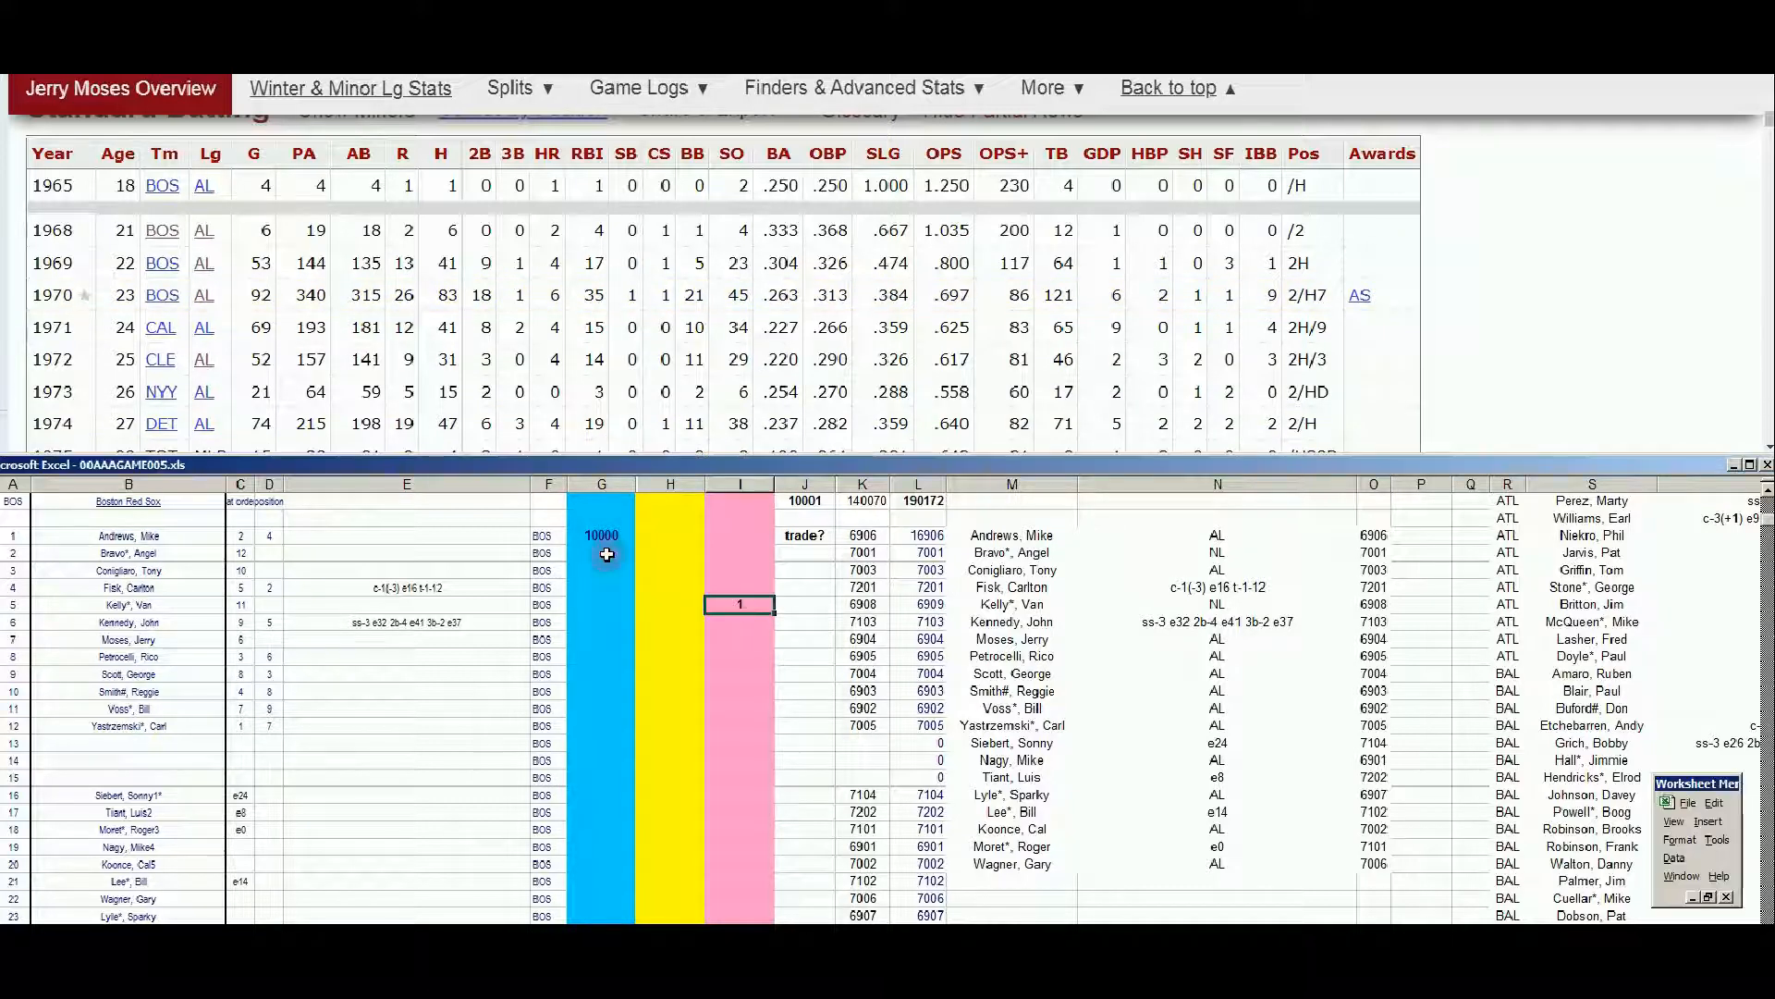
{"action": "left_click", "coordinate": [610, 586]}
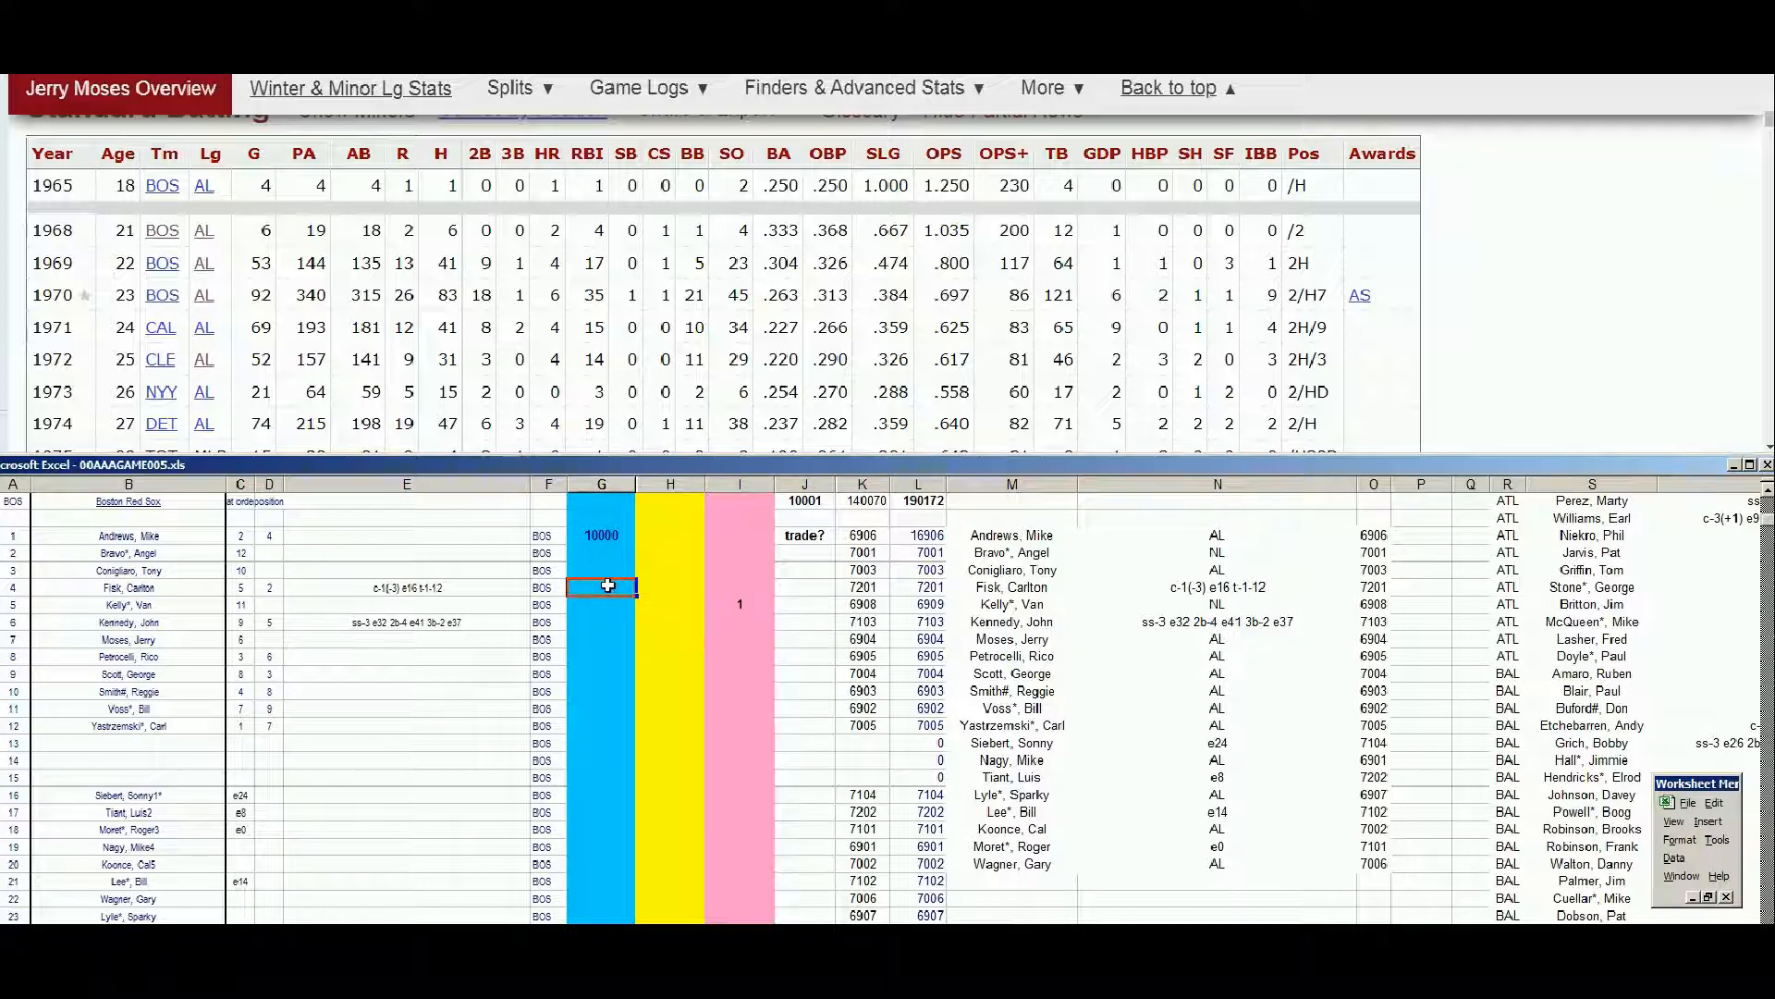
{"action": "key", "text": "Down"}
{"action": "key", "text": "Down"}
{"action": "key", "text": "Down"}
{"action": "type", "text": "10000"}
- Add the notes "waive?" in the yellow column H and "trade?" in column J of the row for Moses
{"action": "key", "text": "Right"}
{"action": "key", "text": "Right"}
{"action": "key", "text": "Right"}
{"action": "key", "text": "Left"}
{"action": "key", "text": "Left"}
{"action": "type", "text": "waive"}
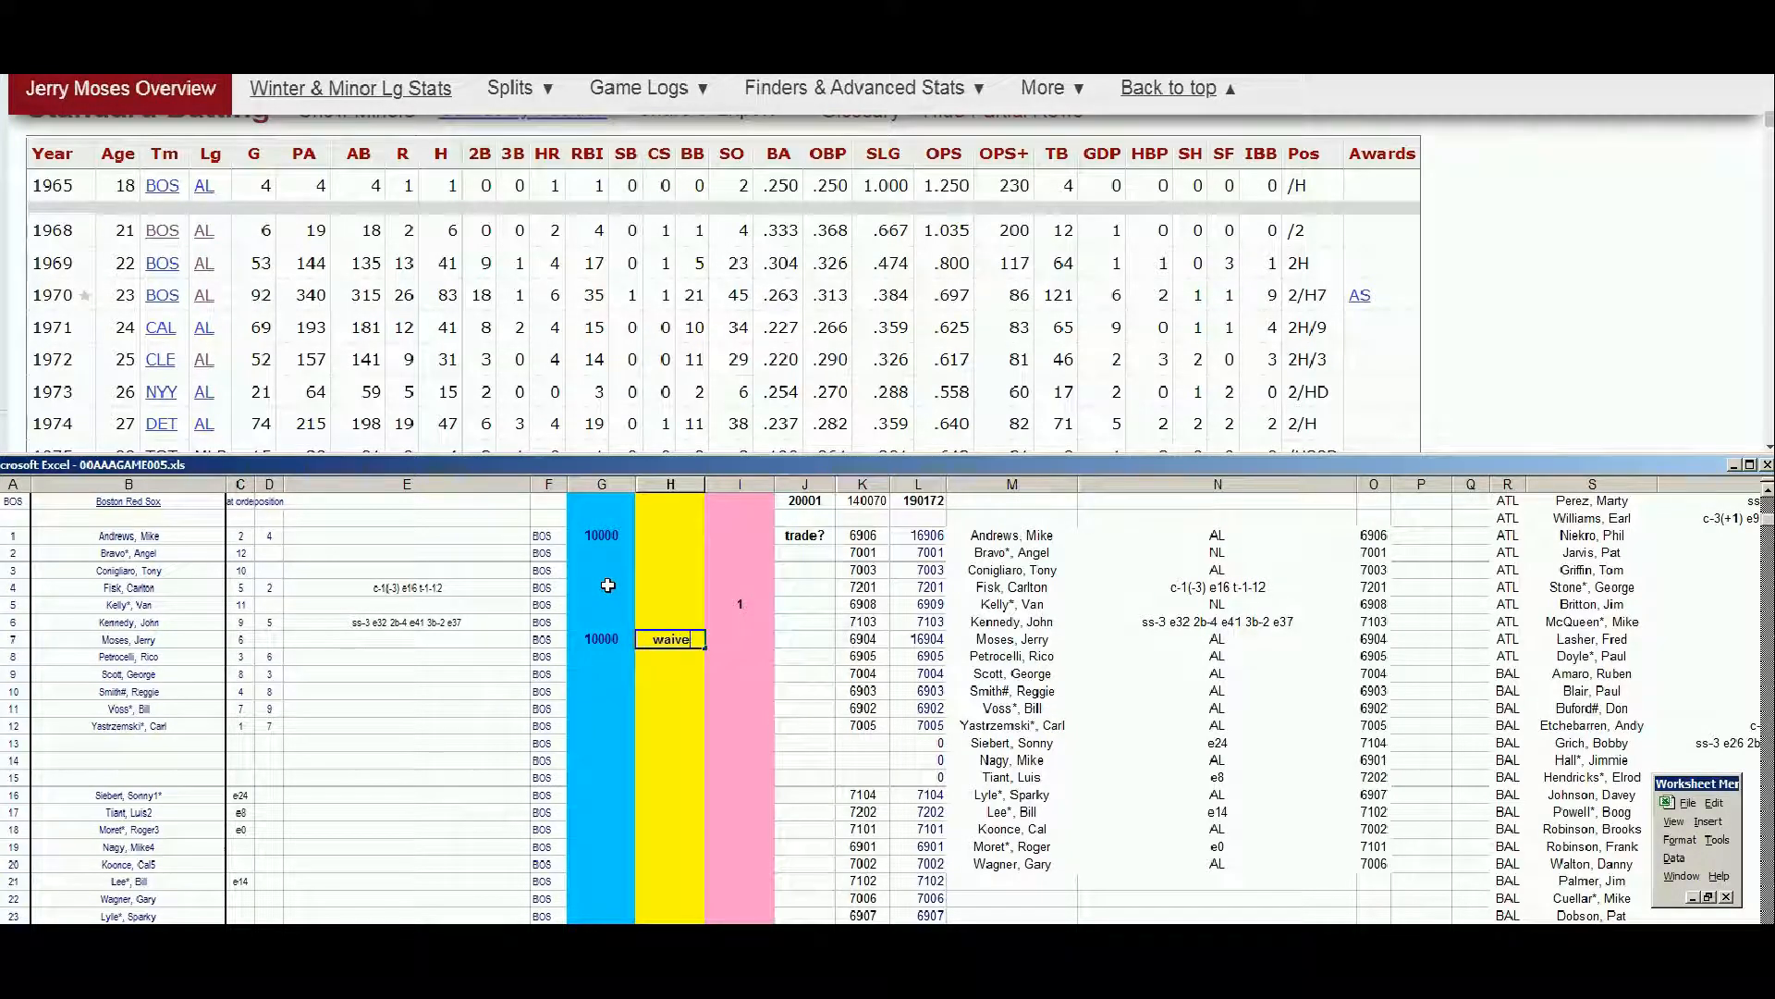
{"action": "type", "text": "?"}
{"action": "key", "text": "Right"}
{"action": "key", "text": "Right"}
{"action": "type", "text": "trade/"}
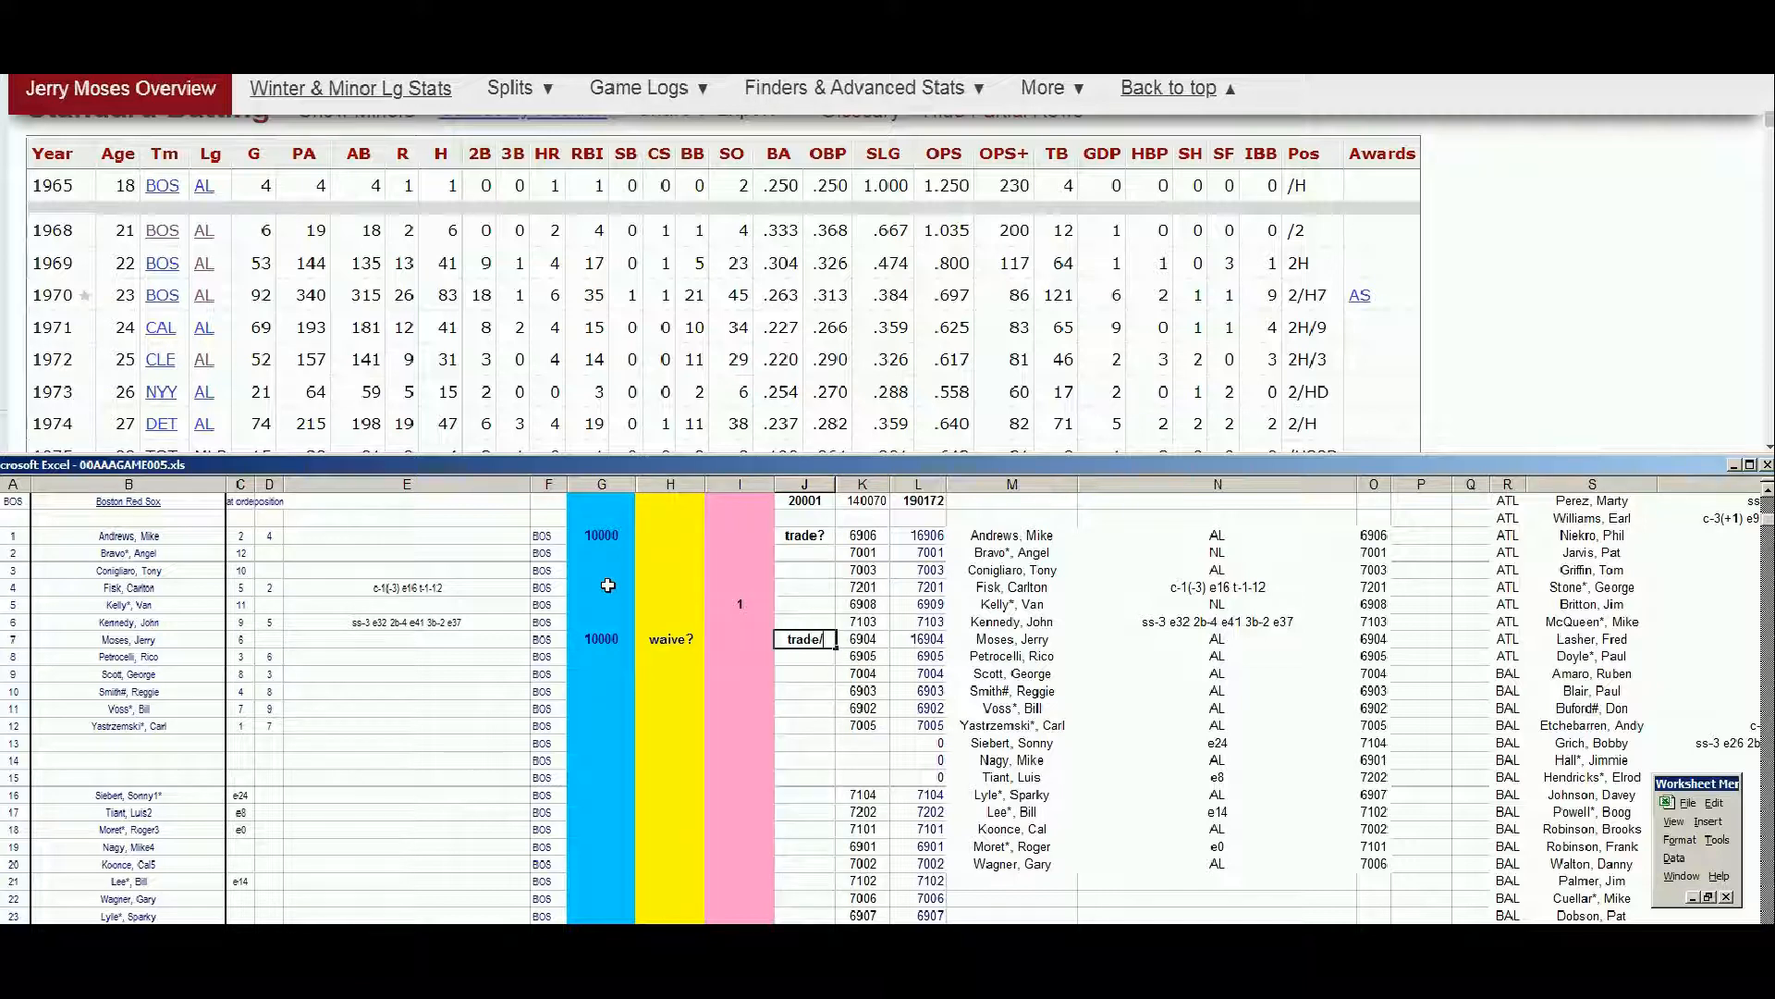
{"action": "key", "text": "BackSpace"}
{"action": "type", "text": "?"}
{"action": "key", "text": "Return"}
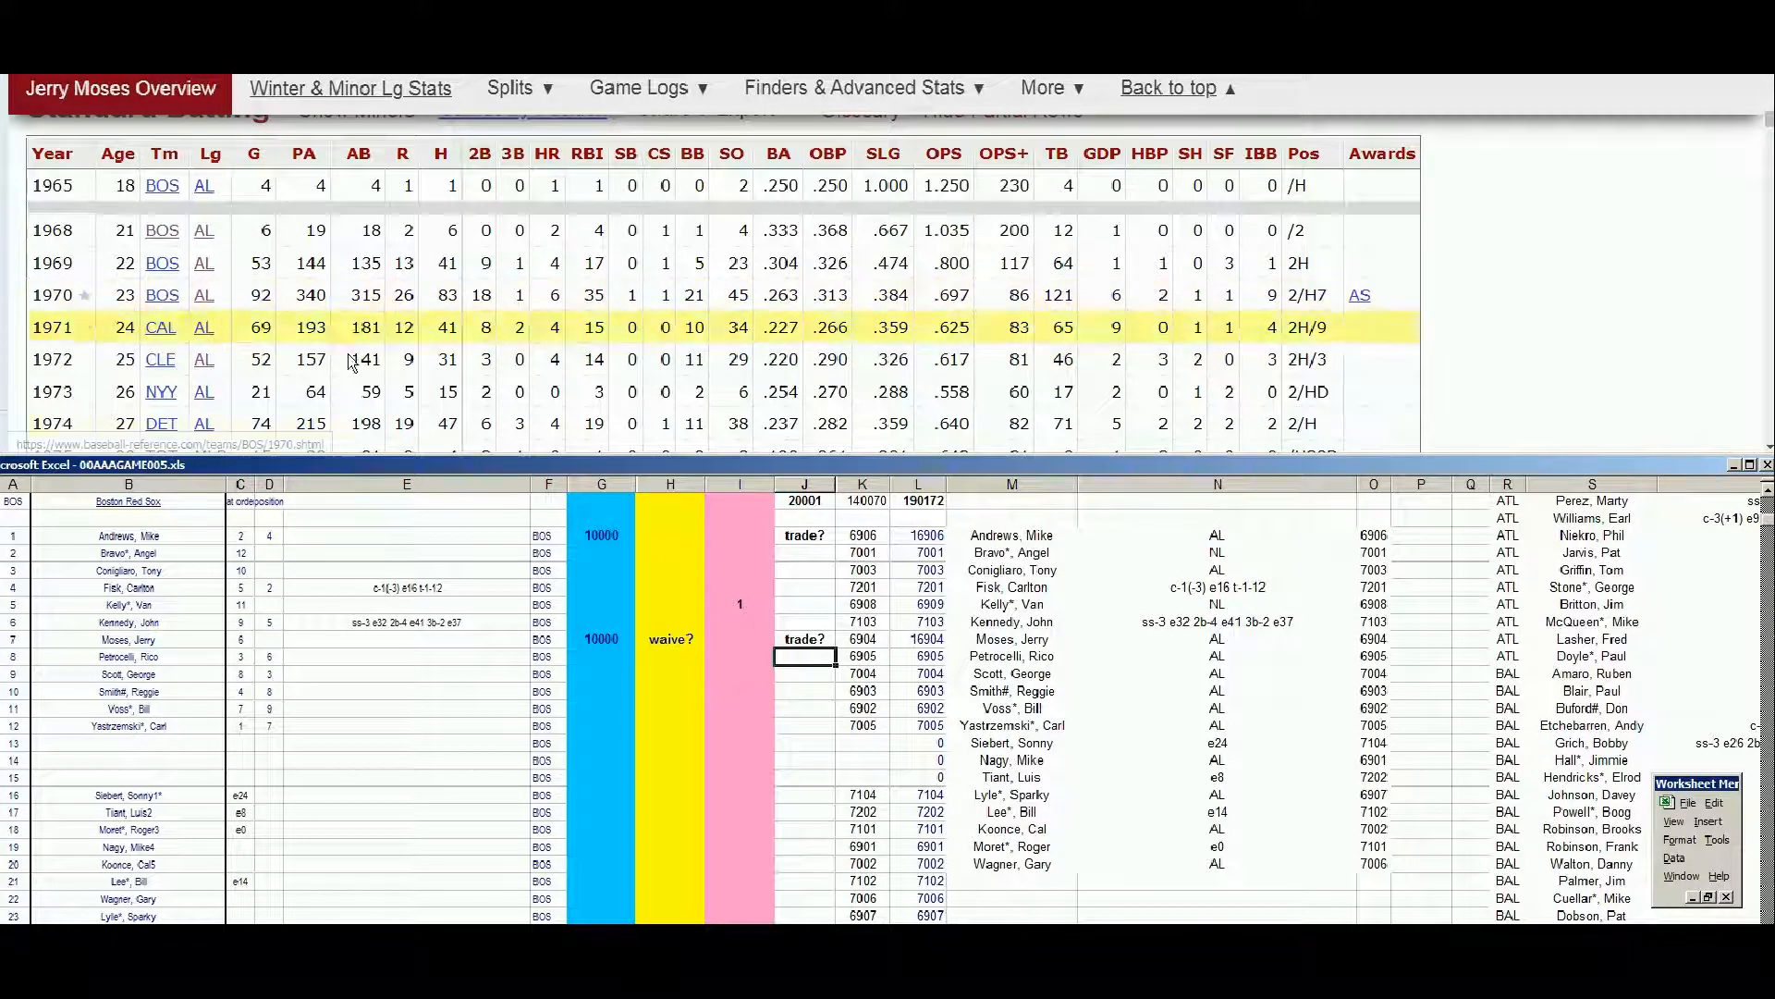
{"action": "left_click", "coordinate": [618, 642]}
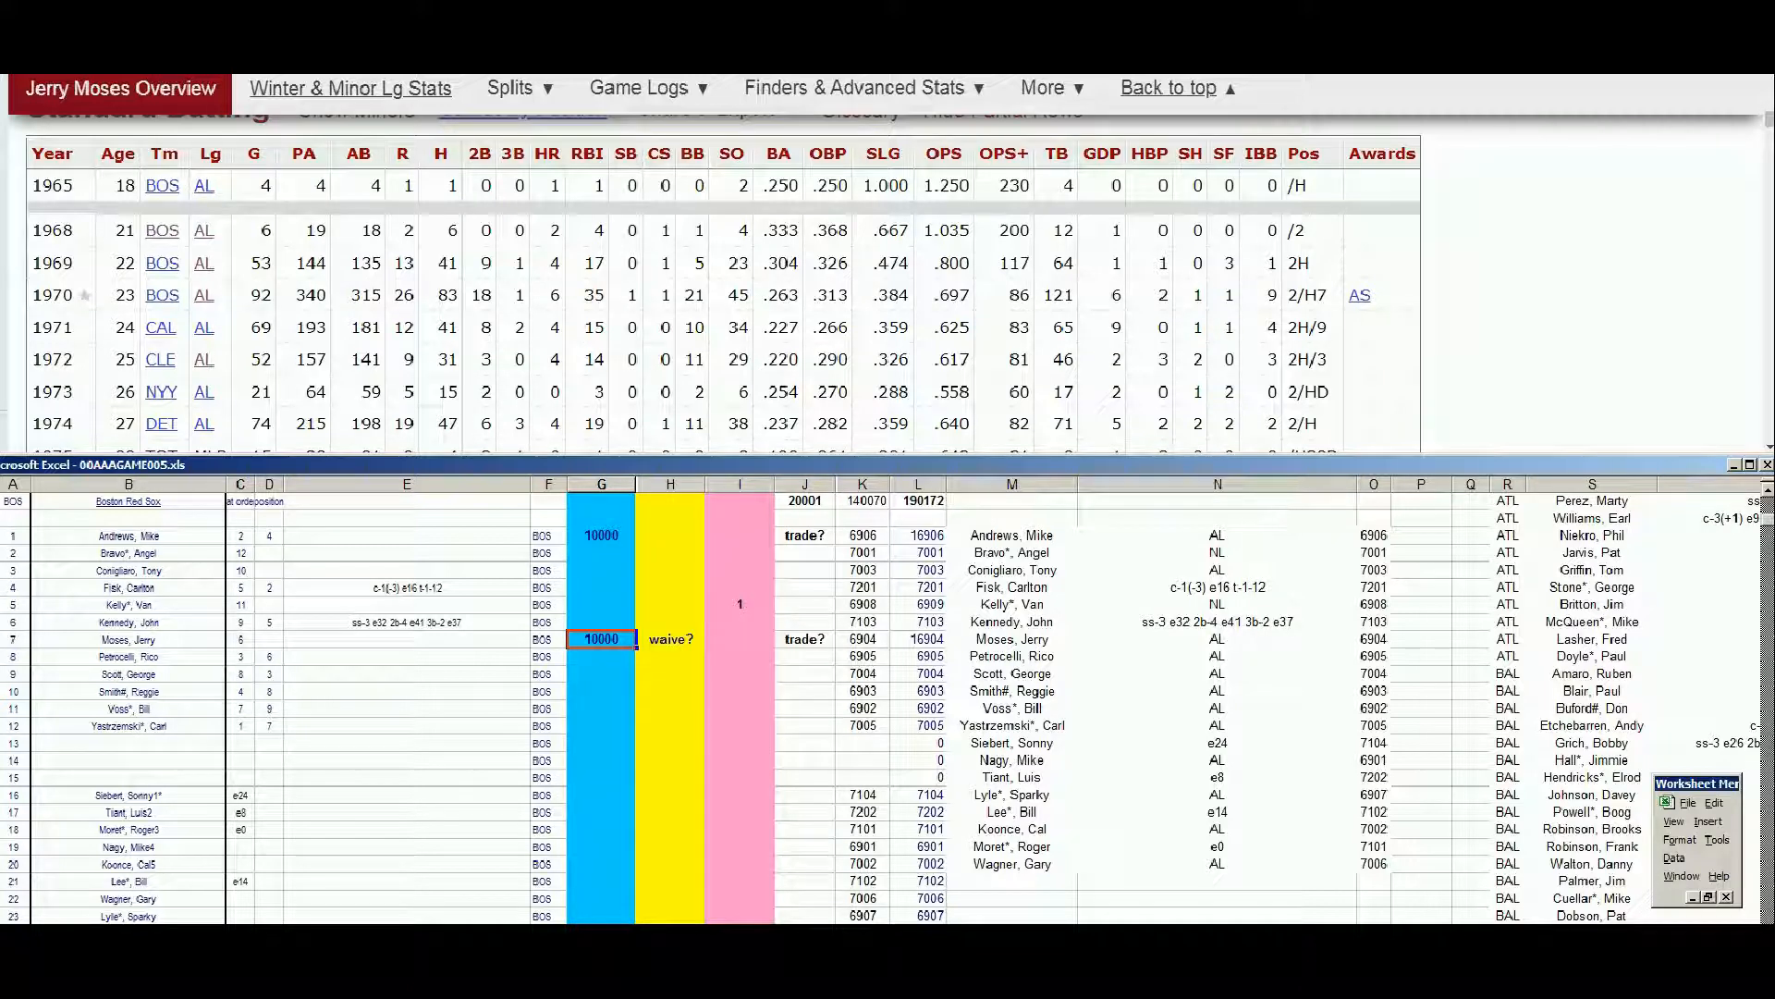
- Look up Rico Petrocelli on Baseball Reference and review his yearly batting statistics and positions
{"action": "left_click", "coordinate": [1169, 88]}
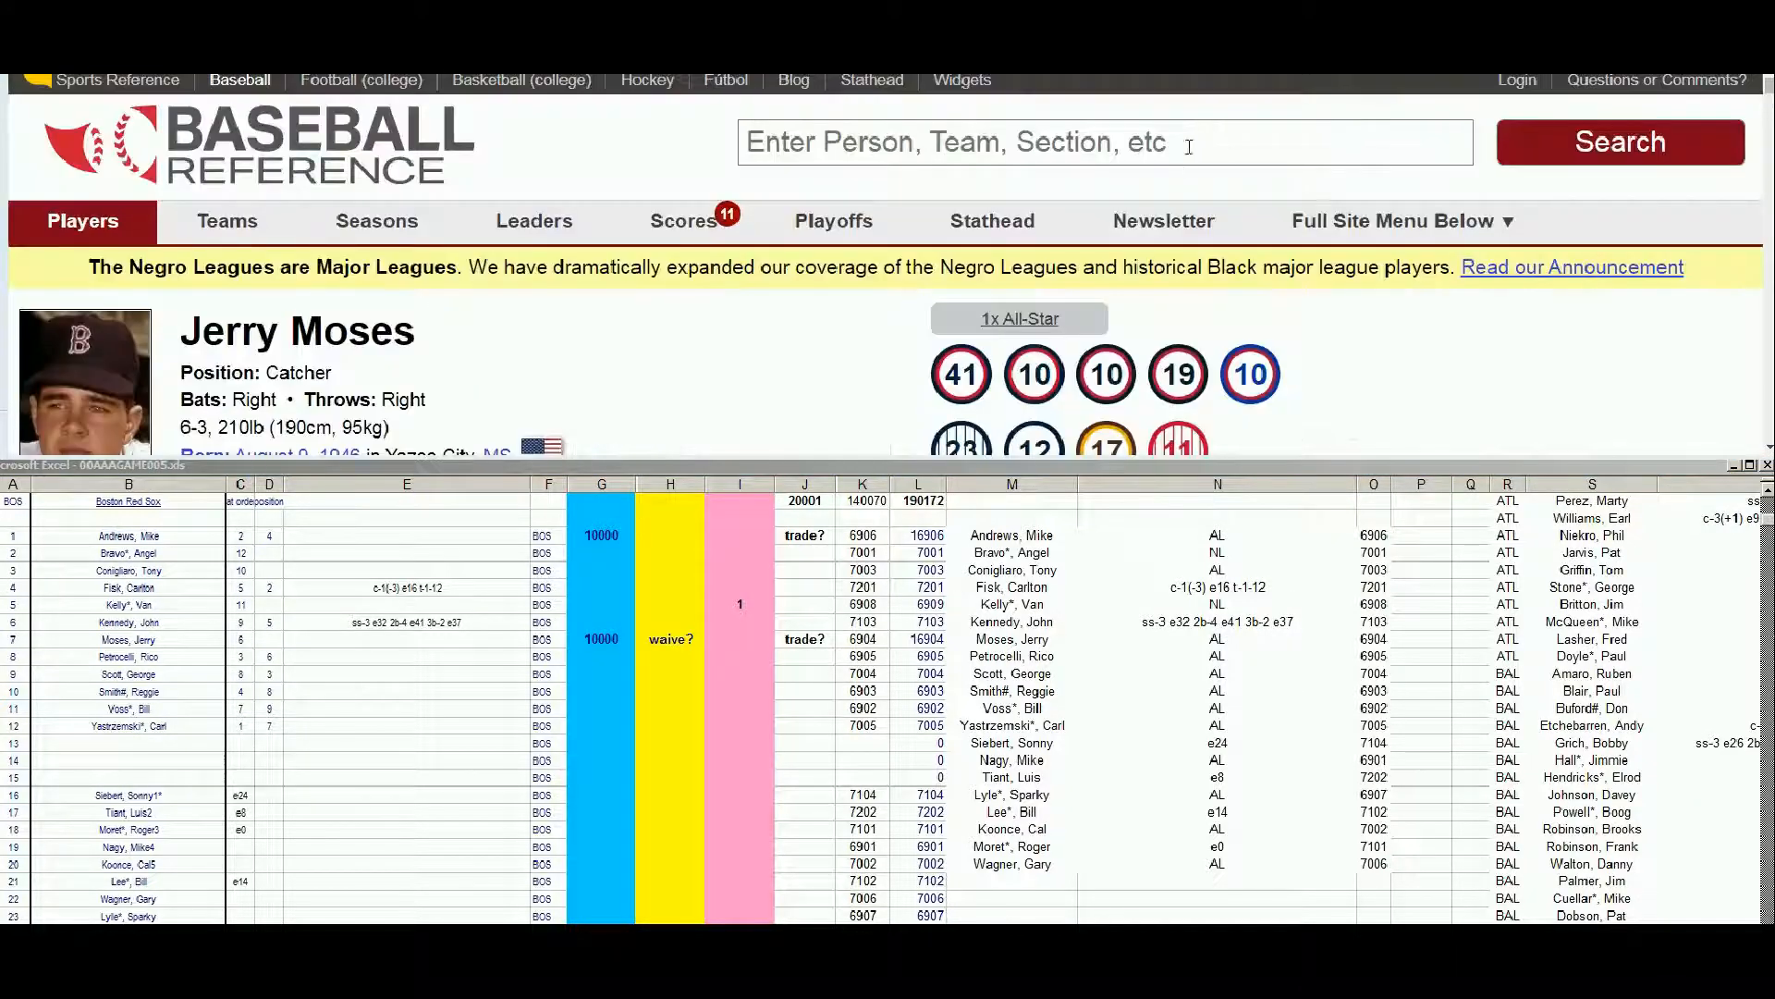
{"action": "left_click", "coordinate": [1189, 146]}
{"action": "type", "text": "rico"}
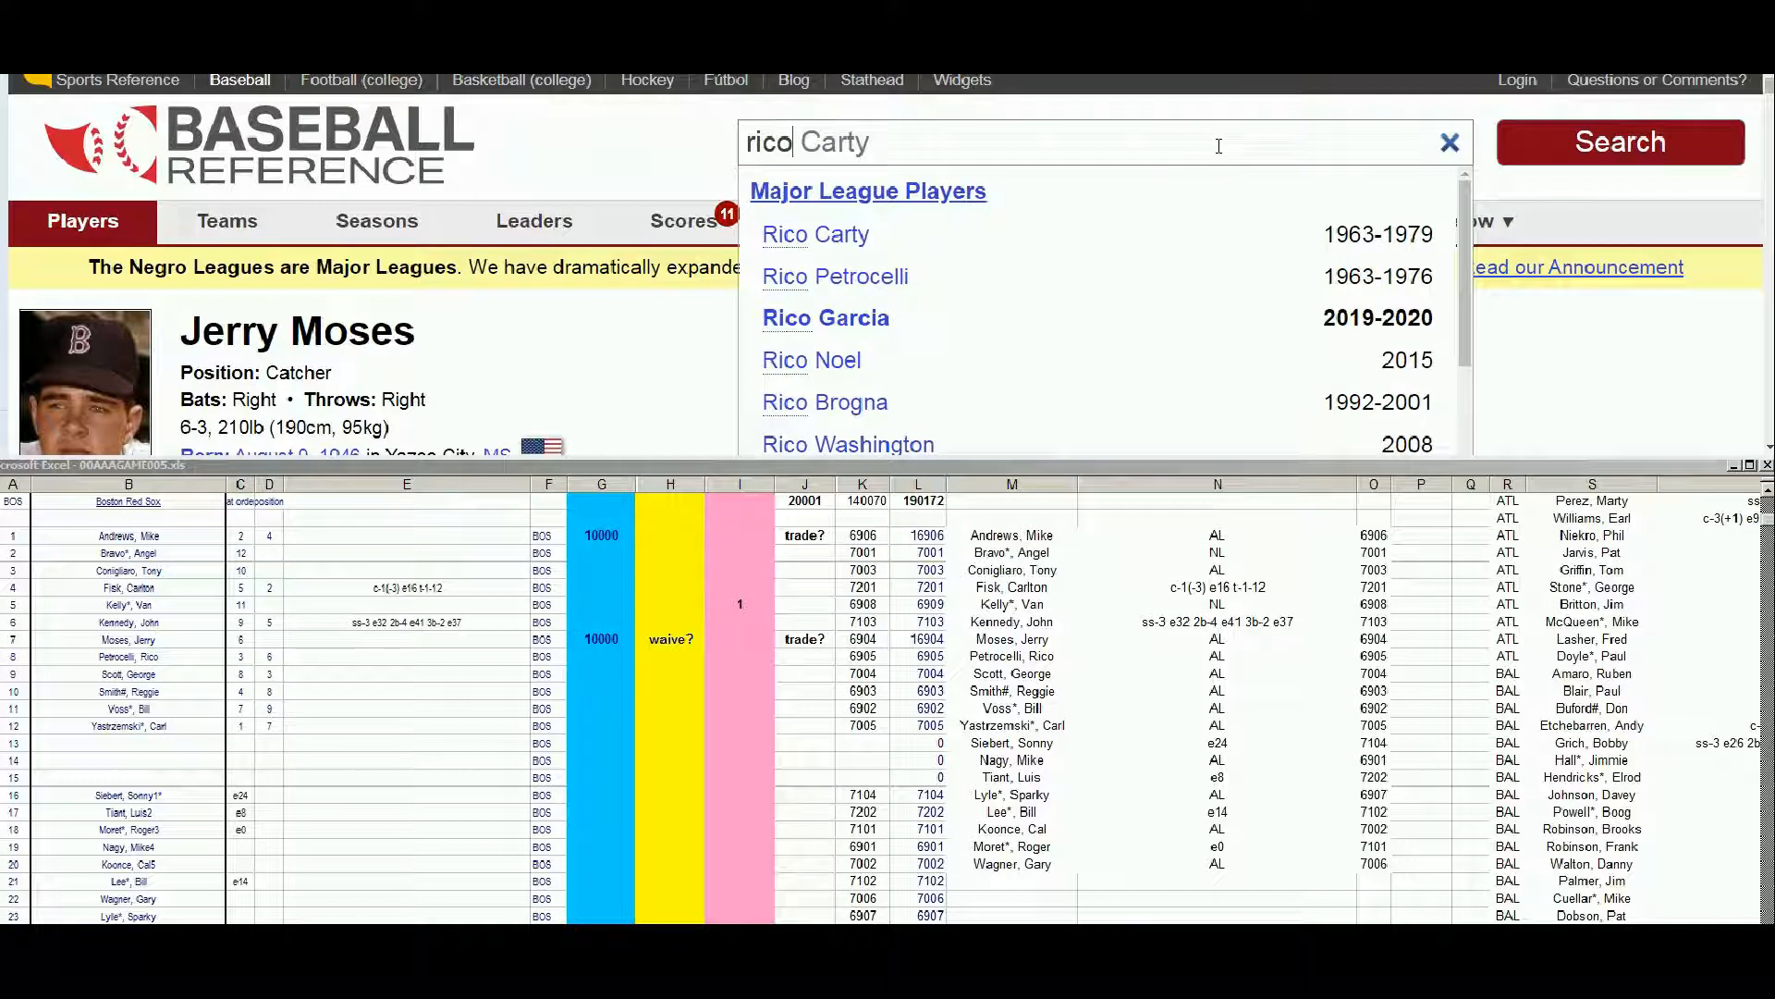
{"action": "left_click", "coordinate": [882, 276]}
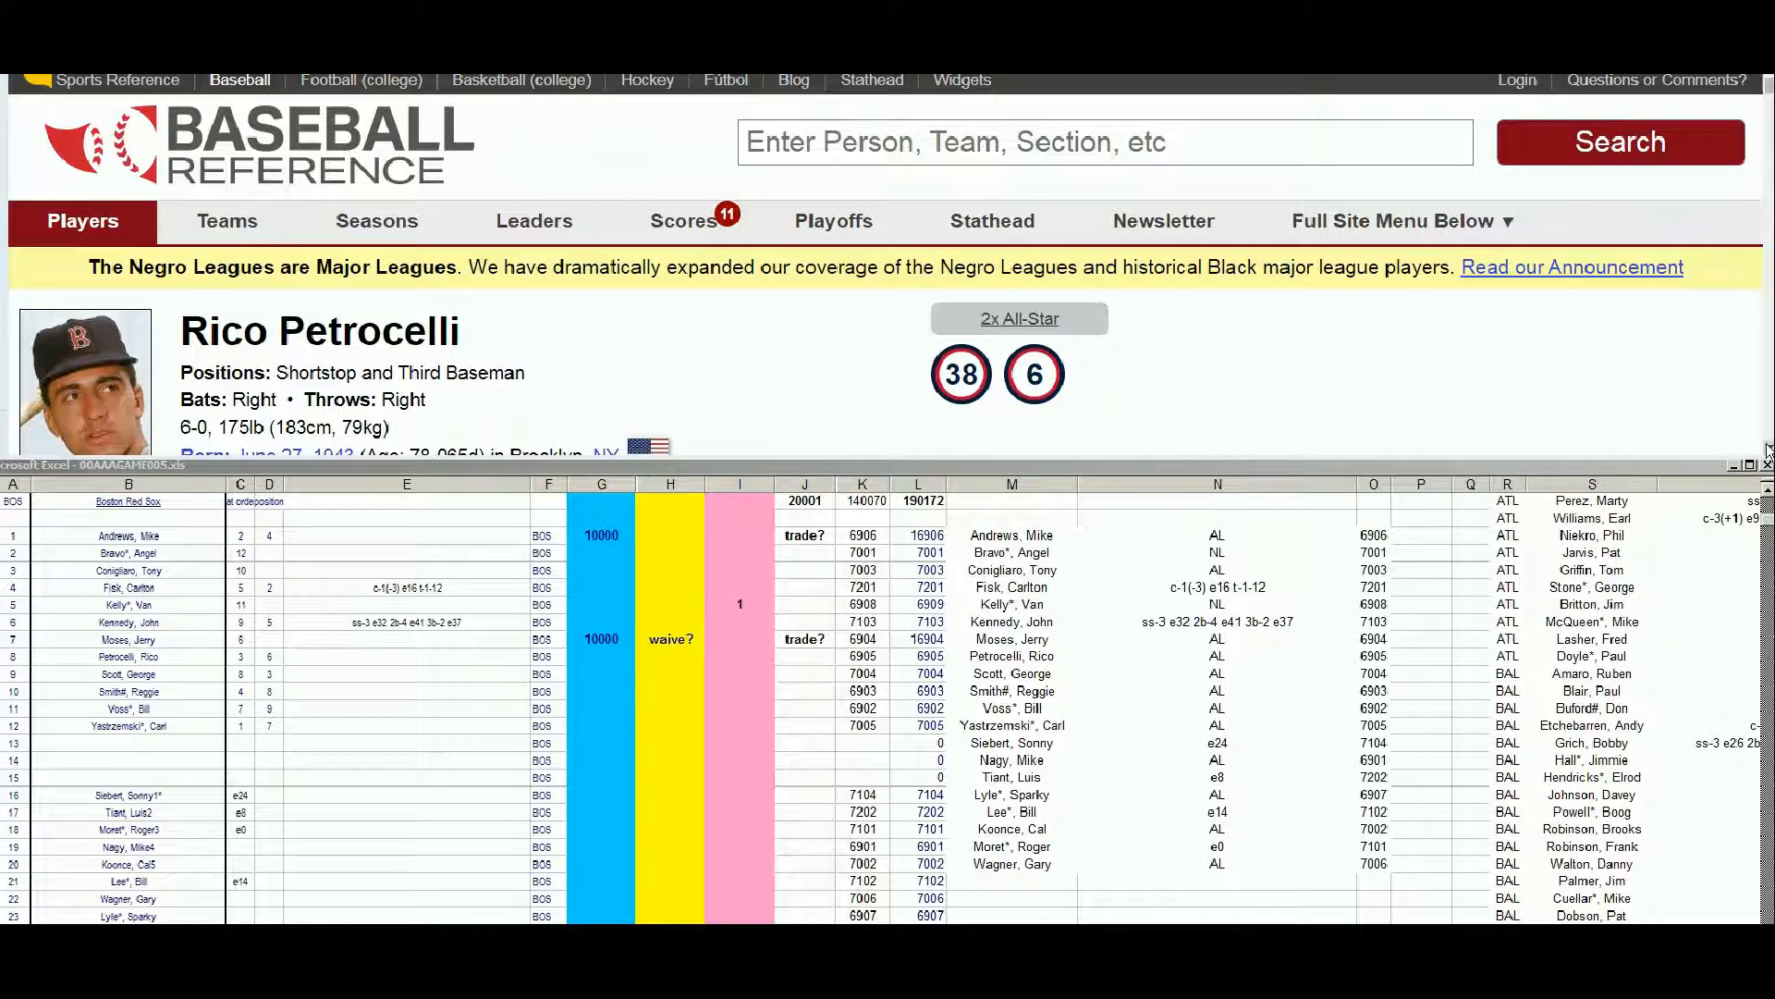
{"action": "scroll", "coordinate": [1766, 450], "scroll_direction": "down", "scroll_amount": 3}
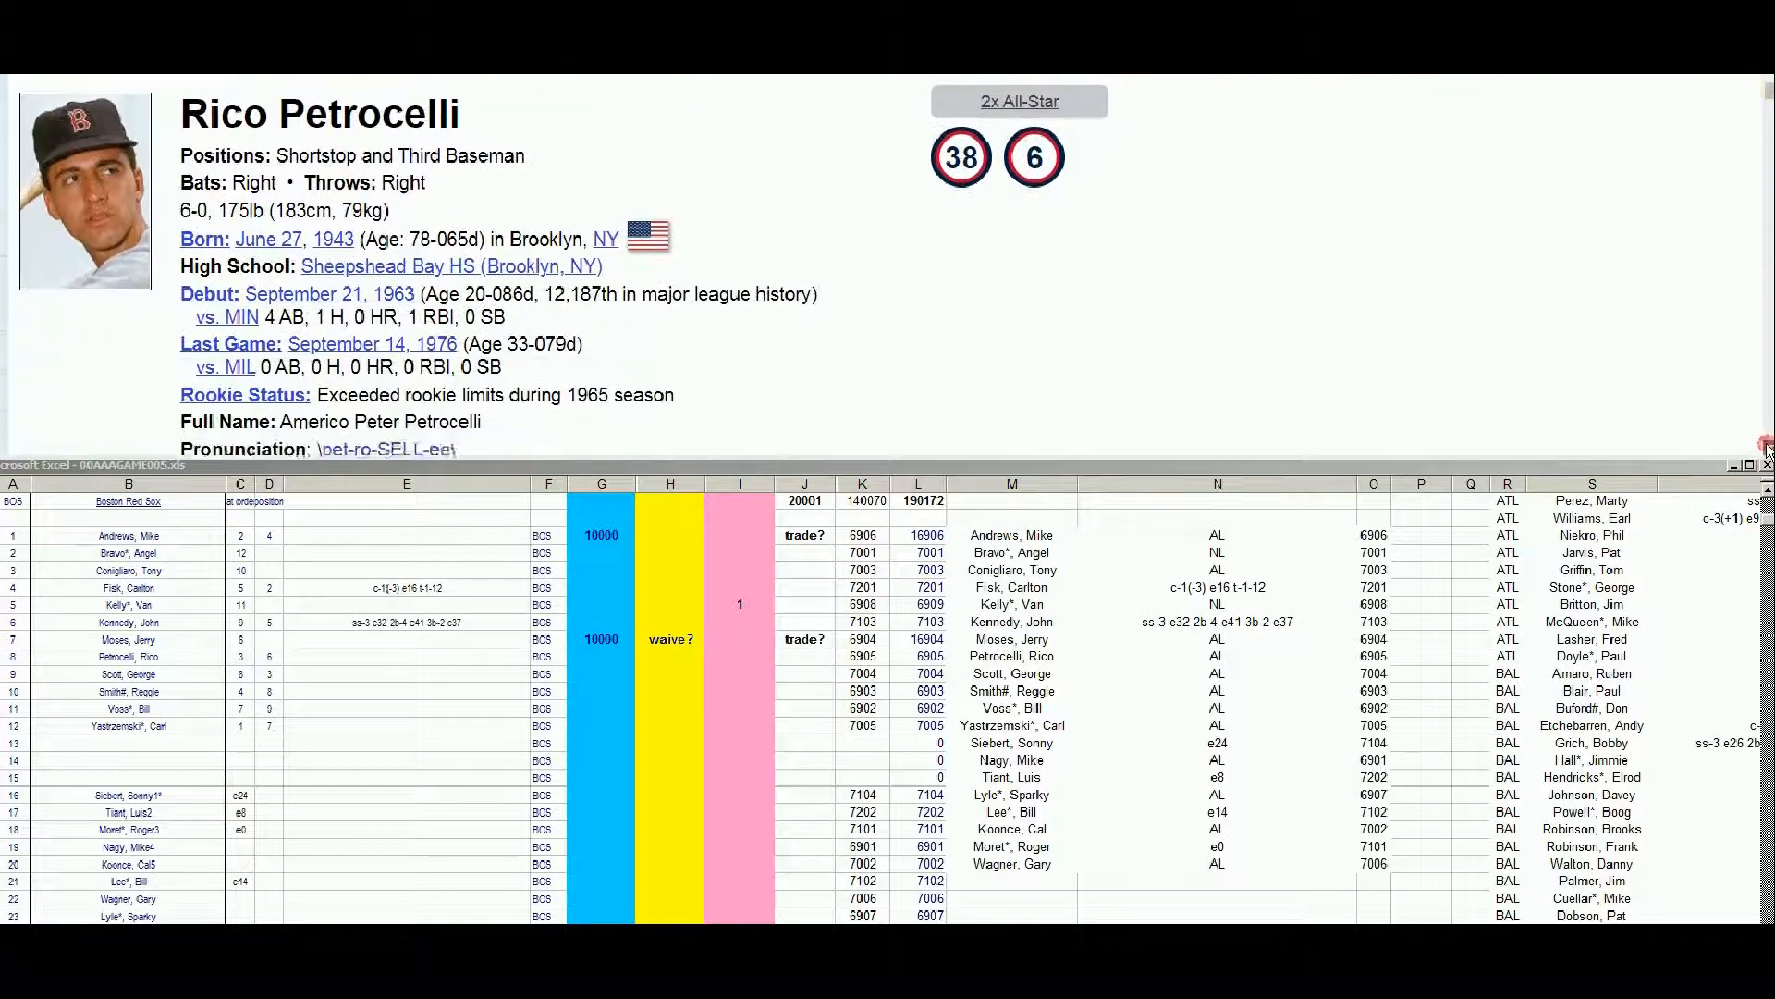
{"action": "scroll", "coordinate": [1767, 450], "scroll_direction": "down", "scroll_amount": 5}
{"action": "scroll", "coordinate": [1766, 450], "scroll_direction": "down", "scroll_amount": 3}
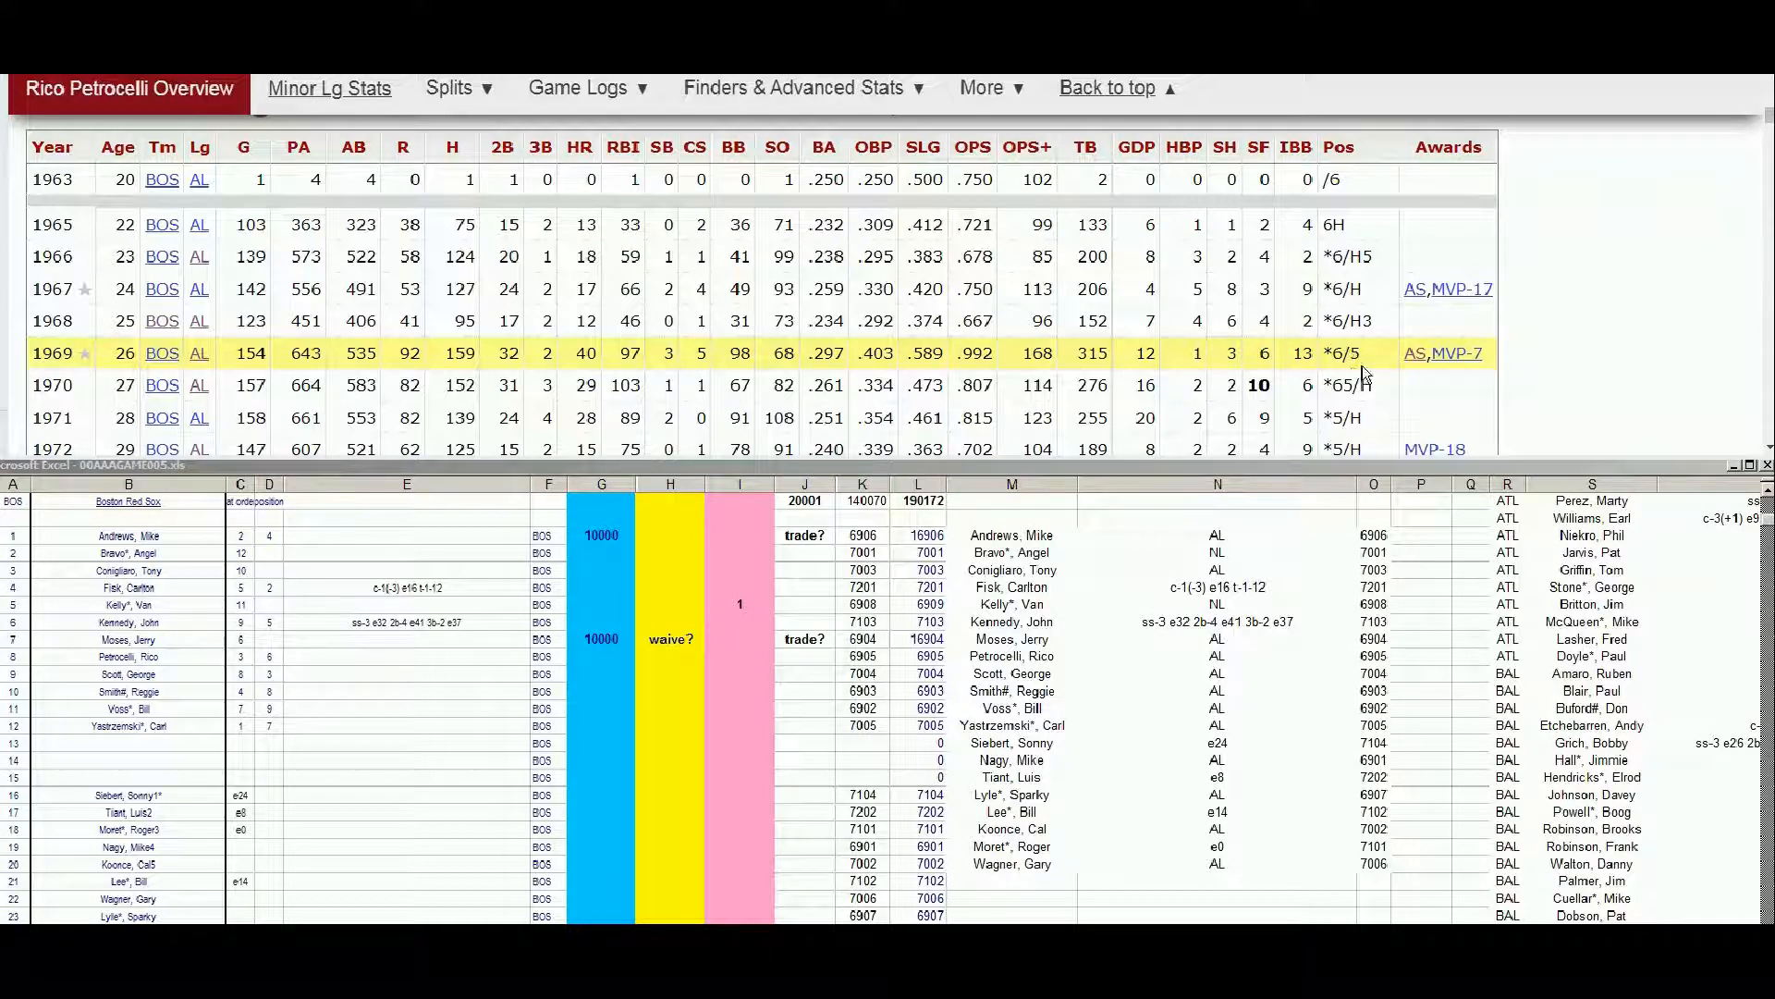
{"action": "scroll", "coordinate": [1768, 450], "scroll_direction": "down", "scroll_amount": 1}
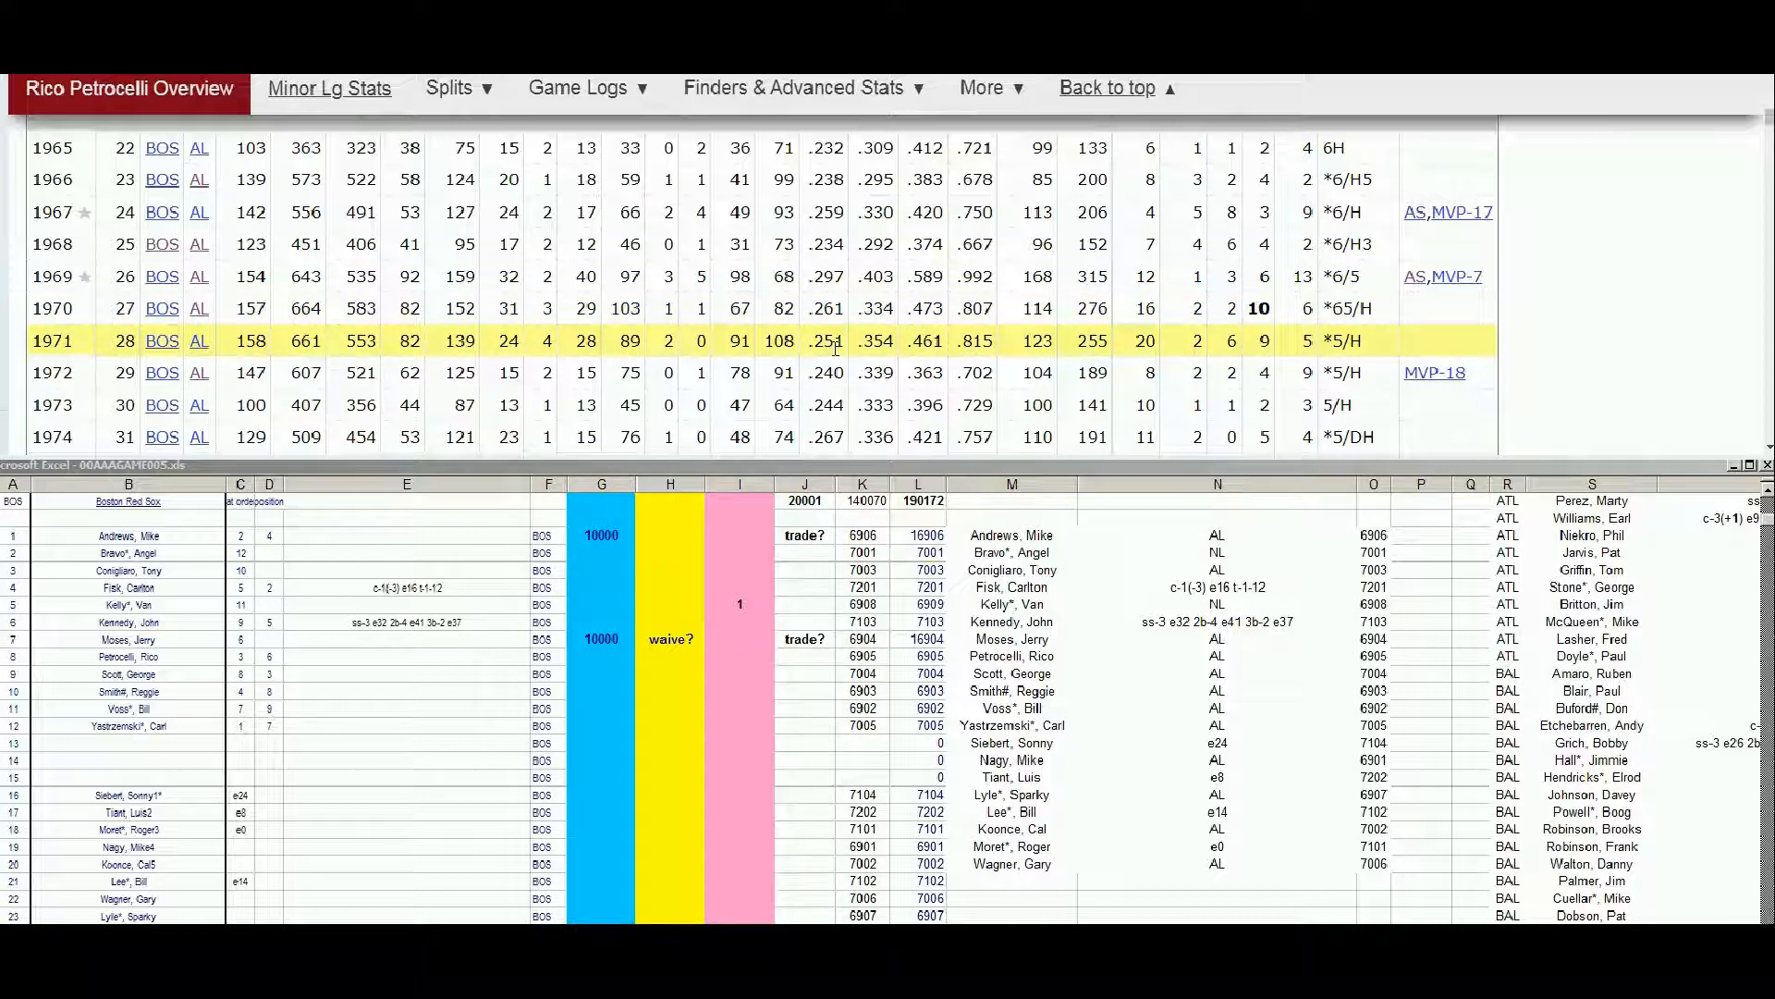
- Enter 10000 in the blue column G of the spreadsheet row for Petrocelli, Rico
{"action": "left_click", "coordinate": [613, 659]}
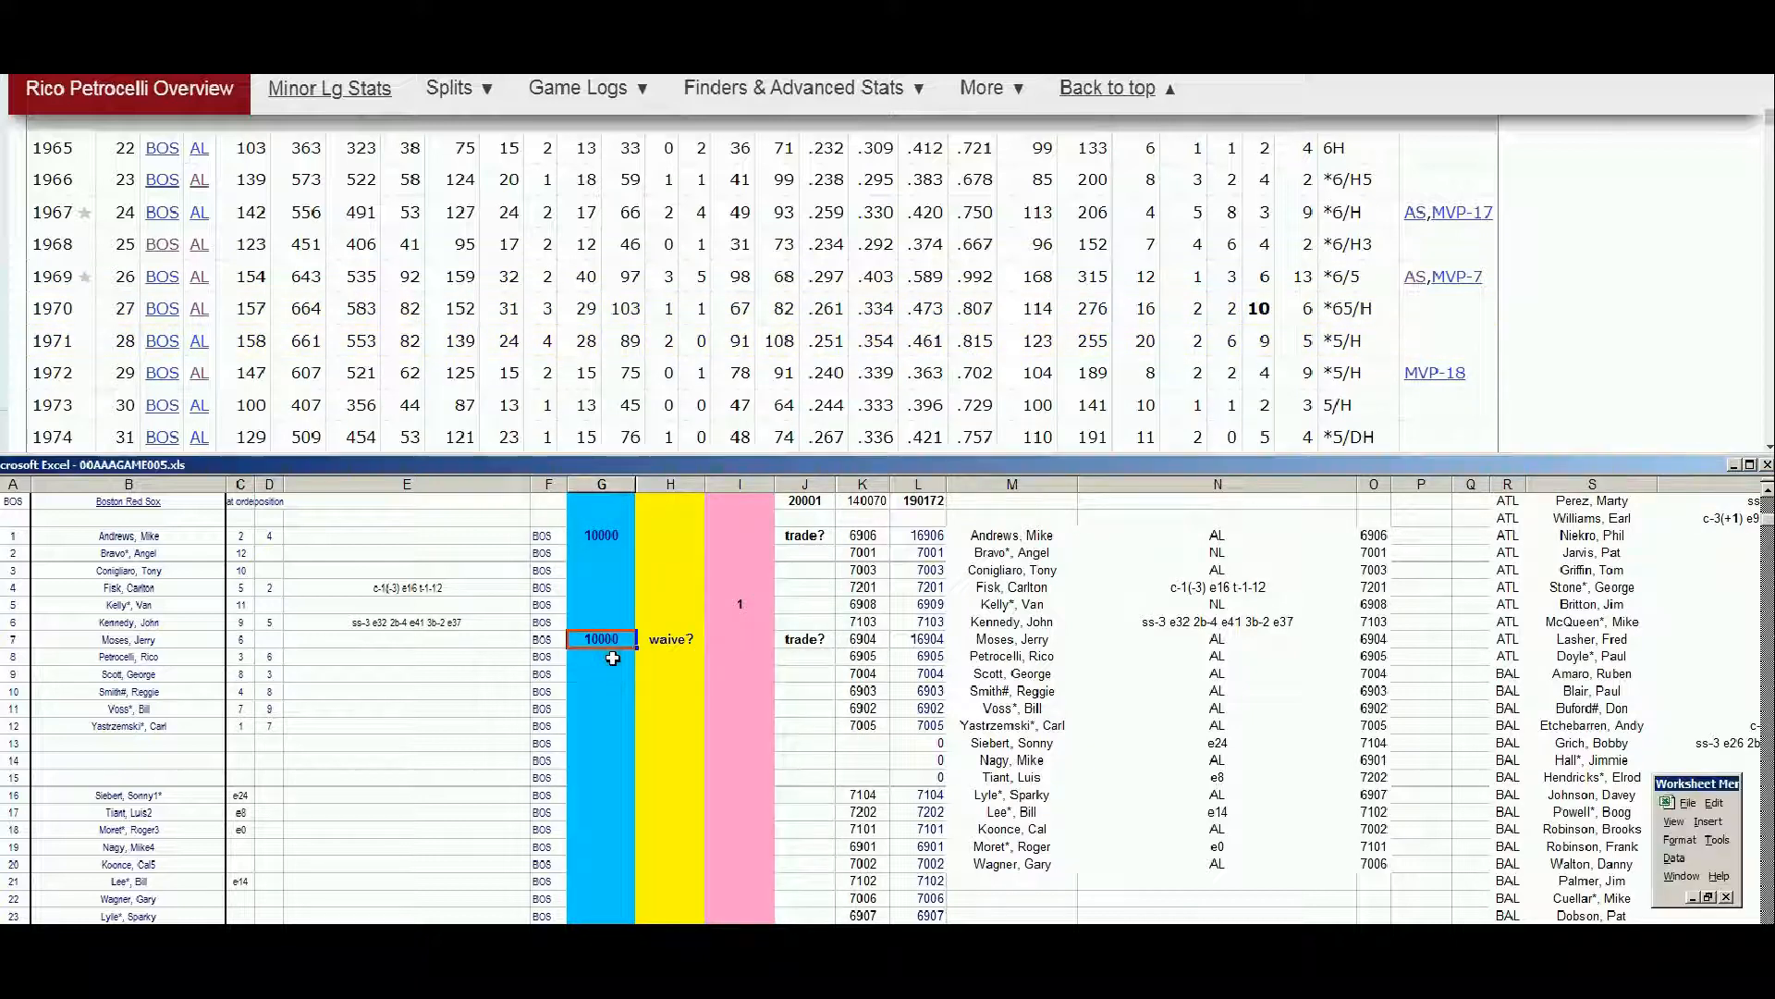
{"action": "type", "text": "10000"}
- Look up Reggie Smith on Baseball Reference and review his season-by-season Standard Batting table
{"action": "left_click", "coordinate": [1766, 123]}
{"action": "scroll", "coordinate": [1710, 130], "scroll_direction": "up", "scroll_amount": 10}
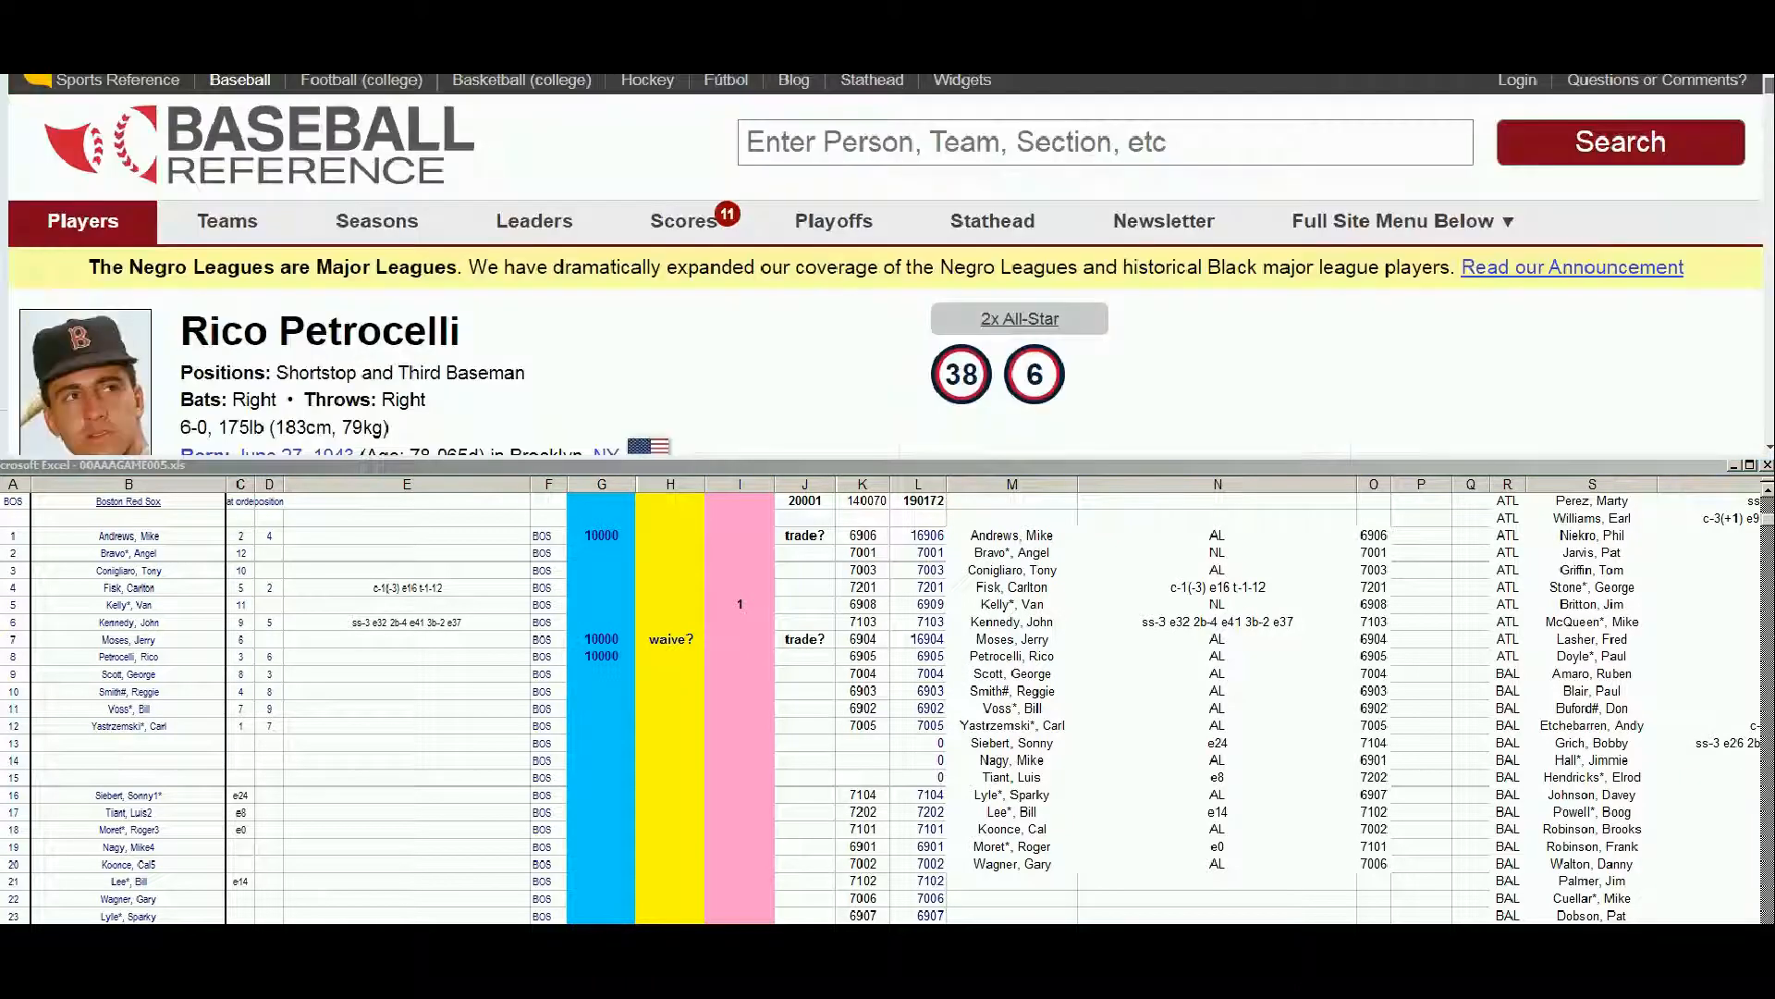
{"action": "left_click", "coordinate": [1393, 153]}
{"action": "type", "text": "reggie"}
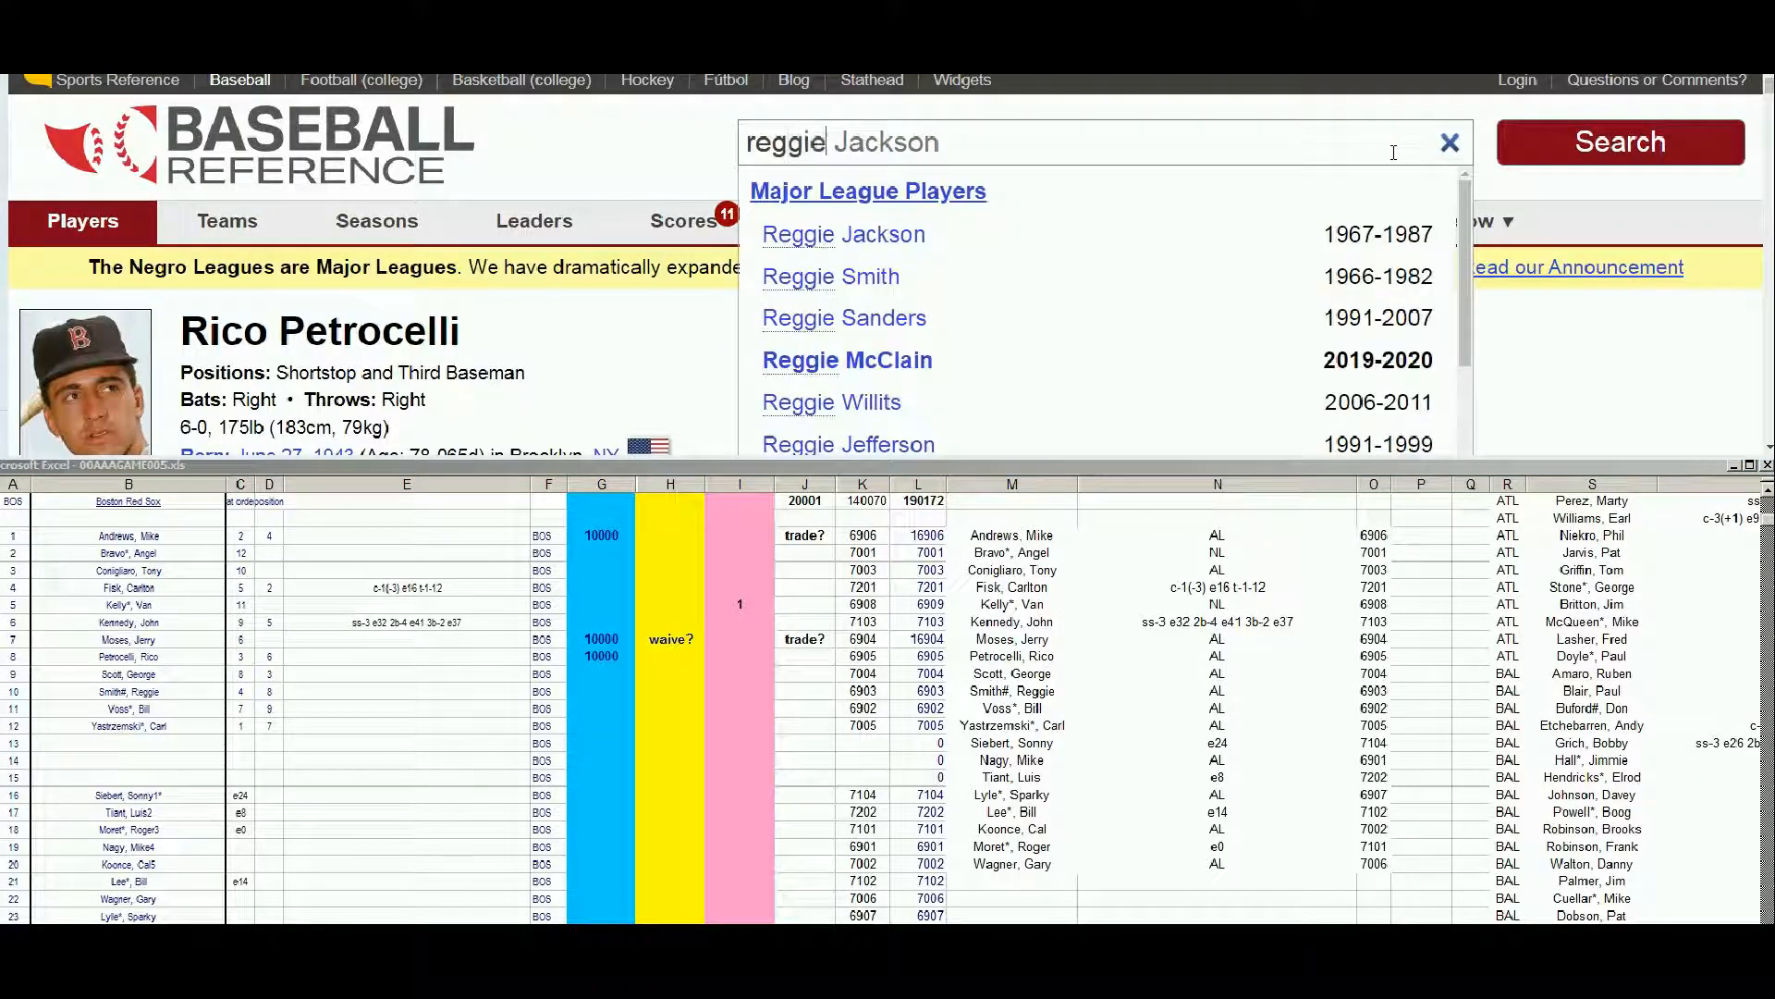
{"action": "left_click", "coordinate": [899, 280]}
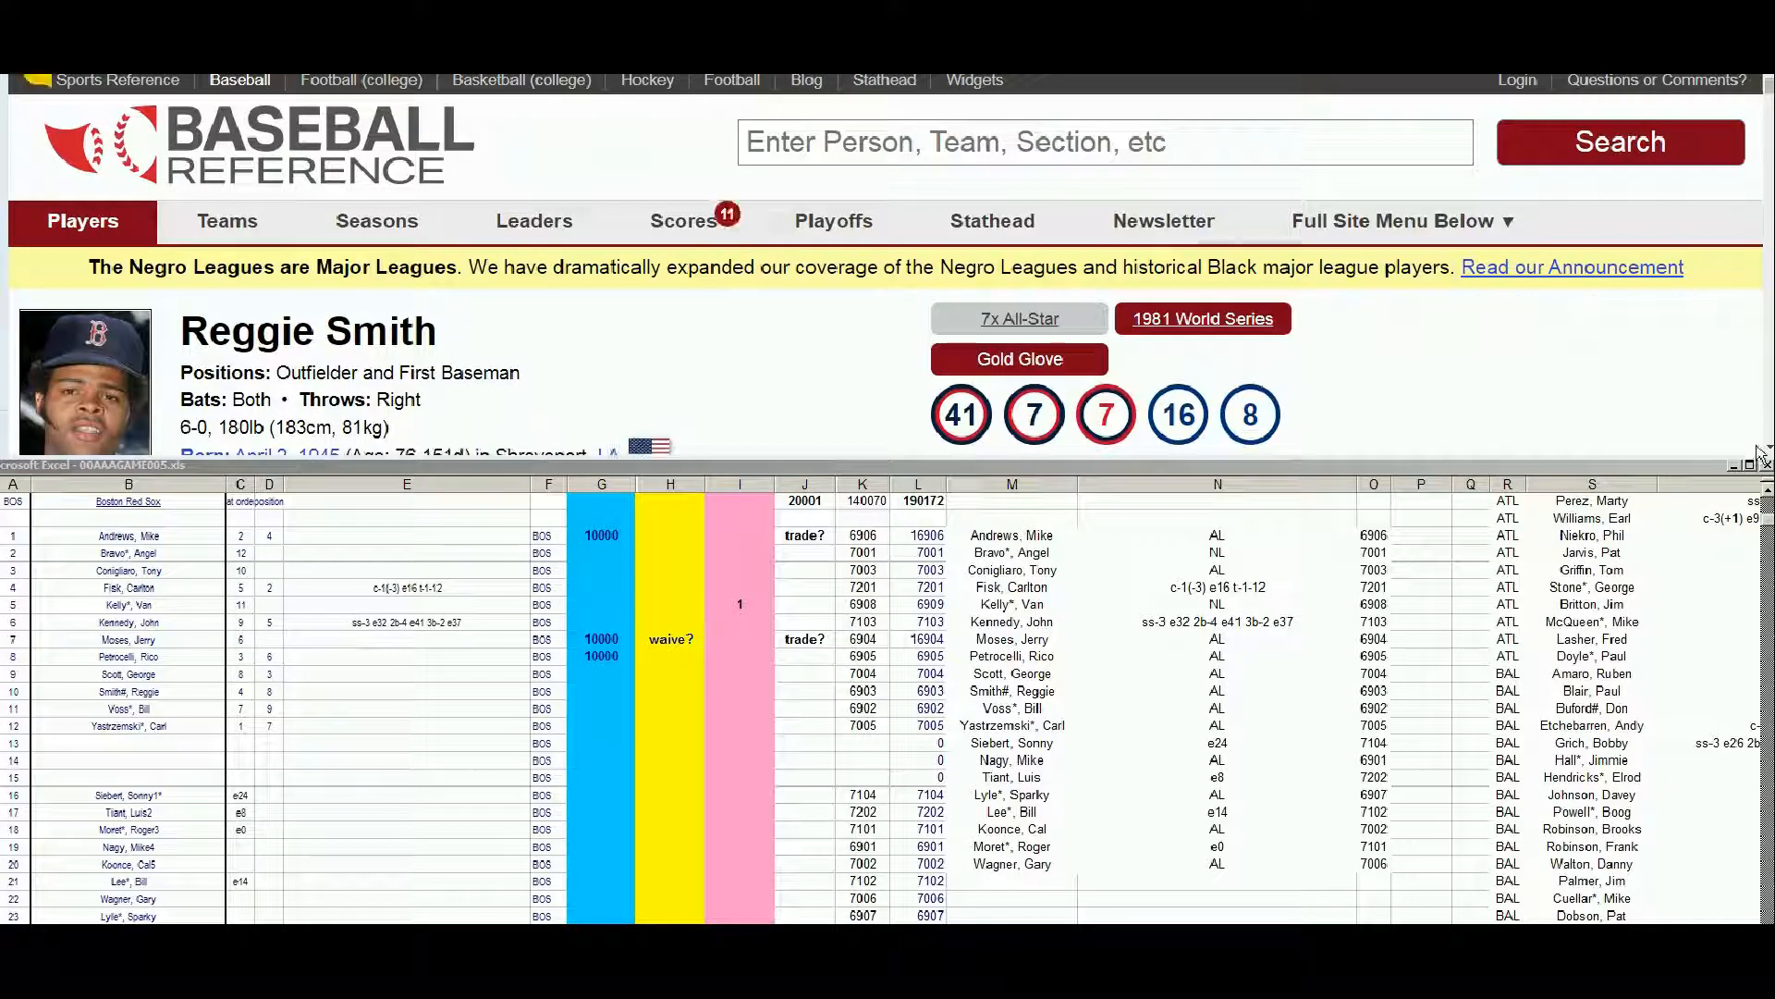
{"action": "scroll", "coordinate": [1769, 450], "scroll_direction": "down", "scroll_amount": 5}
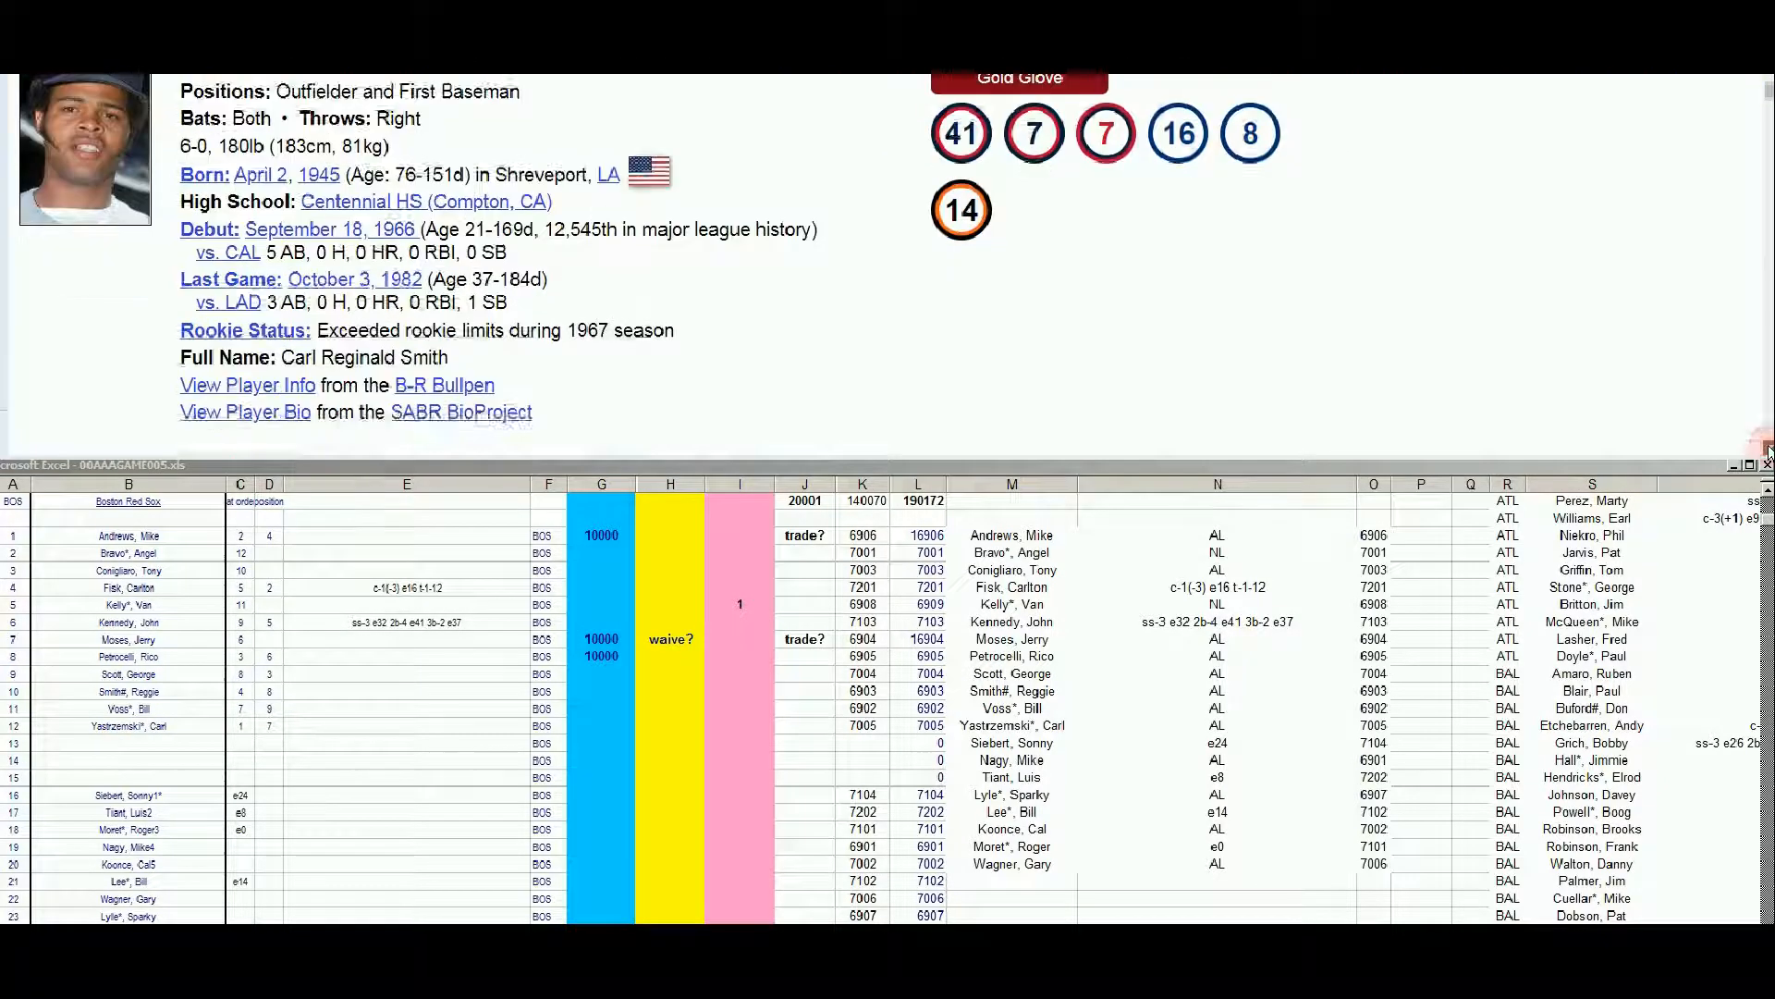
{"action": "scroll", "coordinate": [1769, 450], "scroll_direction": "down", "scroll_amount": 5}
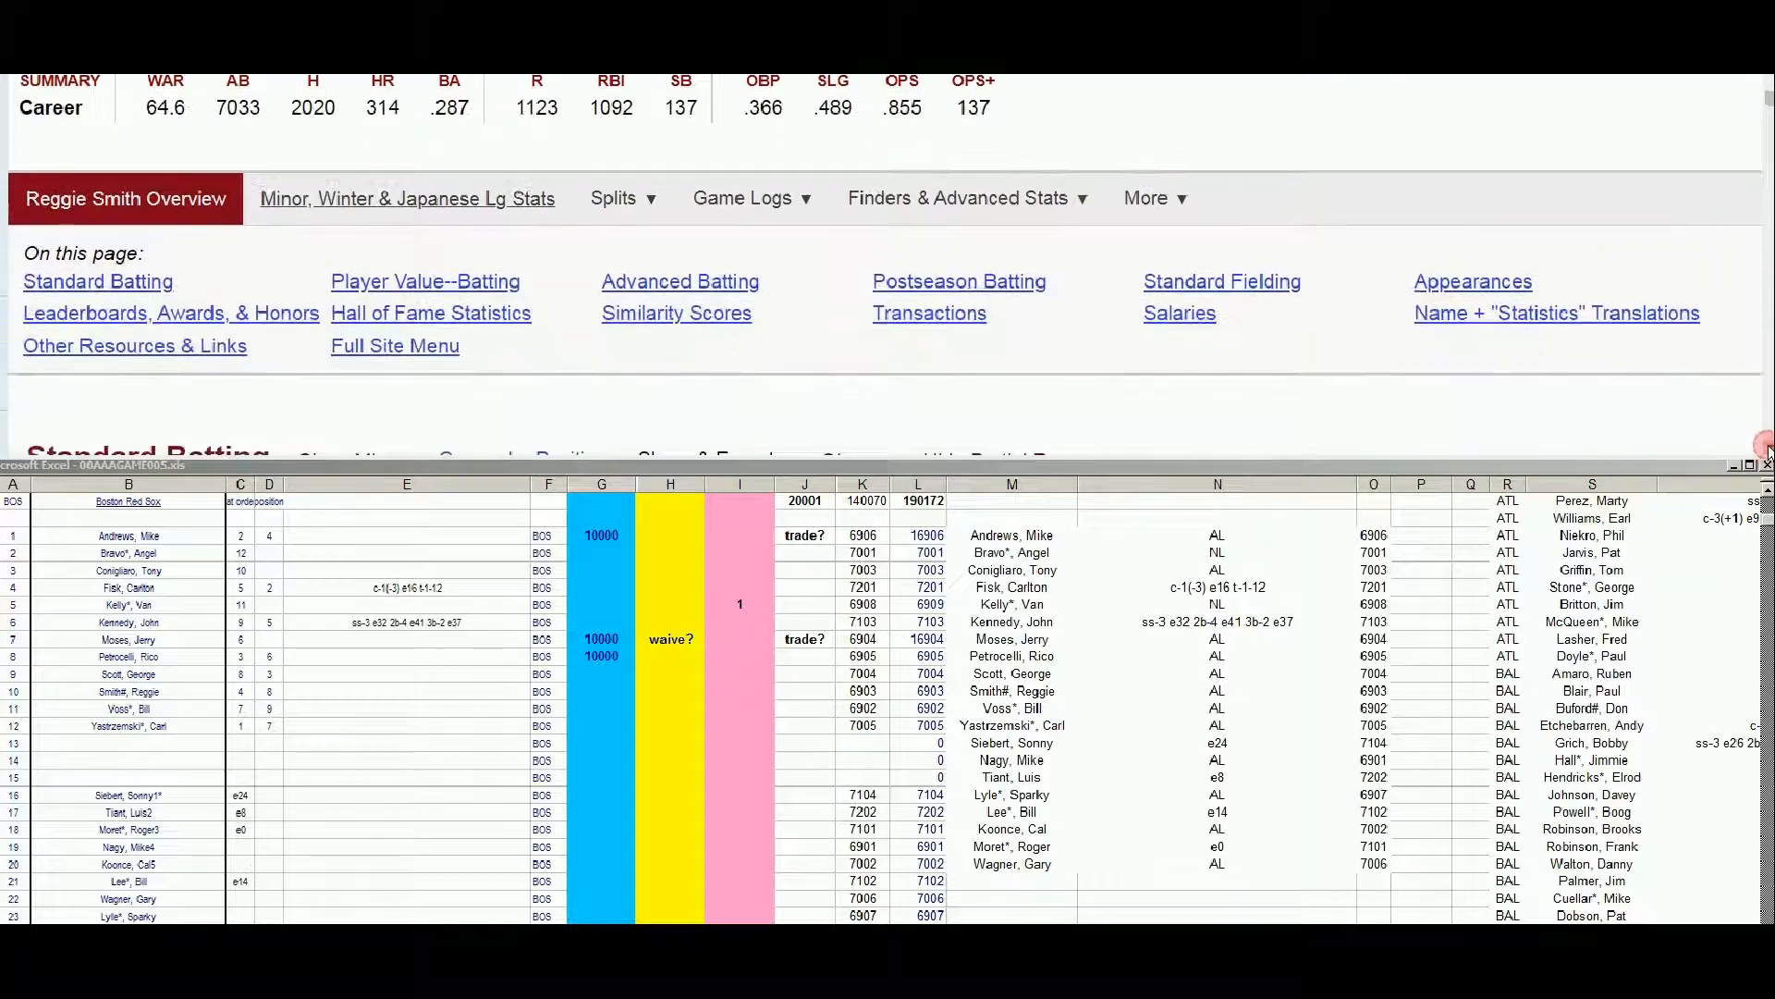
{"action": "scroll", "coordinate": [1769, 450], "scroll_direction": "down", "scroll_amount": 4}
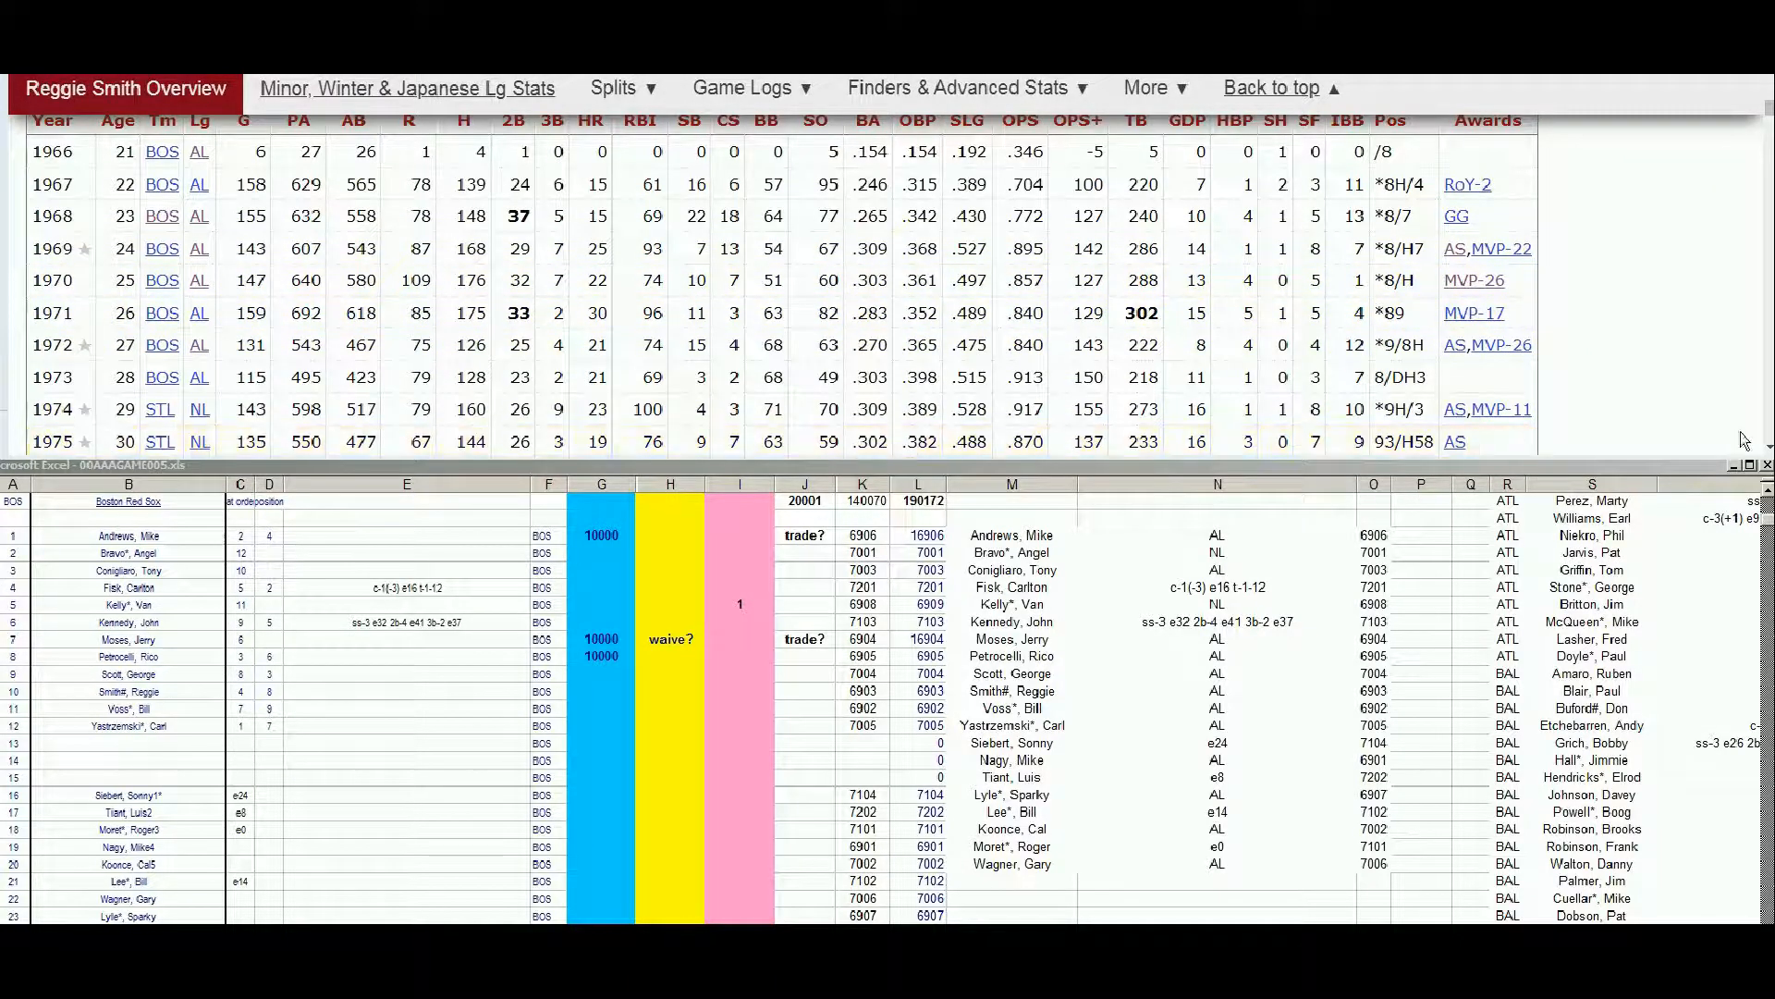
{"action": "scroll", "coordinate": [985, 366], "scroll_direction": "down", "scroll_amount": 3}
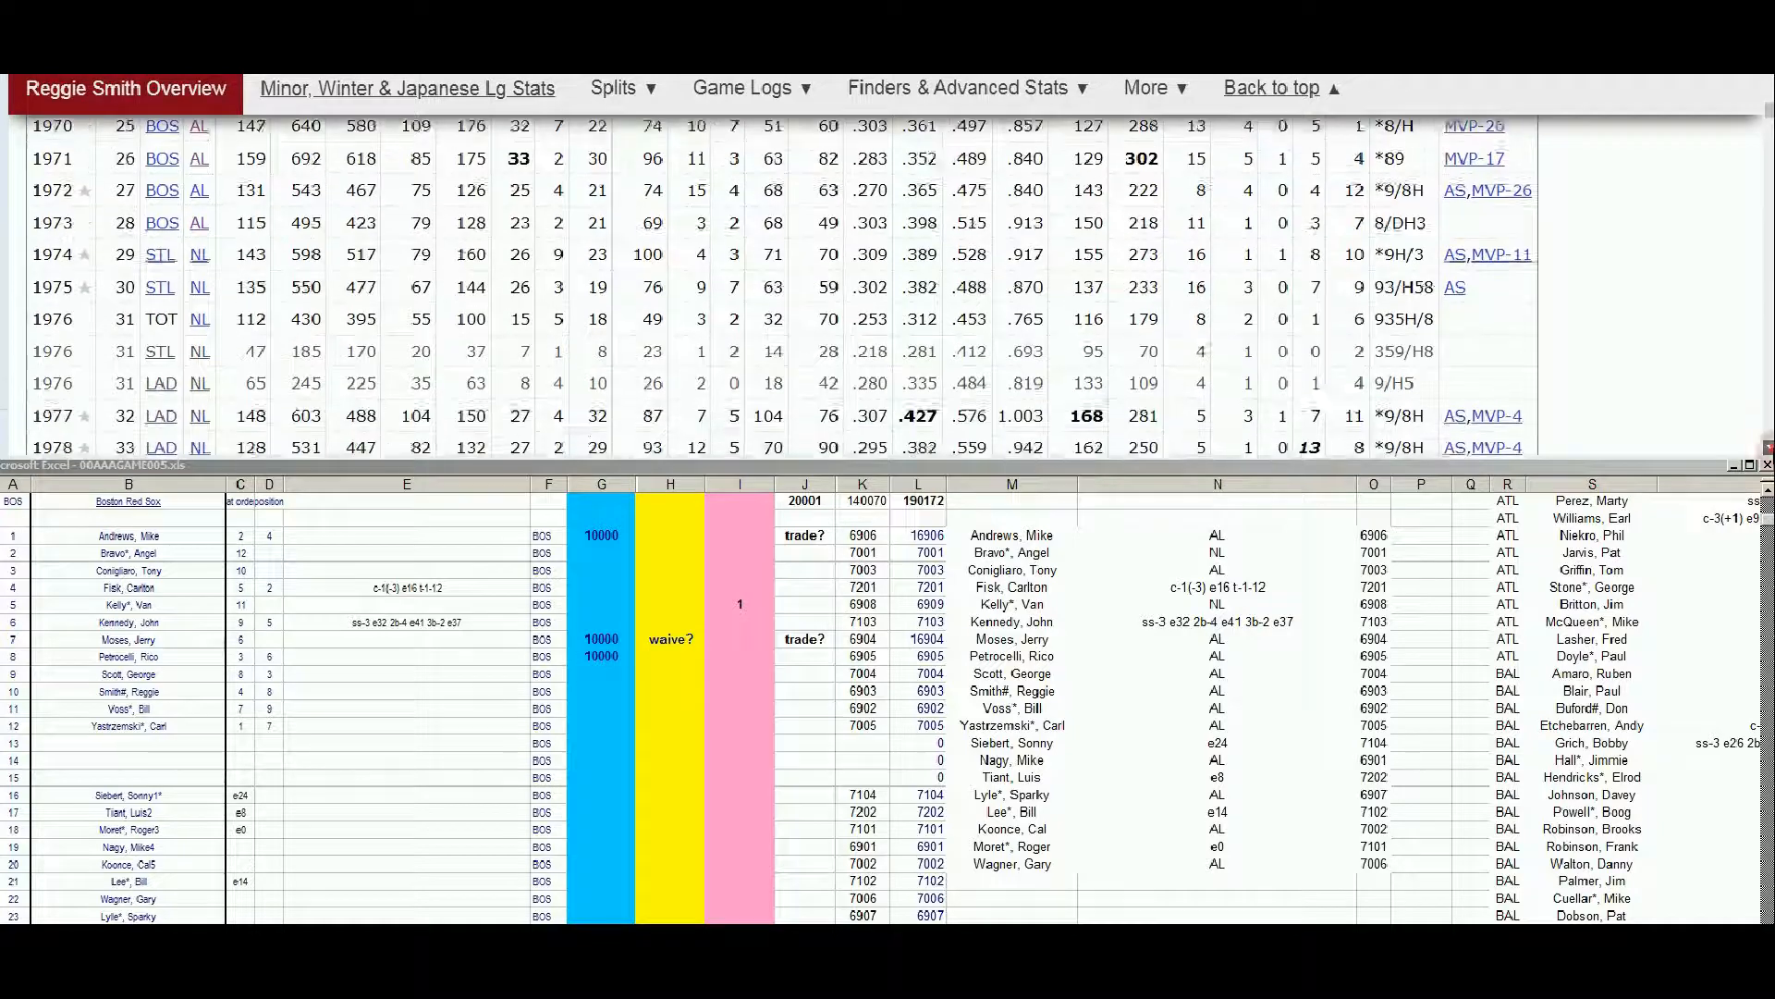
{"action": "left_click_drag", "start_coordinate": [1772, 127], "coordinate": [1769, 76]}
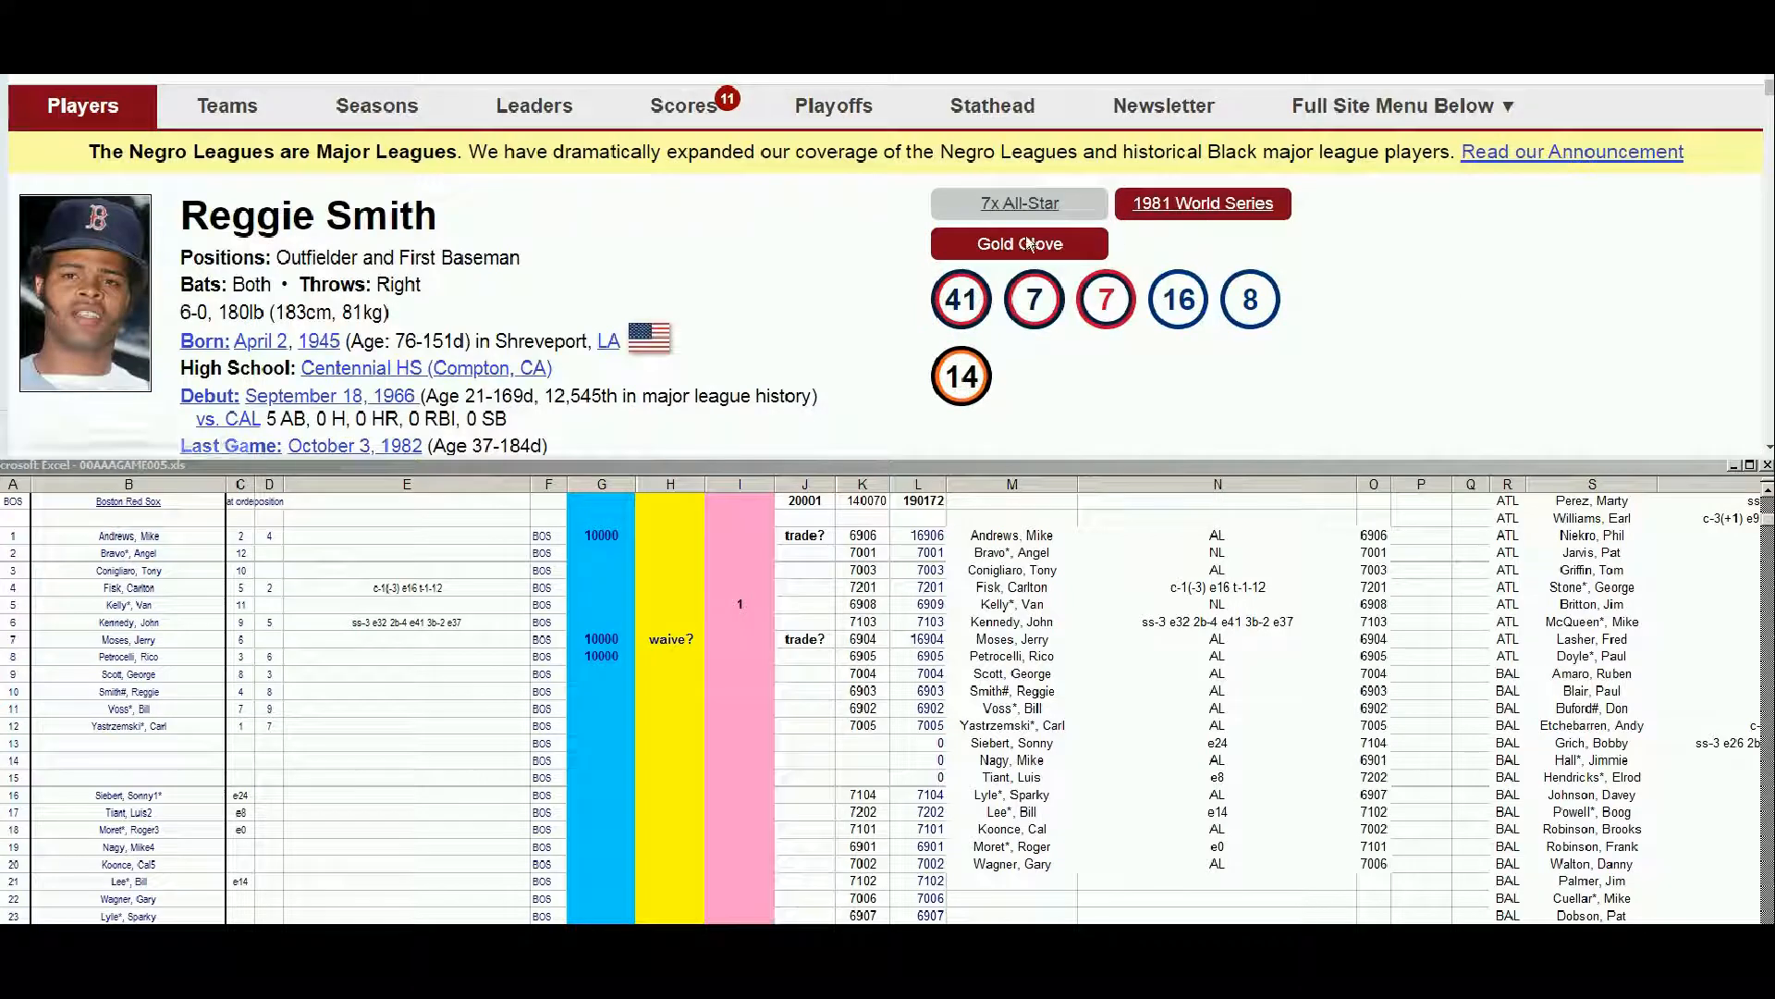
{"action": "left_click", "coordinate": [1768, 447]}
{"action": "scroll", "coordinate": [1768, 448], "scroll_direction": "down", "scroll_amount": 15}
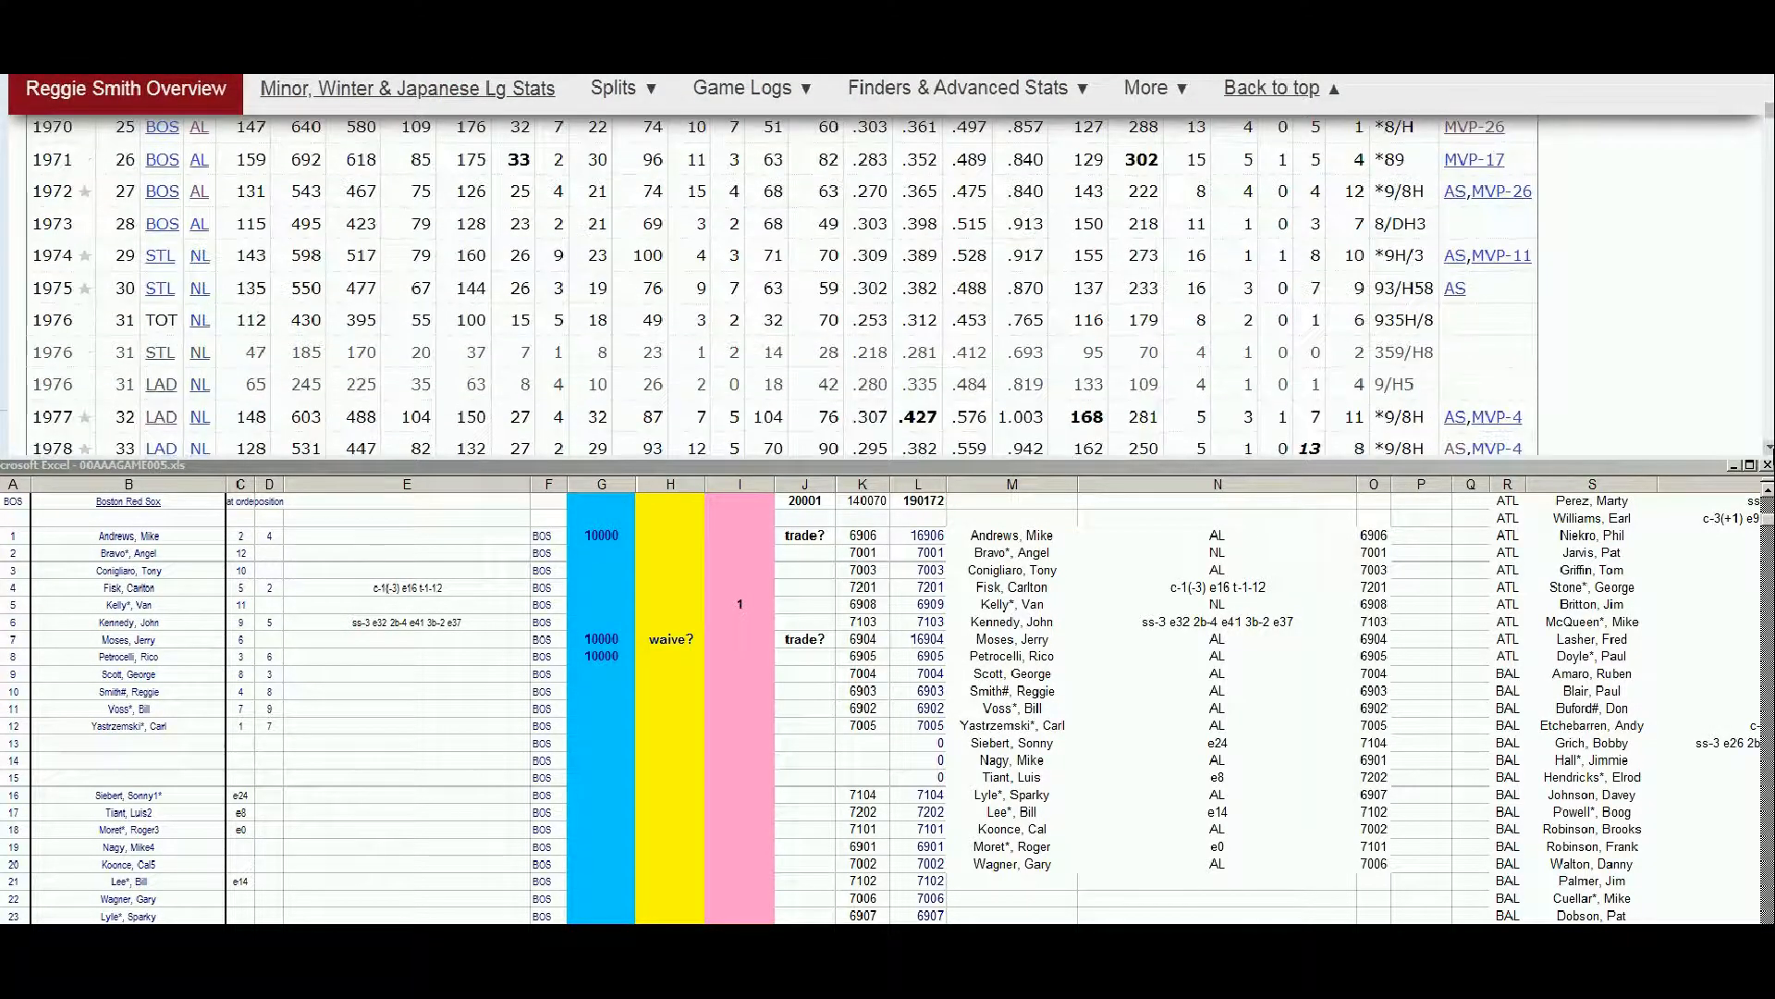
{"action": "scroll", "coordinate": [1768, 450], "scroll_direction": "down", "scroll_amount": 5}
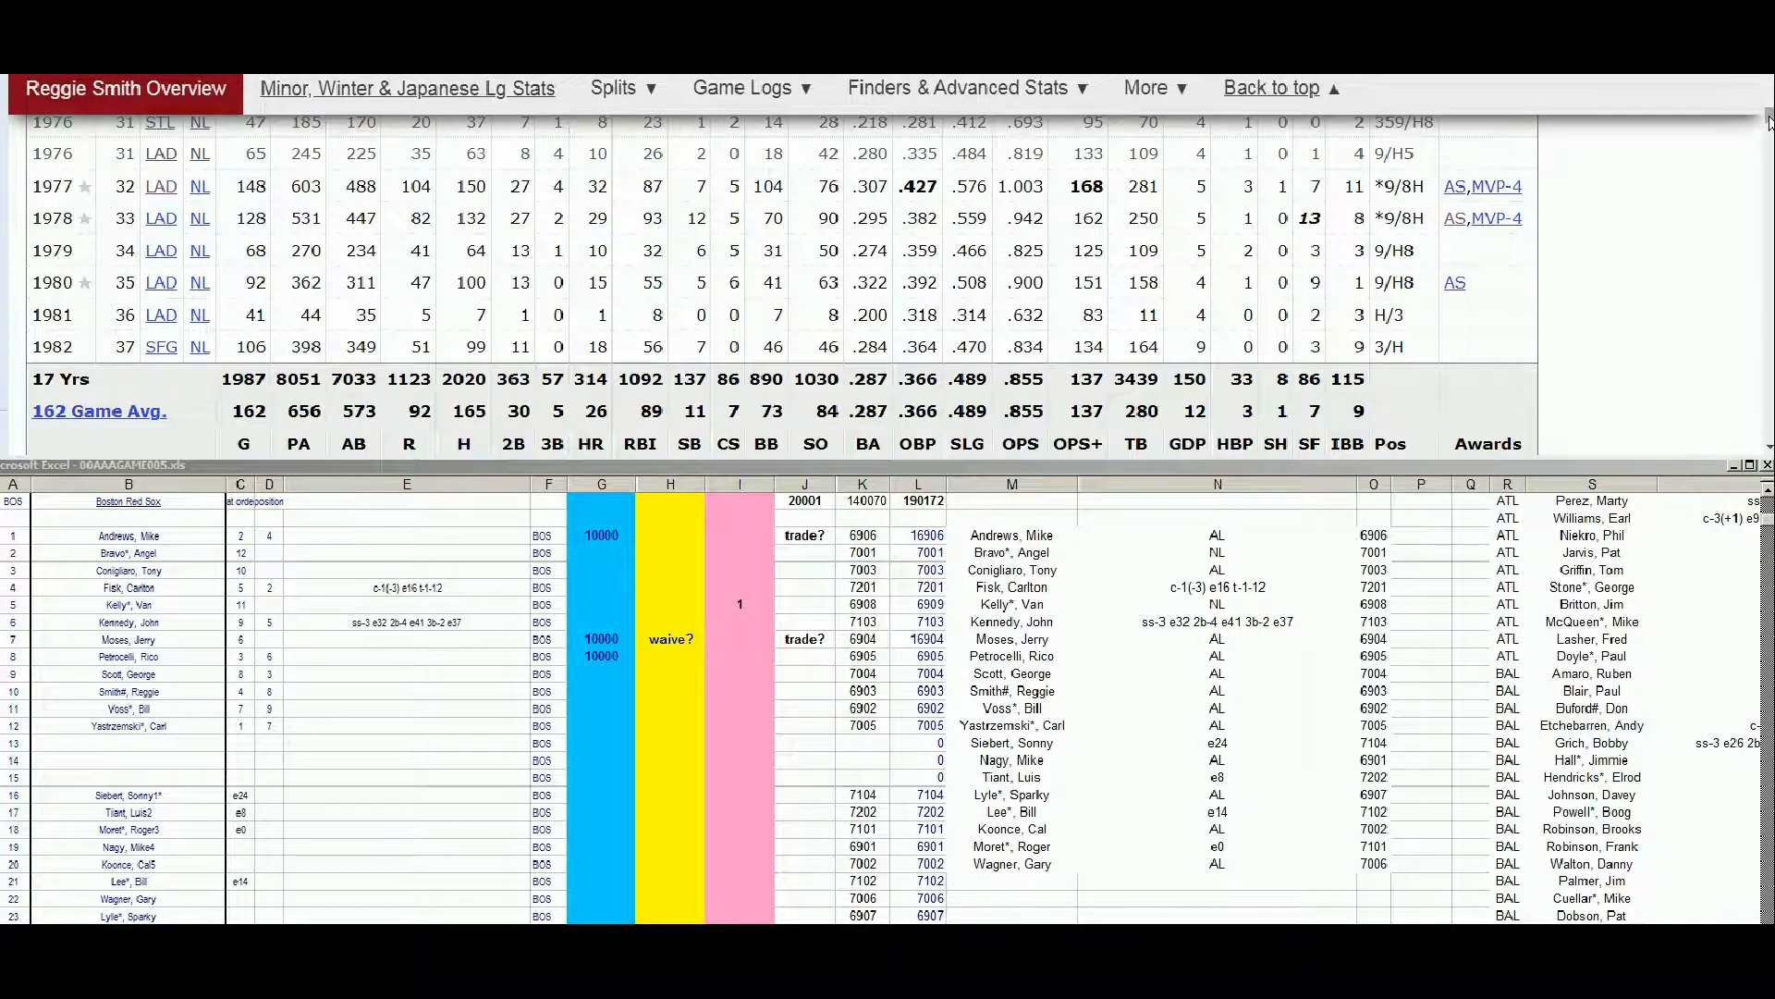
- Review Reggie Smith's Standard Batting seasons again, with his career, per-team and per-league totals
{"action": "scroll", "coordinate": [1766, 278], "scroll_direction": "up", "scroll_amount": 15}
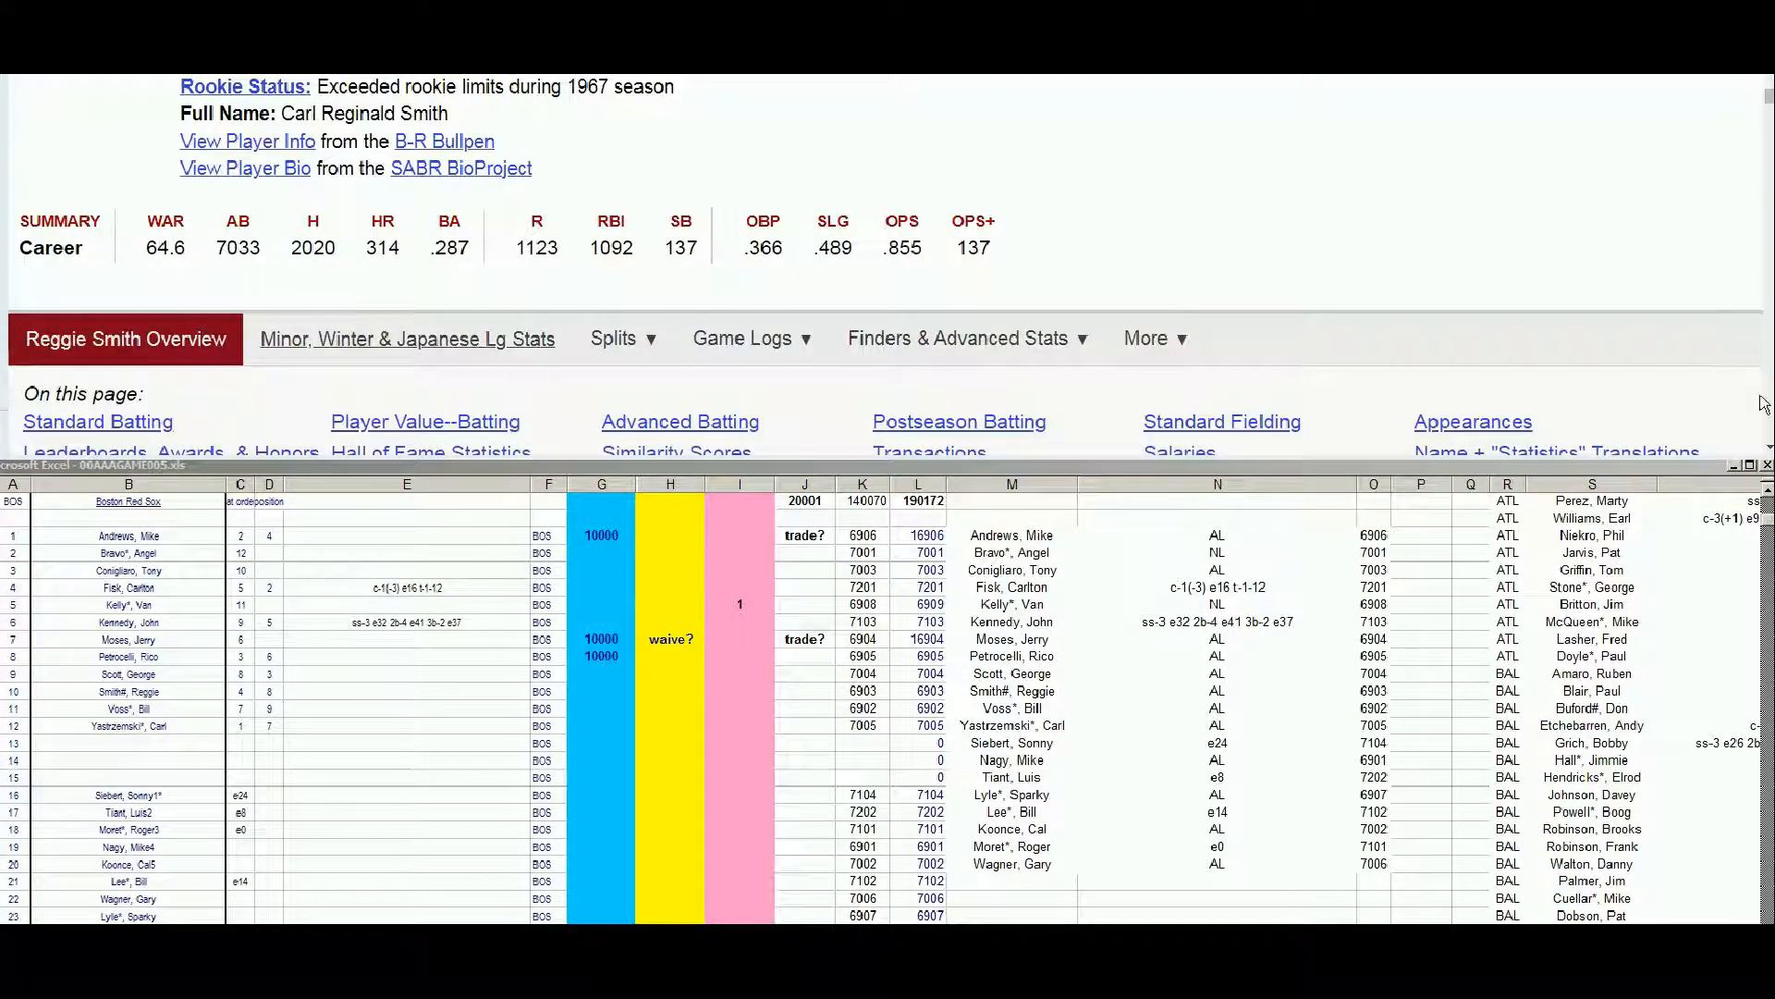
{"action": "scroll", "coordinate": [1768, 449], "scroll_direction": "down", "scroll_amount": 6}
{"action": "left_click", "coordinate": [1768, 450]}
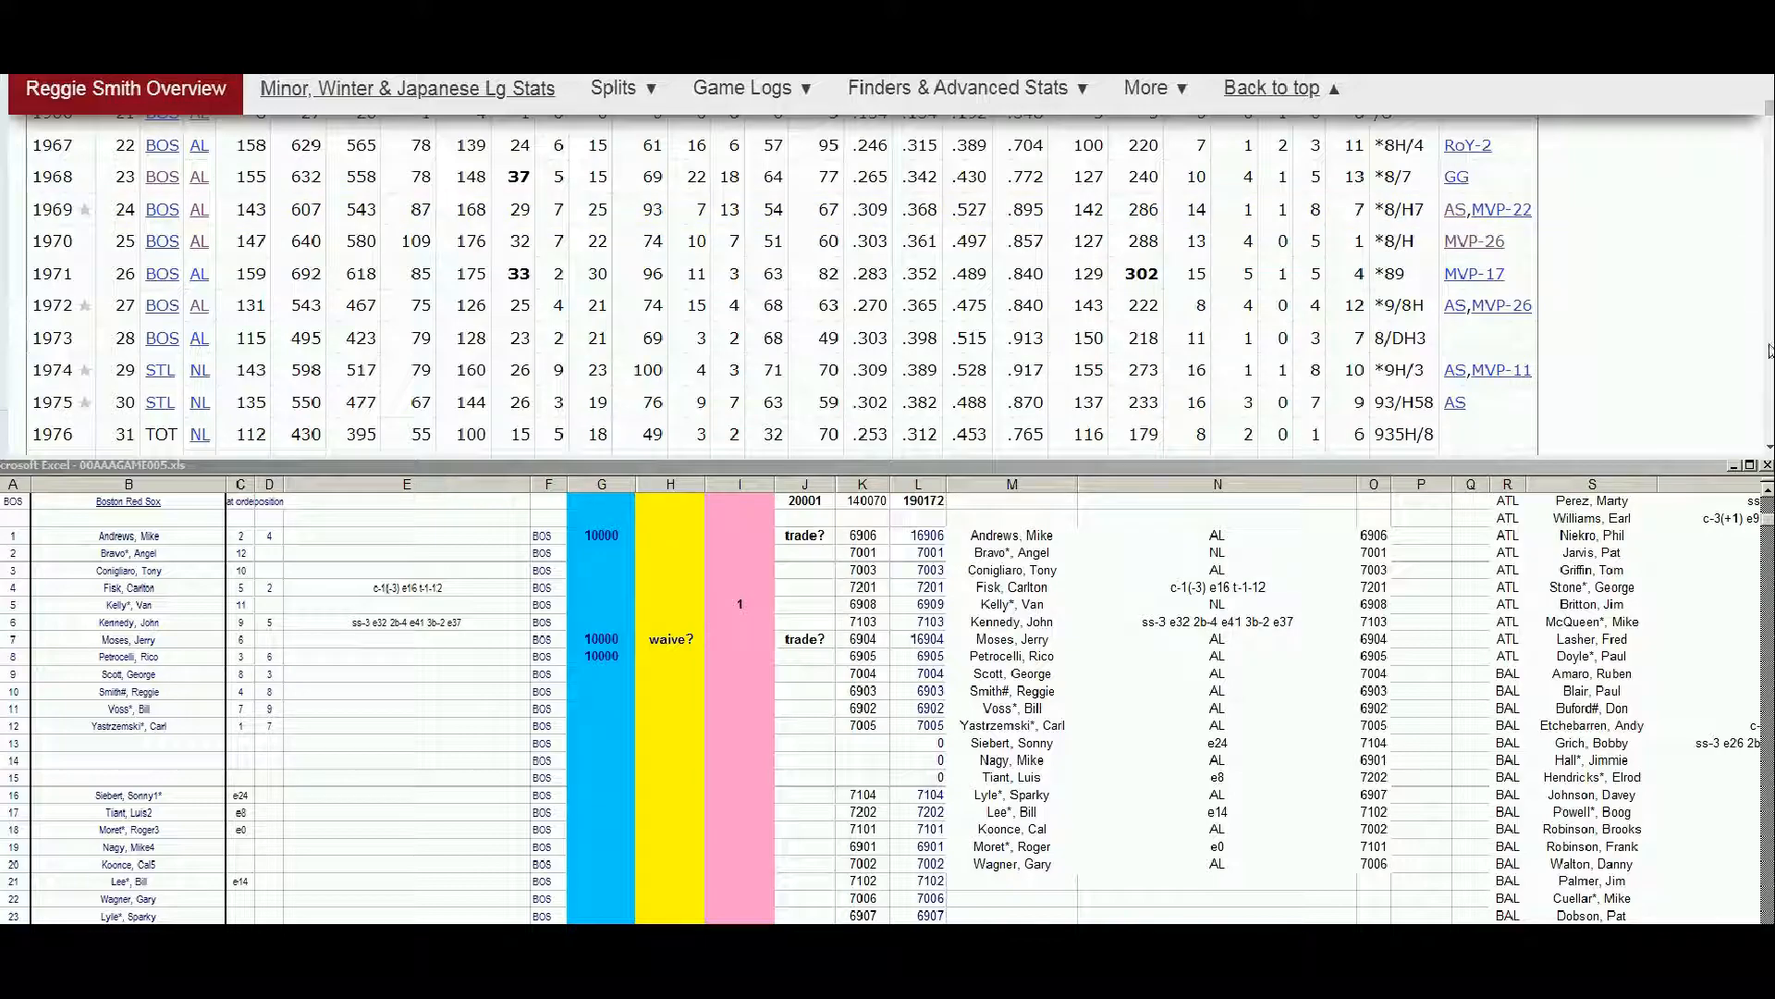
{"action": "scroll", "coordinate": [1768, 450], "scroll_direction": "down", "scroll_amount": 7}
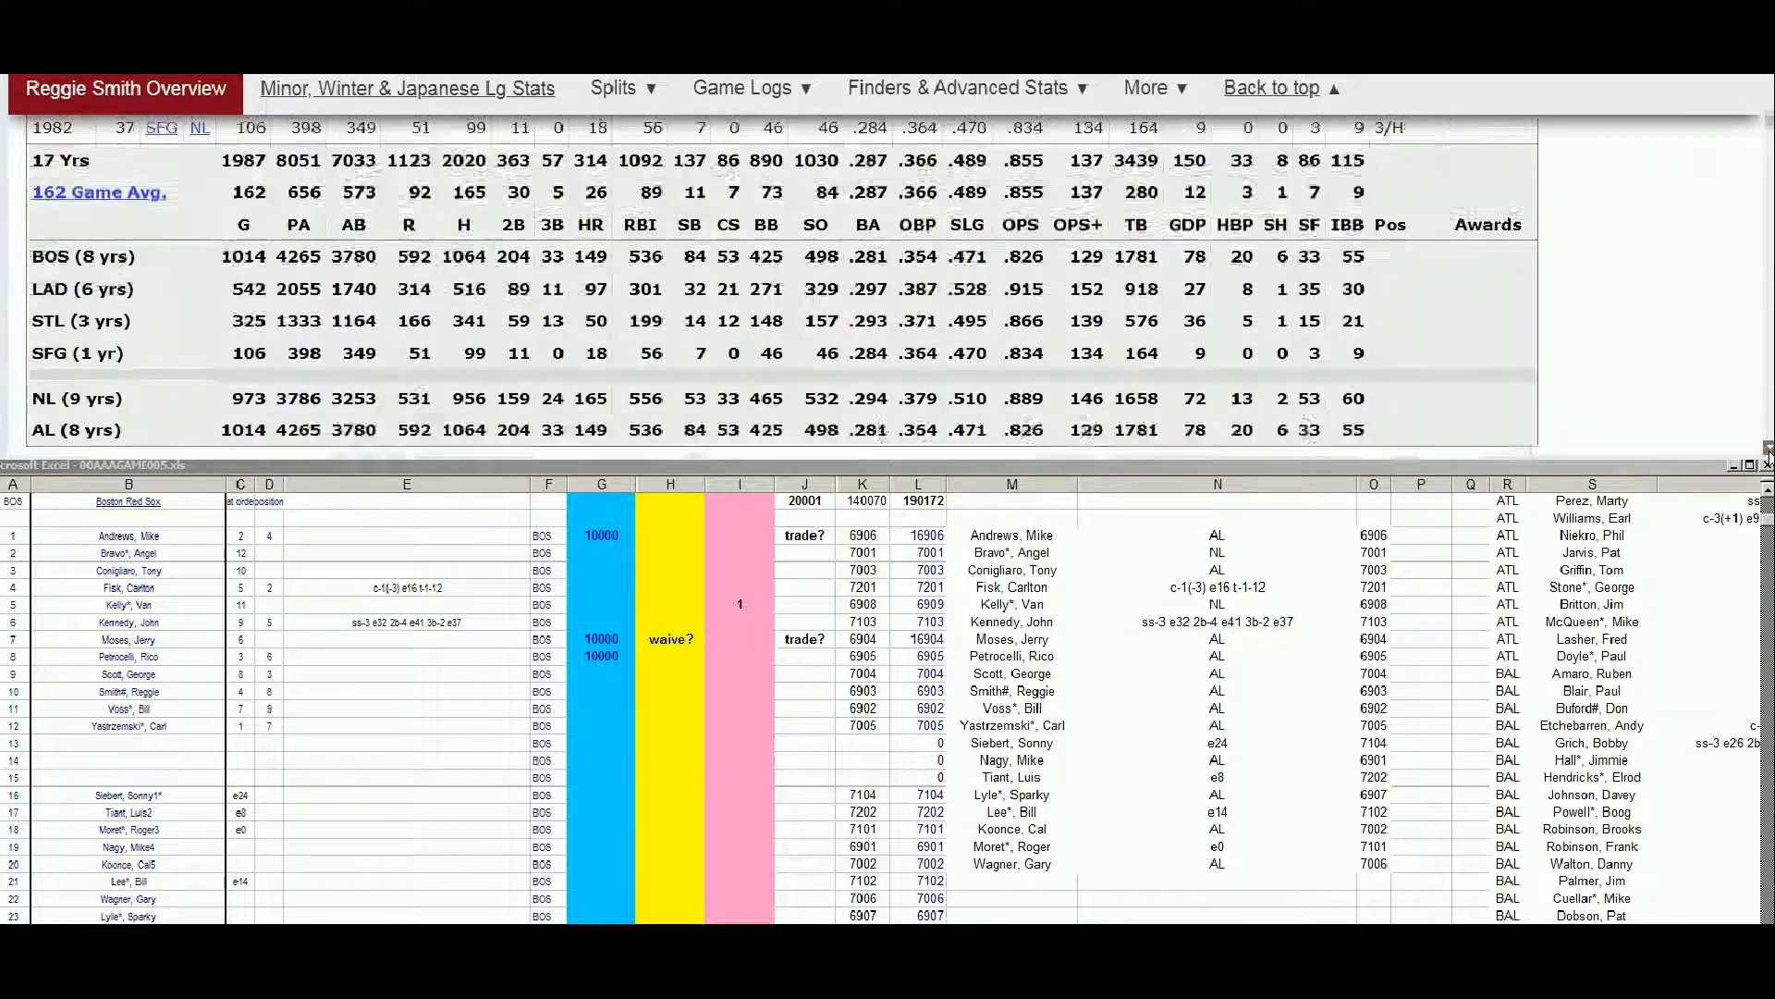
{"action": "scroll", "coordinate": [1768, 449], "scroll_direction": "down", "scroll_amount": 8}
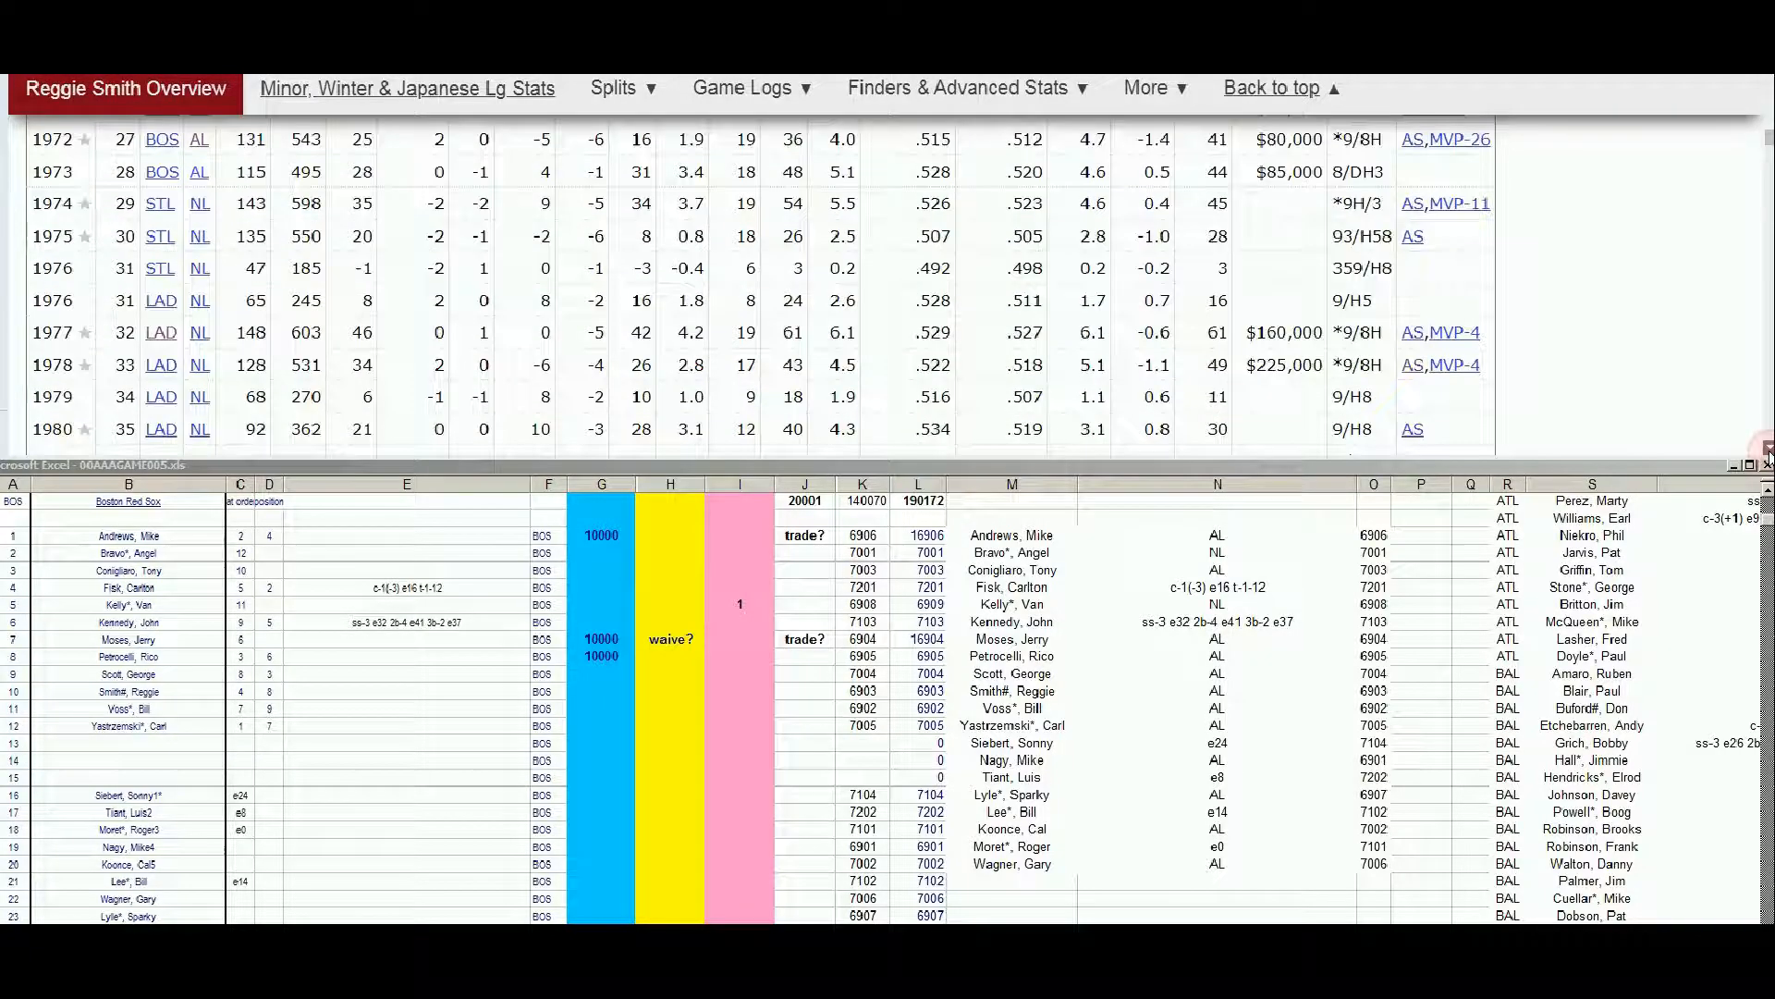
- Examine Reggie Smith's Standard Fielding table for his outfield positions, games and errors in the Boston seasons
{"action": "scroll", "coordinate": [1768, 453], "scroll_direction": "down", "scroll_amount": 10}
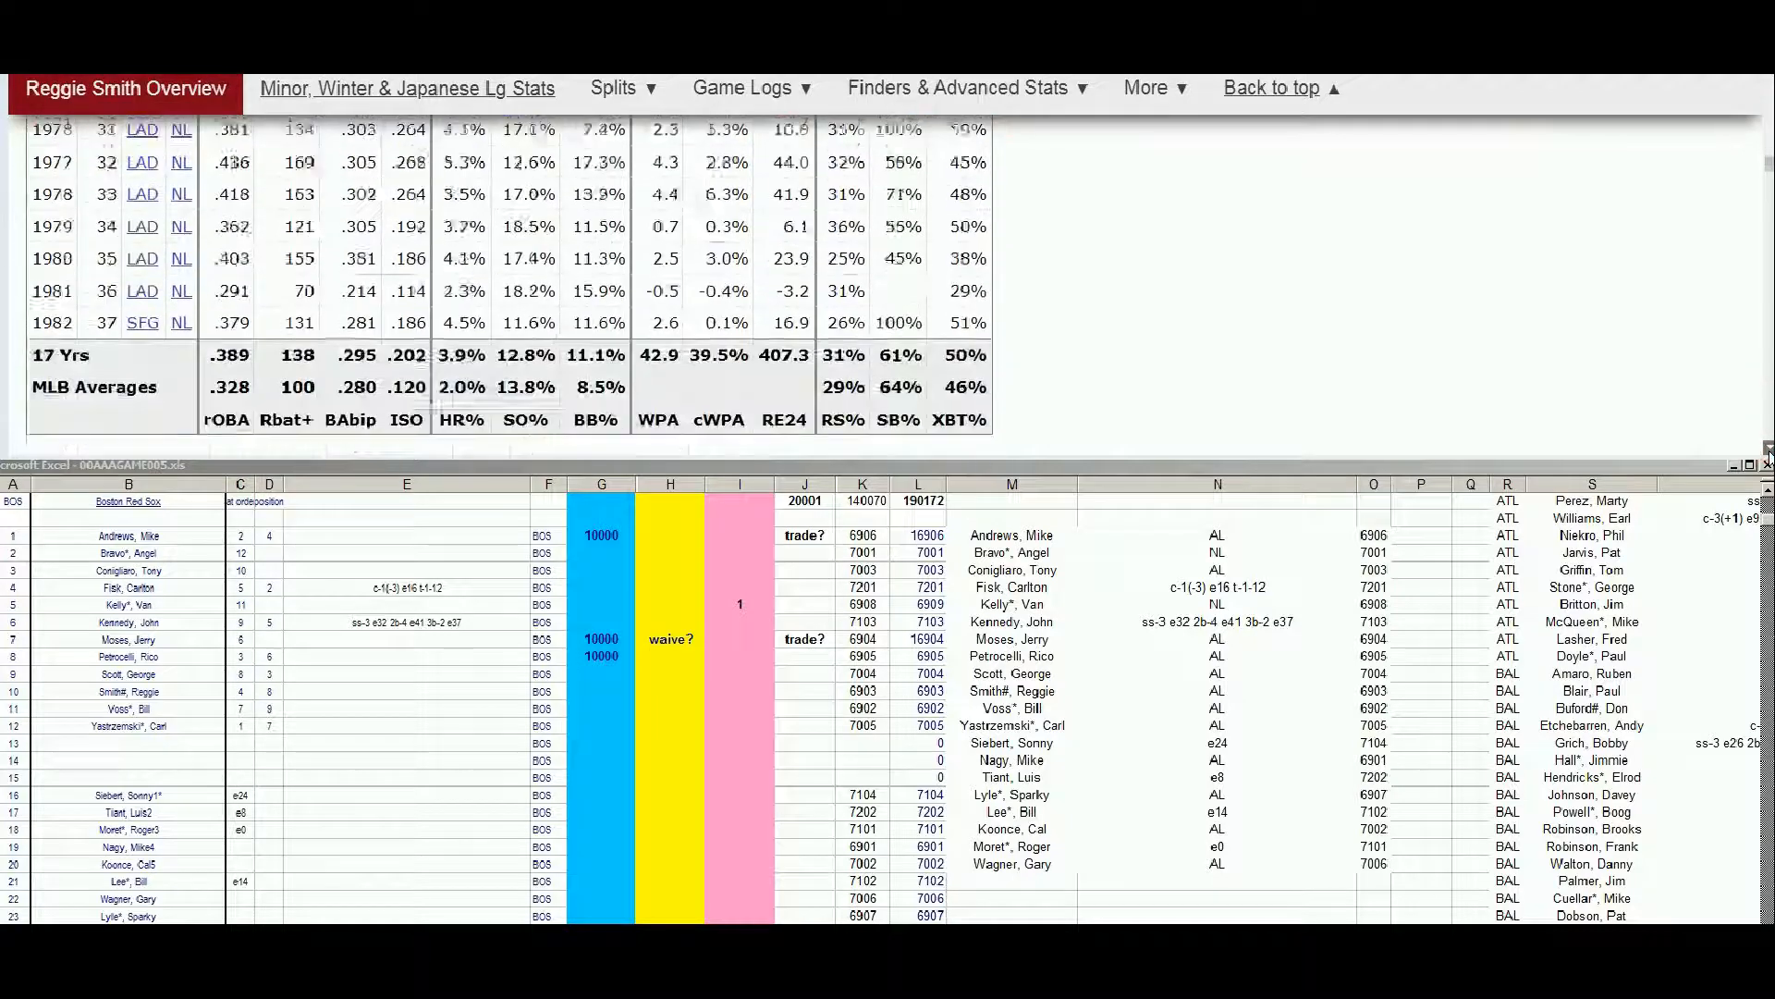
{"action": "scroll", "coordinate": [1768, 453], "scroll_direction": "down", "scroll_amount": 10}
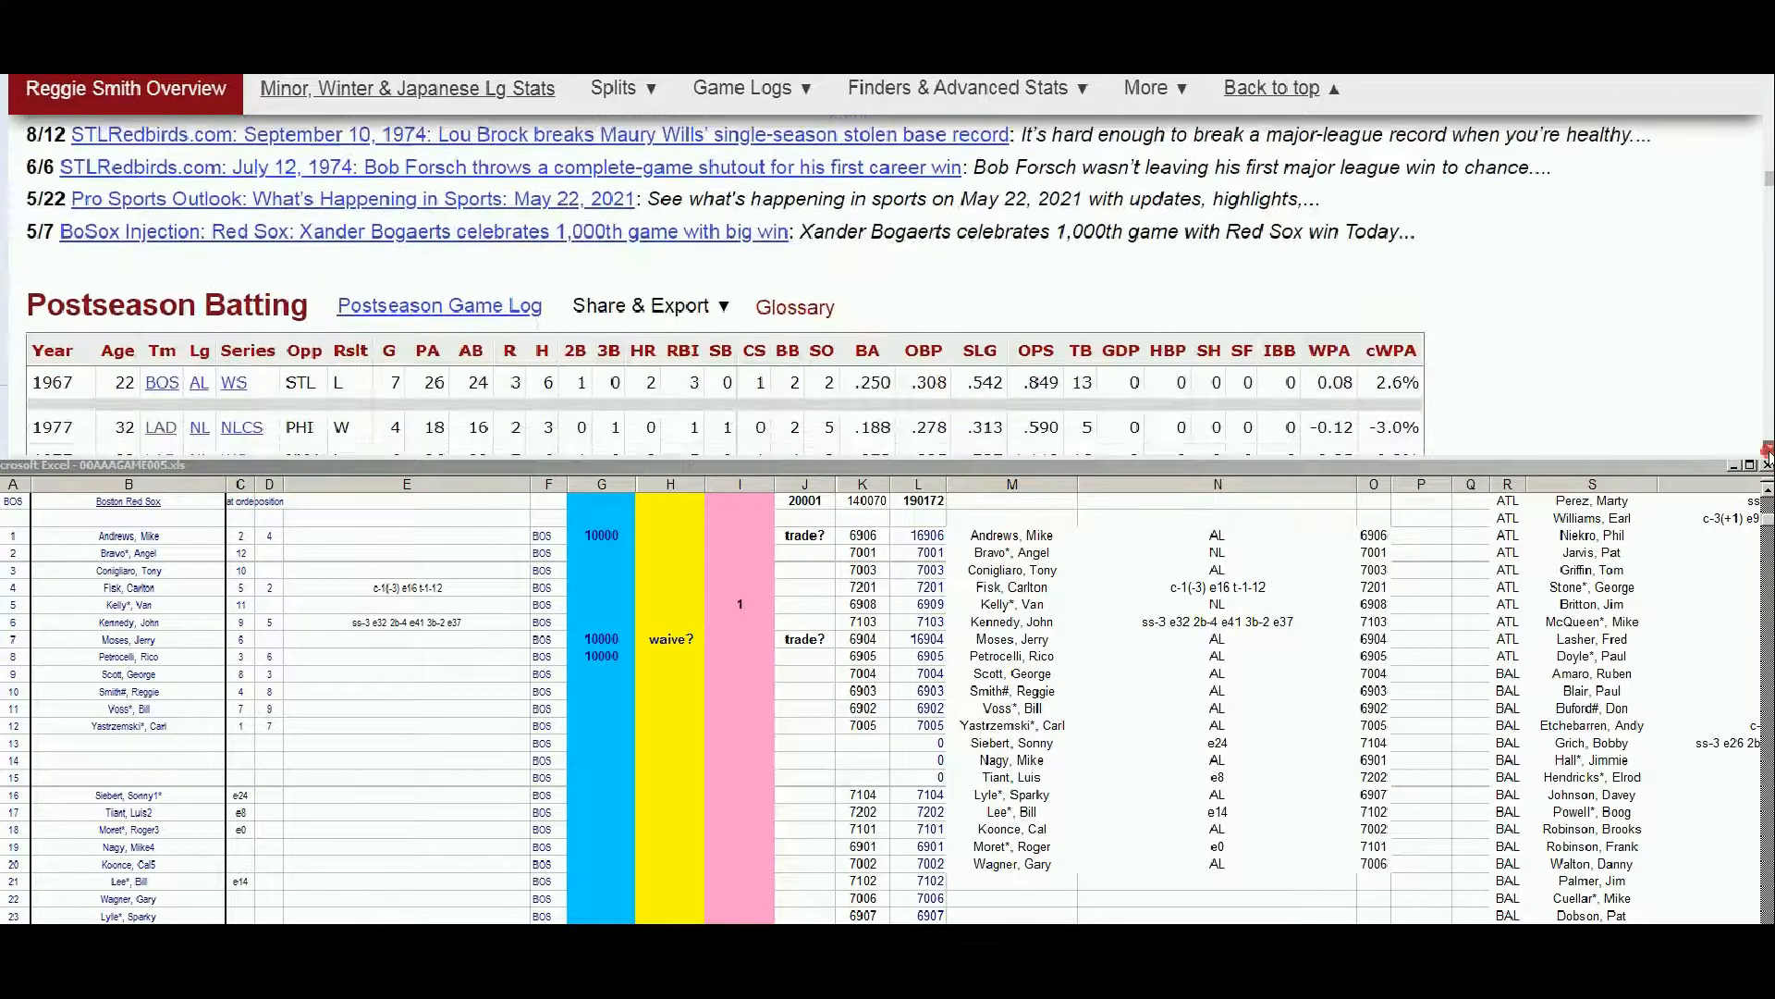
{"action": "scroll", "coordinate": [1768, 451], "scroll_direction": "down", "scroll_amount": 5}
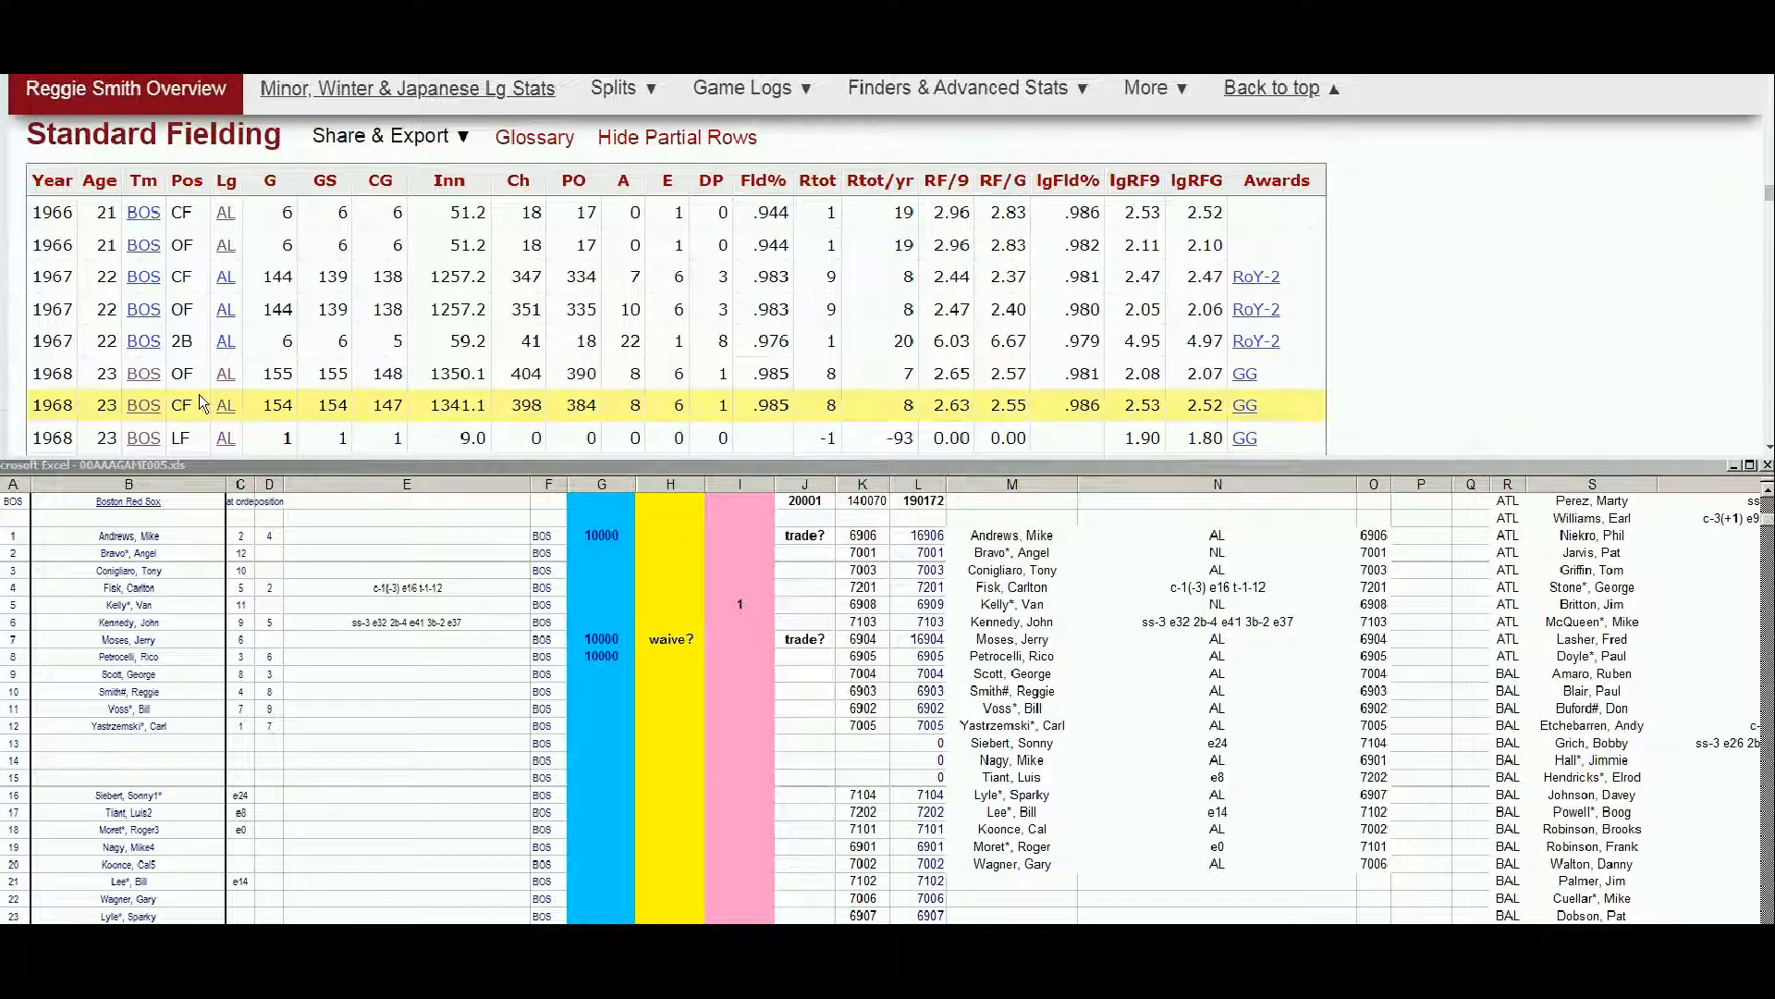
{"action": "scroll", "coordinate": [264, 407], "scroll_direction": "down", "scroll_amount": 1}
{"action": "scroll", "coordinate": [263, 407], "scroll_direction": "down", "scroll_amount": 1}
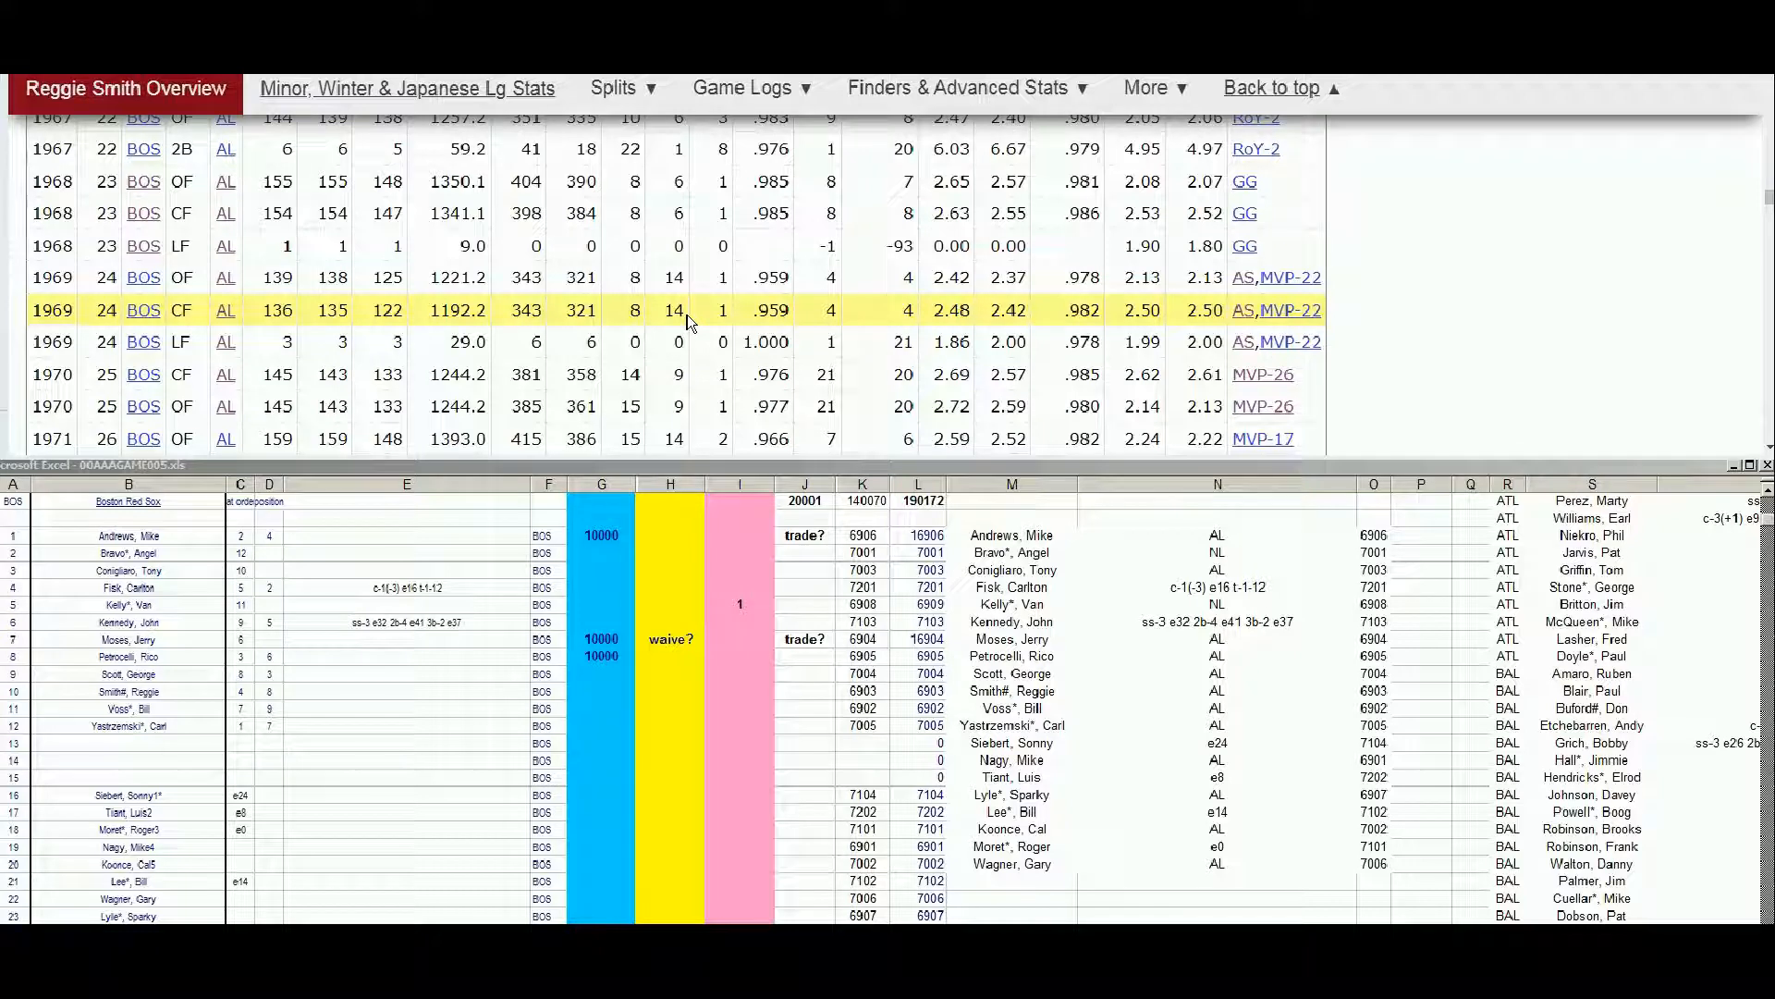
{"action": "scroll", "coordinate": [686, 342], "scroll_direction": "up", "scroll_amount": 2}
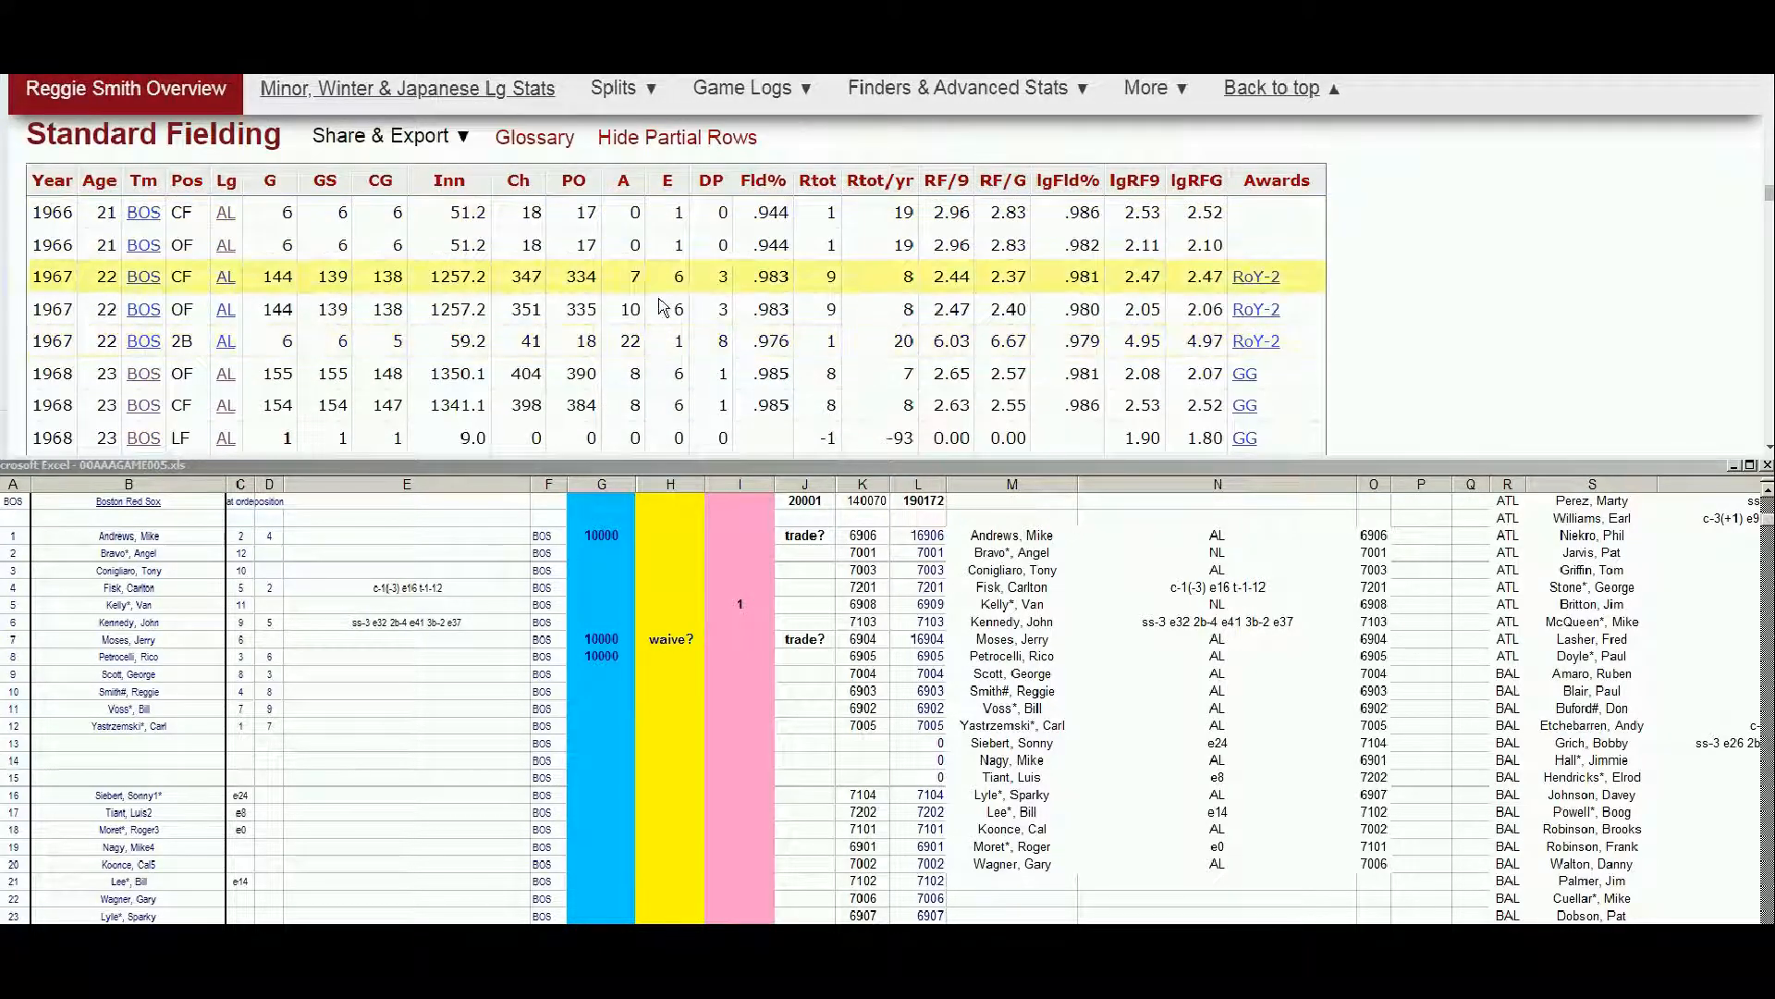
{"action": "scroll", "coordinate": [686, 350], "scroll_direction": "down", "scroll_amount": 3}
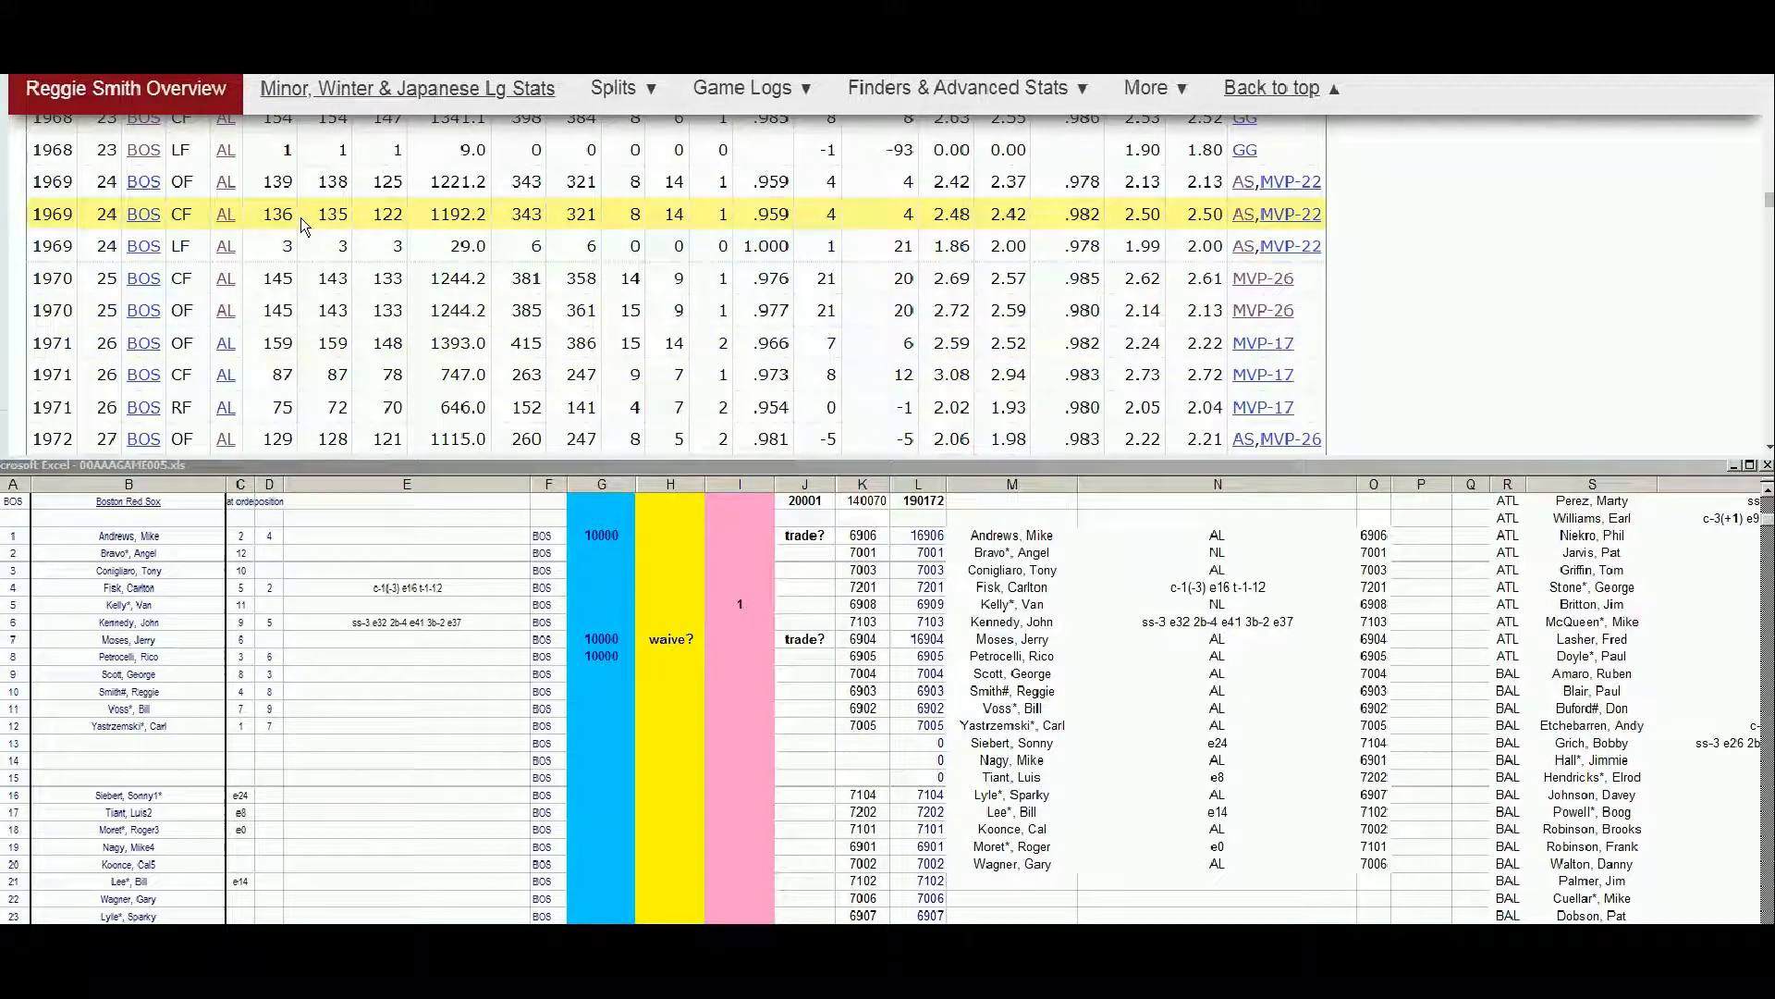
- Go back to Reggie Smith's Standard Batting table and compare his Boston seasons through 1973
{"action": "scroll", "coordinate": [1626, 331], "scroll_direction": "up", "scroll_amount": 3}
{"action": "scroll", "coordinate": [1623, 324], "scroll_direction": "up", "scroll_amount": 20}
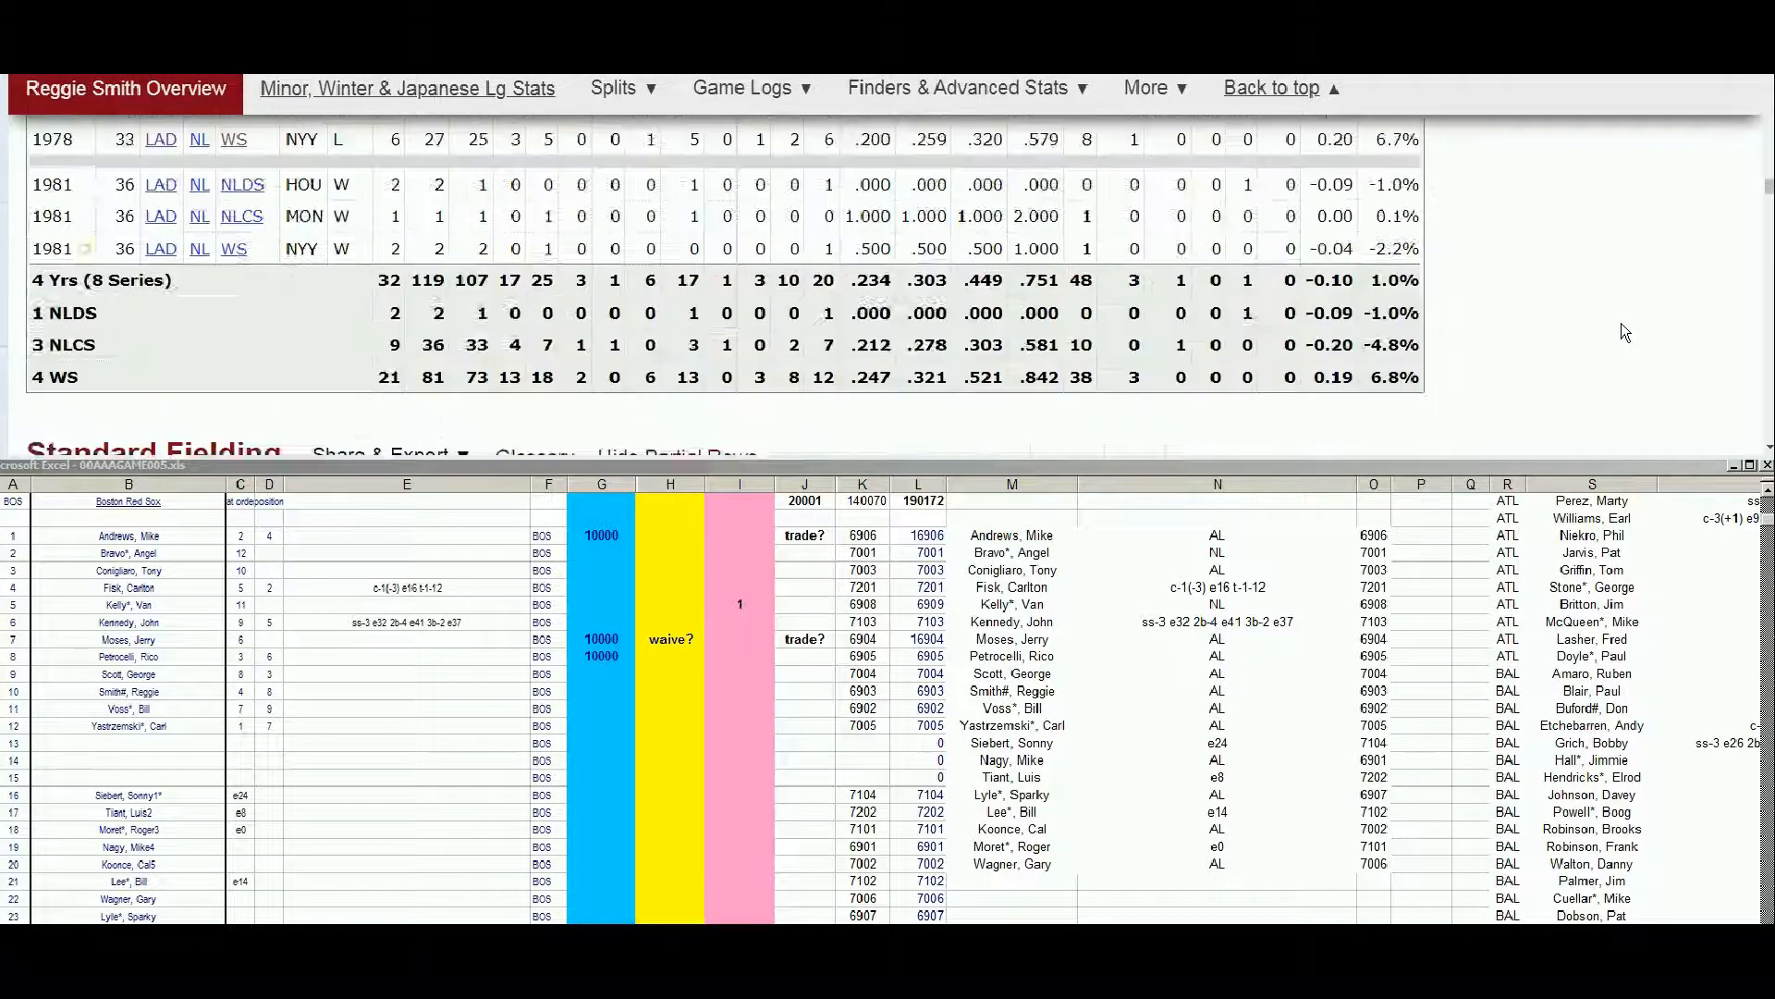
{"action": "scroll", "coordinate": [1621, 325], "scroll_direction": "up", "scroll_amount": 15}
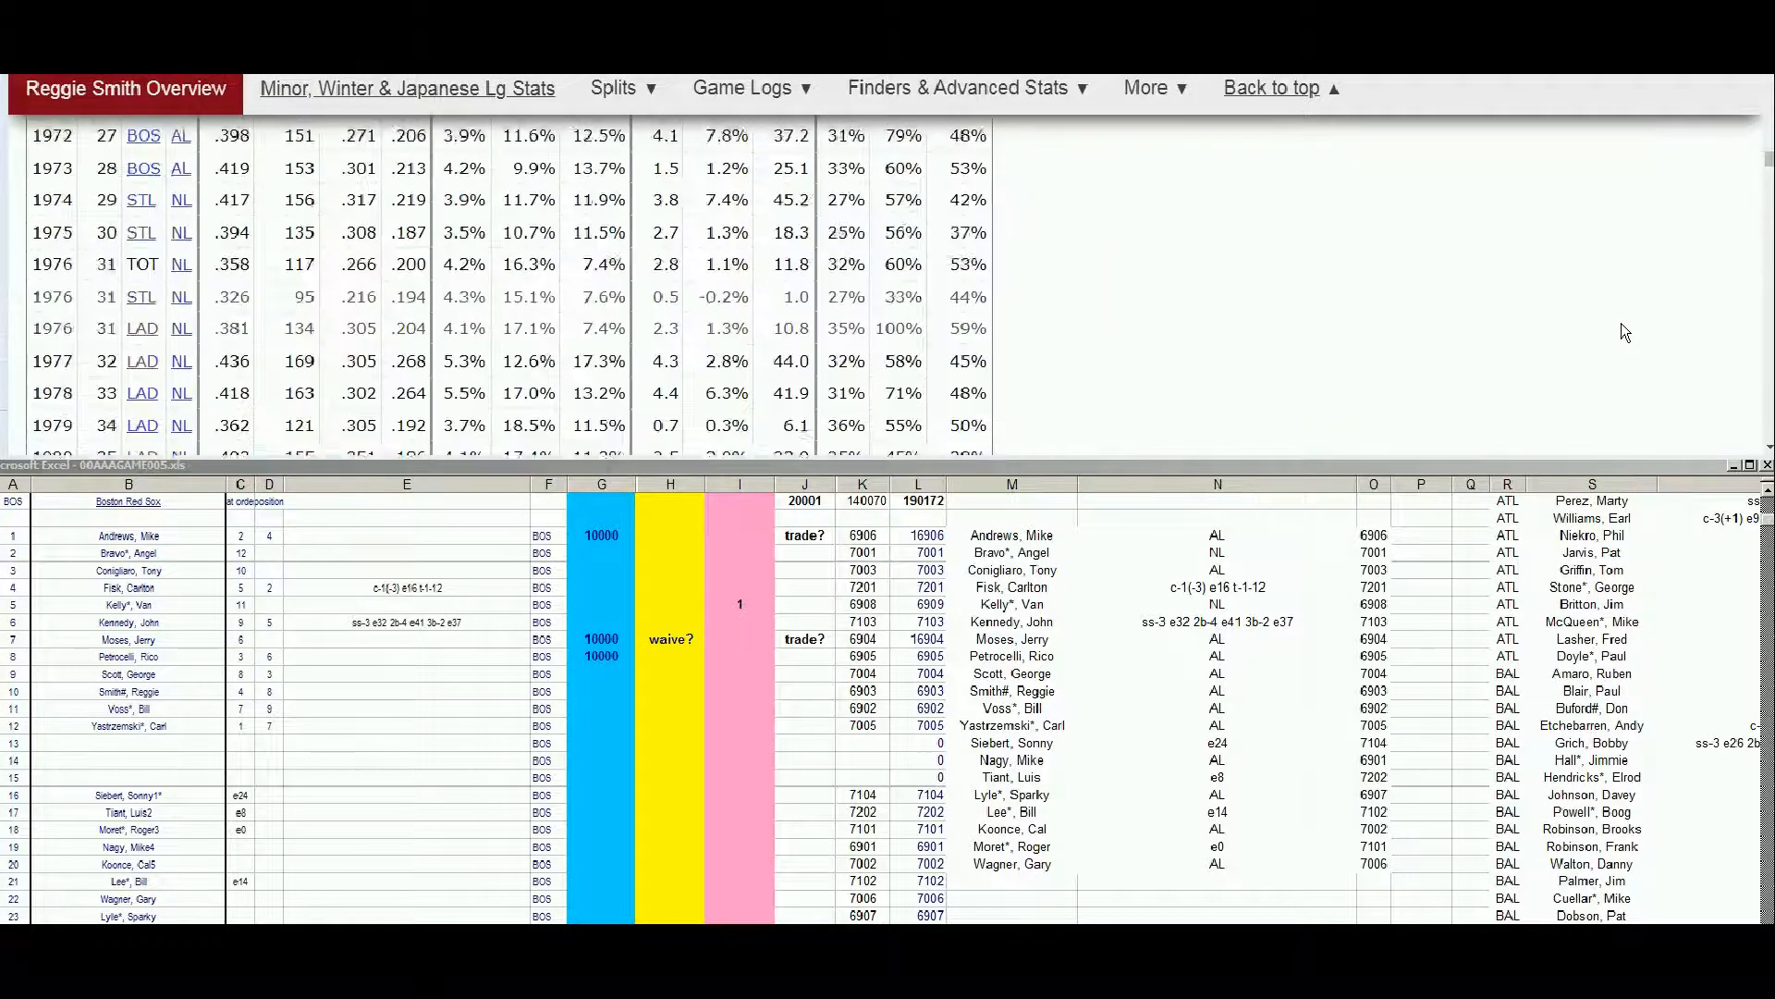
{"action": "scroll", "coordinate": [1619, 326], "scroll_direction": "up", "scroll_amount": 12}
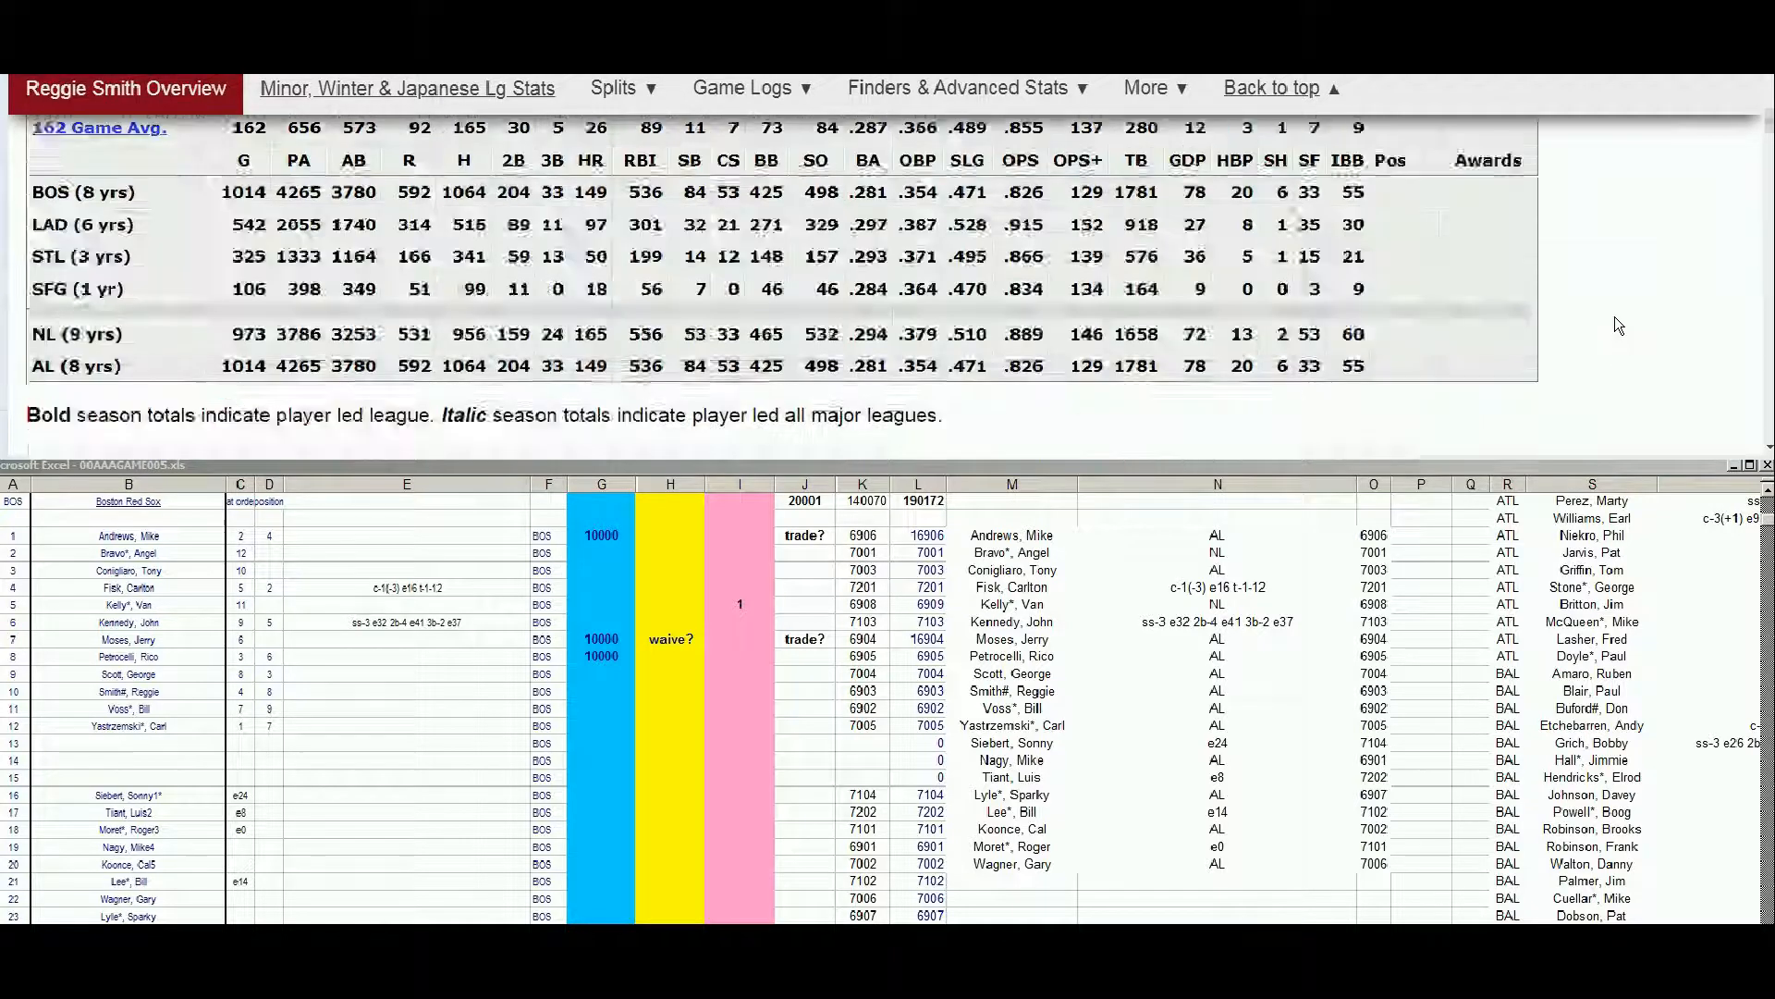
{"action": "scroll", "coordinate": [1618, 326], "scroll_direction": "down", "scroll_amount": 3}
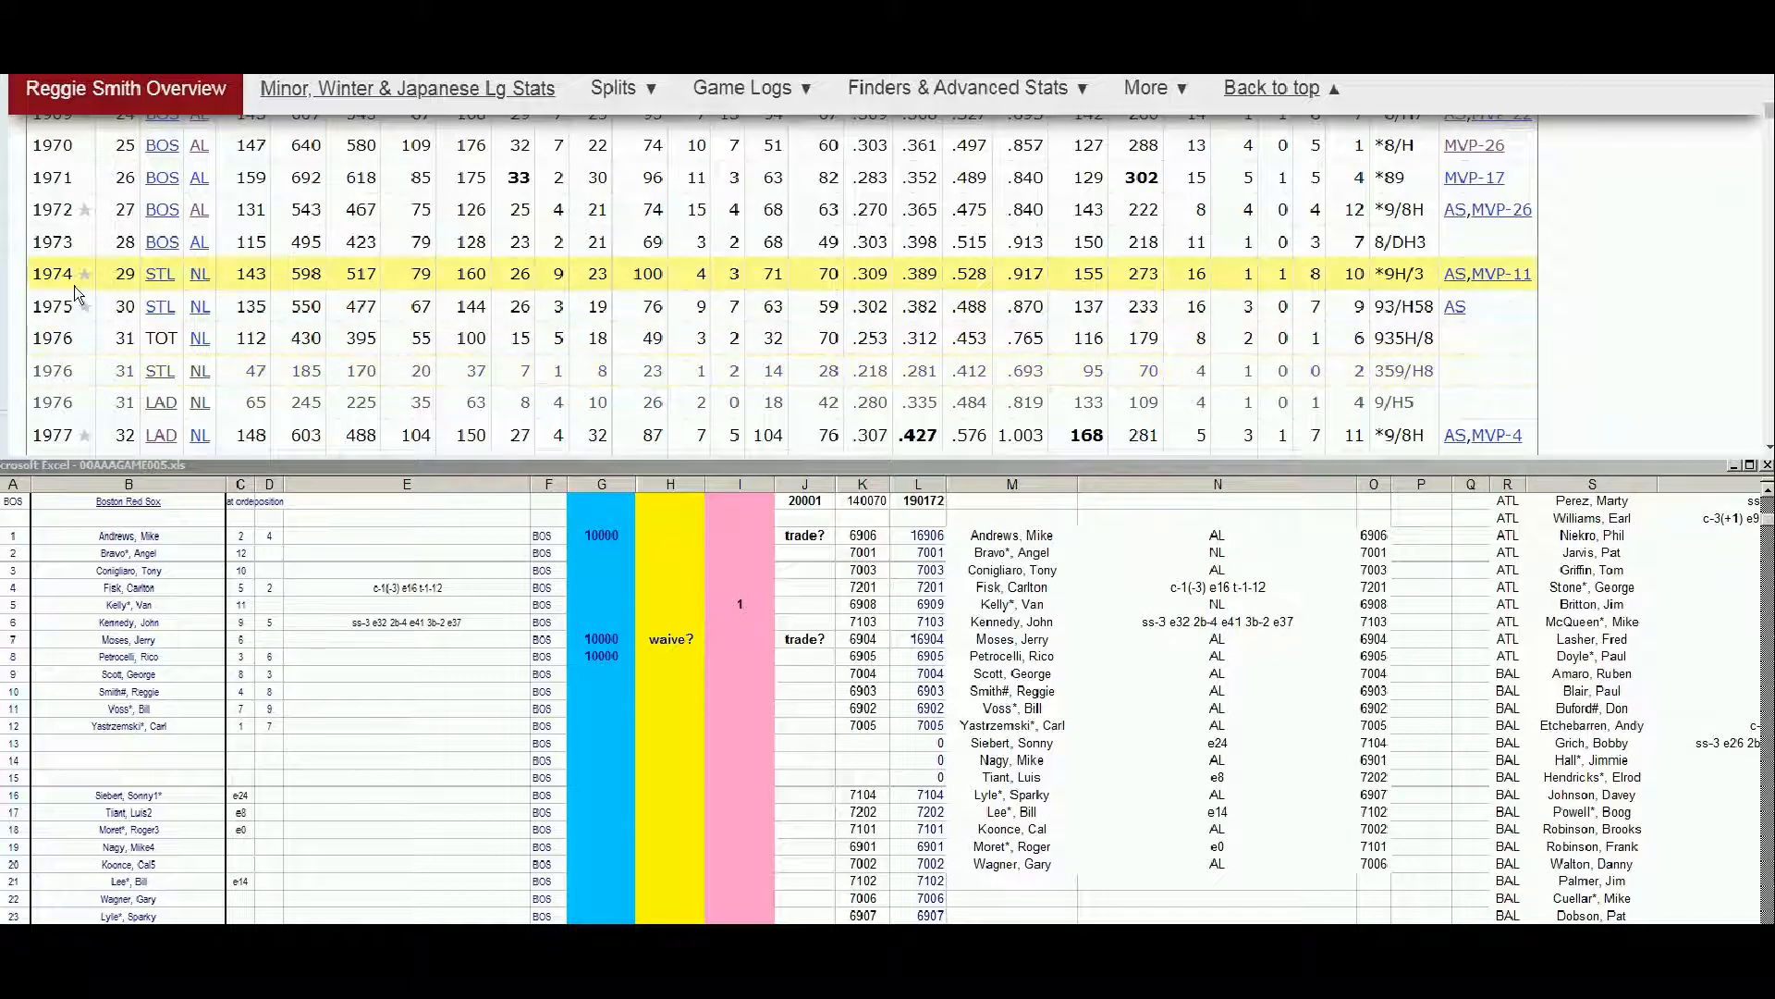
{"action": "scroll", "coordinate": [434, 325], "scroll_direction": "up", "scroll_amount": 2}
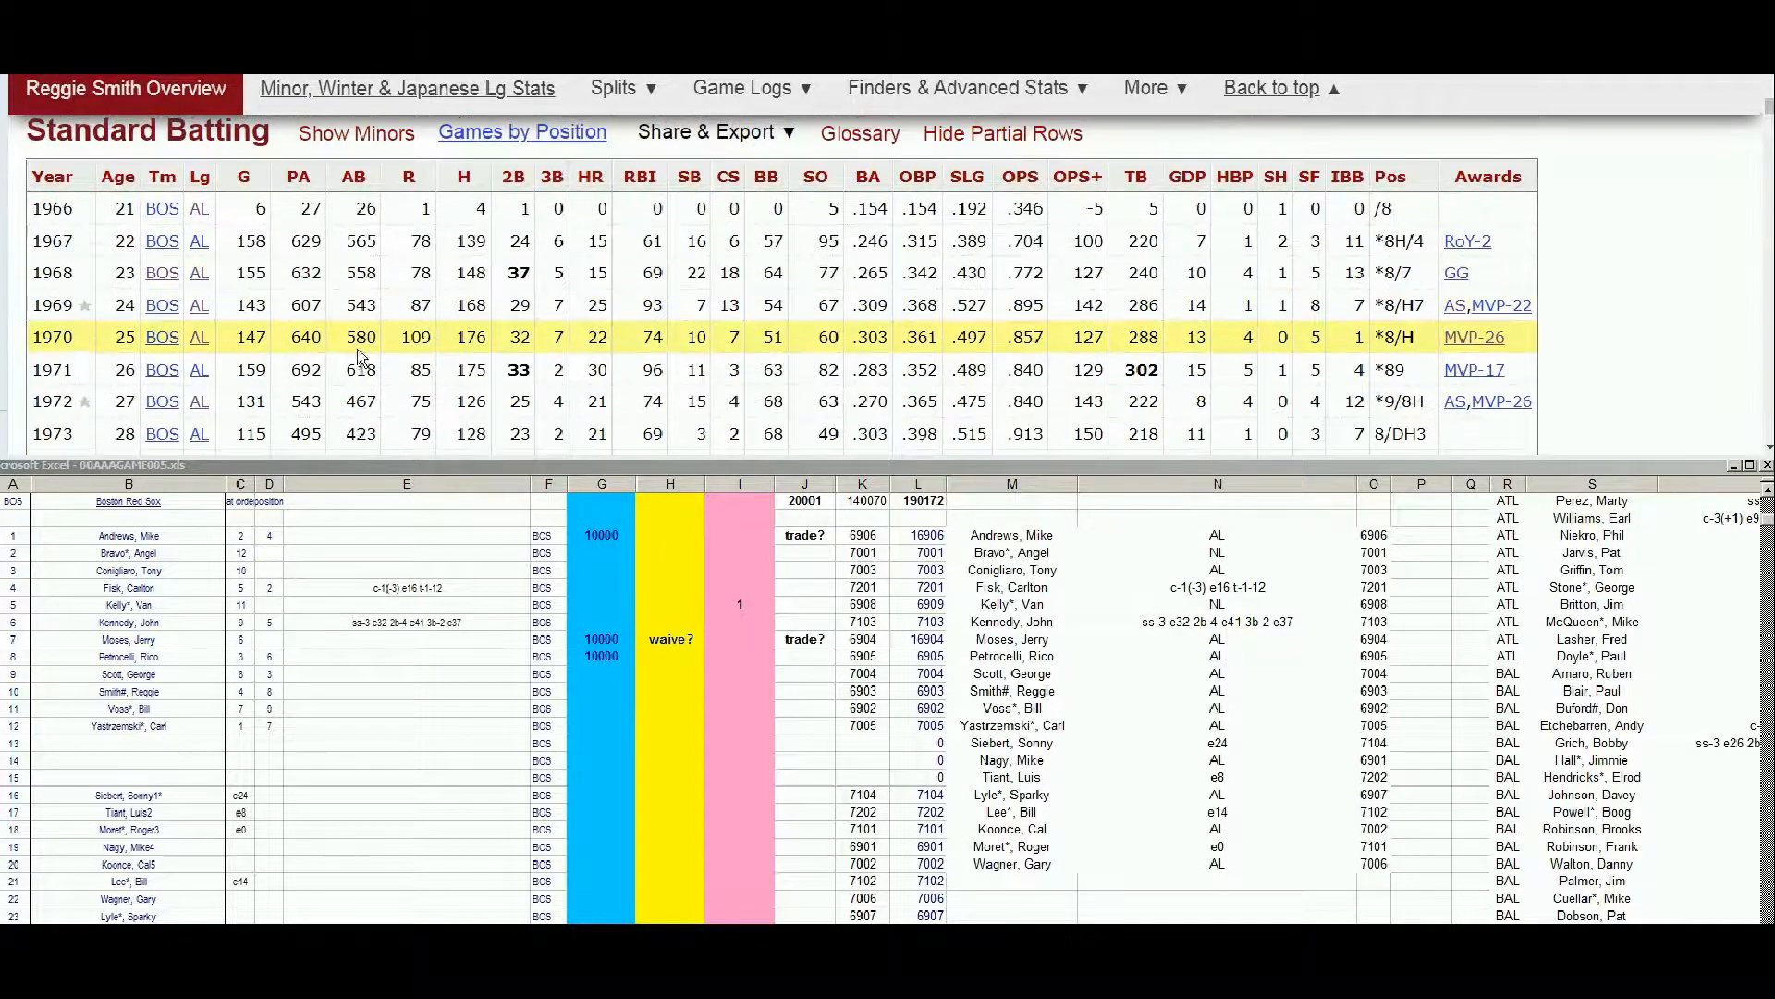
{"action": "scroll", "coordinate": [291, 370], "scroll_direction": "down", "scroll_amount": 2}
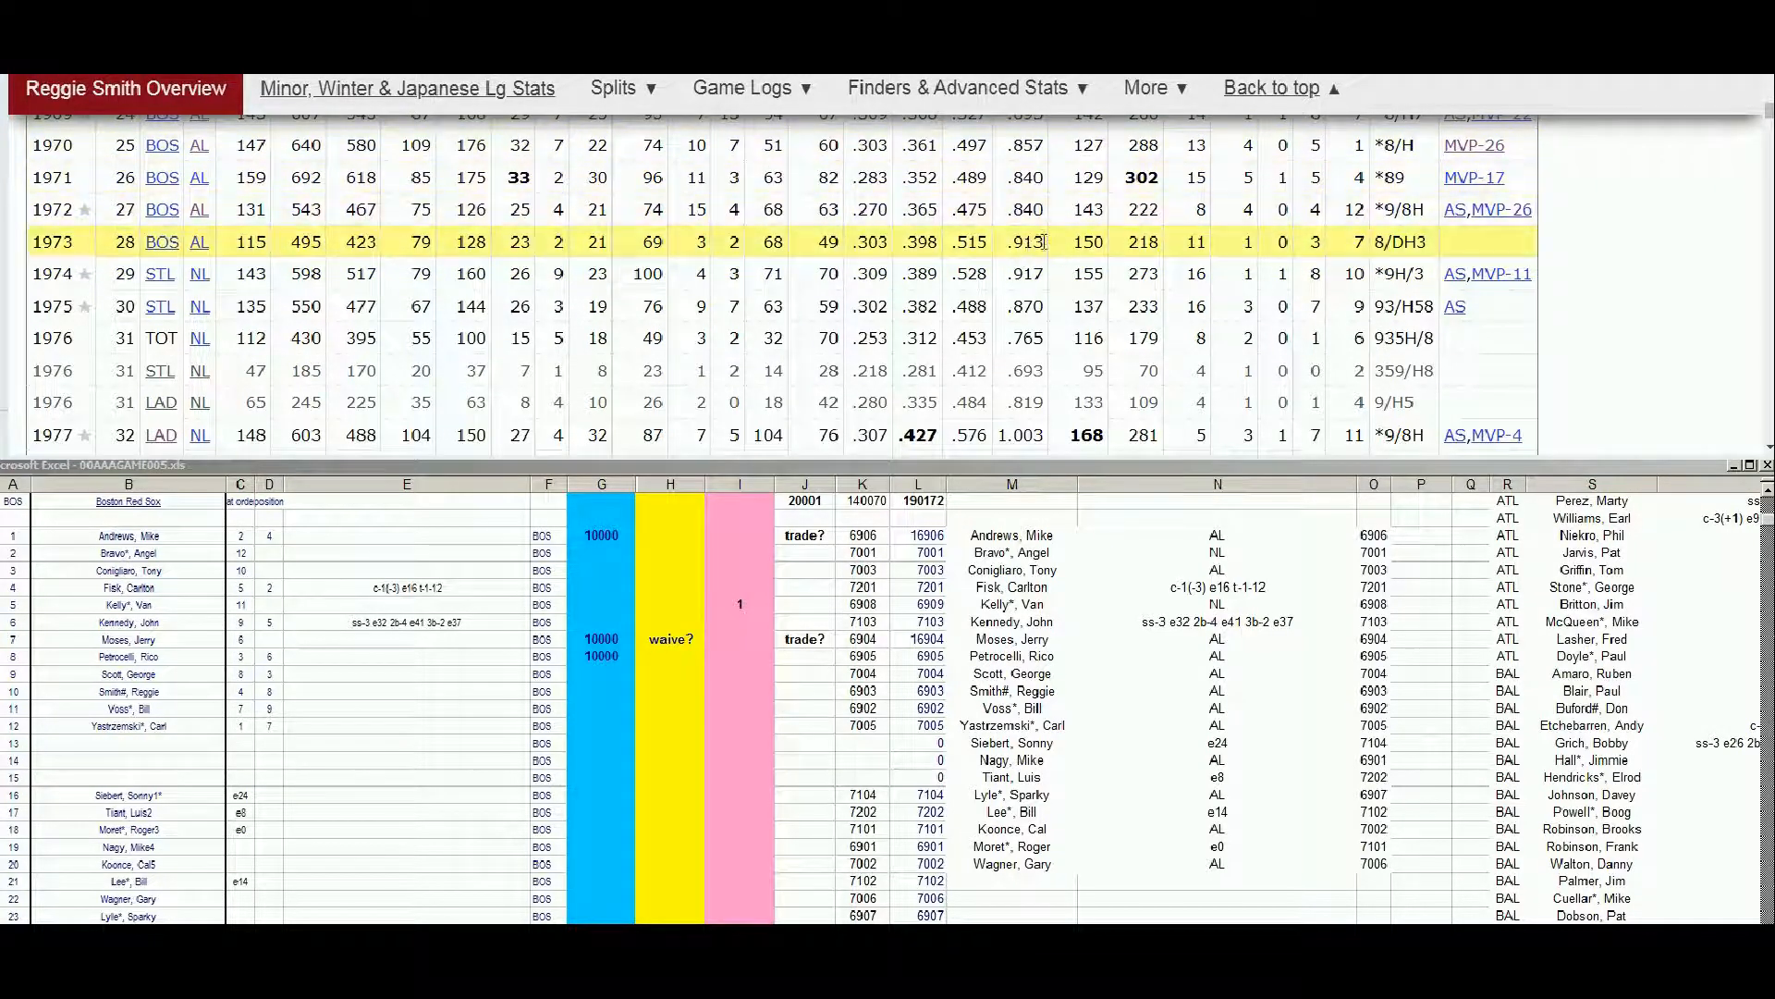
{"action": "left_click", "coordinate": [592, 717]}
{"action": "left_click", "coordinate": [589, 695]}
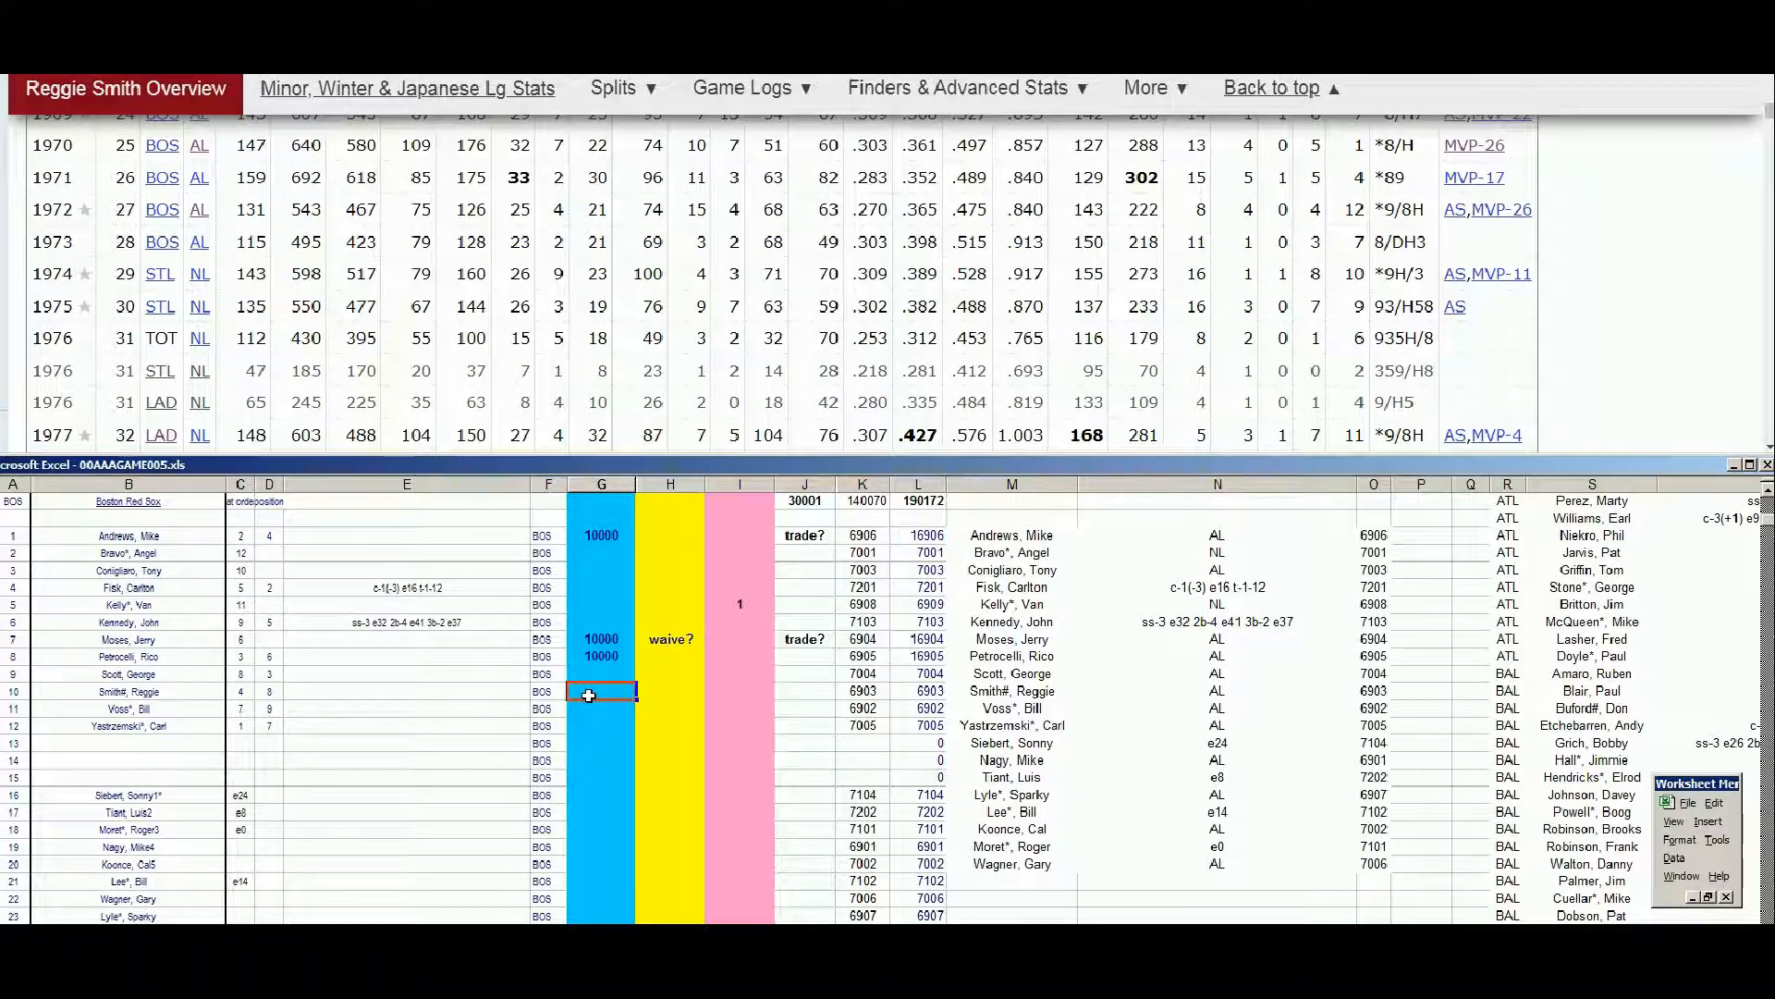
{"action": "type", "text": "10000"}
{"action": "key", "text": "Tab"}
{"action": "key", "text": "Tab"}
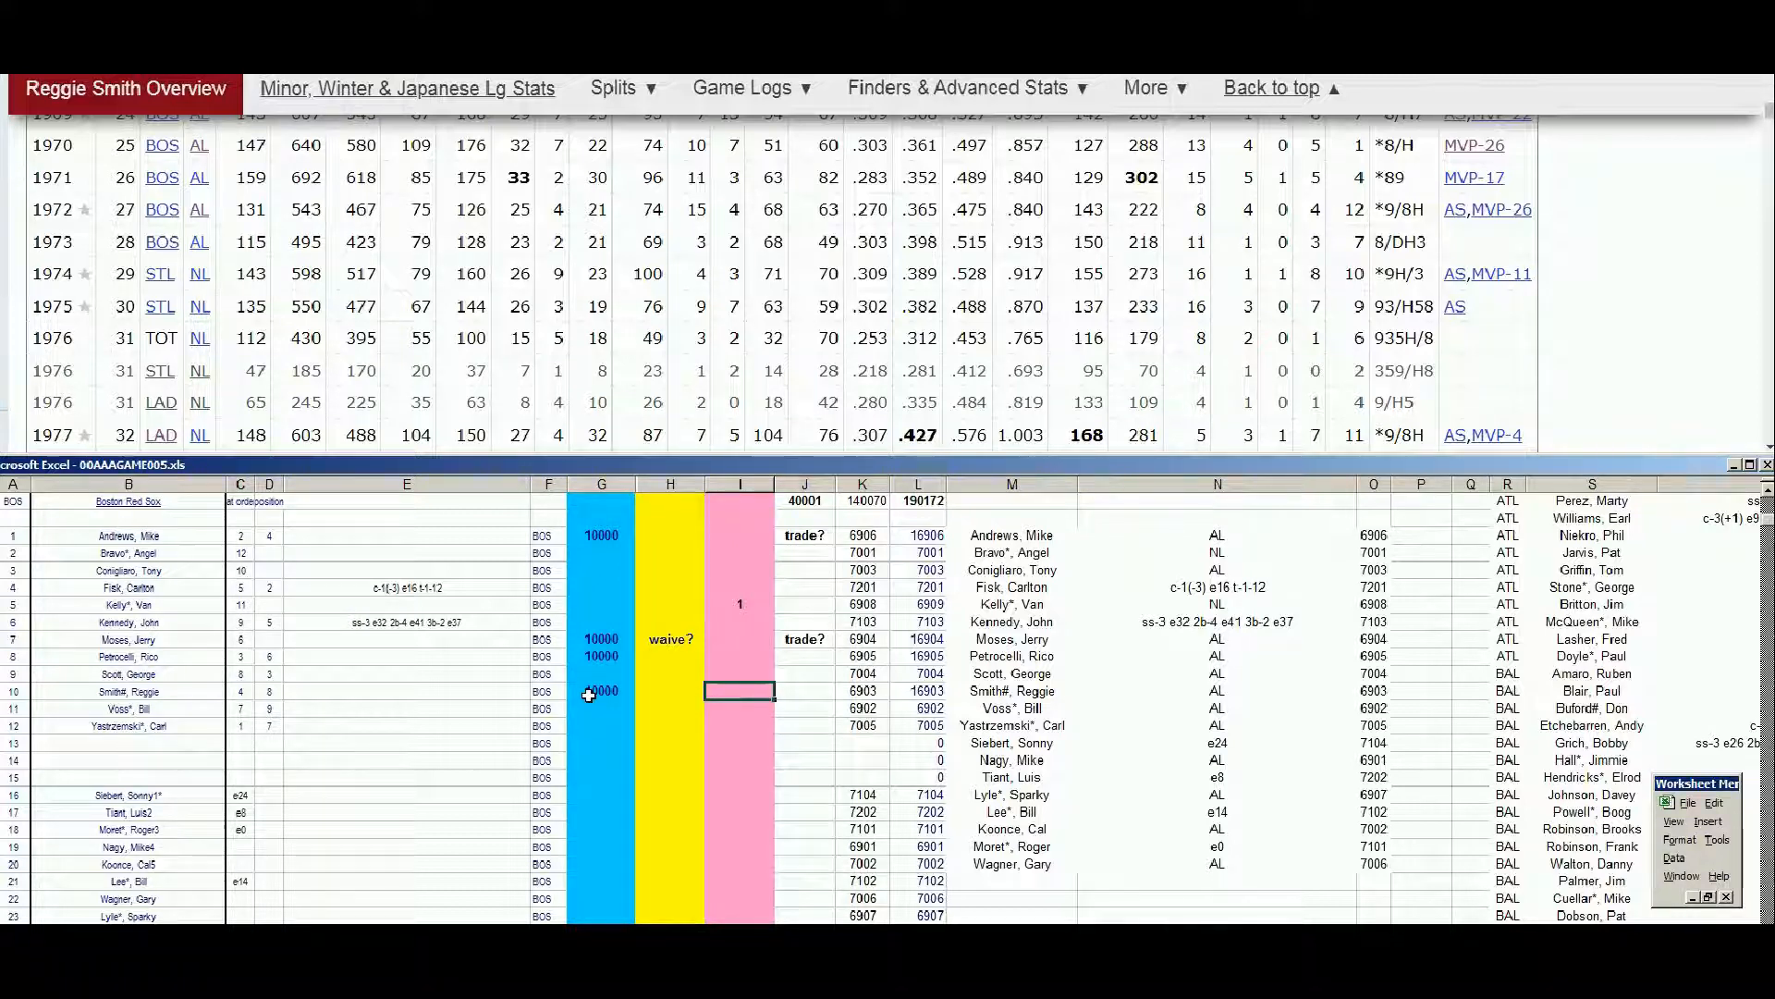
- Look up Bill Voss on Baseball Reference and review his 1968 to 1972 batting seasons, especially 1969 and 1970
{"action": "left_click_drag", "start_coordinate": [1769, 112], "coordinate": [1769, 81]}
{"action": "left_click", "coordinate": [1382, 140]}
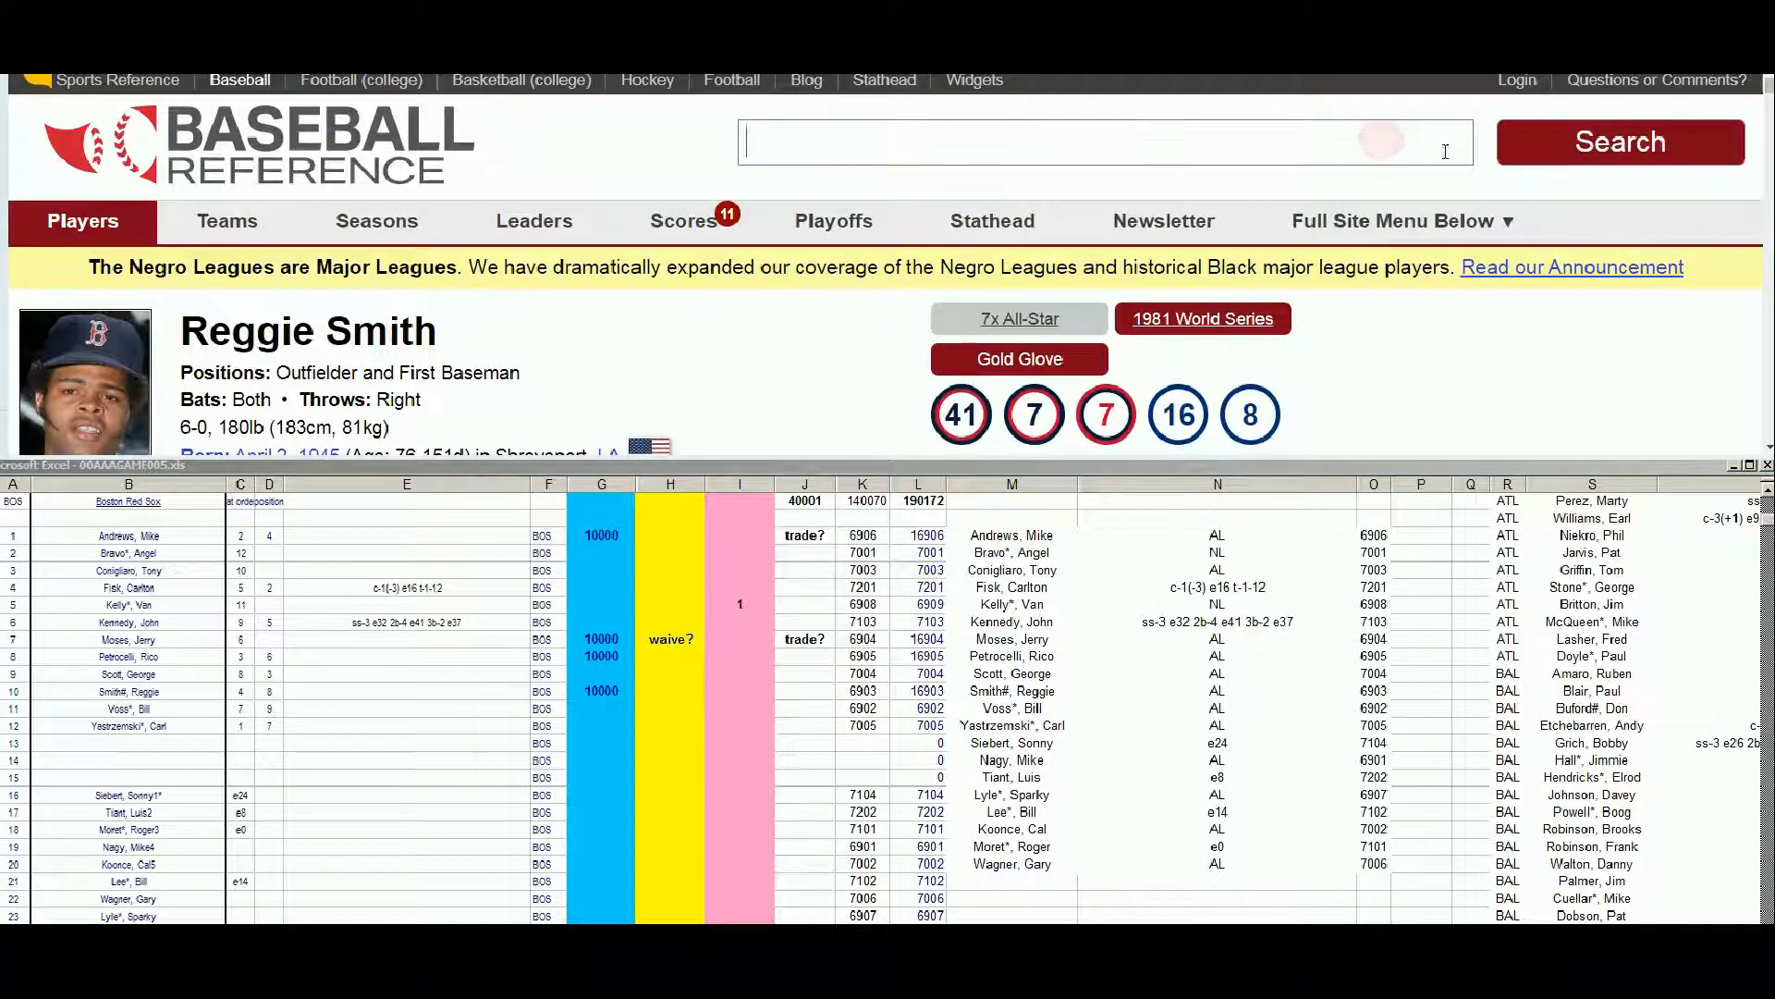
{"action": "type", "text": "voss"}
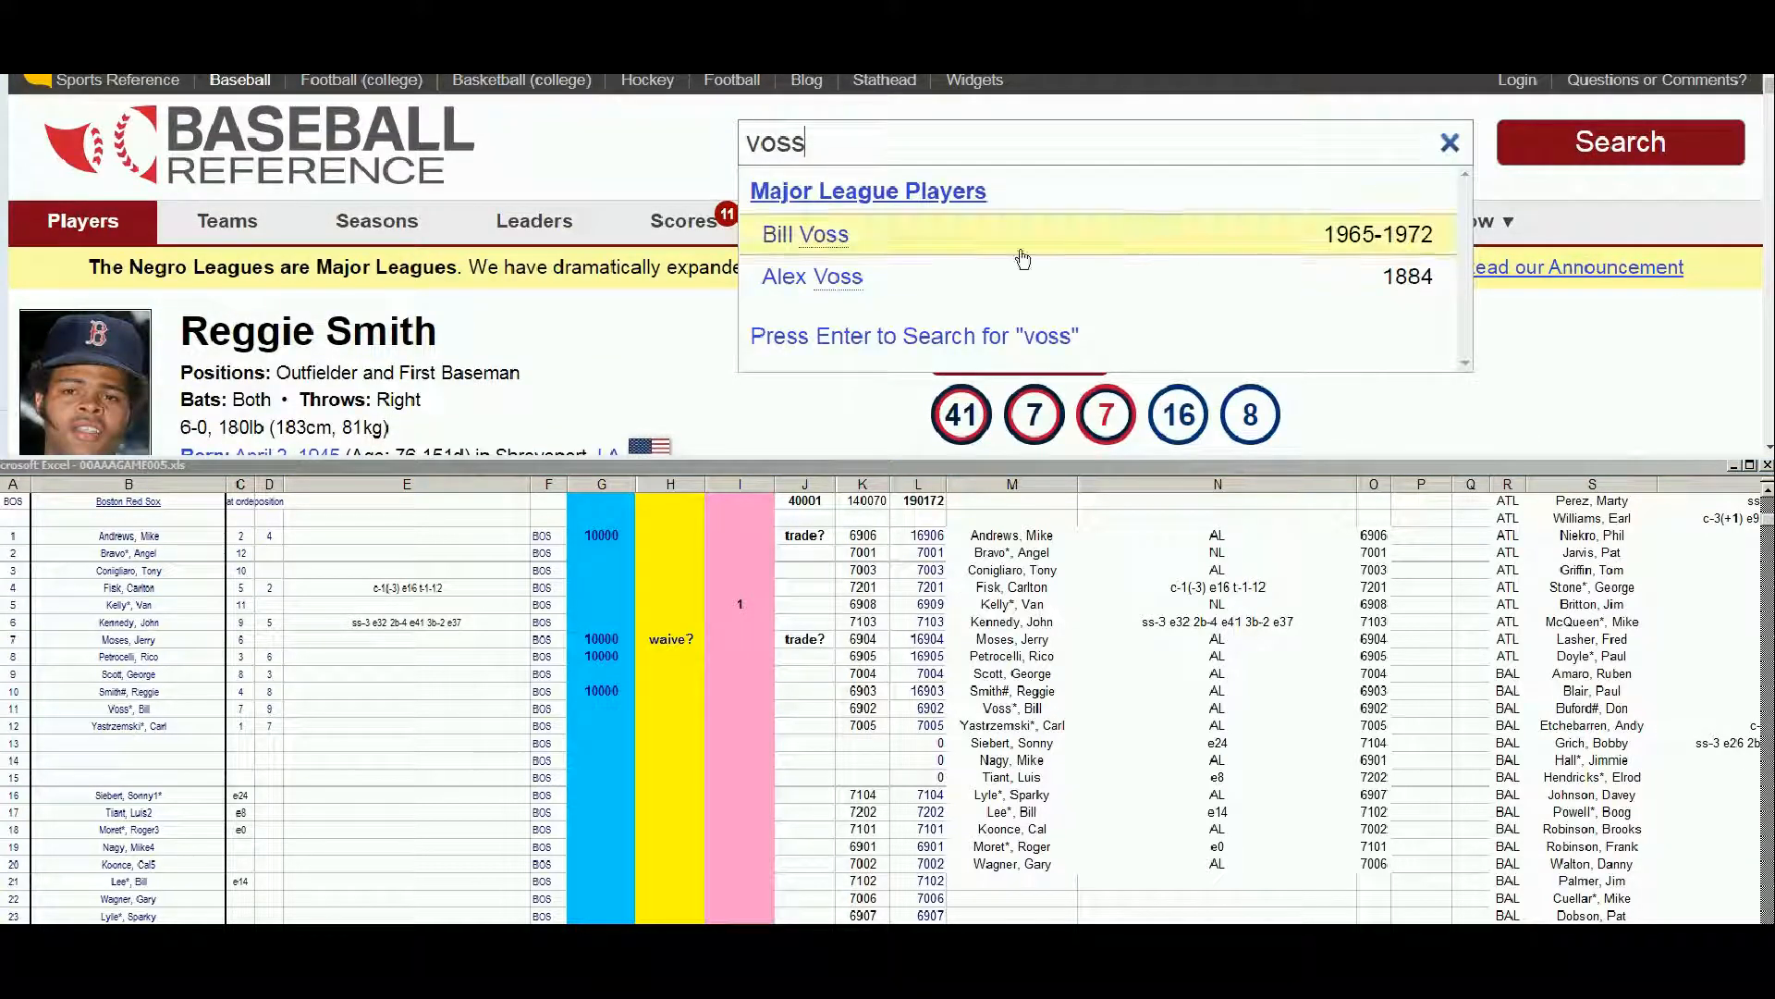
{"action": "left_click", "coordinate": [823, 241]}
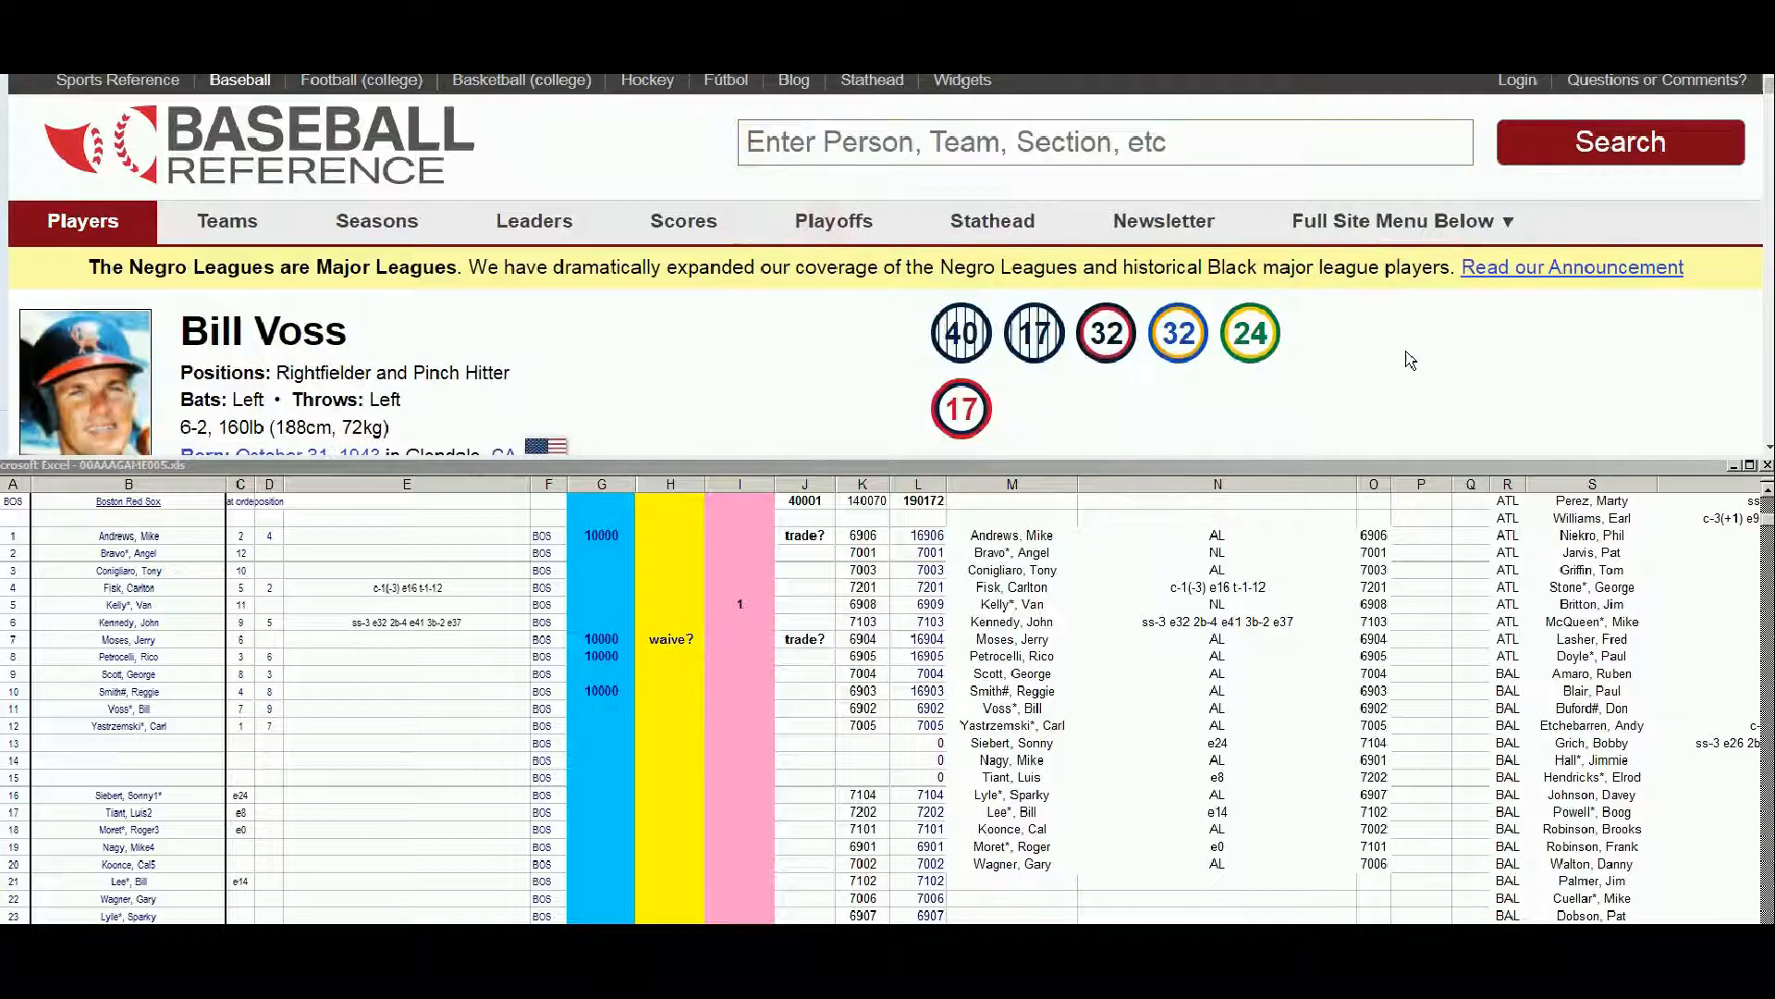
{"action": "scroll", "coordinate": [1563, 352], "scroll_direction": "down", "scroll_amount": 8}
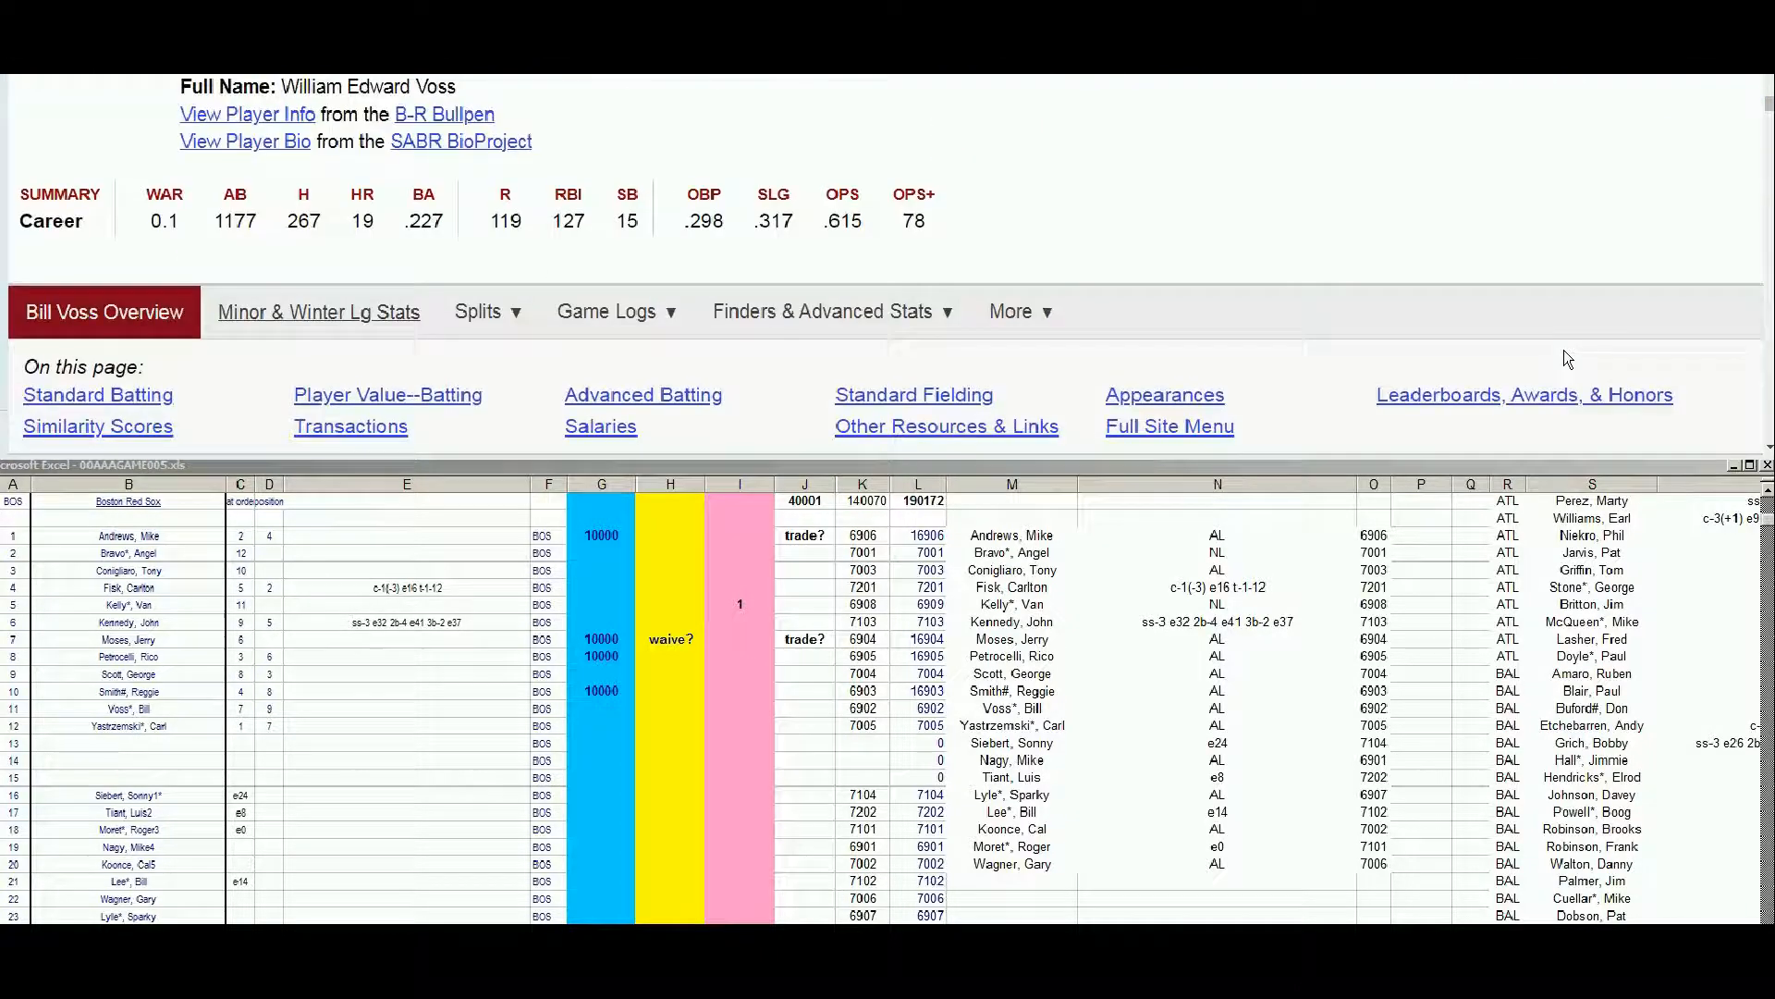
{"action": "scroll", "coordinate": [1563, 349], "scroll_direction": "down", "scroll_amount": 3}
{"action": "scroll", "coordinate": [1563, 350], "scroll_direction": "down", "scroll_amount": 2}
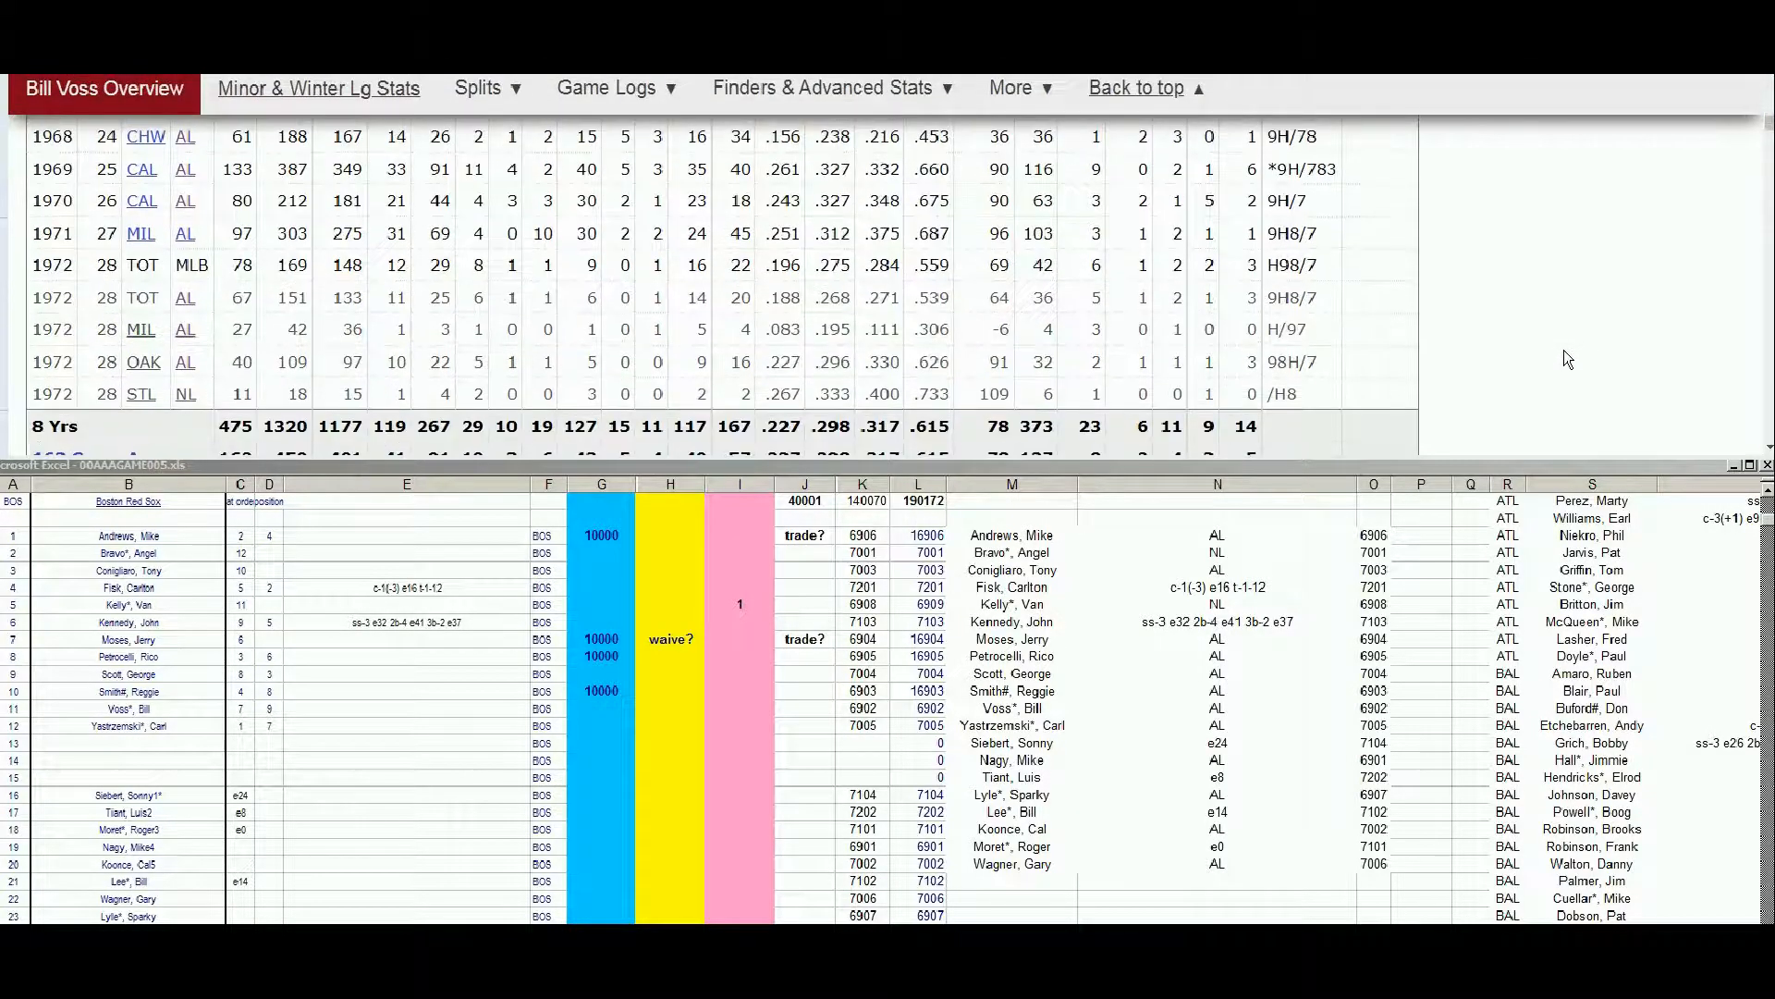
{"action": "left_click", "coordinate": [552, 167]}
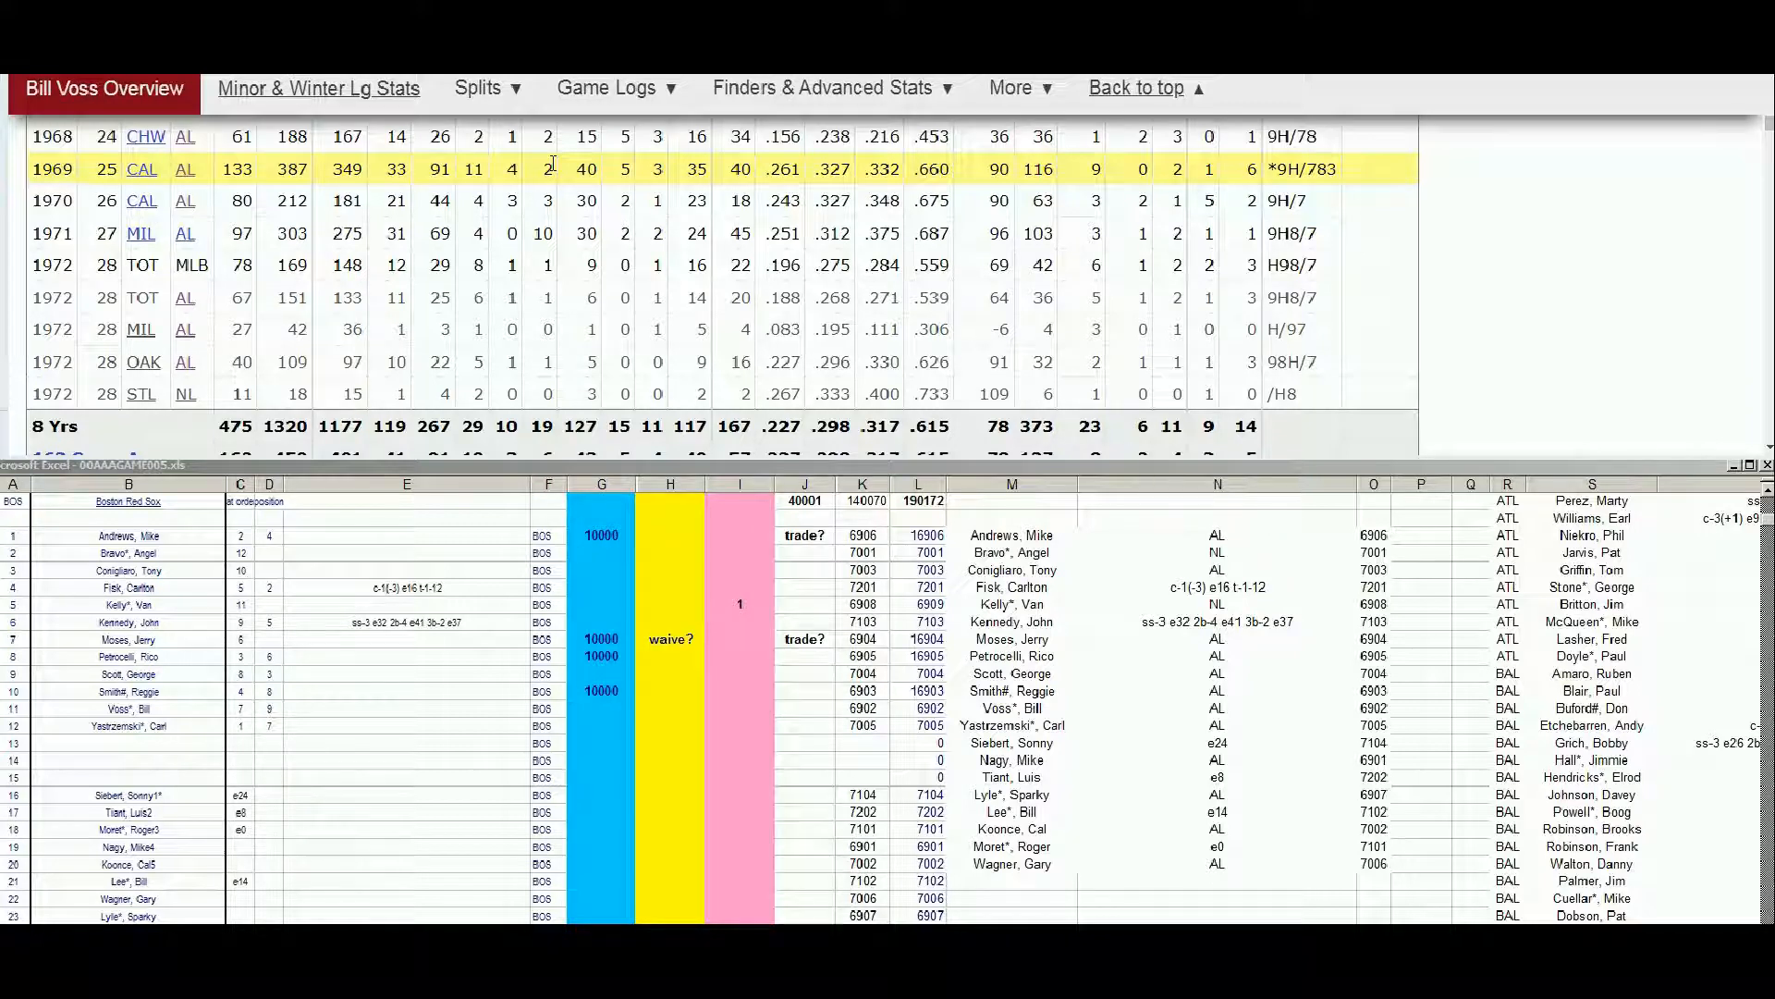
{"action": "left_click", "coordinate": [777, 198]}
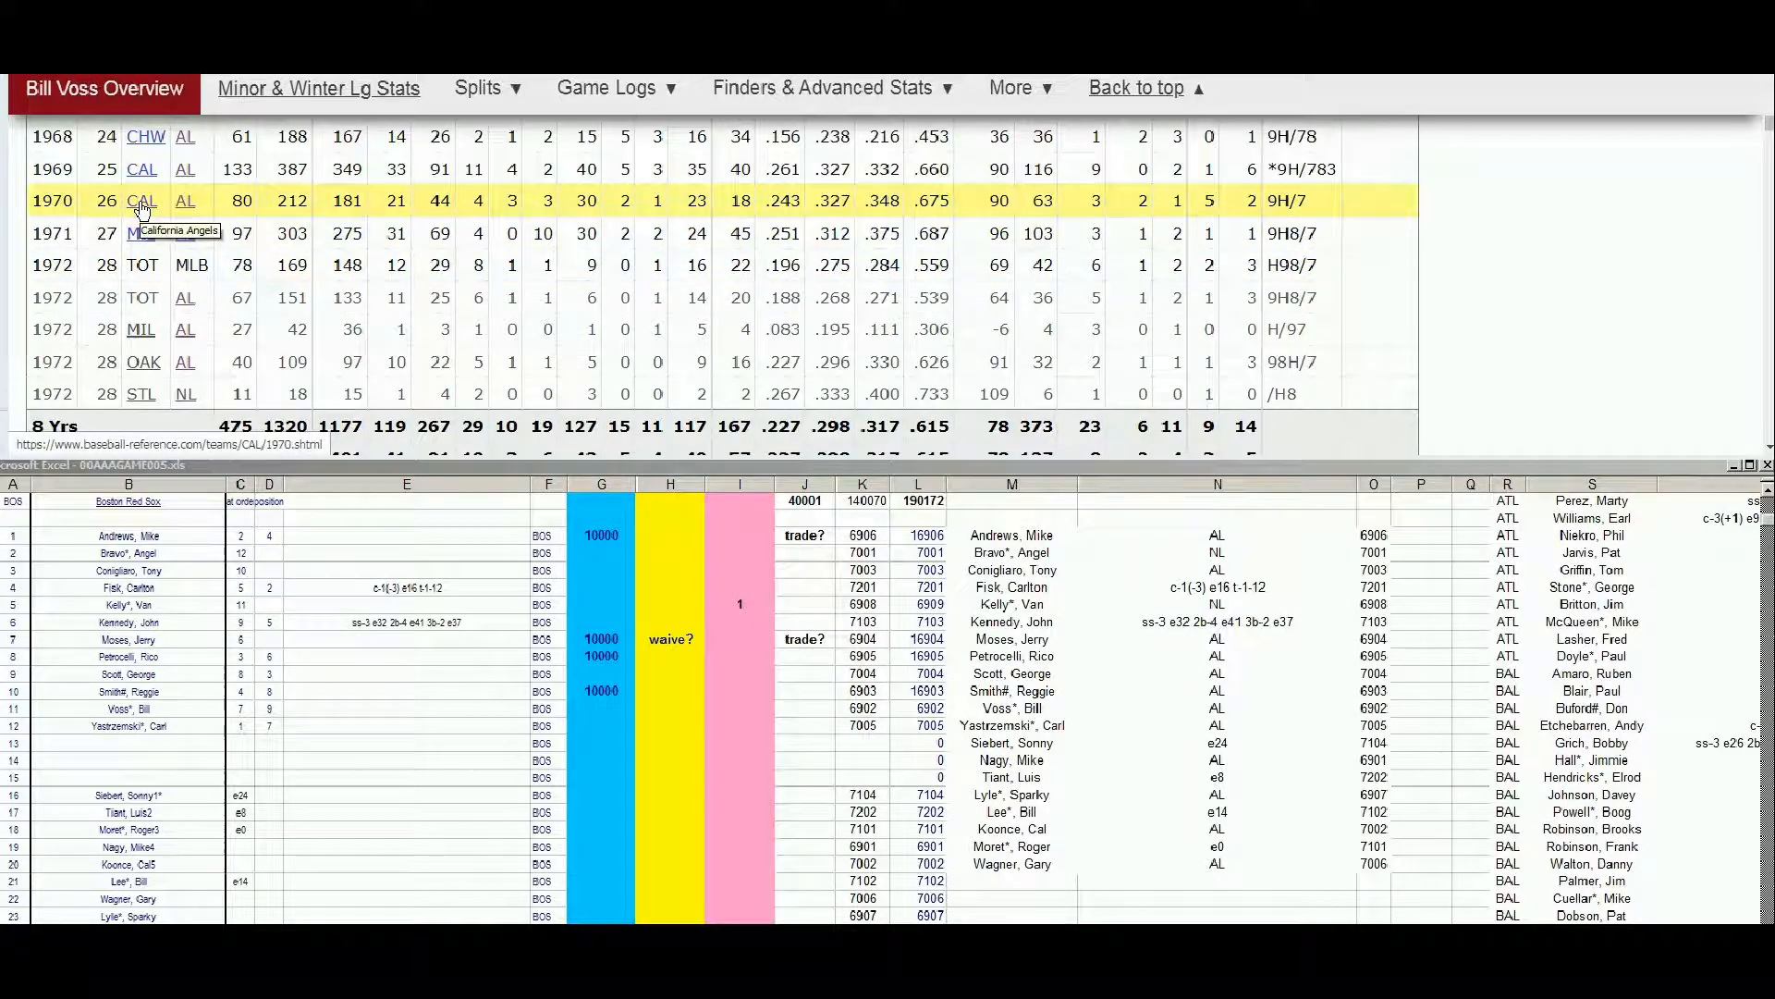
- Check the American League rosters in the 1970 Strat-O-Matic PDF and enter 100 in yellow column H for Voss, Bill
{"action": "key", "text": "ctrl+Tab"}
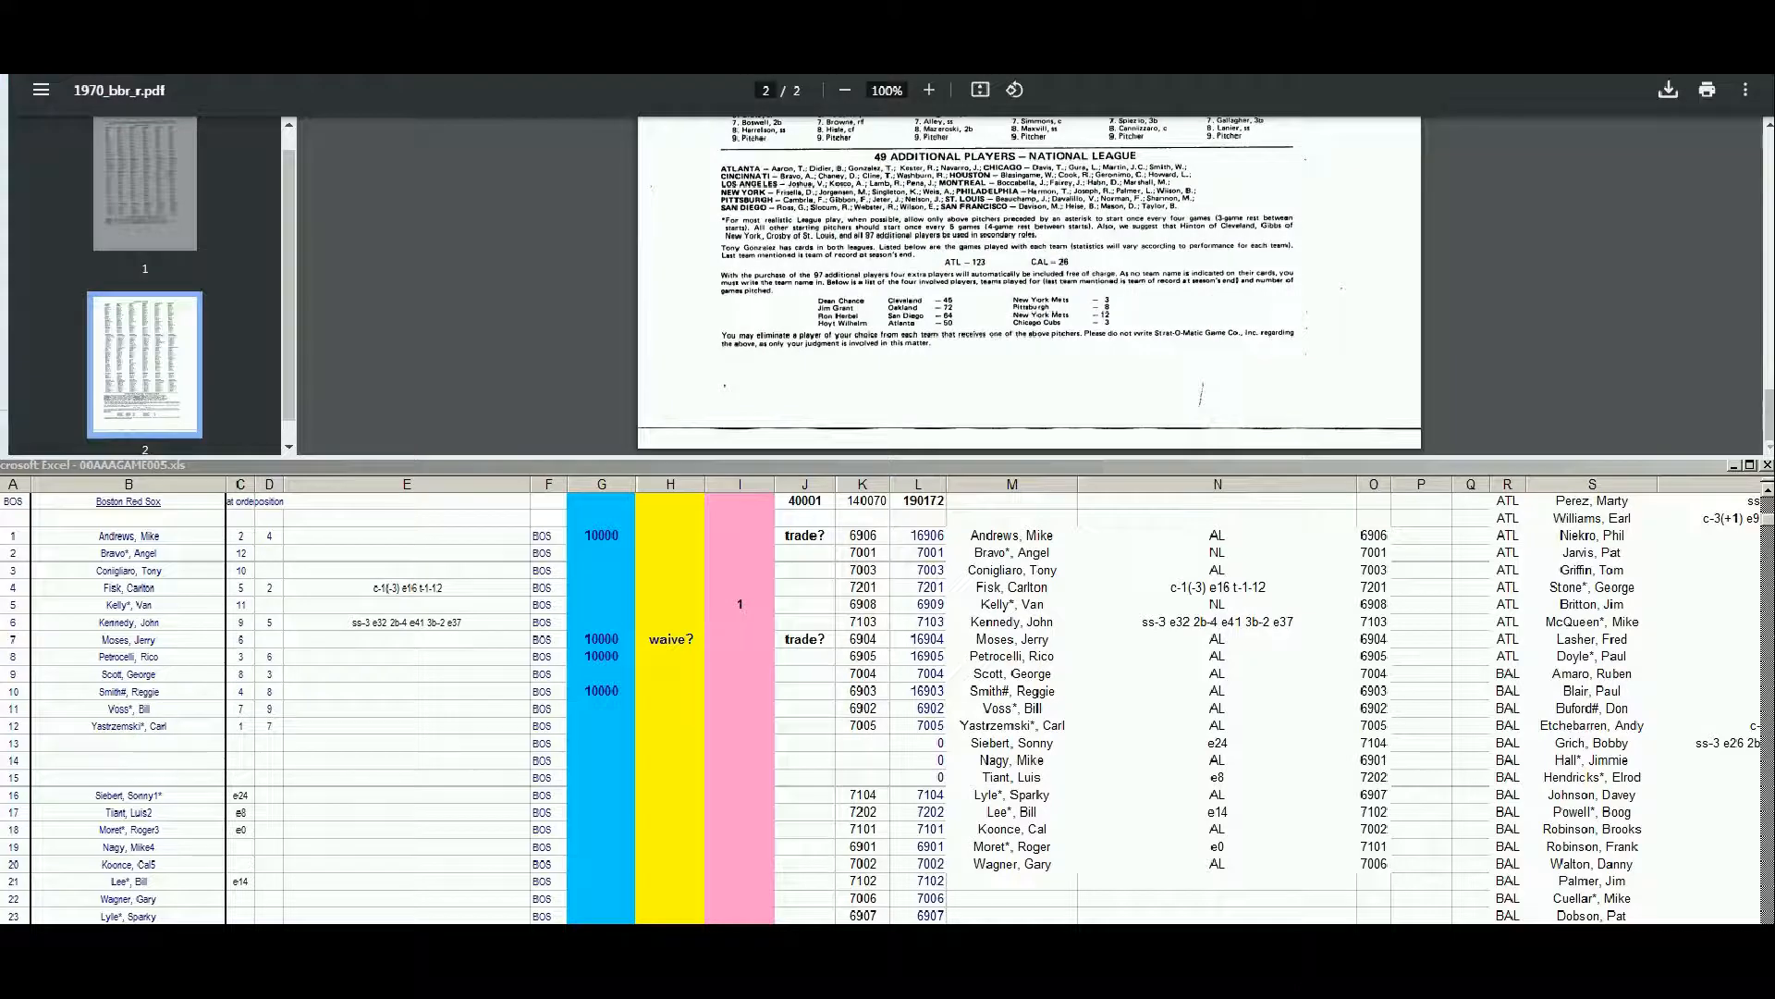
{"action": "left_click_drag", "start_coordinate": [1768, 407], "coordinate": [1747, 155]}
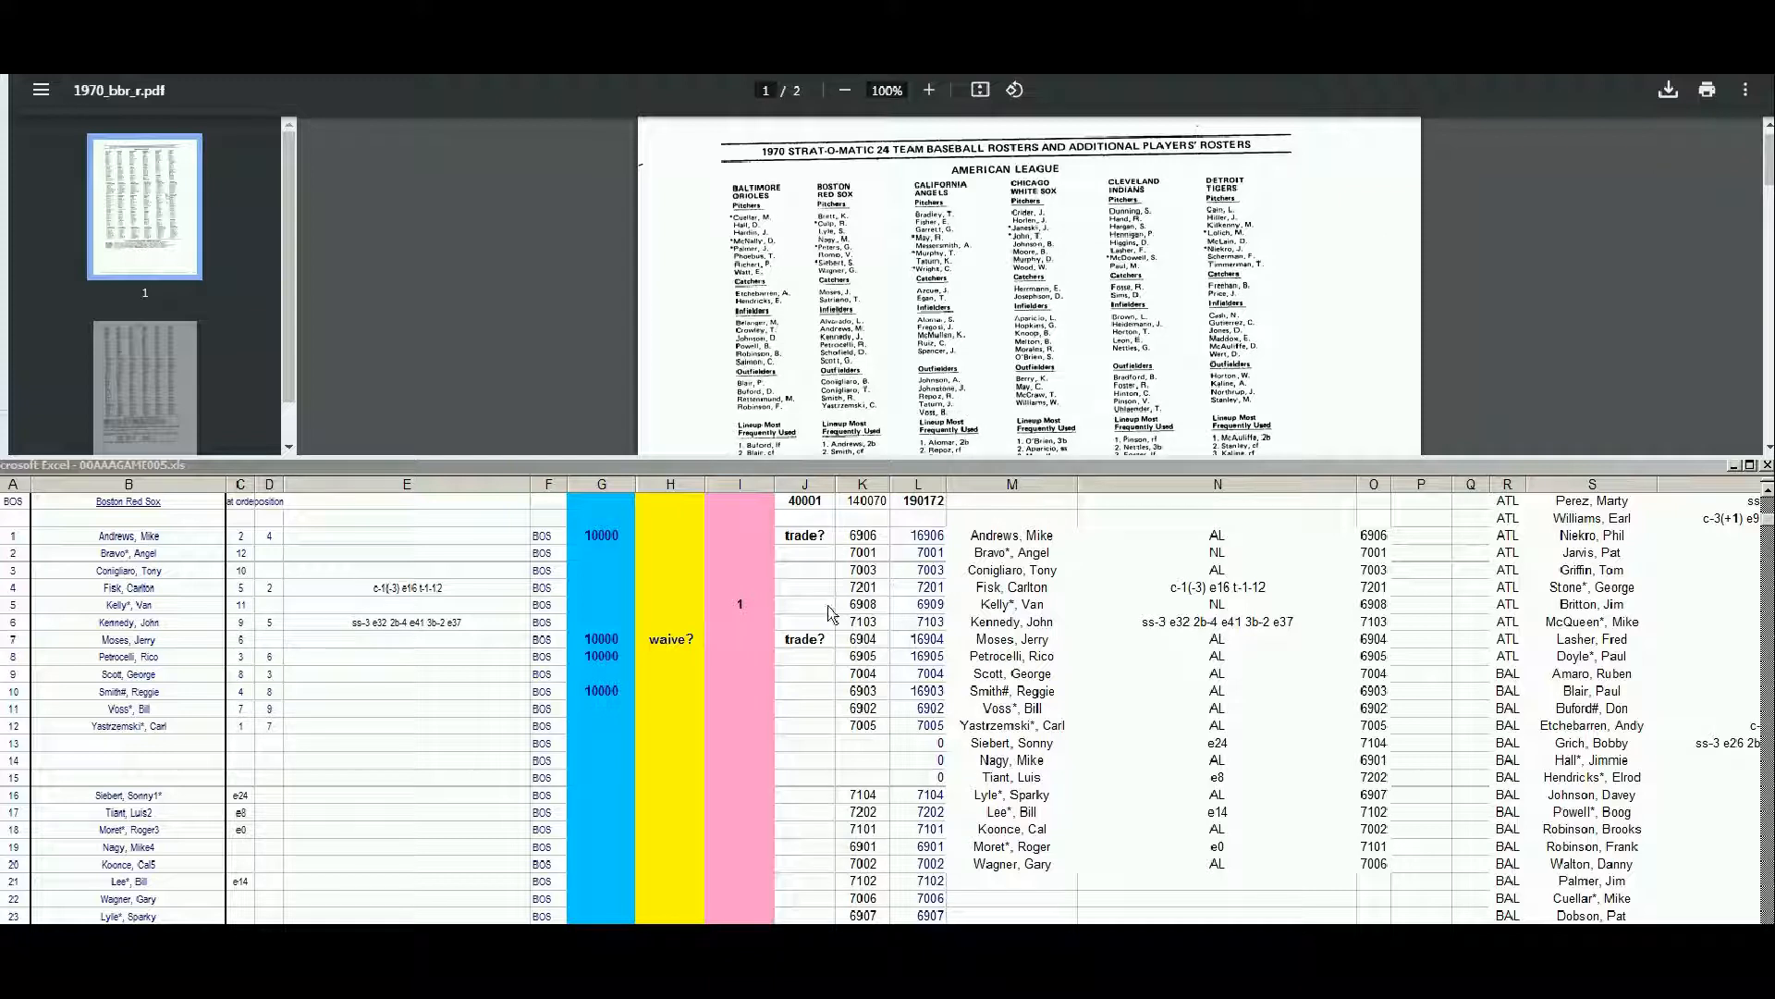
{"action": "left_click", "coordinate": [658, 704]}
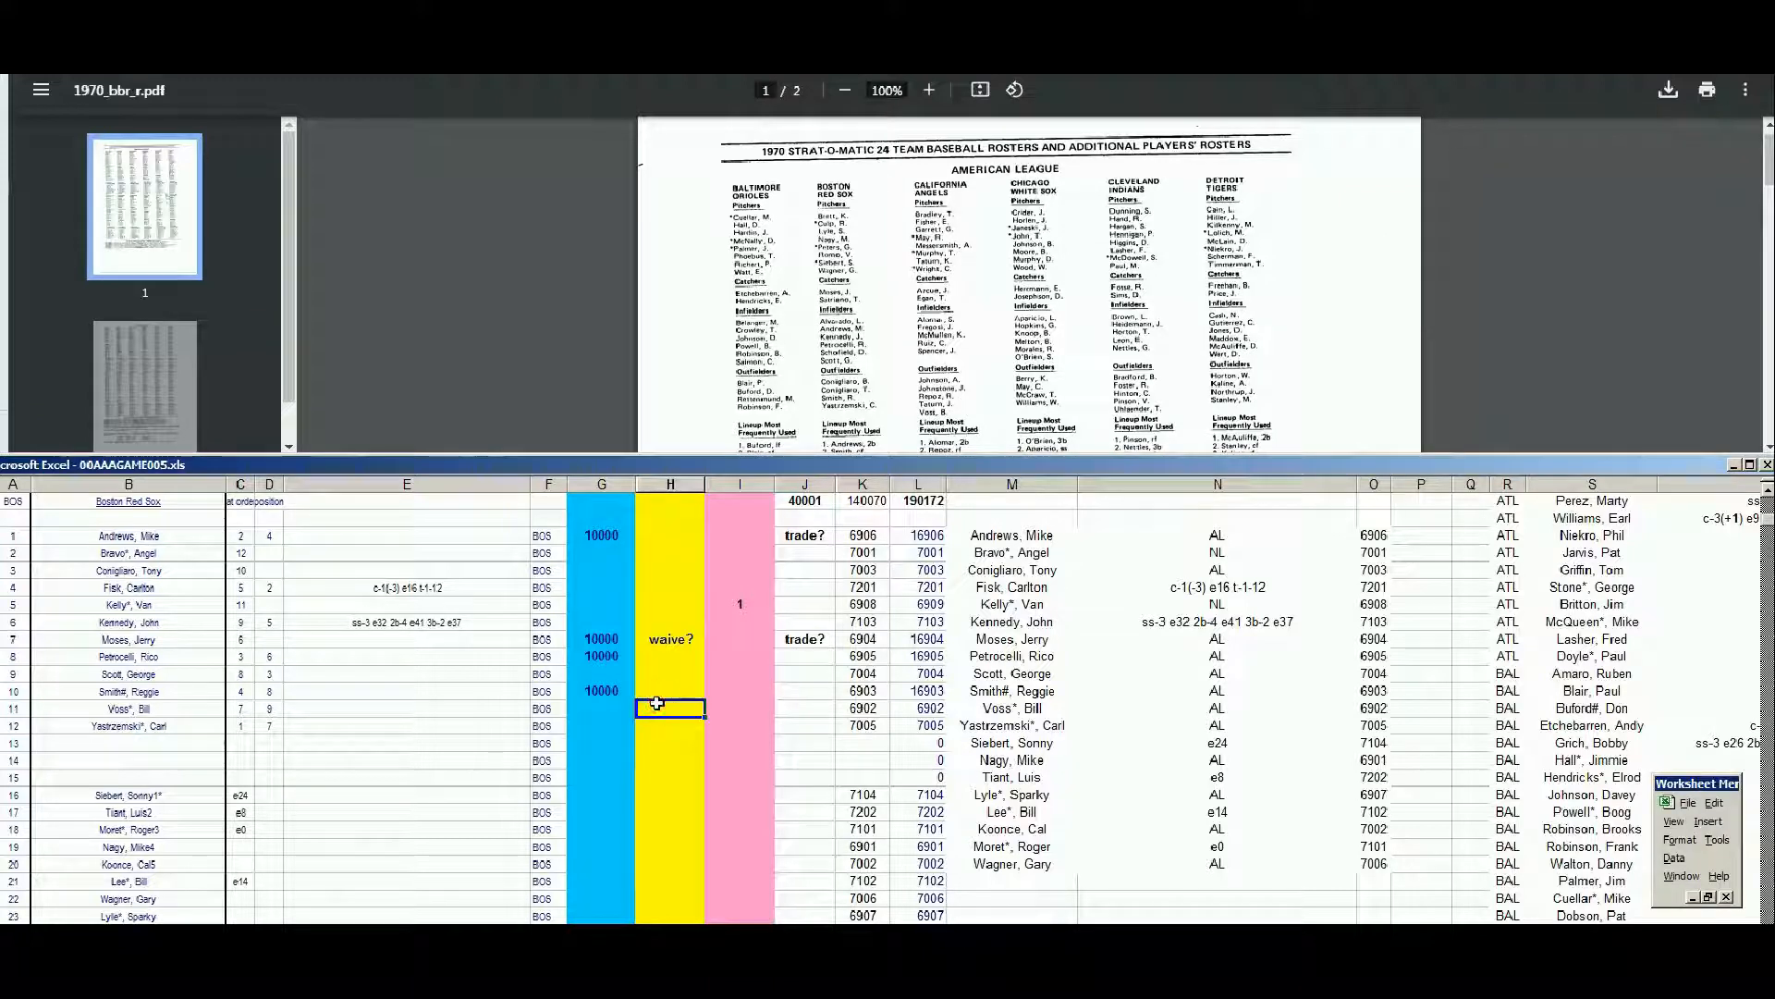
{"action": "type", "text": "100"}
{"action": "key", "text": "Return"}
- Look up Mike Nagy on Baseball Reference and review his Standard Pitching table, especially the 1969 and 1970 seasons
{"action": "key", "text": "alt+Tab"}
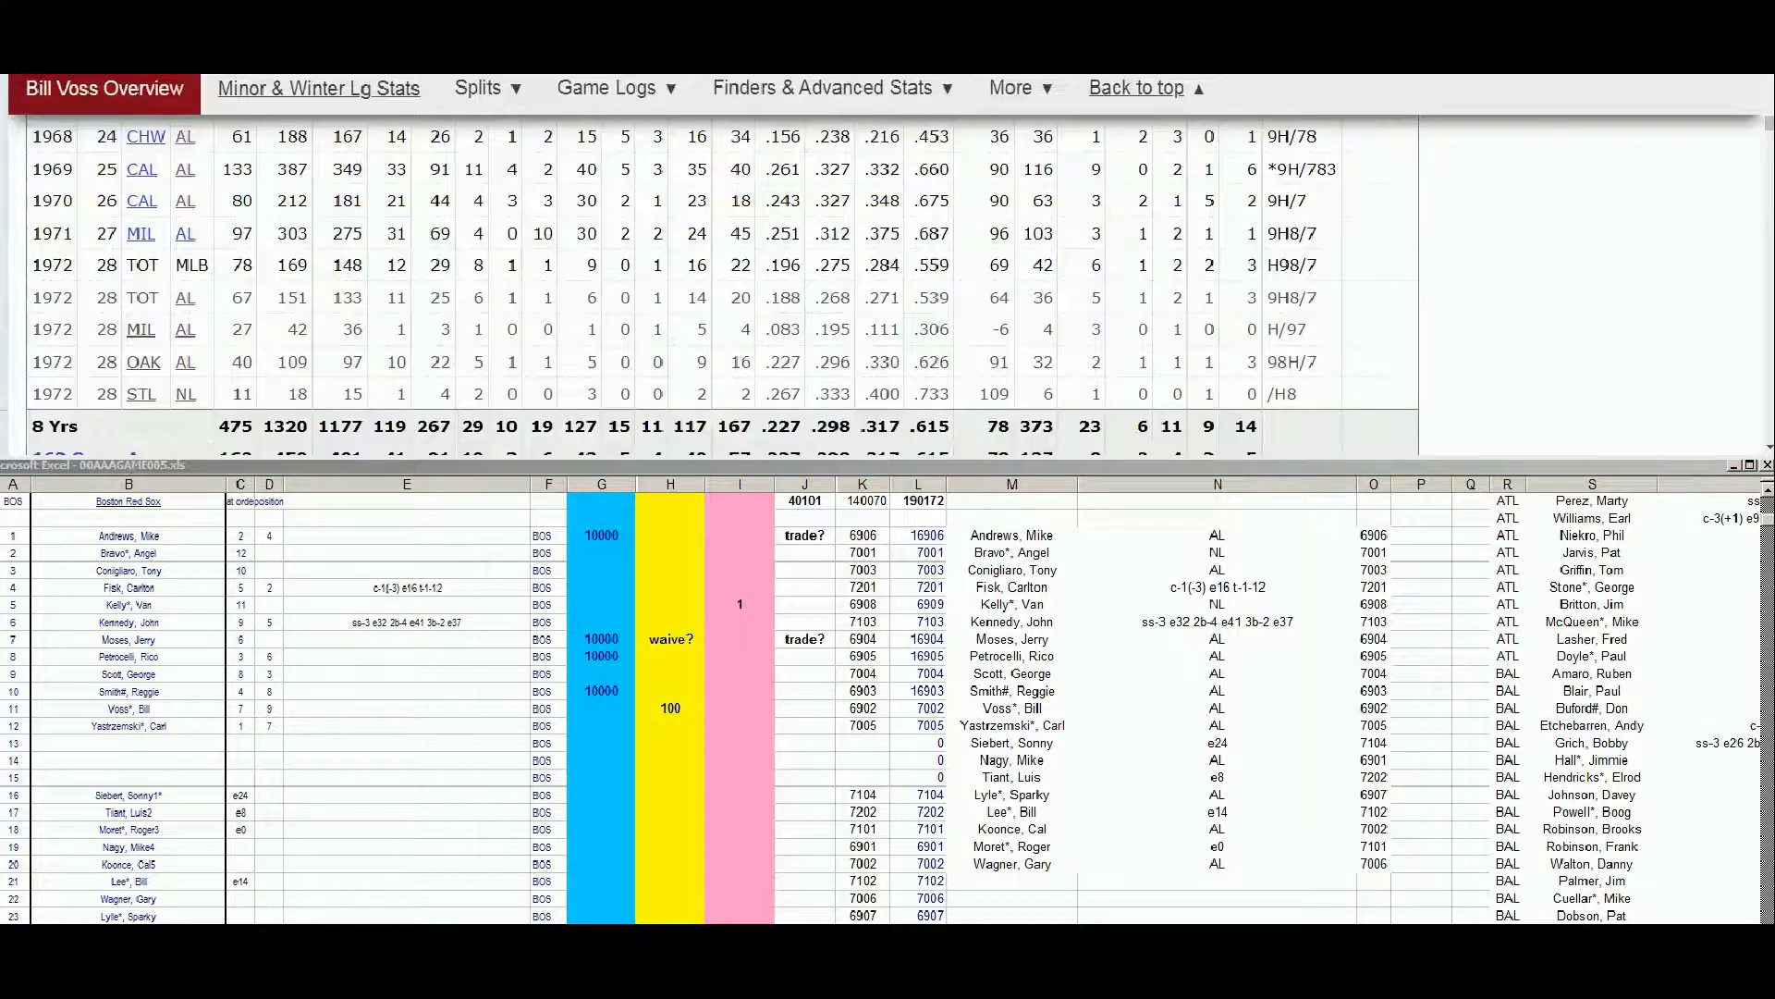
{"action": "left_click_drag", "start_coordinate": [1766, 122], "coordinate": [1766, 83]}
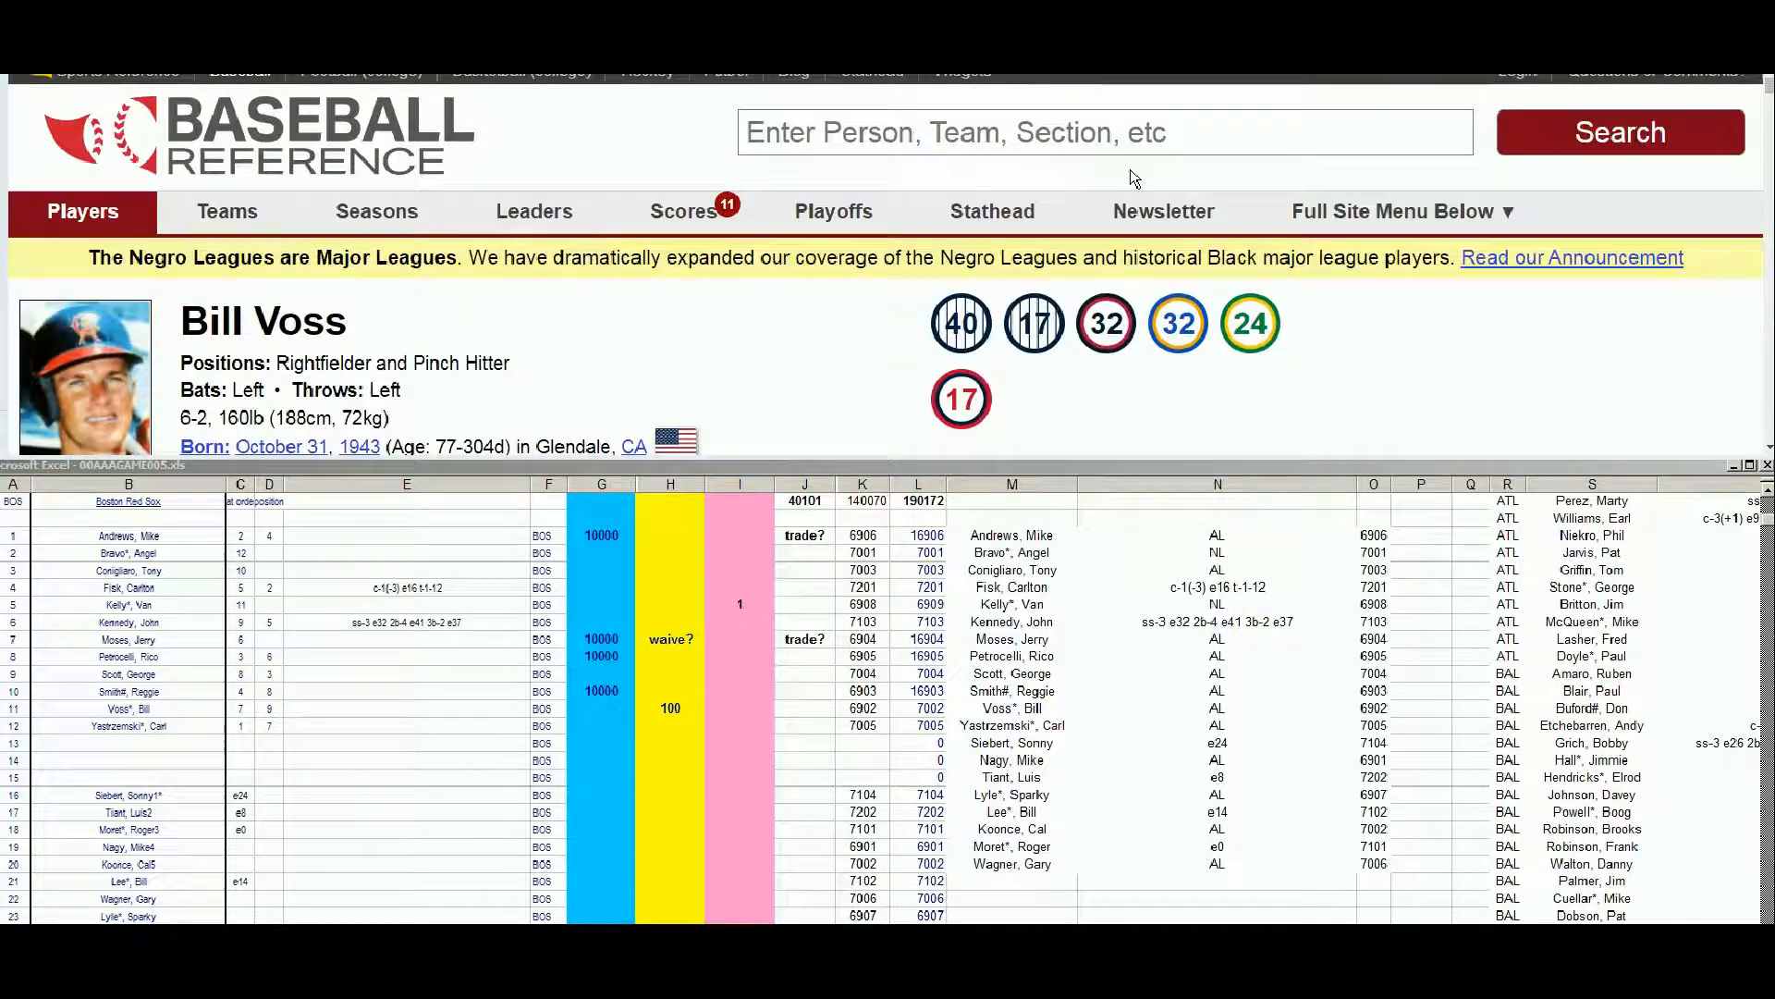
{"action": "left_click", "coordinate": [1133, 136]}
{"action": "type", "text": "mike nagy"}
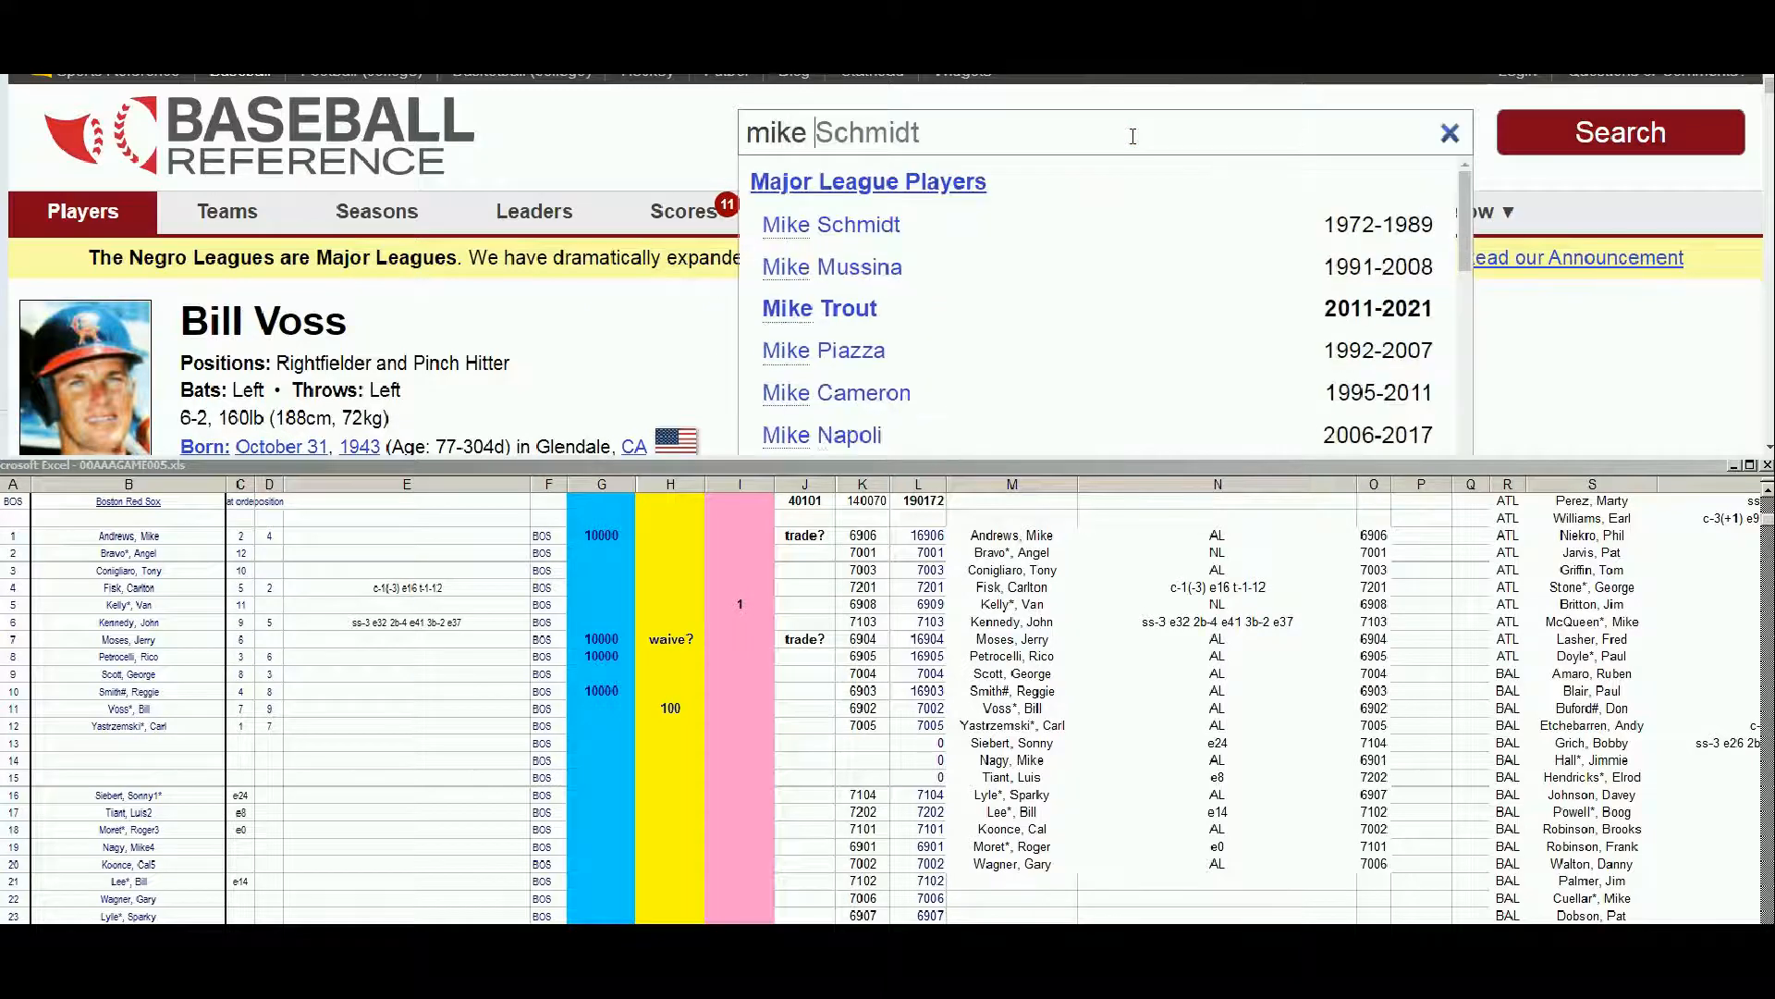
{"action": "left_click", "coordinate": [846, 226]}
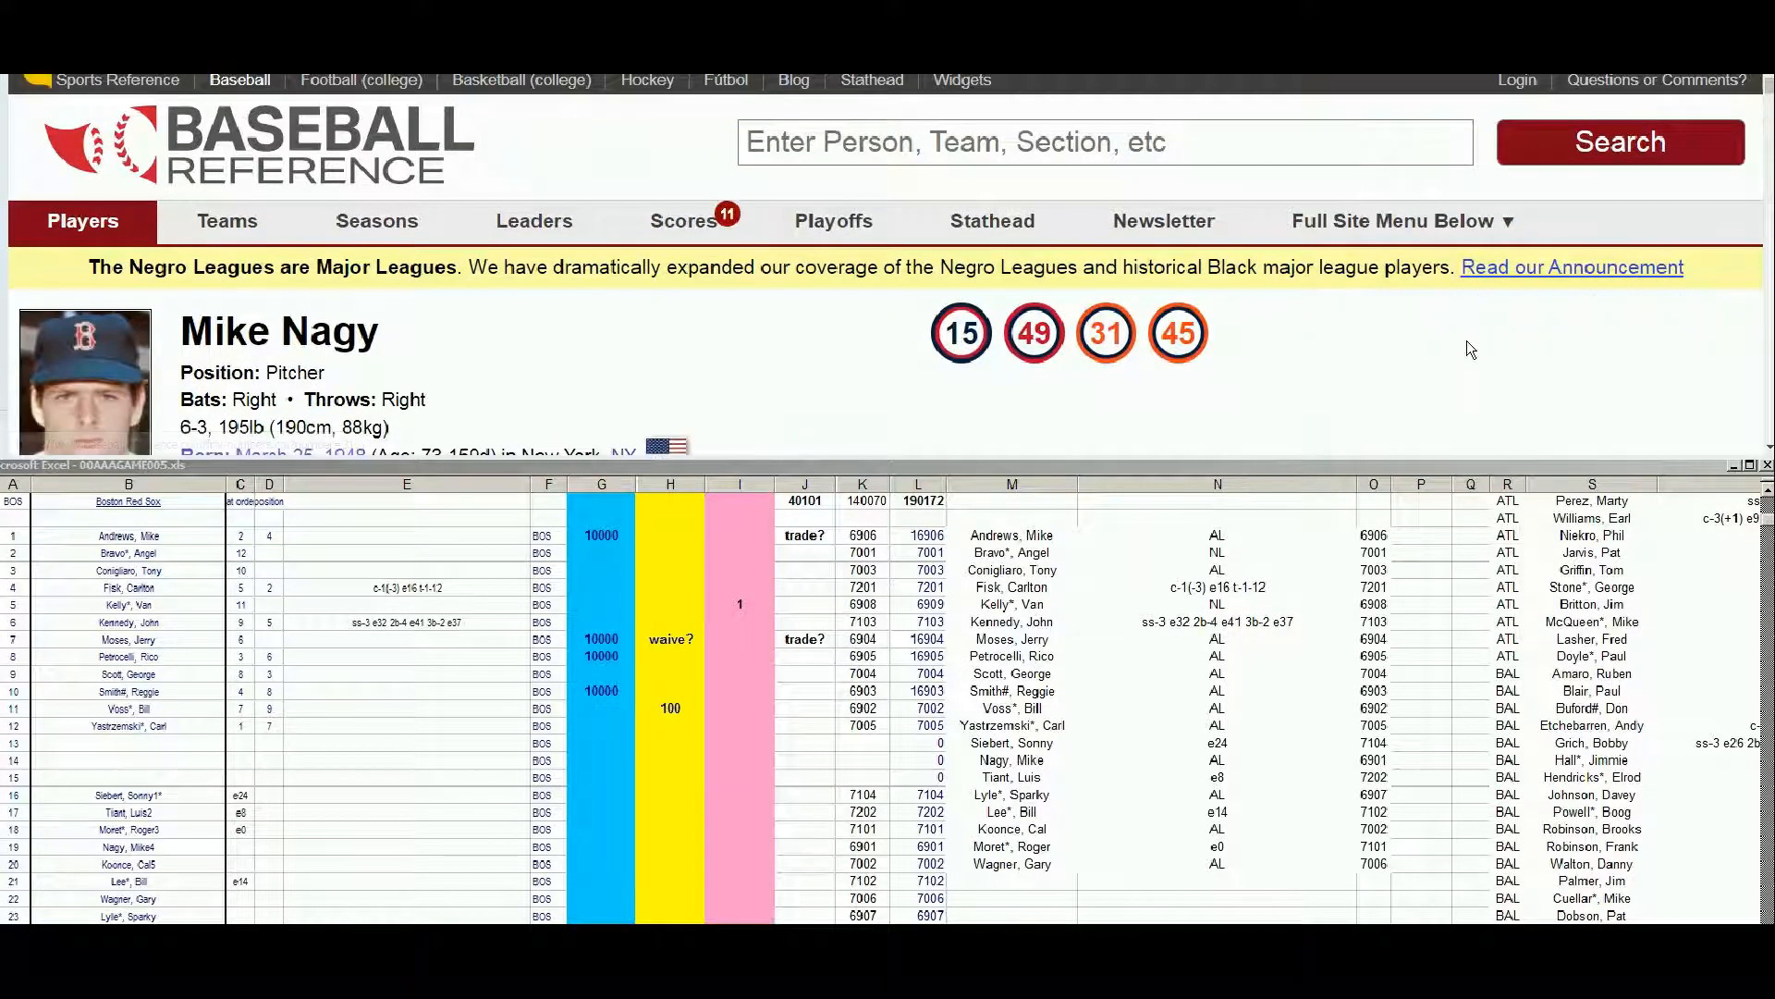
{"action": "scroll", "coordinate": [1466, 342], "scroll_direction": "down", "scroll_amount": 7}
{"action": "scroll", "coordinate": [1467, 341], "scroll_direction": "down", "scroll_amount": 5}
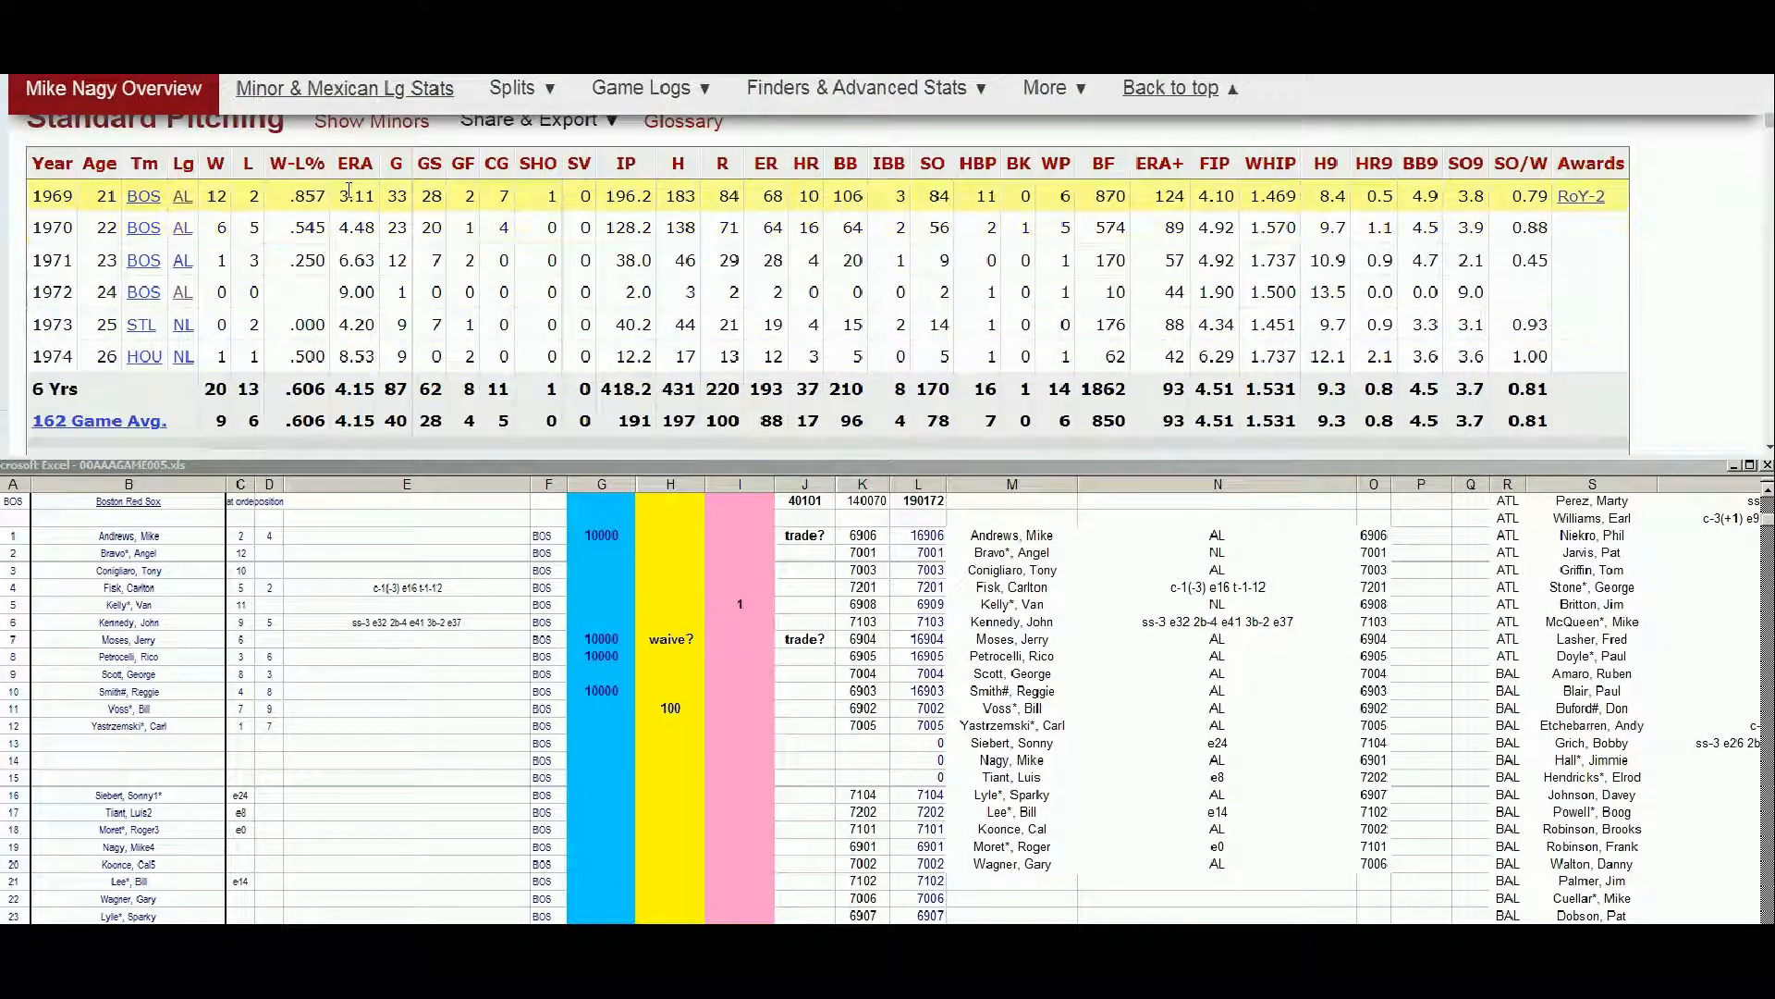
{"action": "mouse_move", "coordinate": [349, 191]}
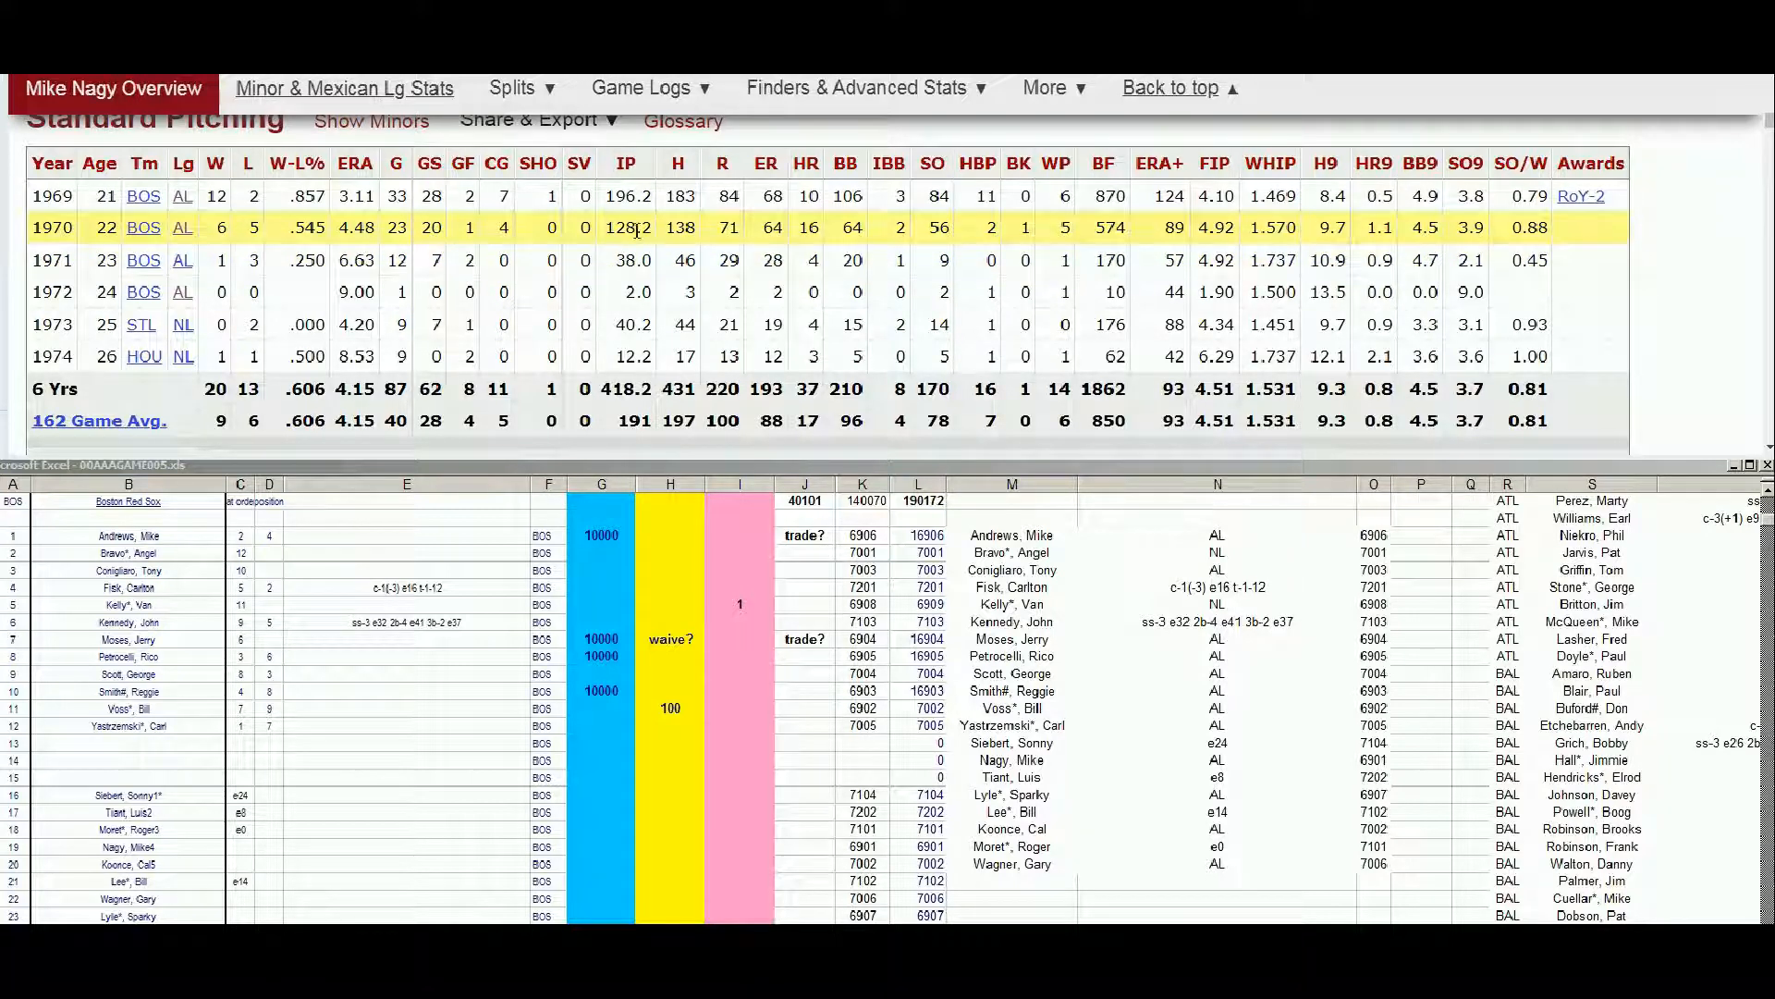
{"action": "left_click", "coordinate": [660, 822]}
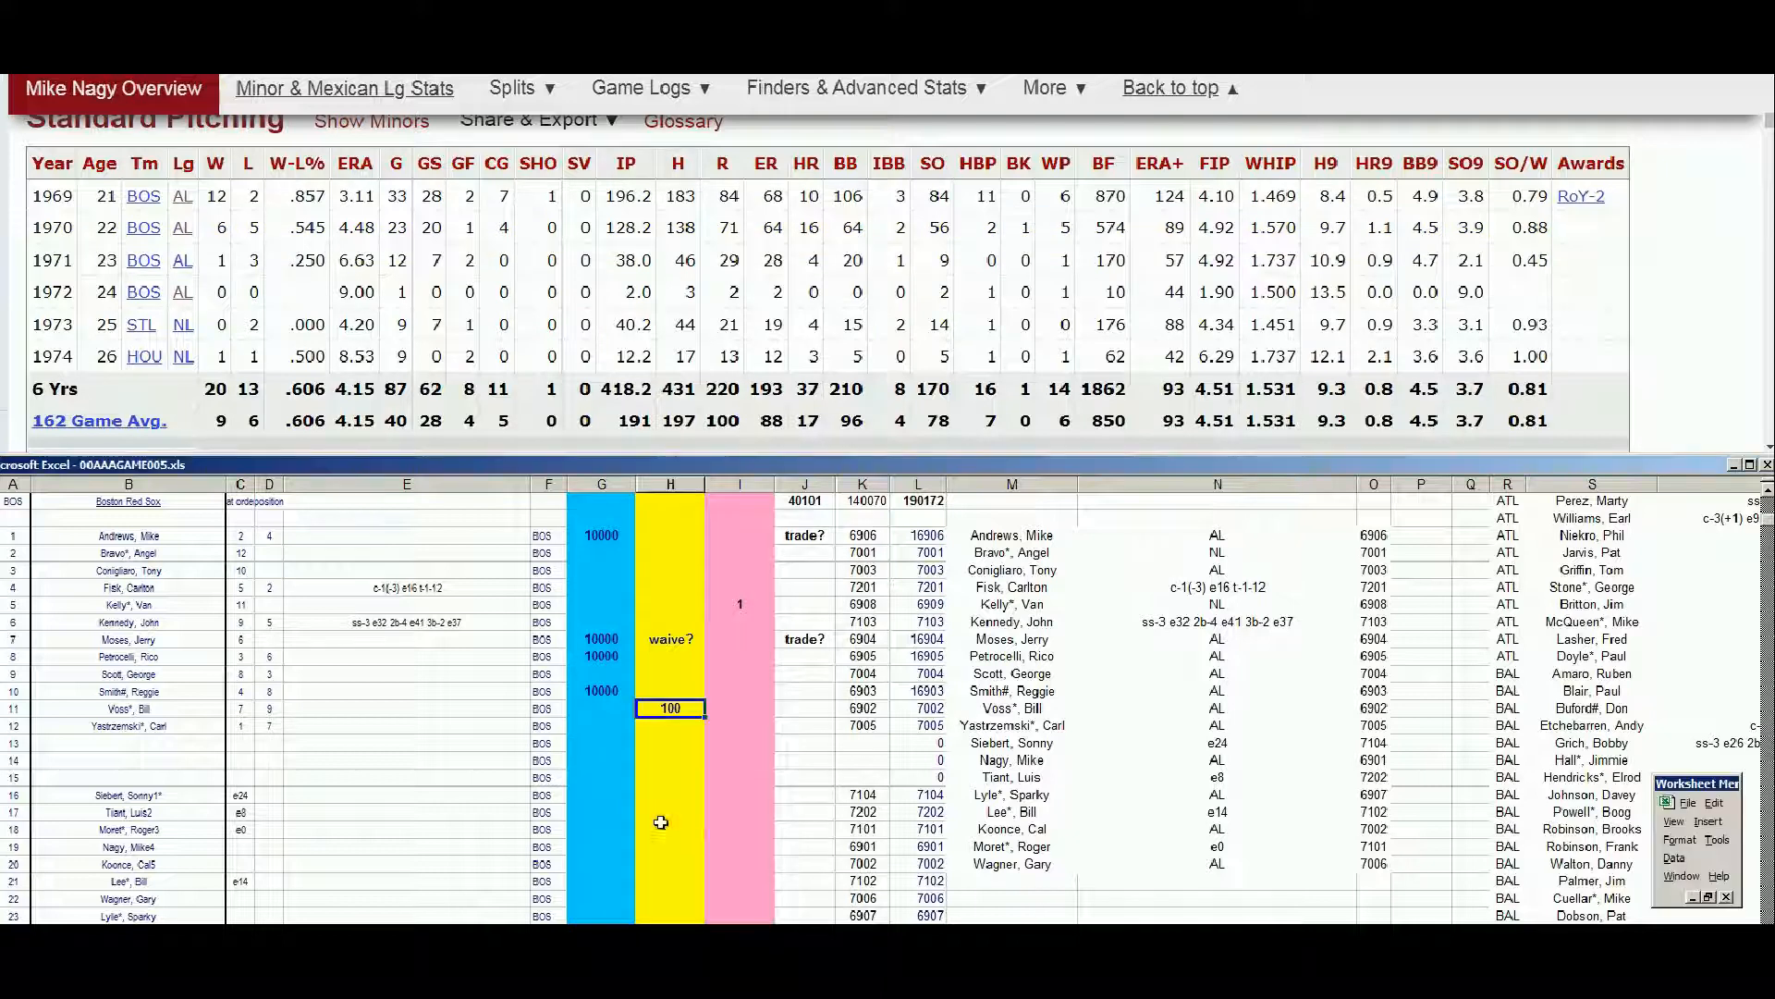
{"action": "key", "text": "Down"}
{"action": "key", "text": "Down"}
{"action": "key", "text": "Down"}
{"action": "key", "text": "Down"}
{"action": "key", "text": "Down"}
{"action": "key", "text": "Down"}
{"action": "key", "text": "Down"}
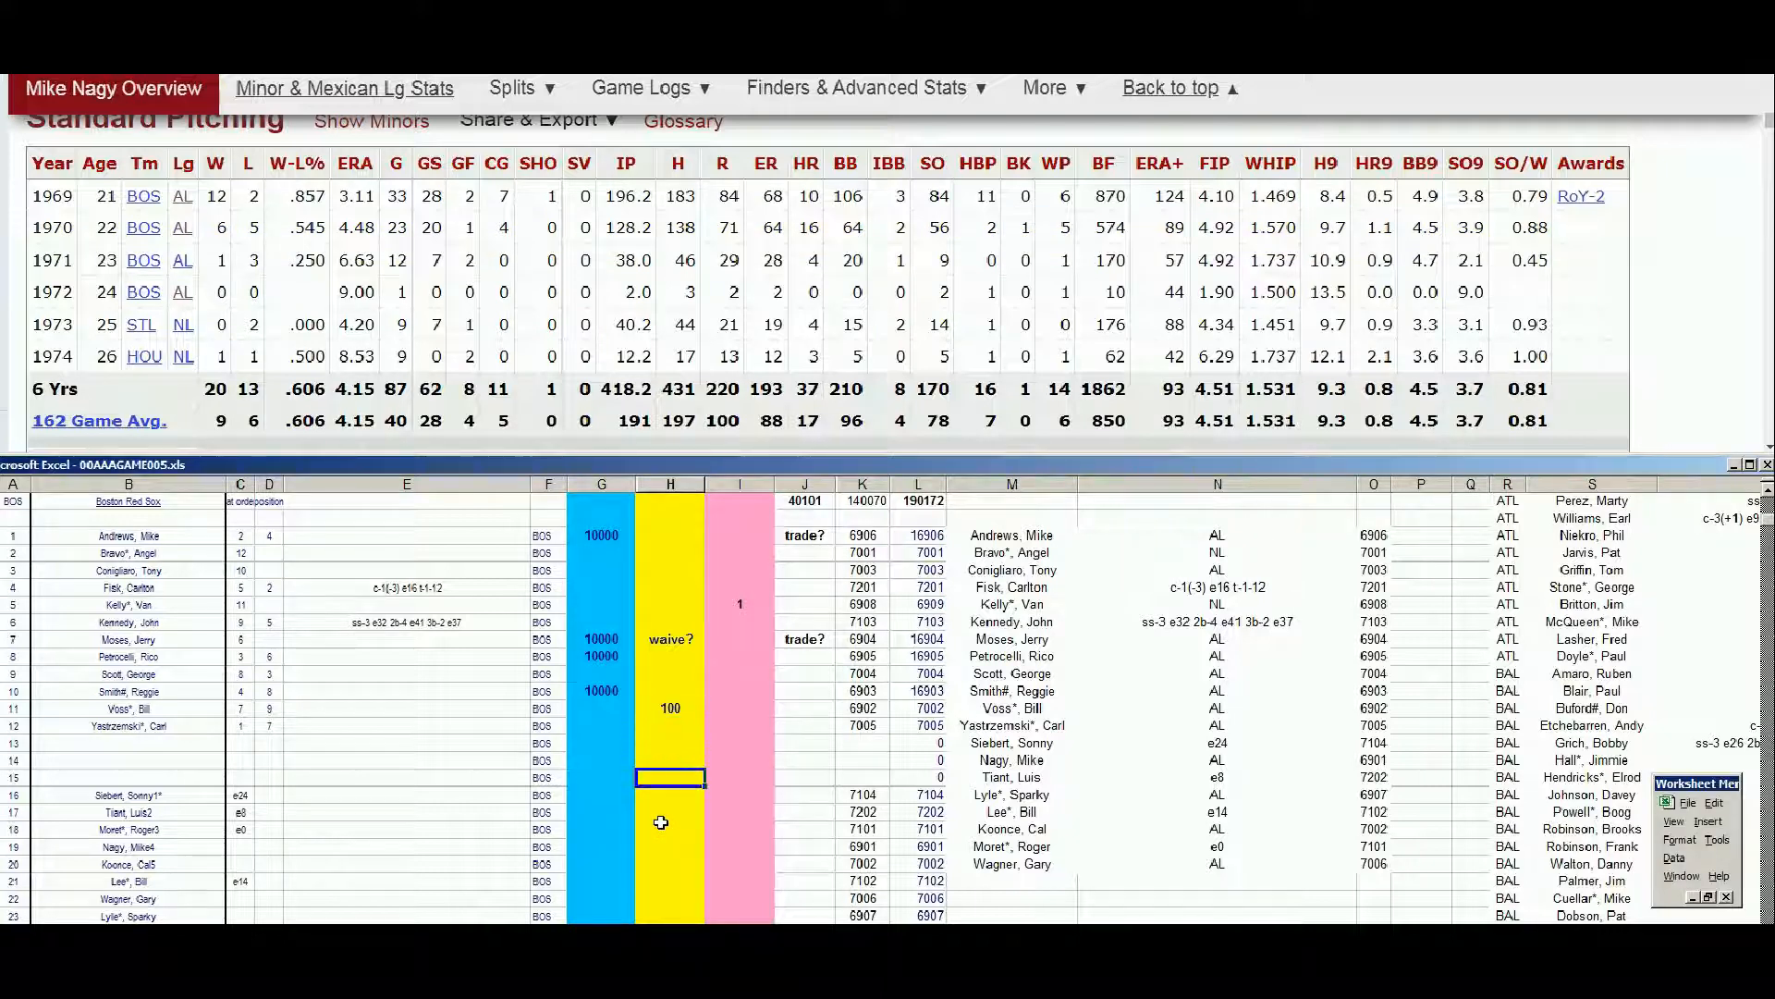
{"action": "key", "text": "Down"}
{"action": "type", "text": "100"}
{"action": "key", "text": "Up"}
{"action": "key", "text": "Down"}
- Look up Sparky Lyle on Baseball Reference and review his pitching seasons from 1967 to 1975, especially 1971
{"action": "left_click", "coordinate": [1768, 115]}
{"action": "left_click", "coordinate": [1768, 97]}
{"action": "left_click", "coordinate": [1433, 141]}
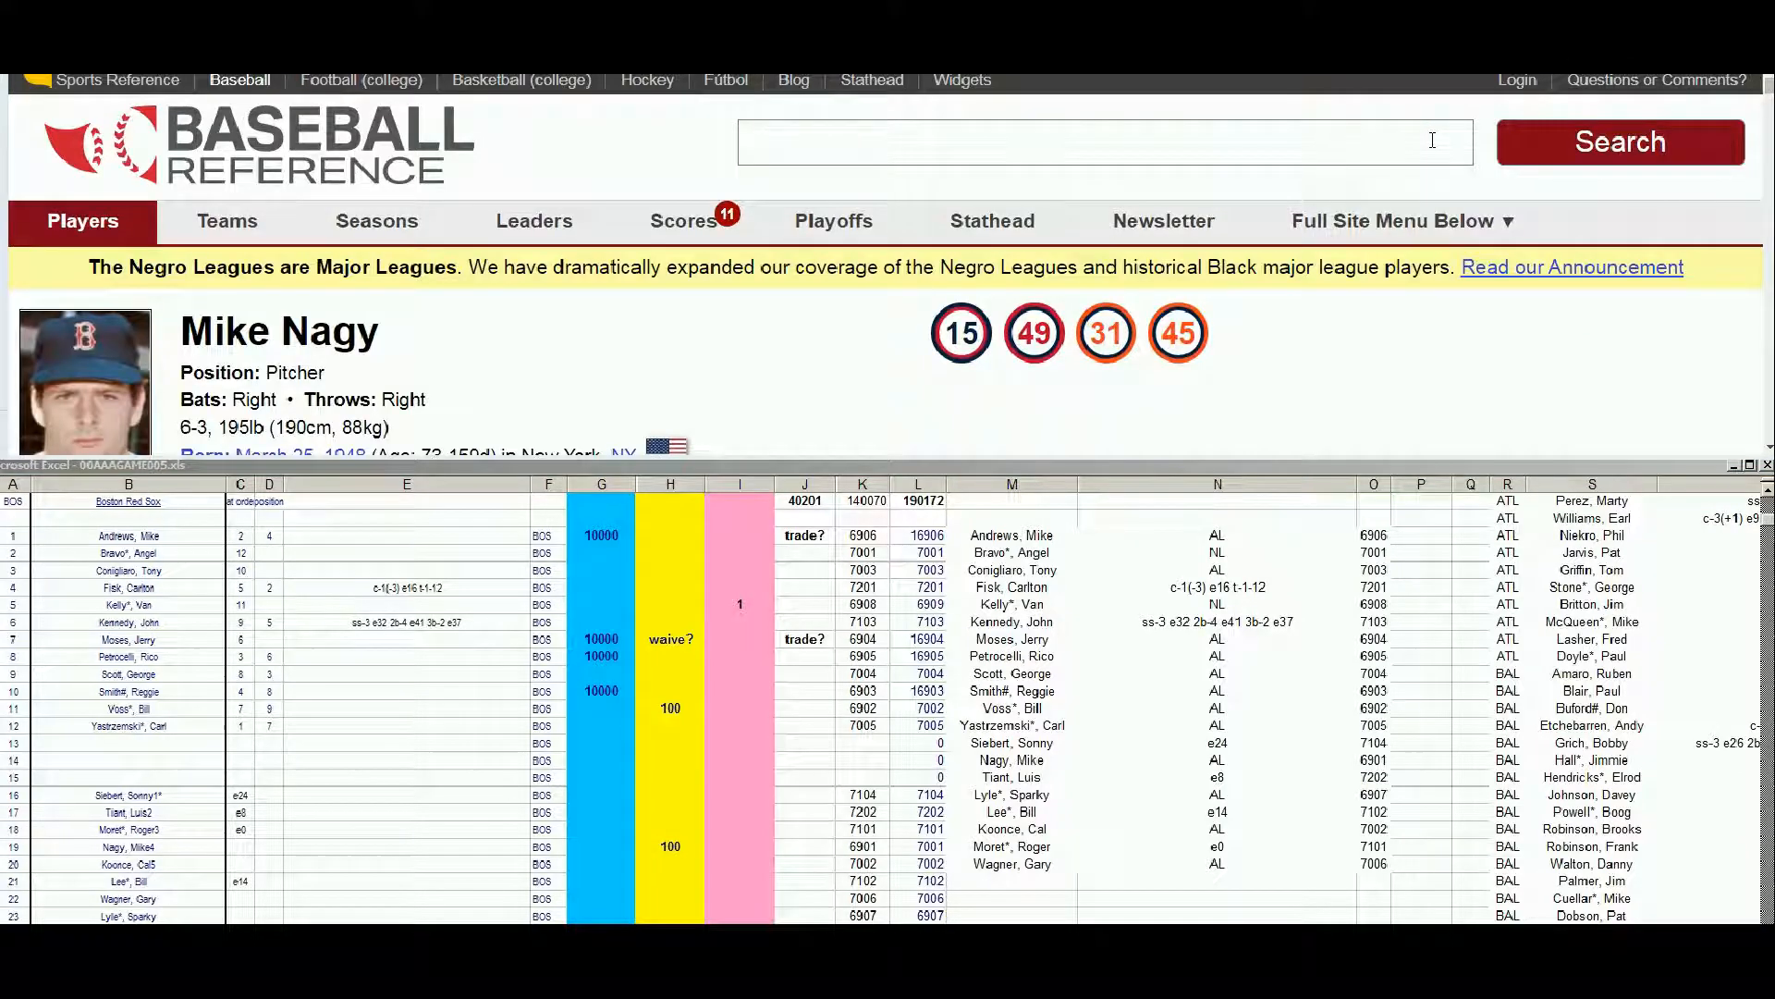
{"action": "type", "text": "sparky"}
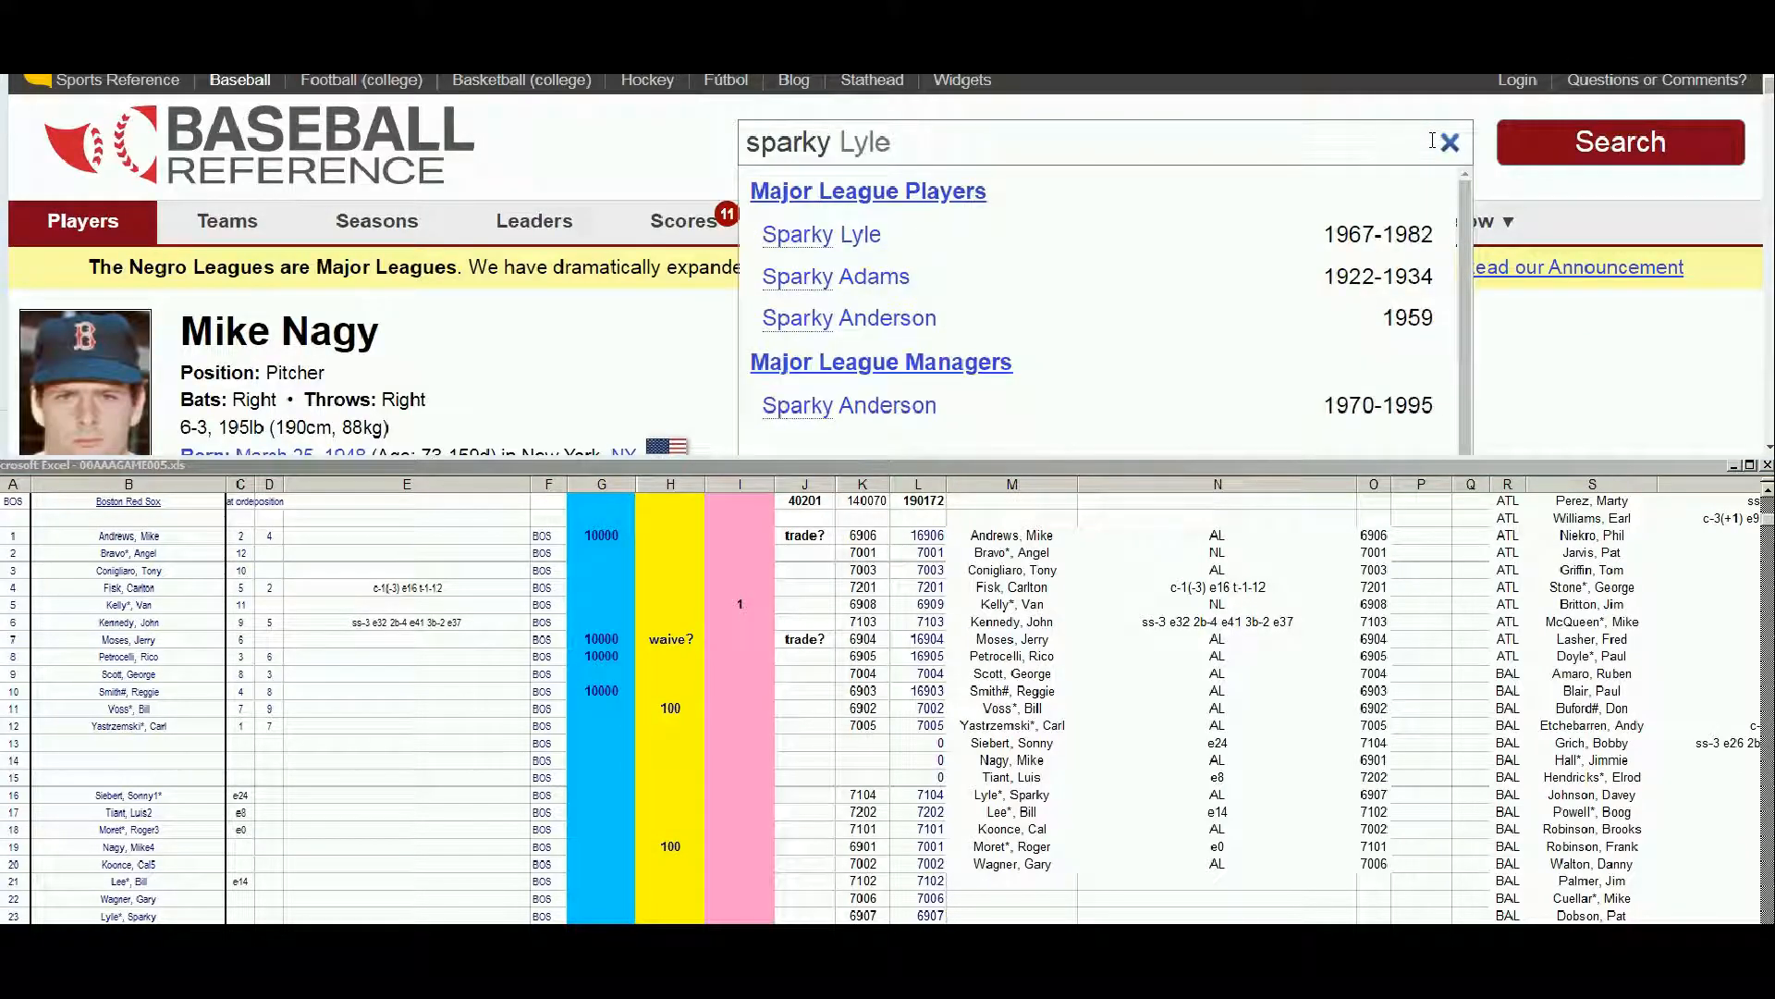
{"action": "left_click", "coordinate": [864, 234]}
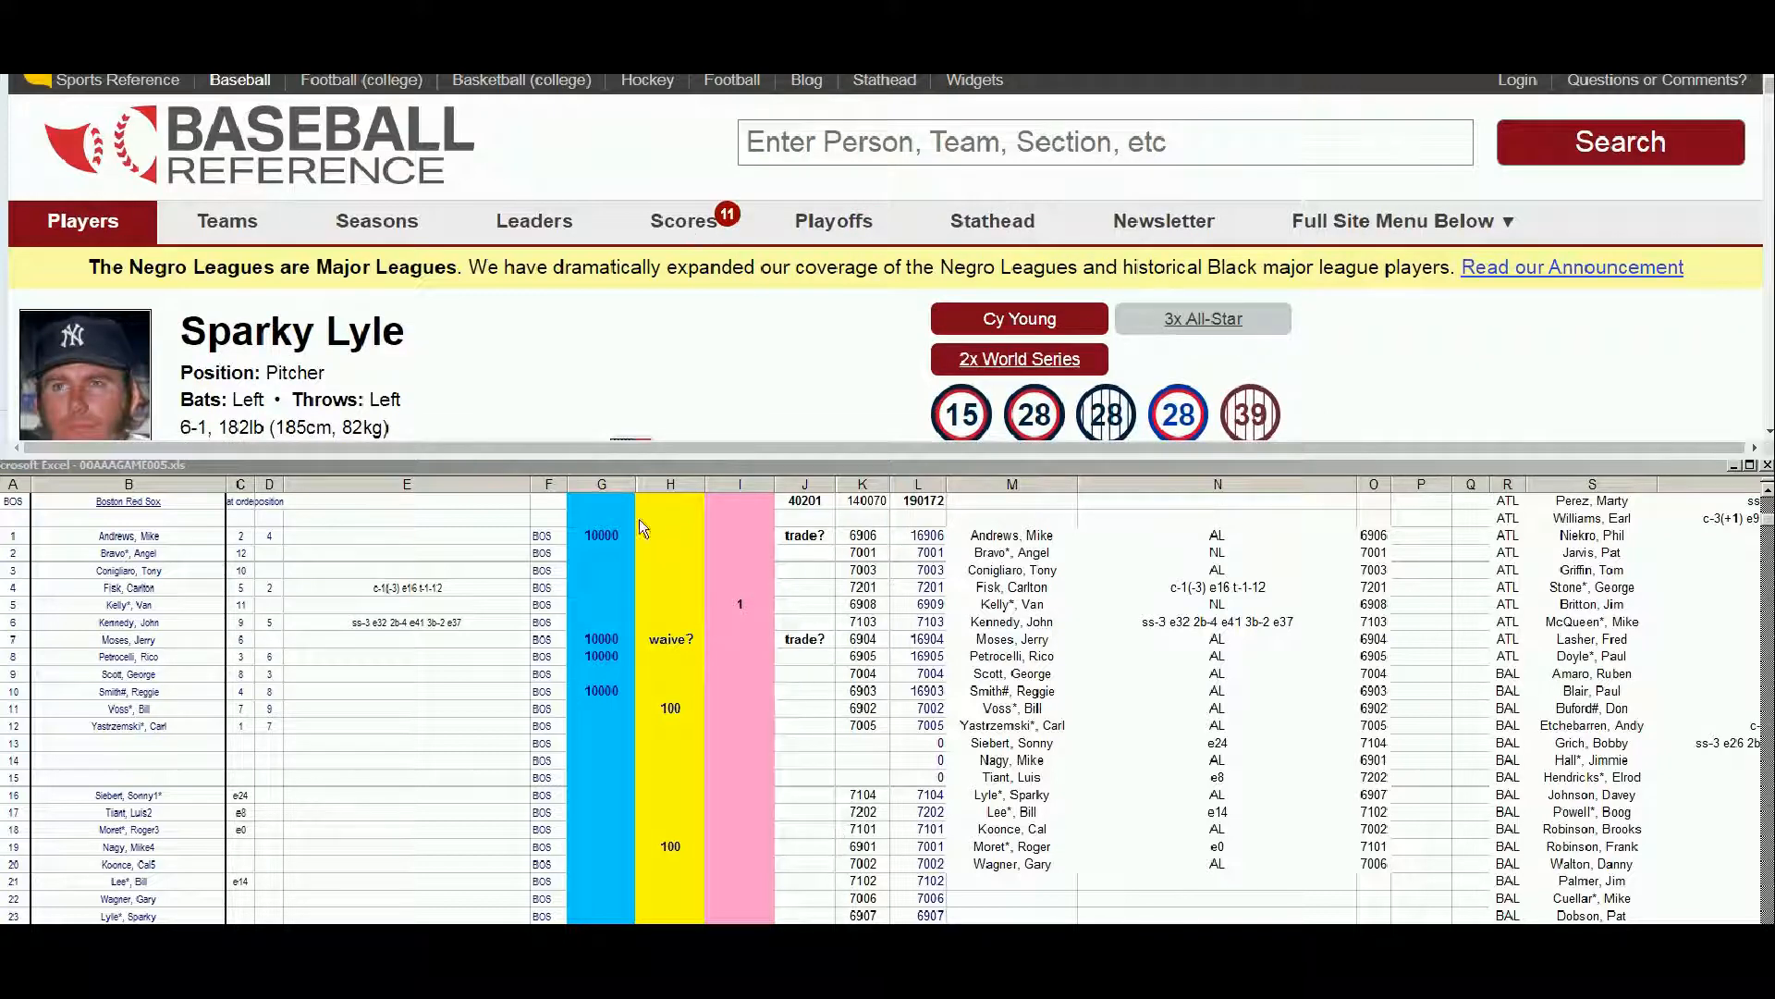
{"action": "mouse_move", "coordinate": [120, 373]}
{"action": "scroll", "coordinate": [1768, 433], "scroll_direction": "down", "scroll_amount": 3}
{"action": "scroll", "coordinate": [1768, 435], "scroll_direction": "down", "scroll_amount": 10}
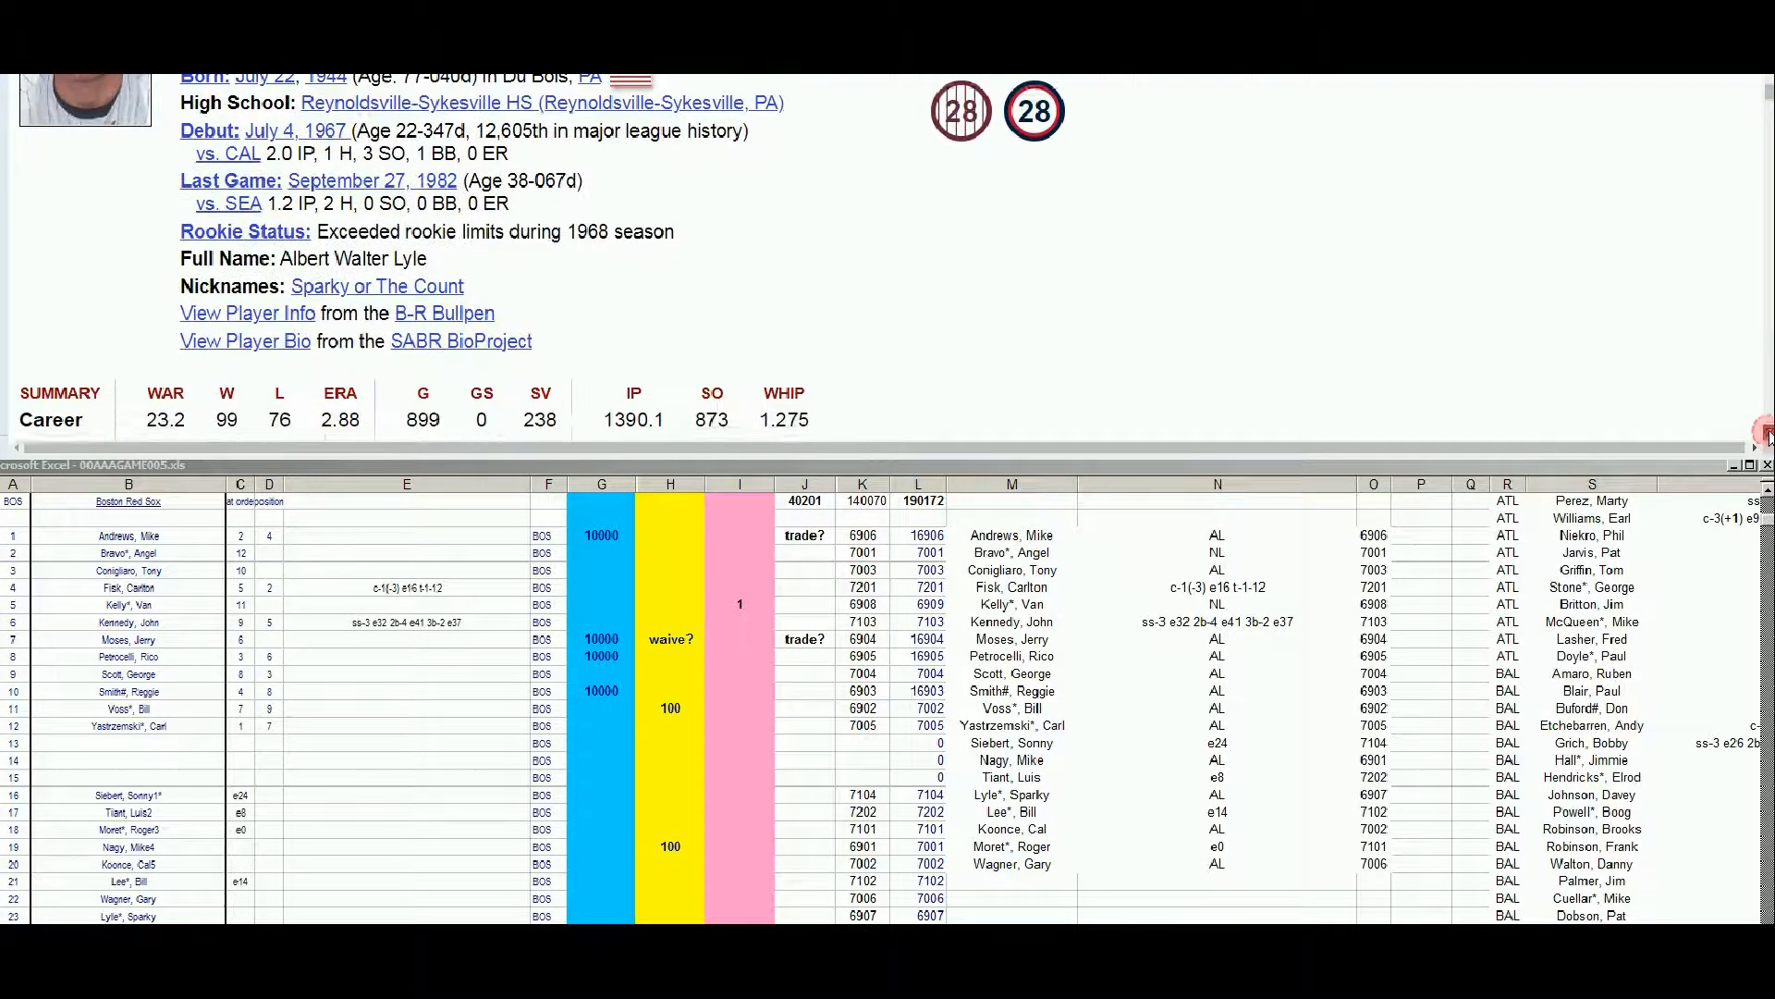
{"action": "scroll", "coordinate": [1768, 435], "scroll_direction": "down", "scroll_amount": 3}
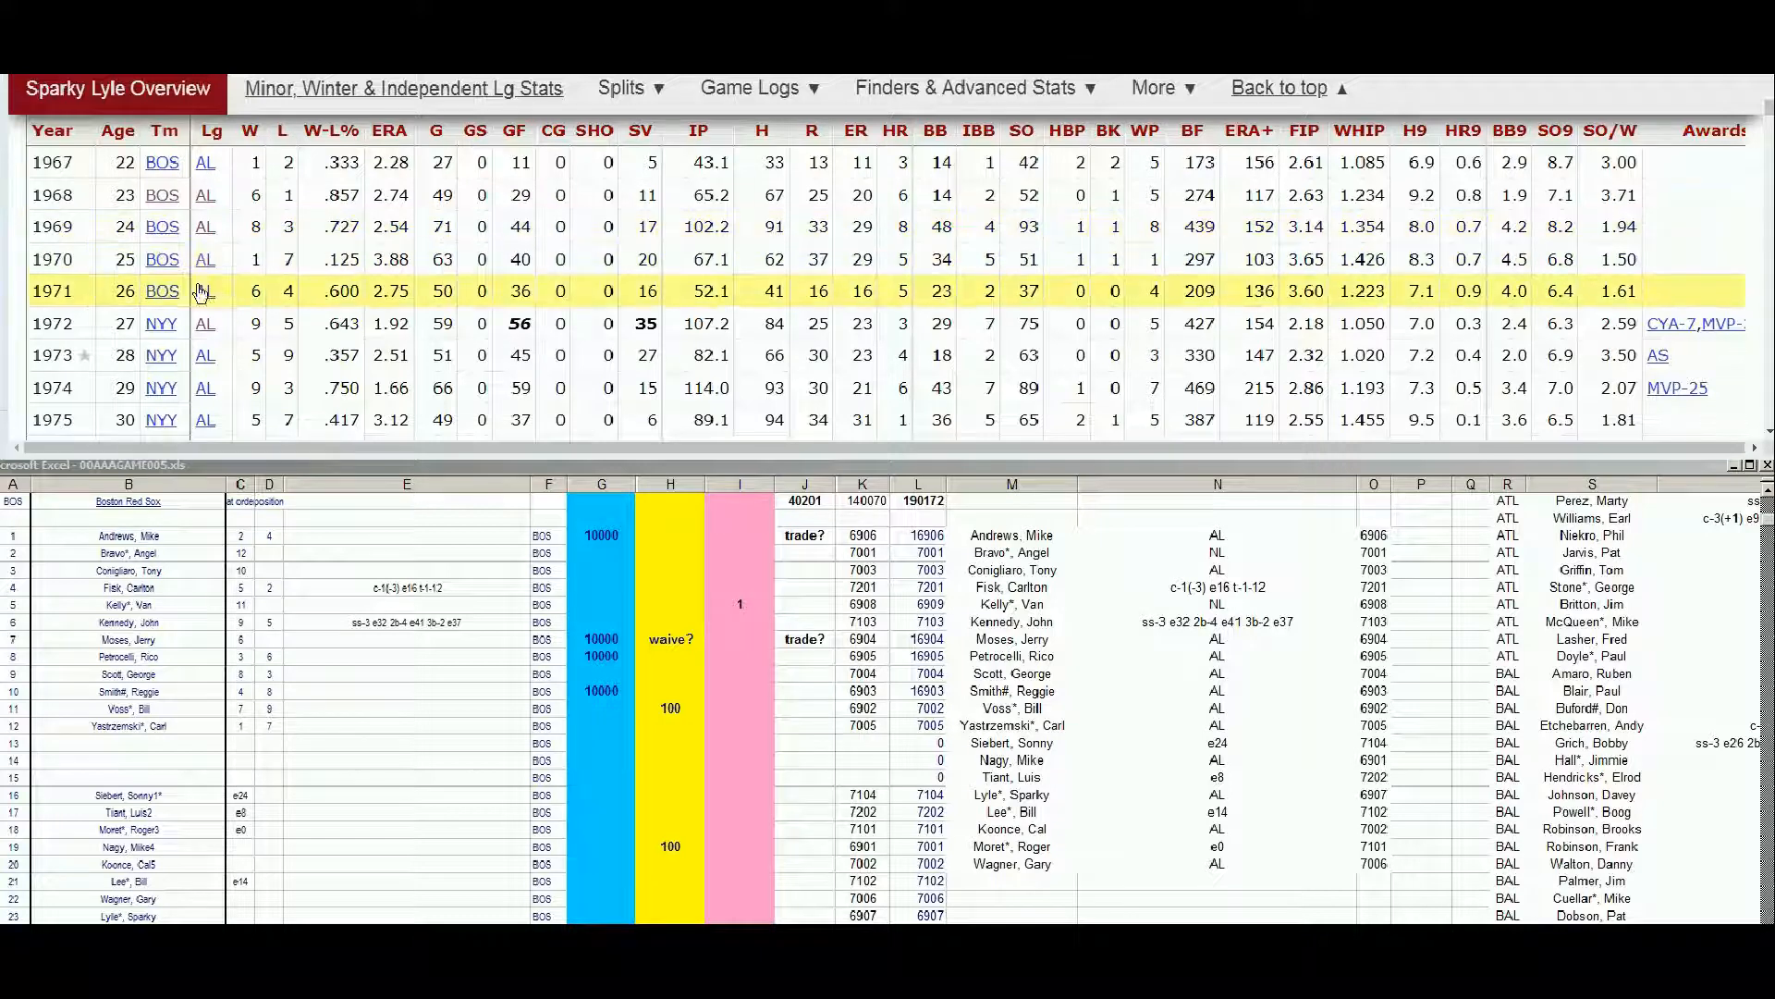
- Open the original 1971 Strat-O-Matic roster PDF, check the Boston Red Sox pitchers for Lyle, and return to his statistics
{"action": "key", "text": "ctrl+Tab"}
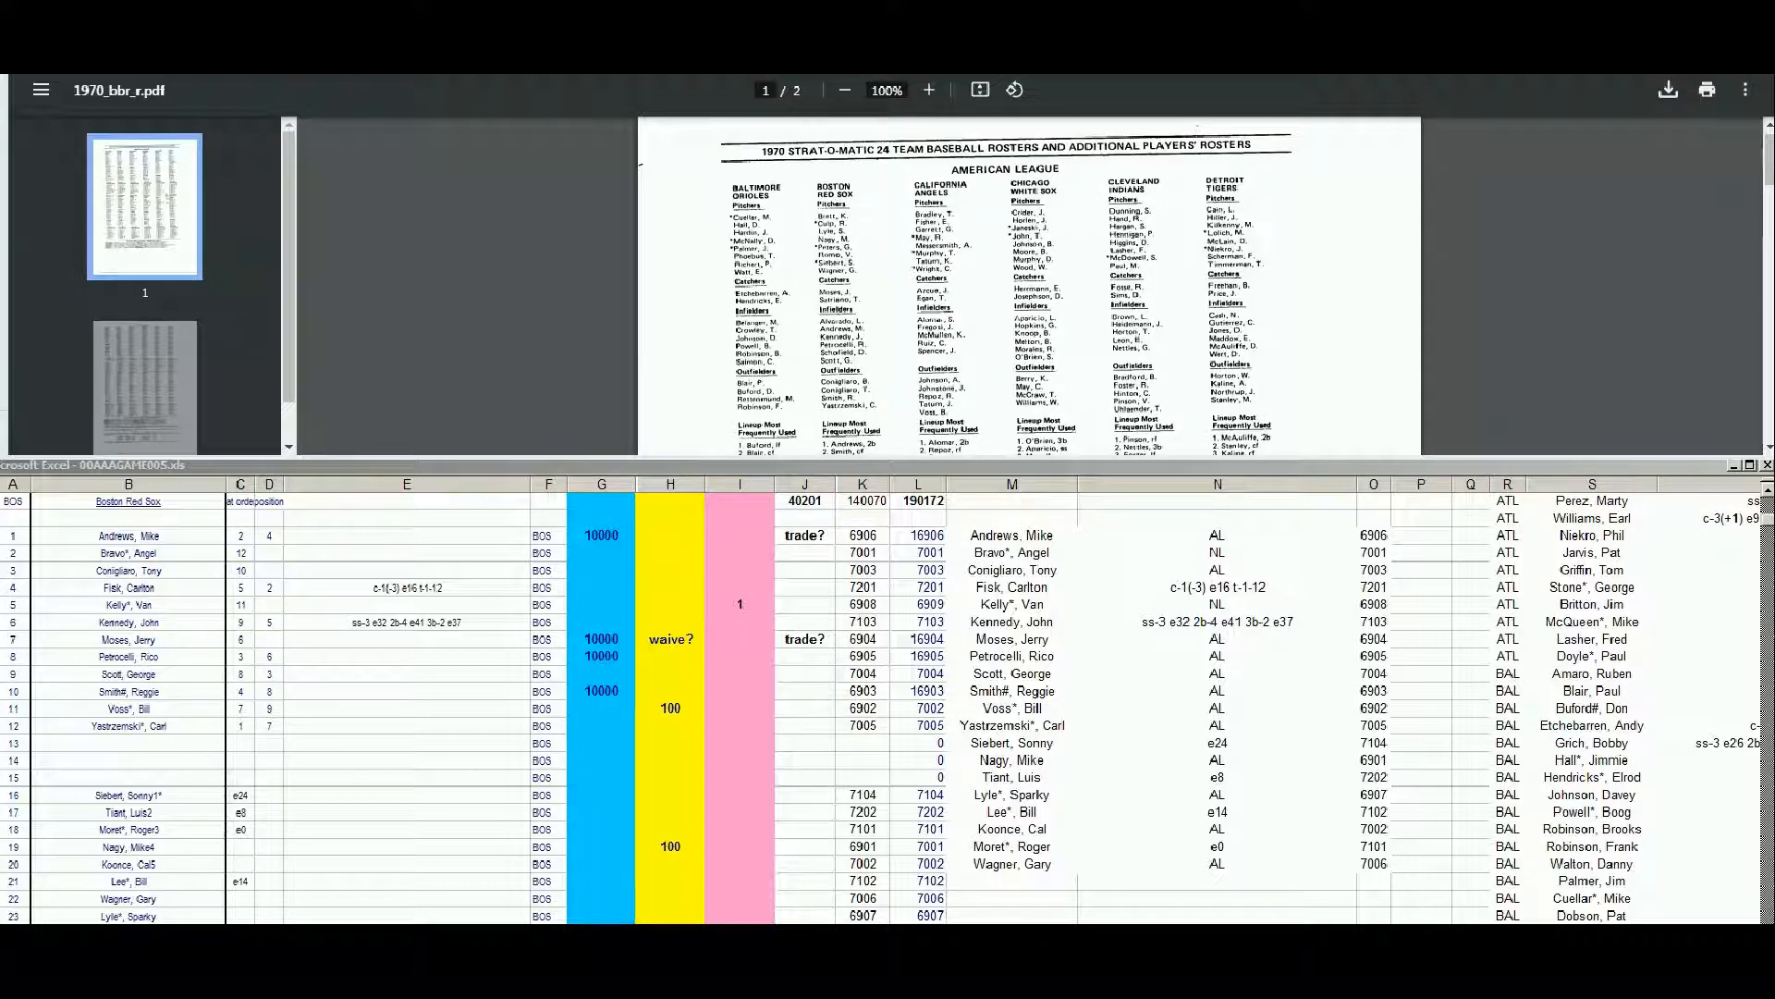
{"action": "key", "text": "ctrl+Tab"}
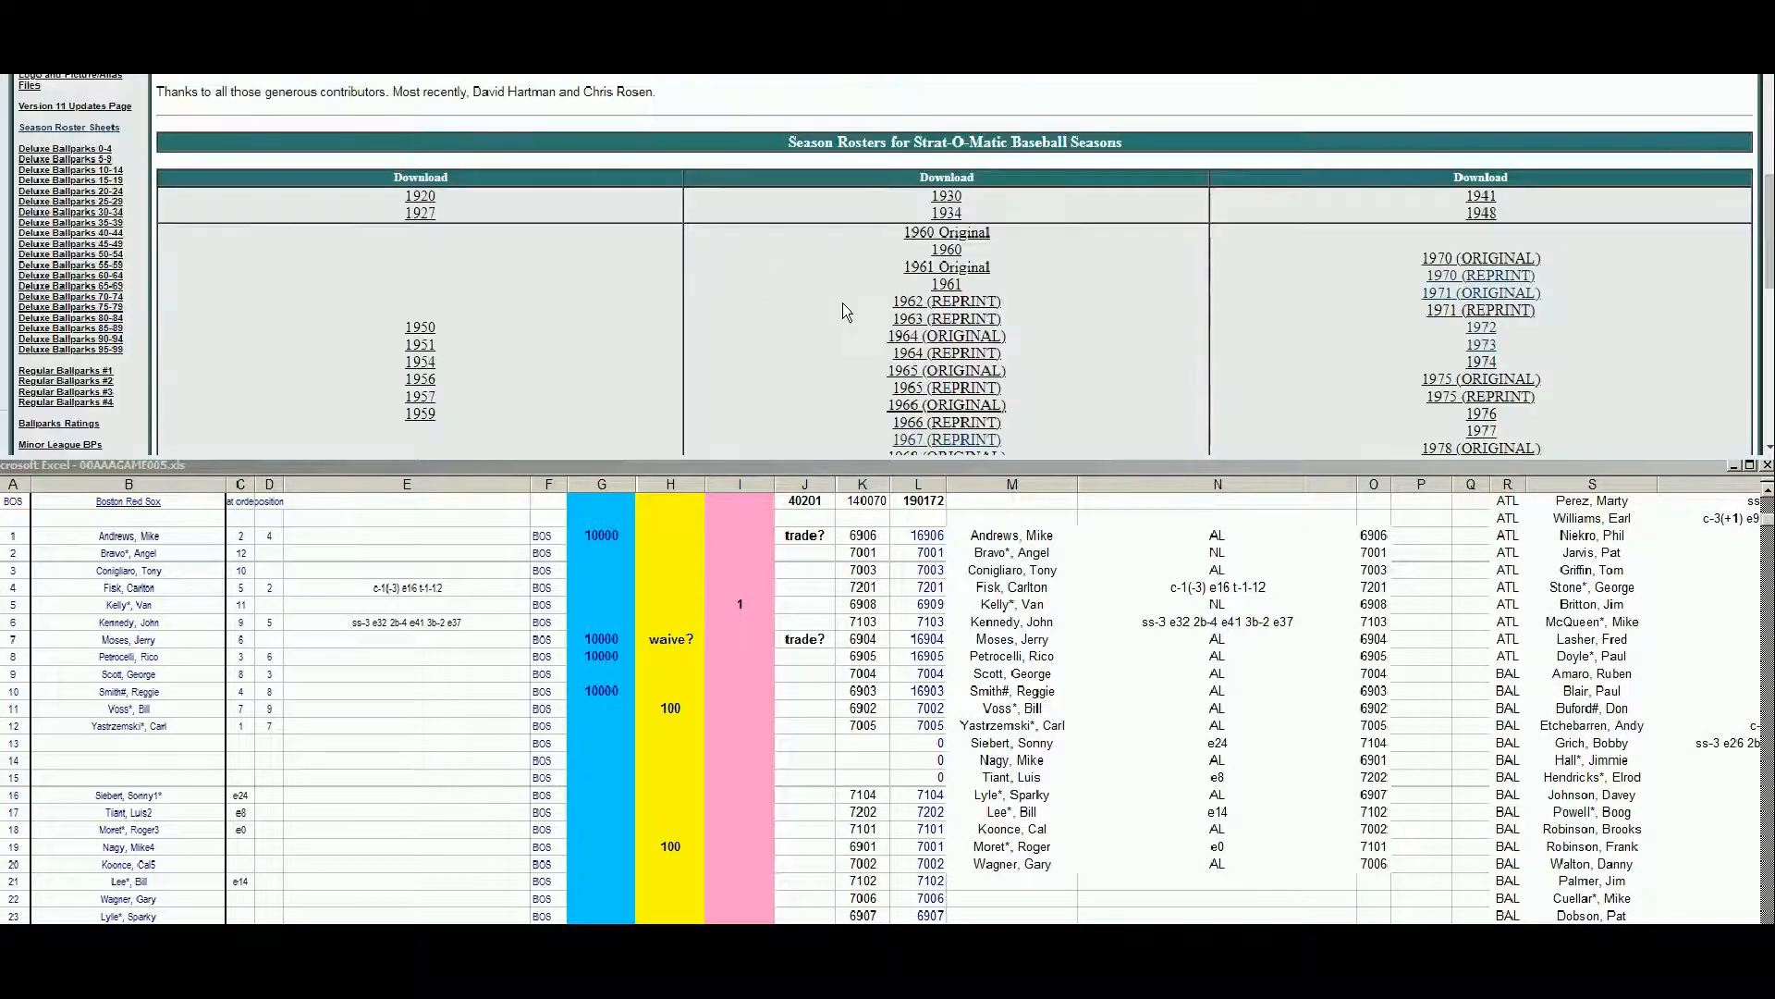
{"action": "left_click", "coordinate": [1478, 294]}
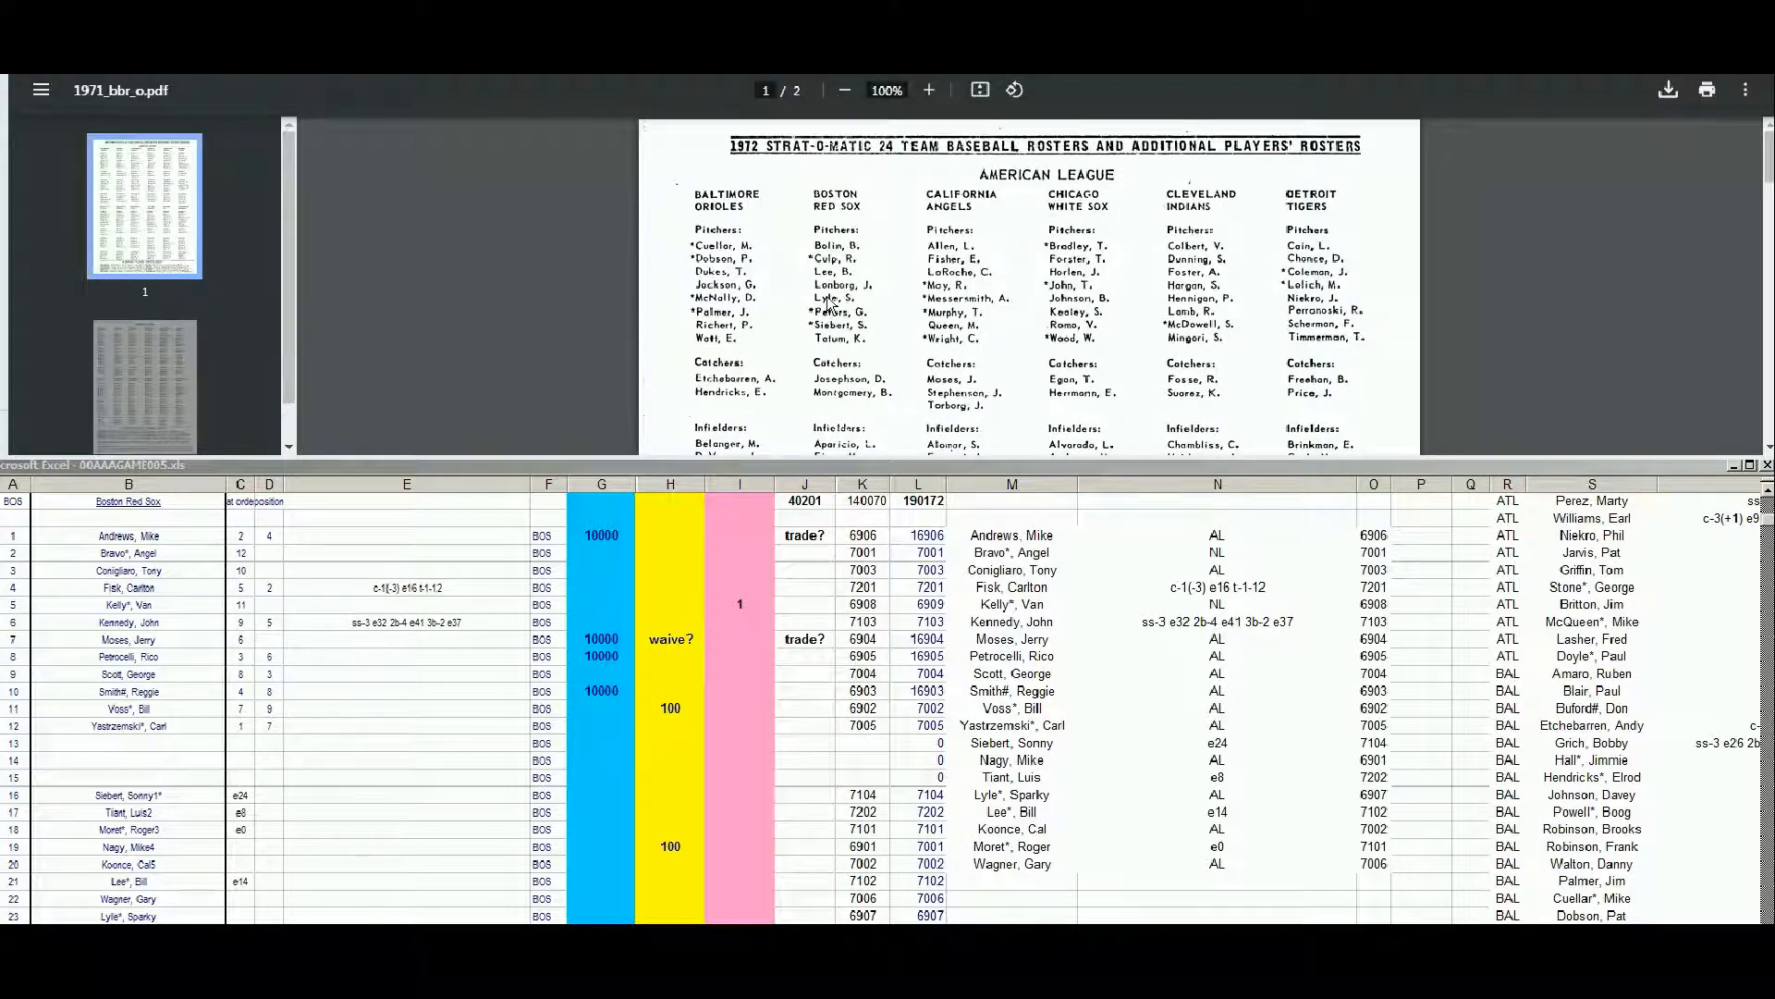
{"action": "key", "text": "alt+Left"}
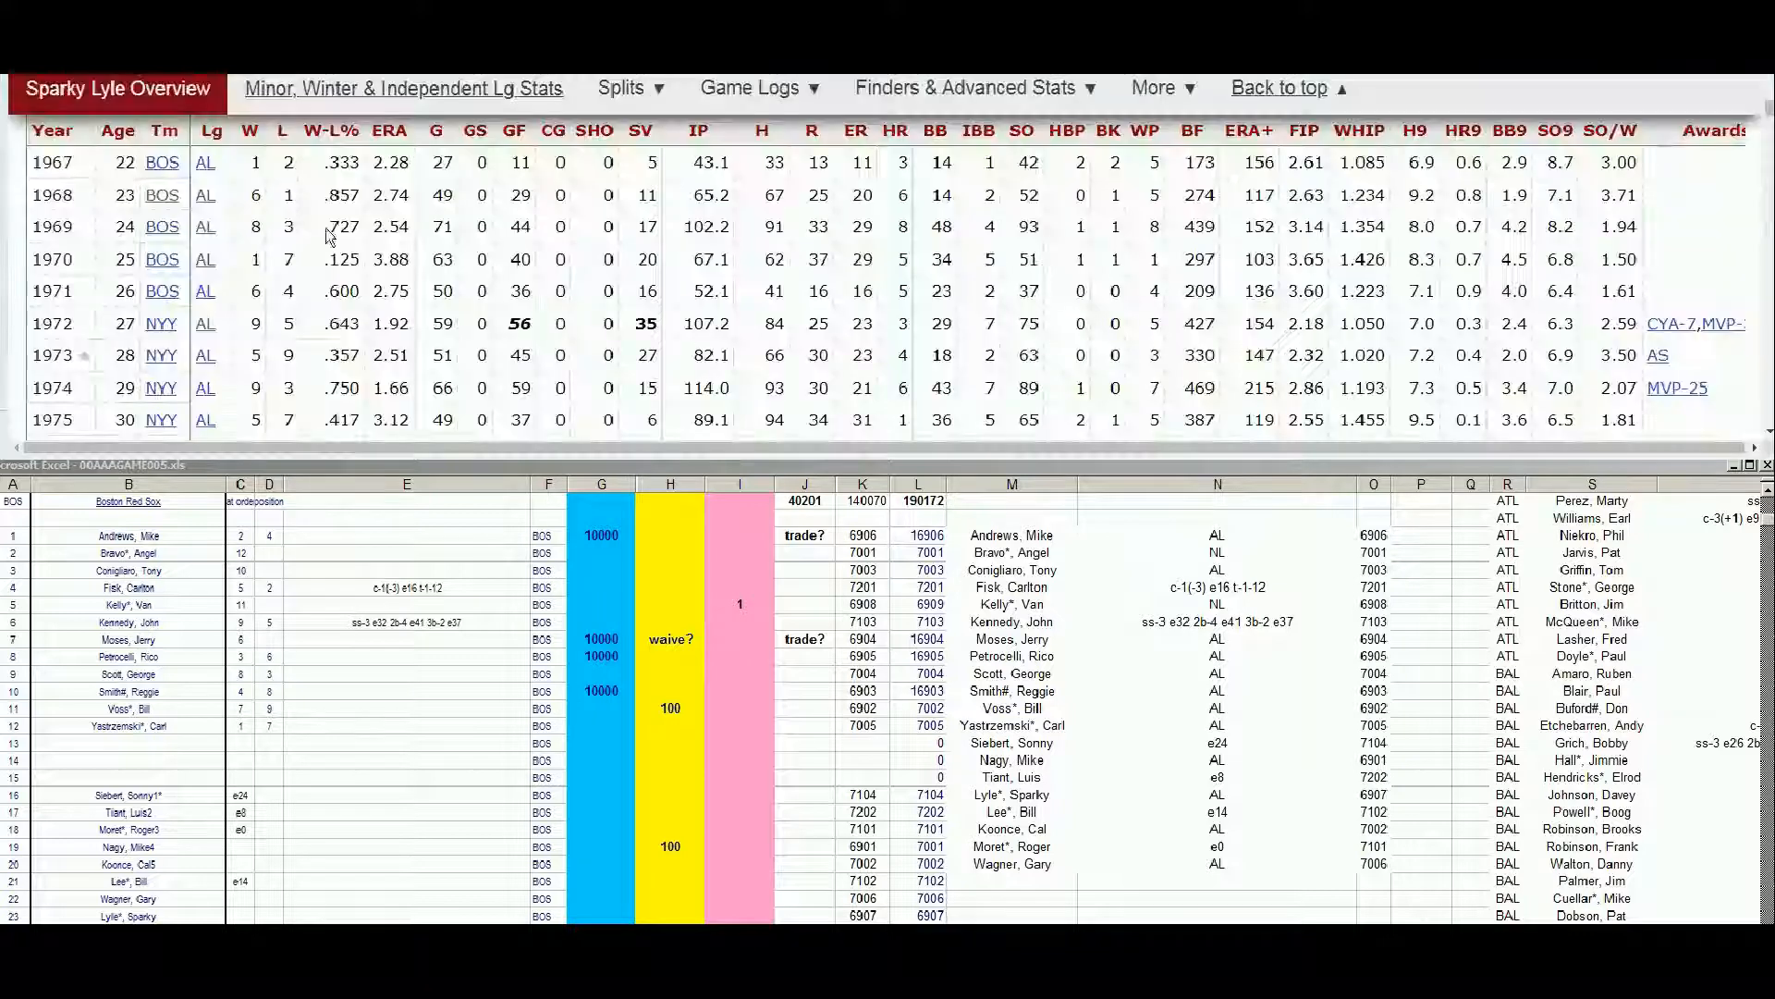
- Enter 10000 in blue column G and the note "trade!" in column J for Lyle, Sparky
{"action": "left_click", "coordinate": [599, 860]}
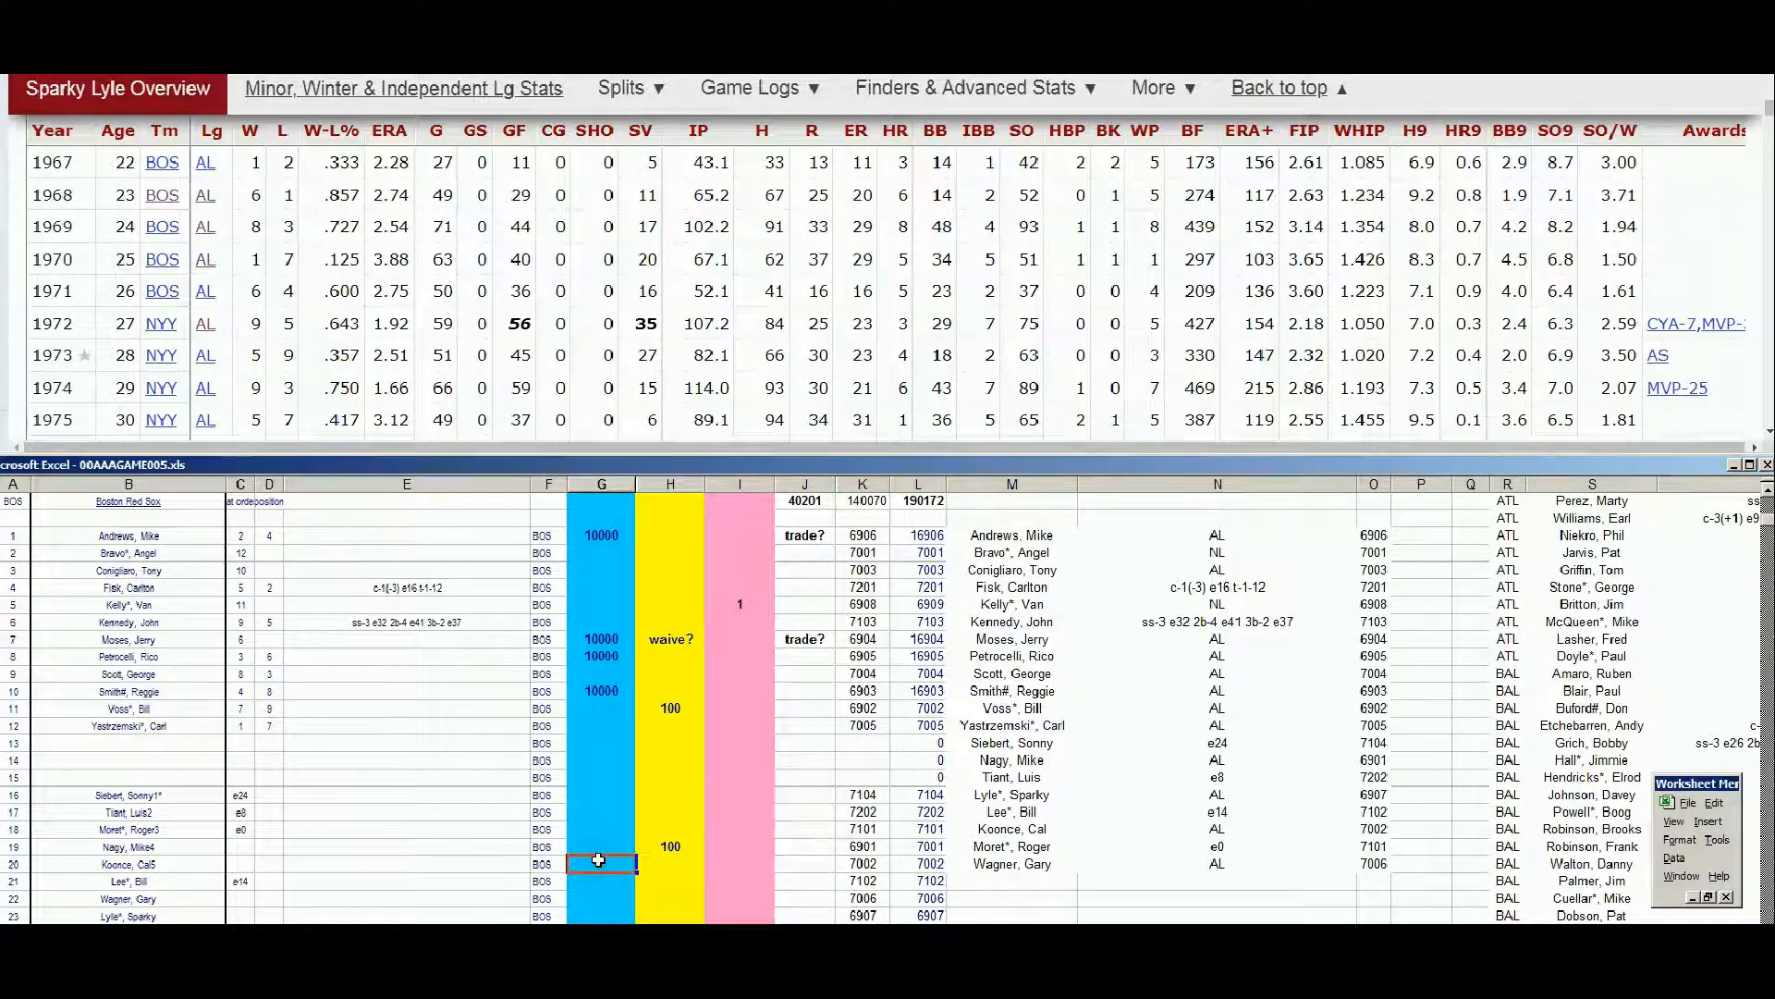
{"action": "key", "text": "Down"}
{"action": "key", "text": "Down"}
{"action": "key", "text": "Down"}
{"action": "type", "text": "10000"}
{"action": "key", "text": "Tab"}
{"action": "key", "text": "Tab"}
{"action": "key", "text": "Tab"}
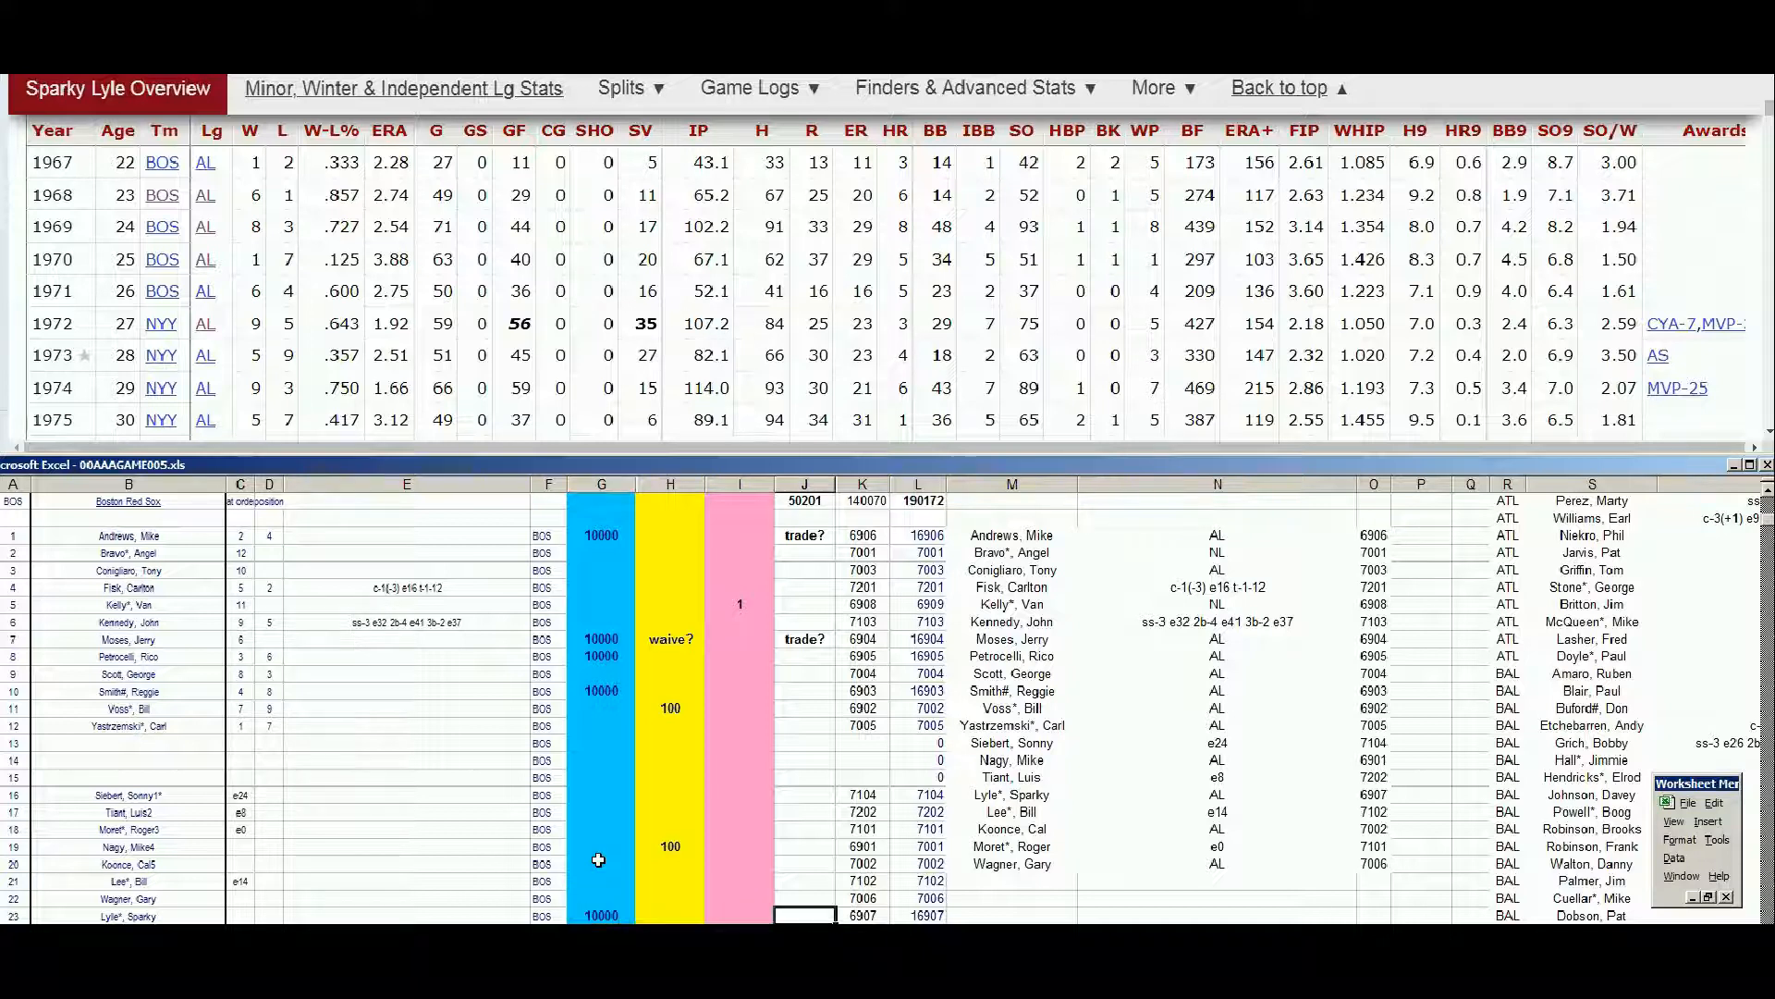
{"action": "type", "text": "trade!"}
{"action": "key", "text": "Up"}
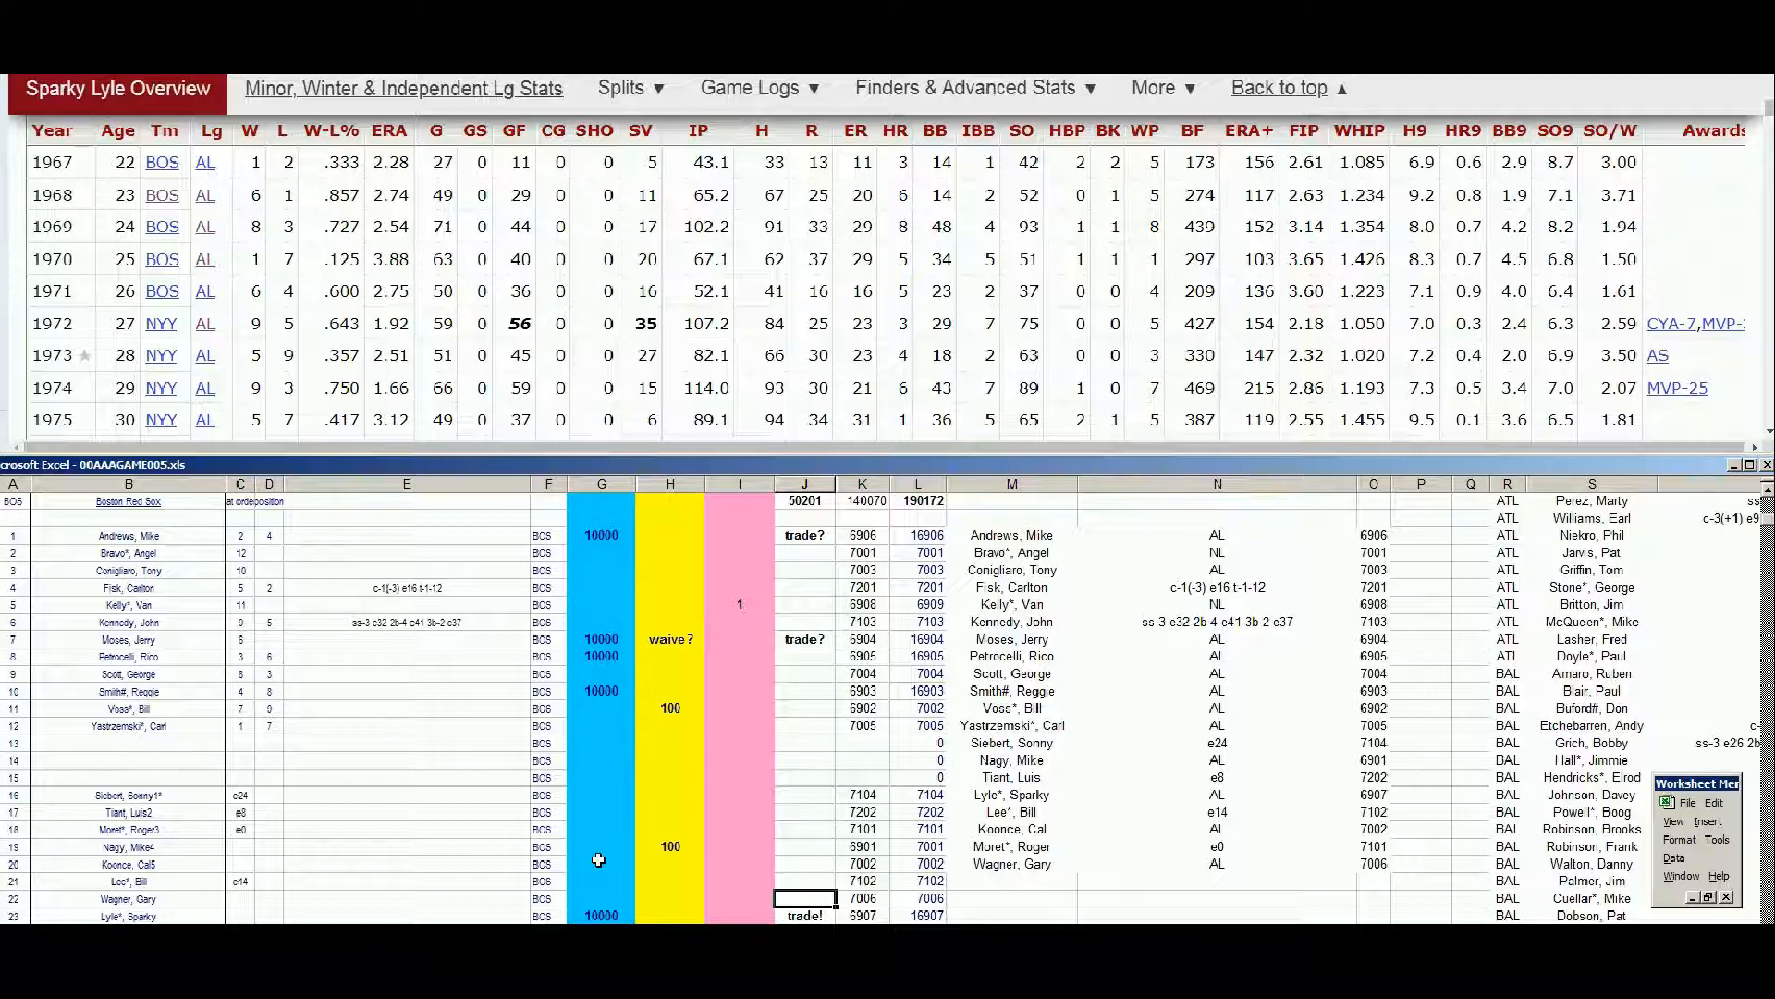